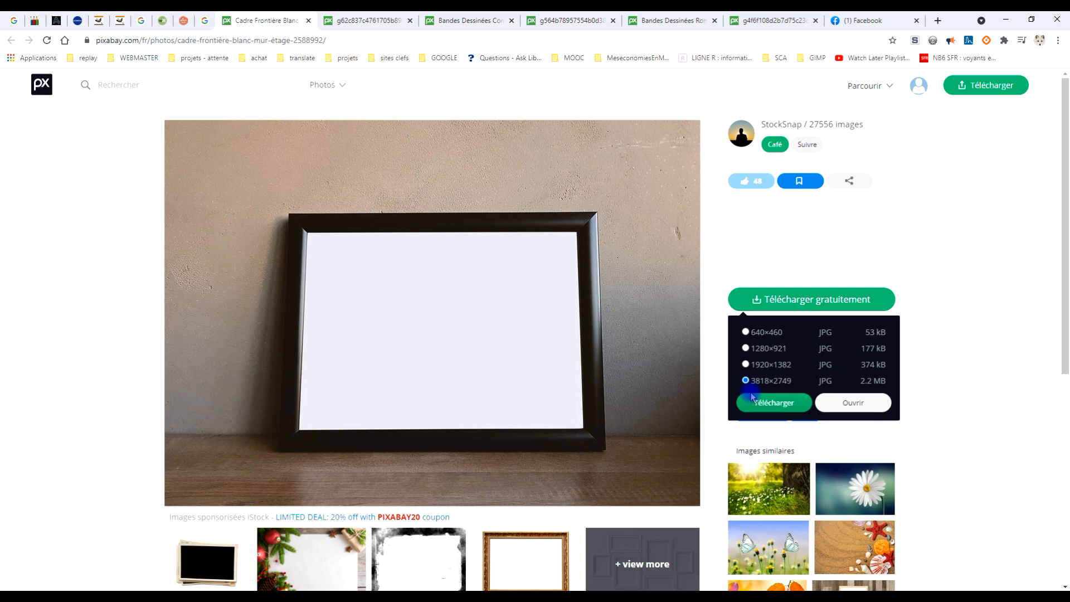
# Step: Copy the full-size photo of the black picture frame, already open in its own browser page, to the clipboard
pyautogui.click(829, 300)
pyautogui.click(783, 304)
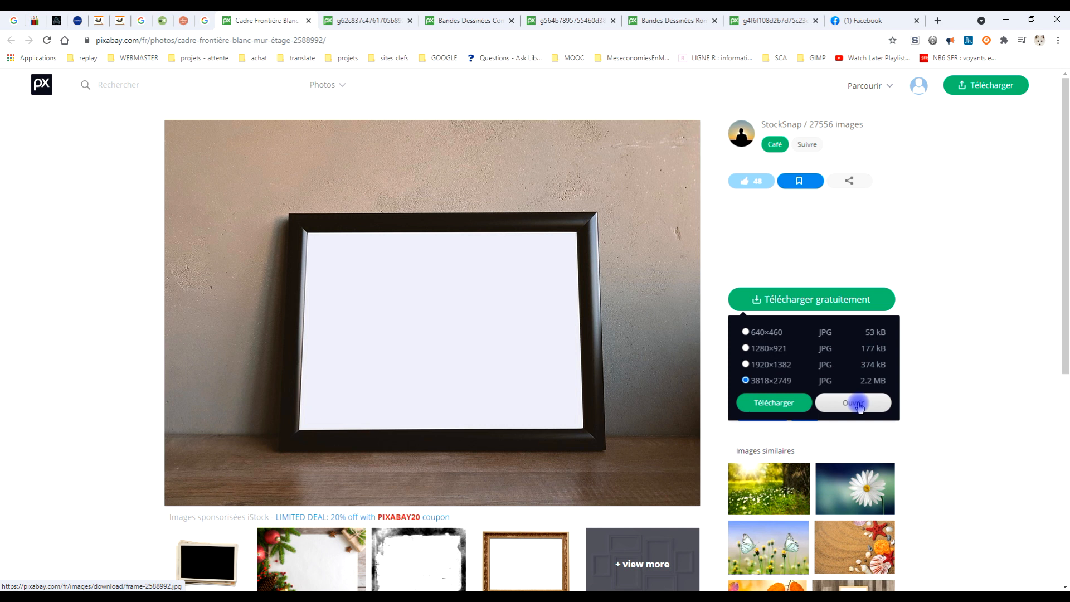
pyautogui.click(383, 20)
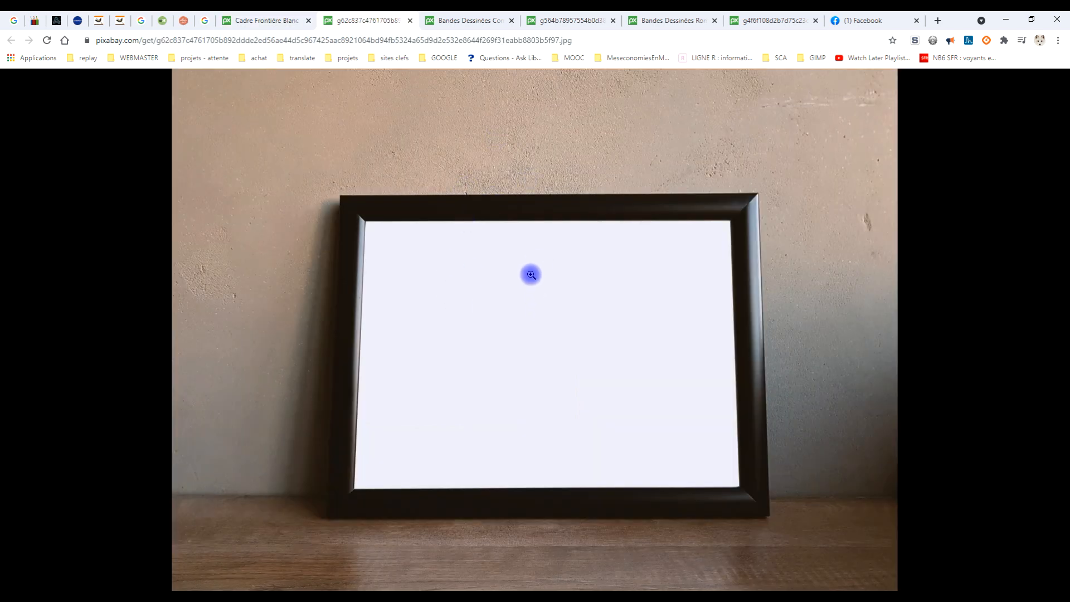
pyautogui.rightClick(523, 238)
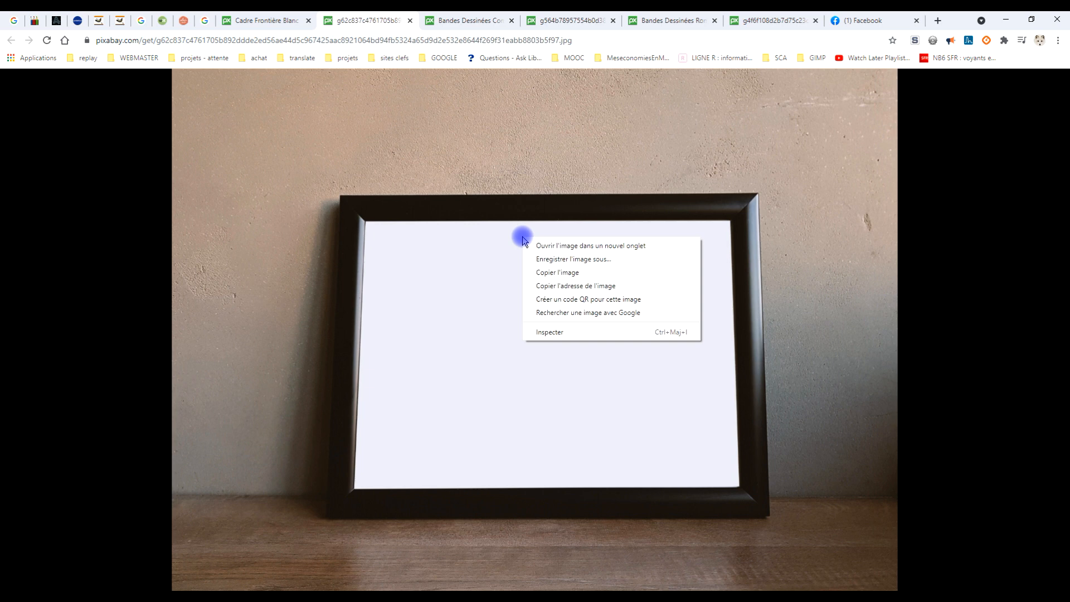
pyautogui.click(552, 272)
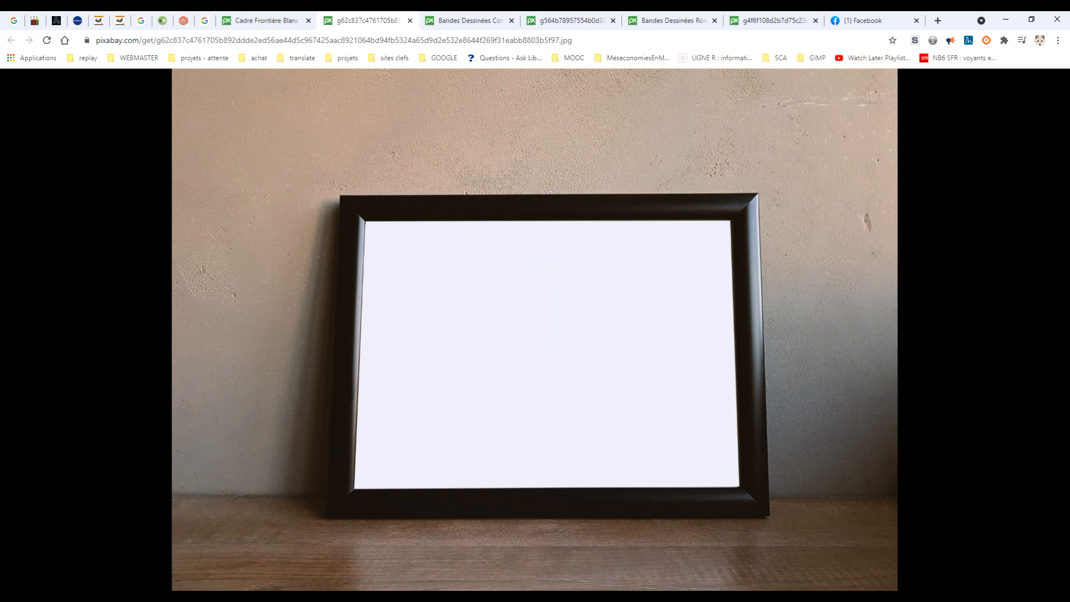
# Step: Switch to GIMP and paste the copied frame photo as a new image
pyautogui.hotkey('alt', 'Tab')
pyautogui.click(44, 32)
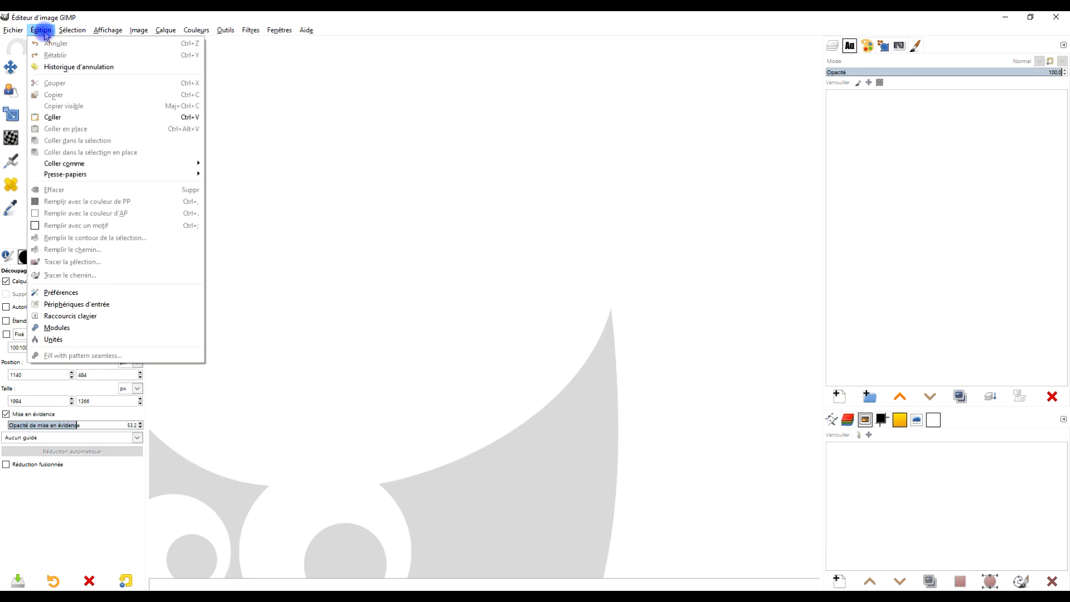
pyautogui.moveTo(103, 163)
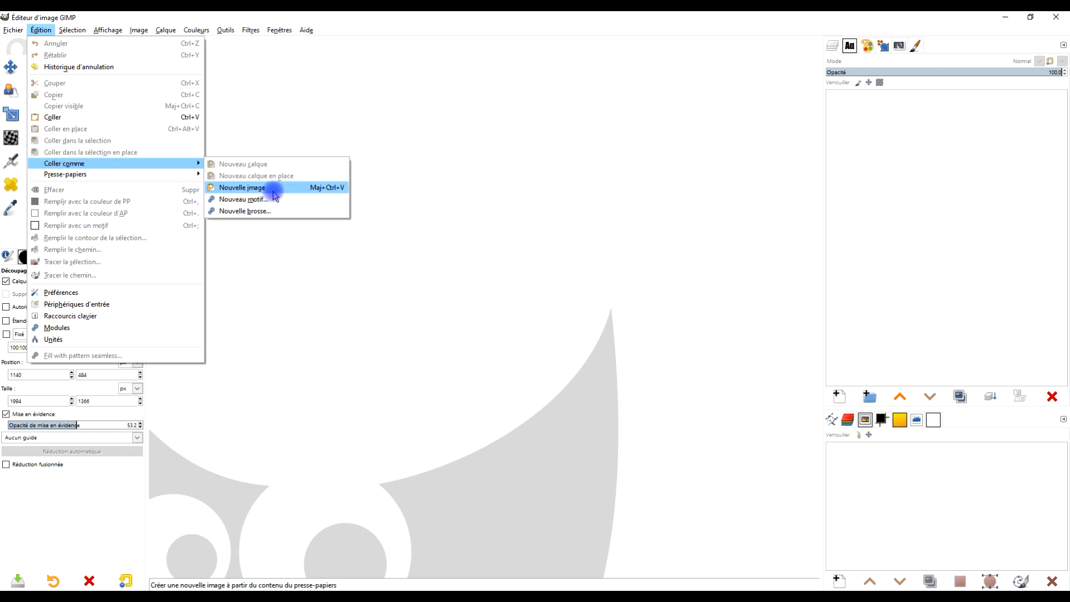
pyautogui.click(274, 193)
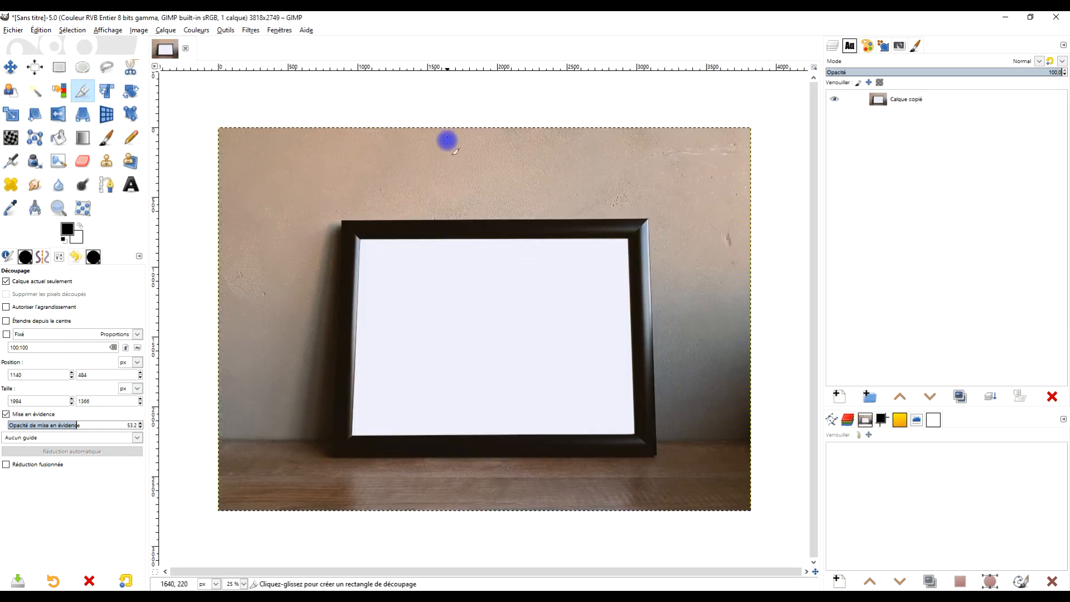
# Step: Rename the pasted layer "cadre au sol" and lock its pixels and its position
pyautogui.doubleClick(904, 101)
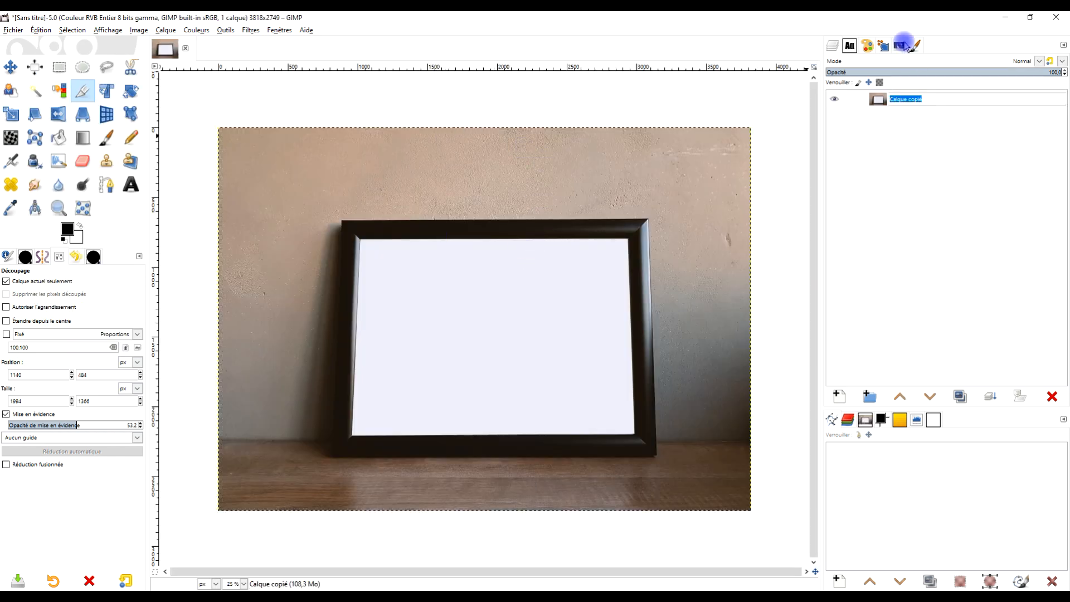
pyautogui.write('cadre ')
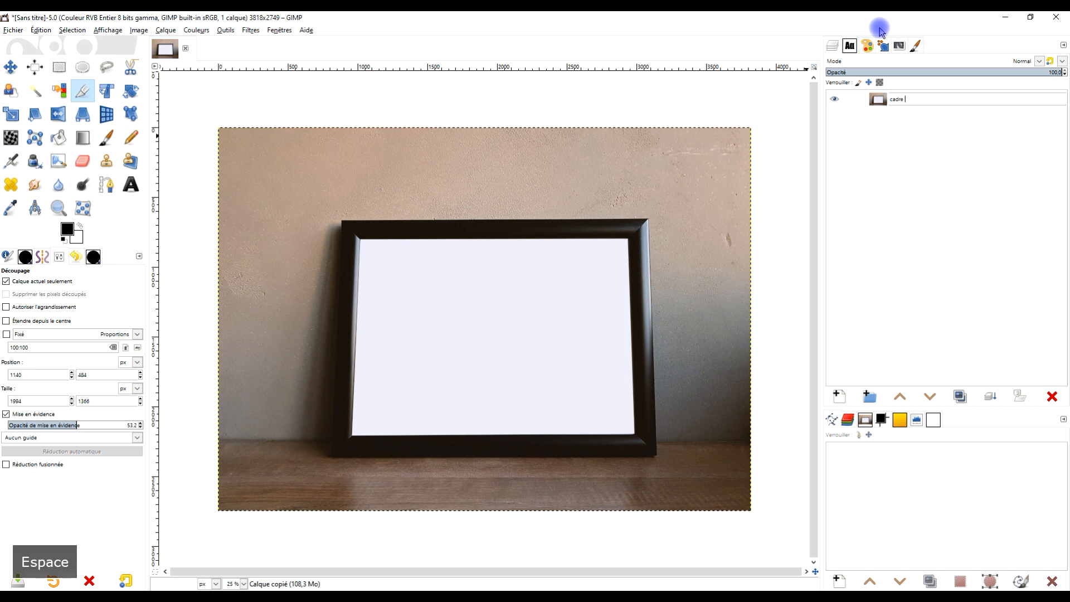
pyautogui.write('au sol')
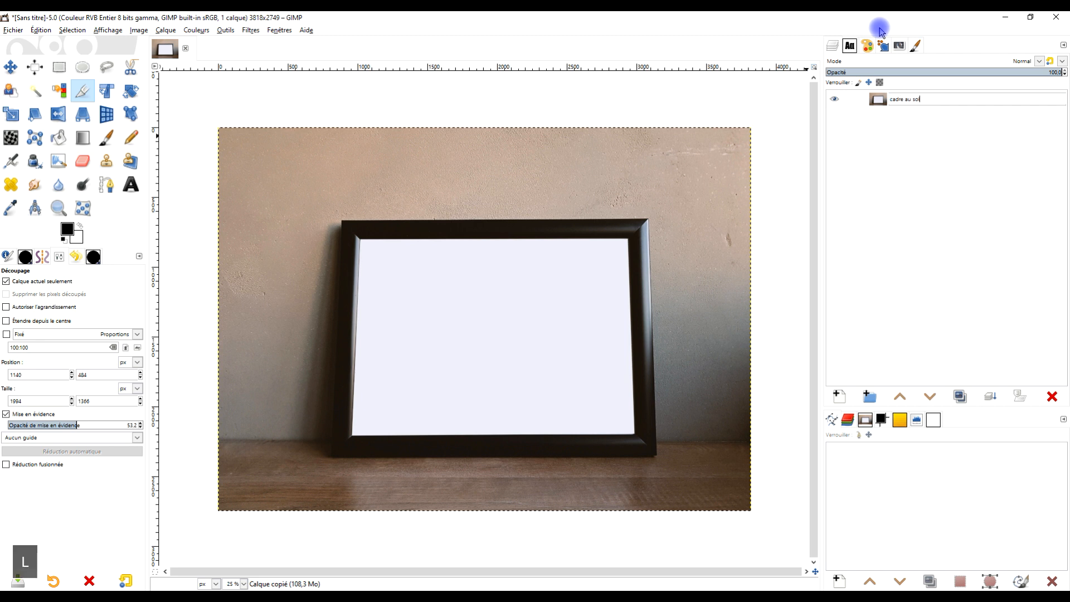
pyautogui.press('Return')
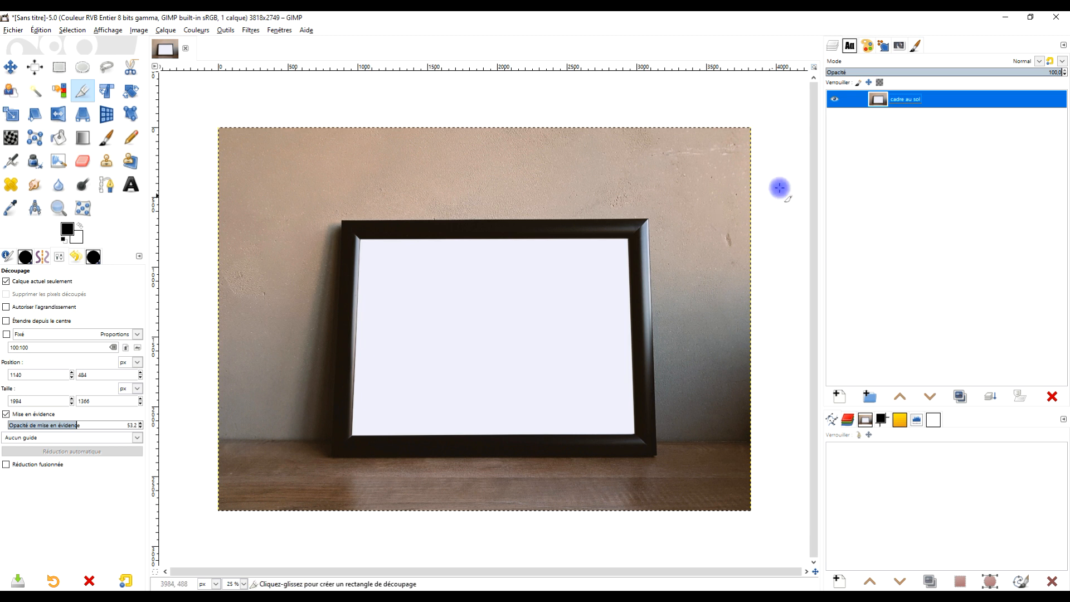
pyautogui.click(858, 83)
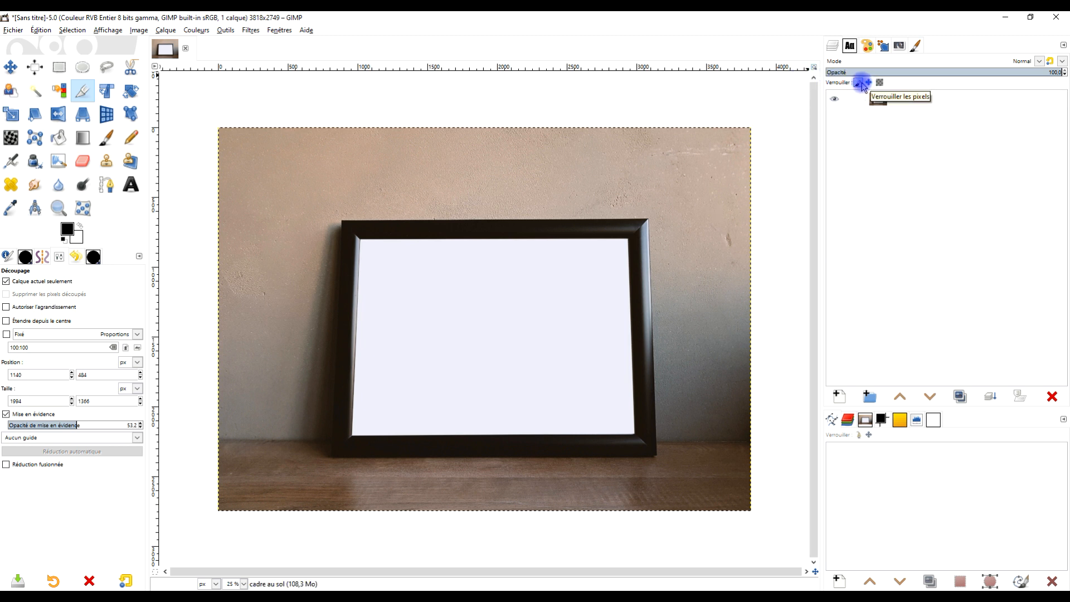
pyautogui.click(869, 84)
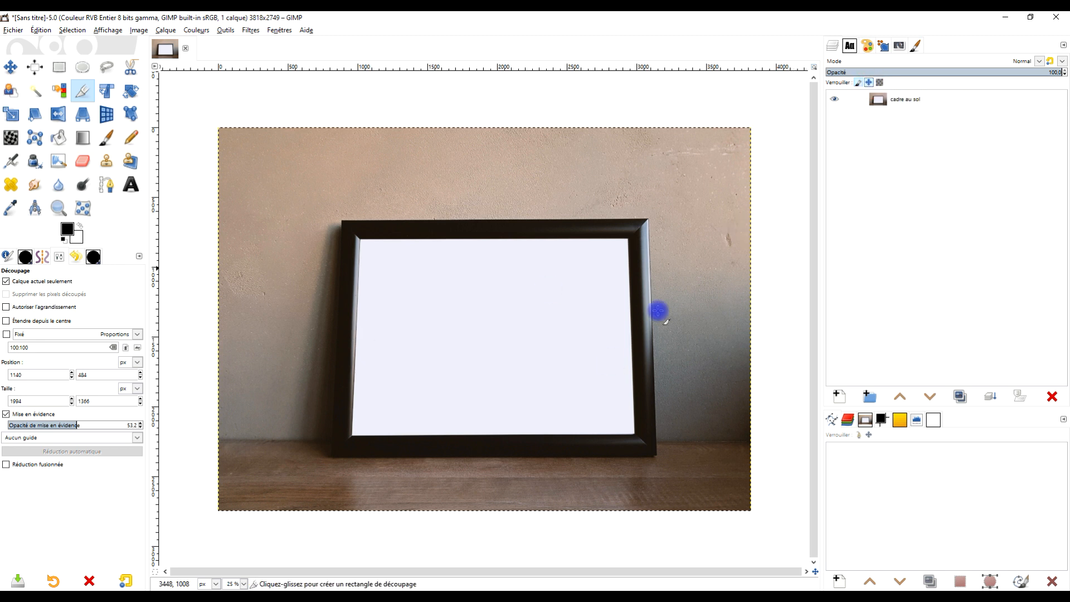
# Step: Switch back to the browser and copy the full-size comic shop photo with the Wolverine and Captain America posters
pyautogui.hotkey('alt', 'Tab')
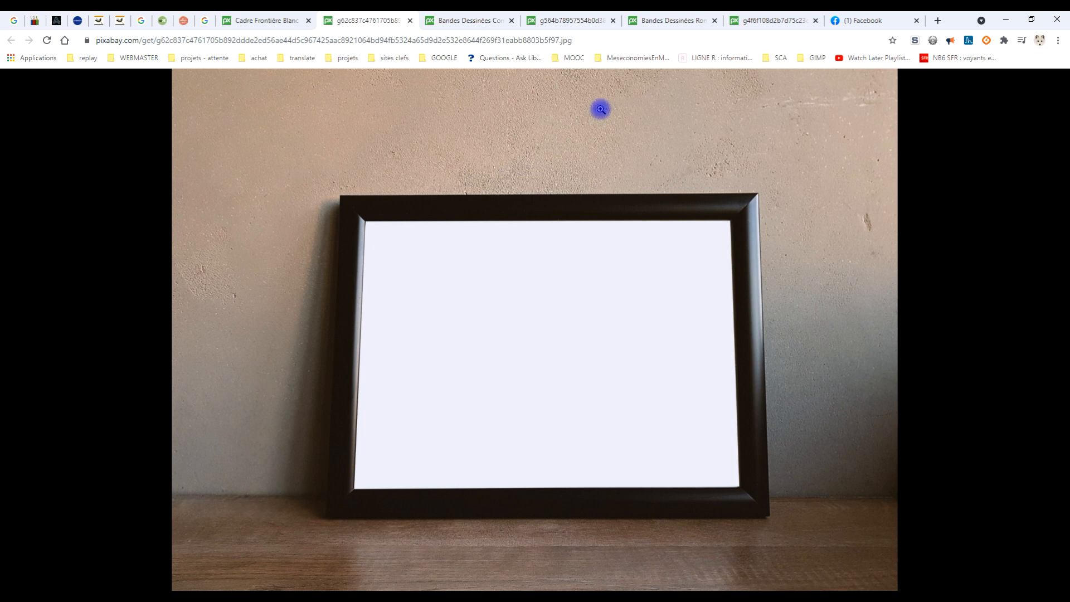
pyautogui.click(471, 20)
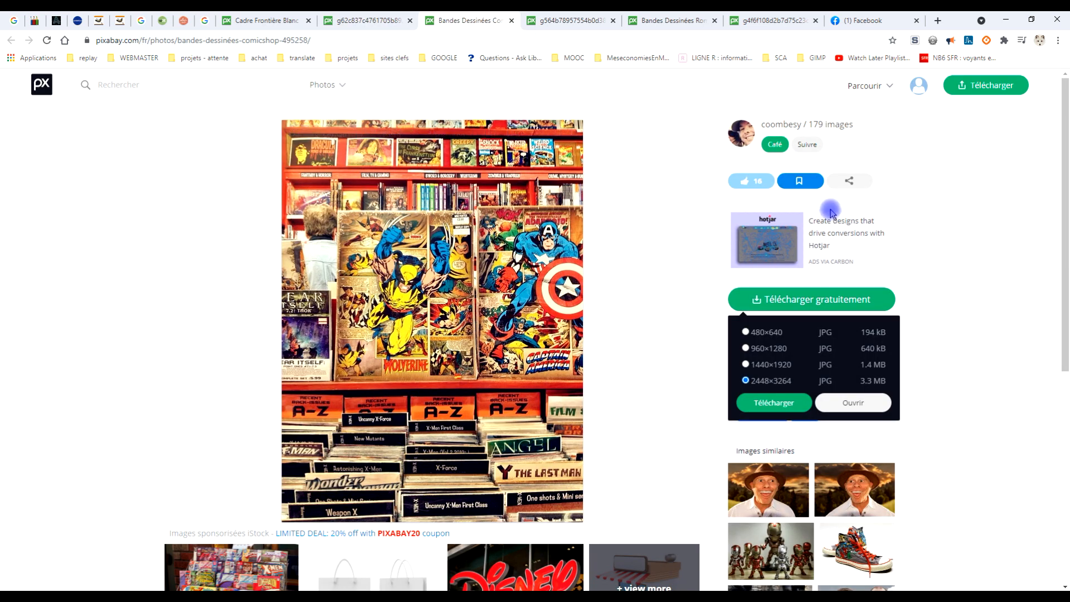
pyautogui.click(802, 296)
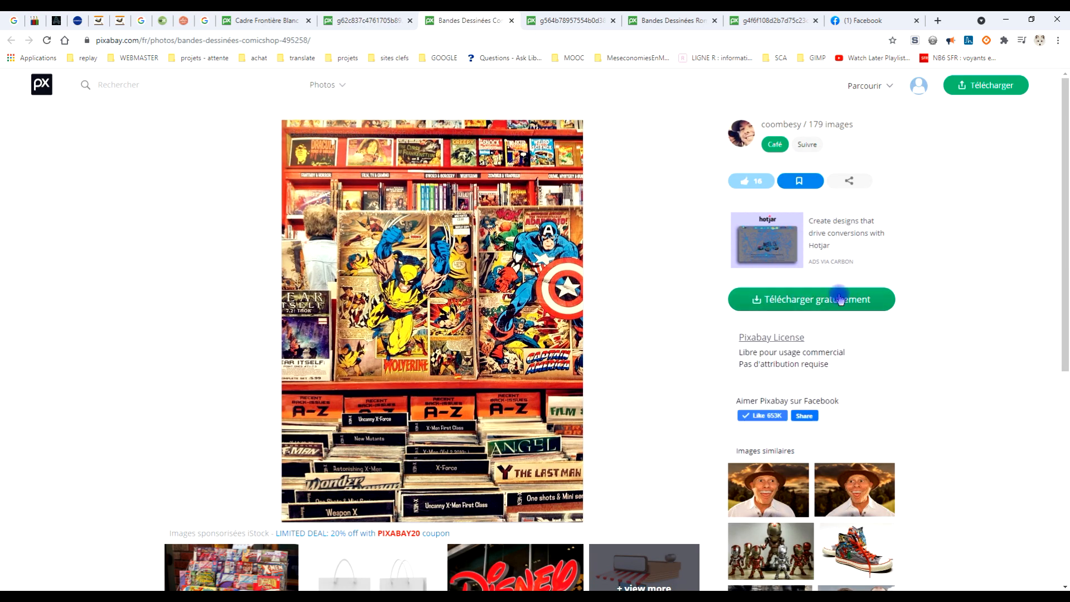
pyautogui.click(828, 300)
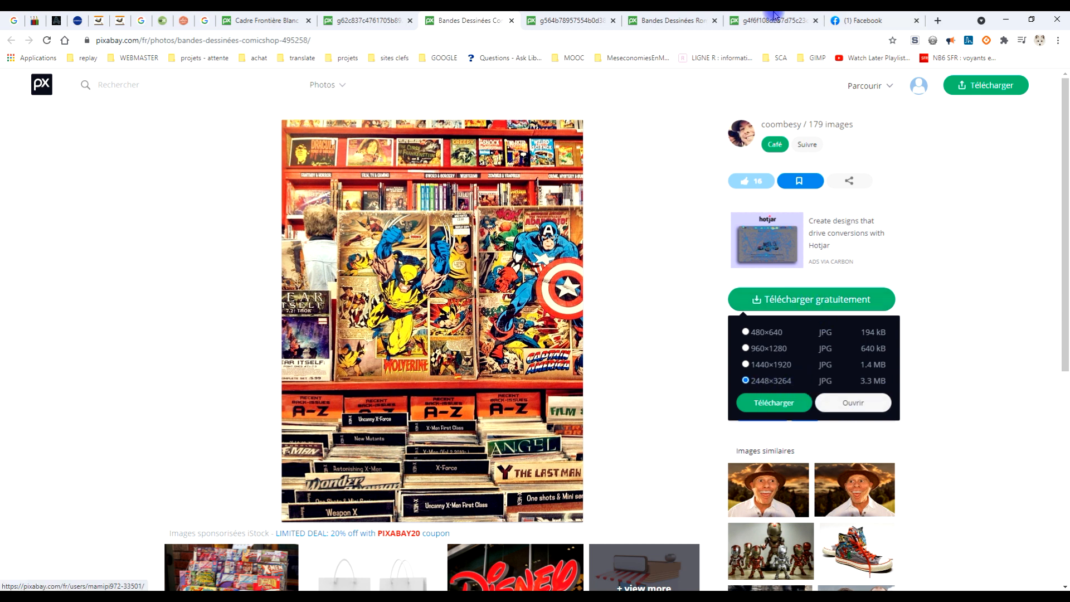
pyautogui.click(577, 20)
pyautogui.rightClick(493, 193)
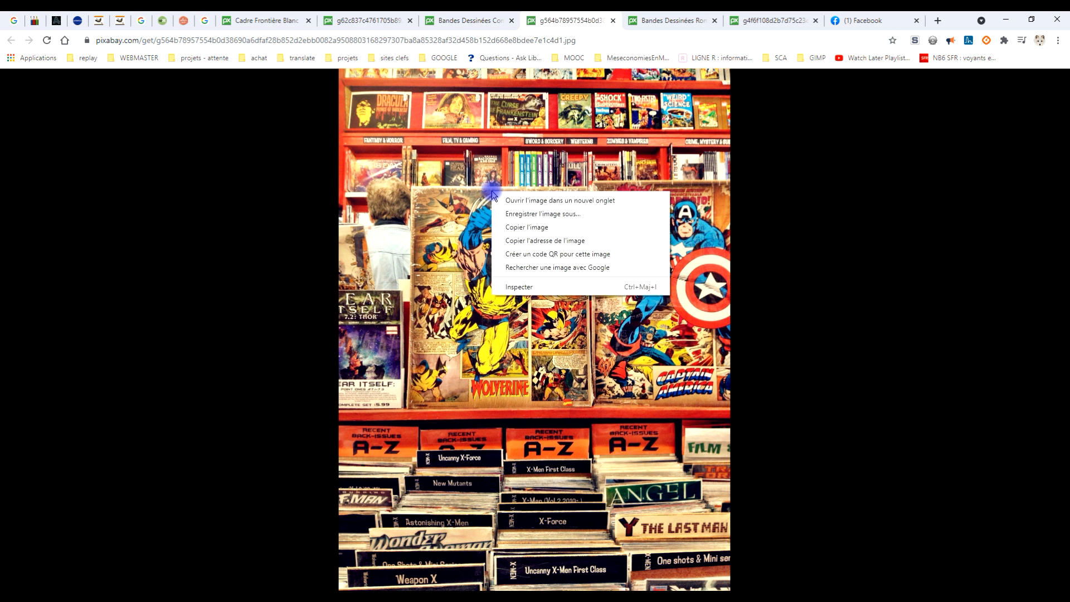
pyautogui.click(540, 229)
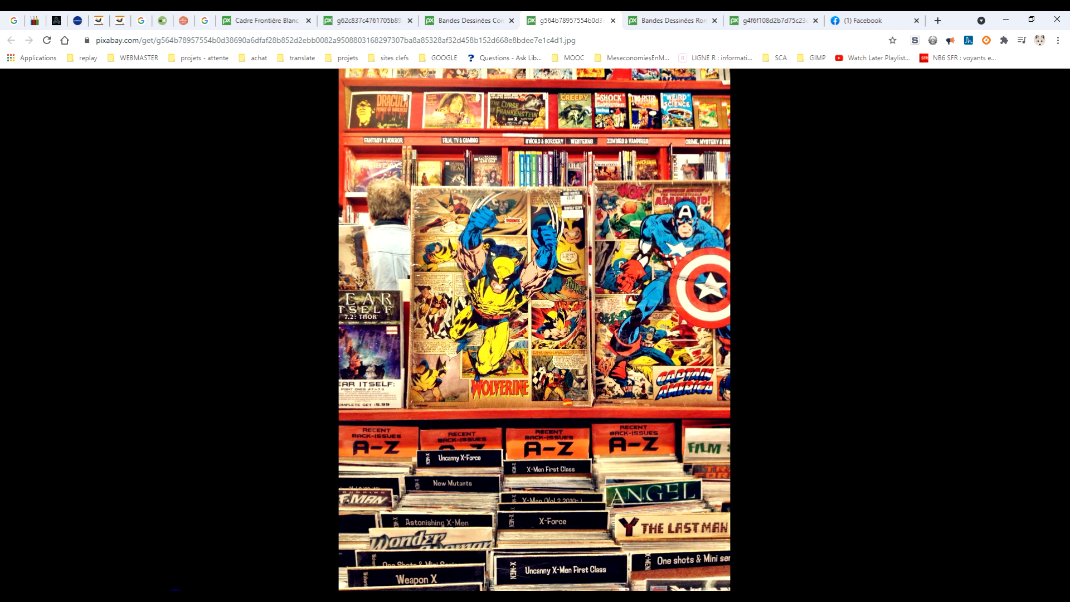
# Step: Switch to GIMP and paste the comic shop photo as a new layer in the frame image
pyautogui.hotkey('alt', 'Tab')
pyautogui.click(44, 30)
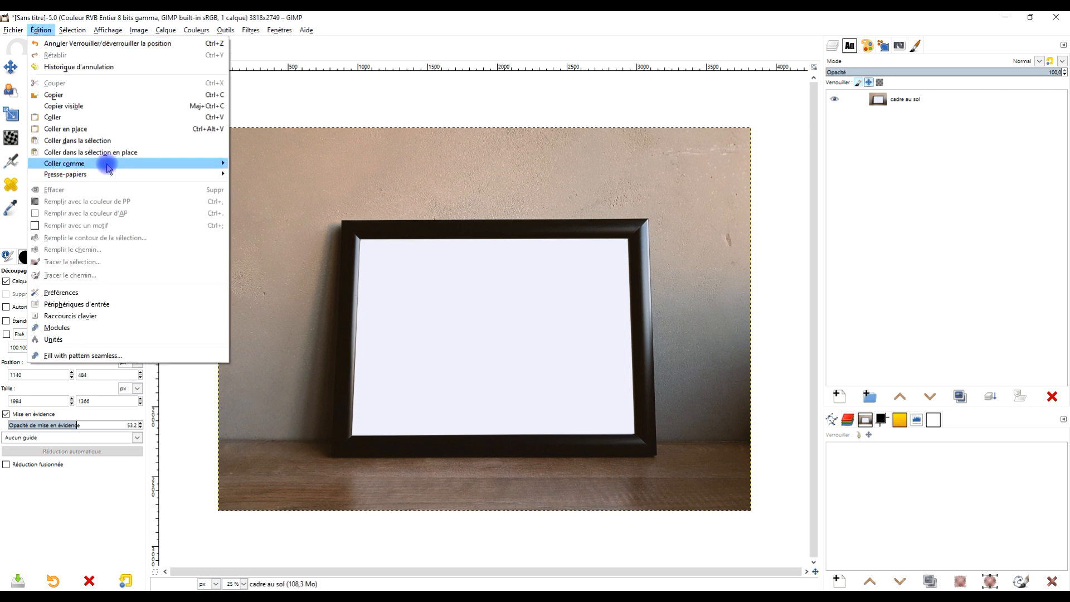
pyautogui.moveTo(110, 163)
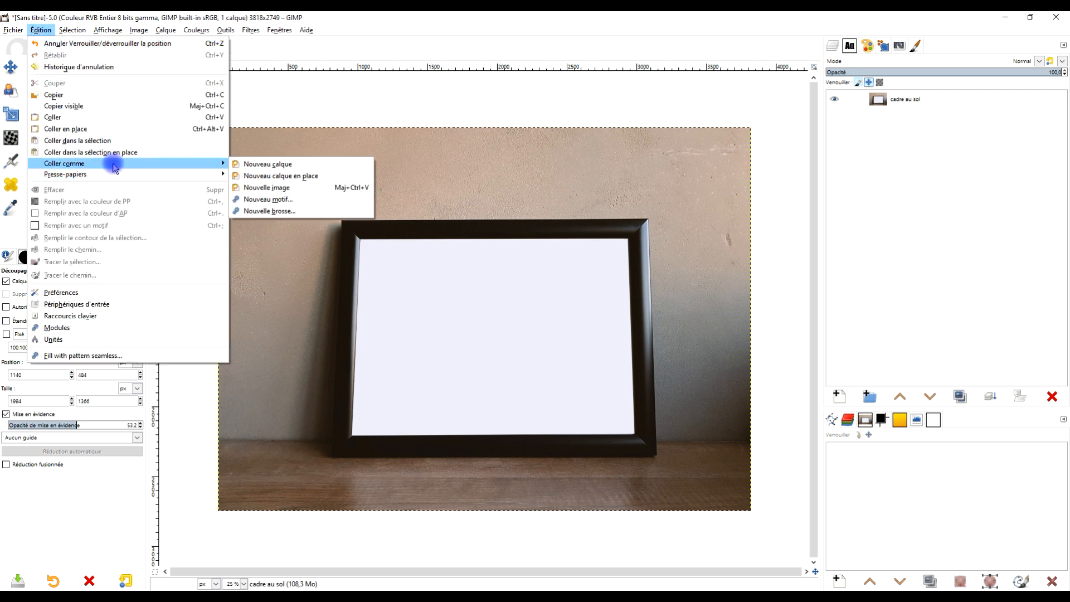
pyautogui.click(319, 165)
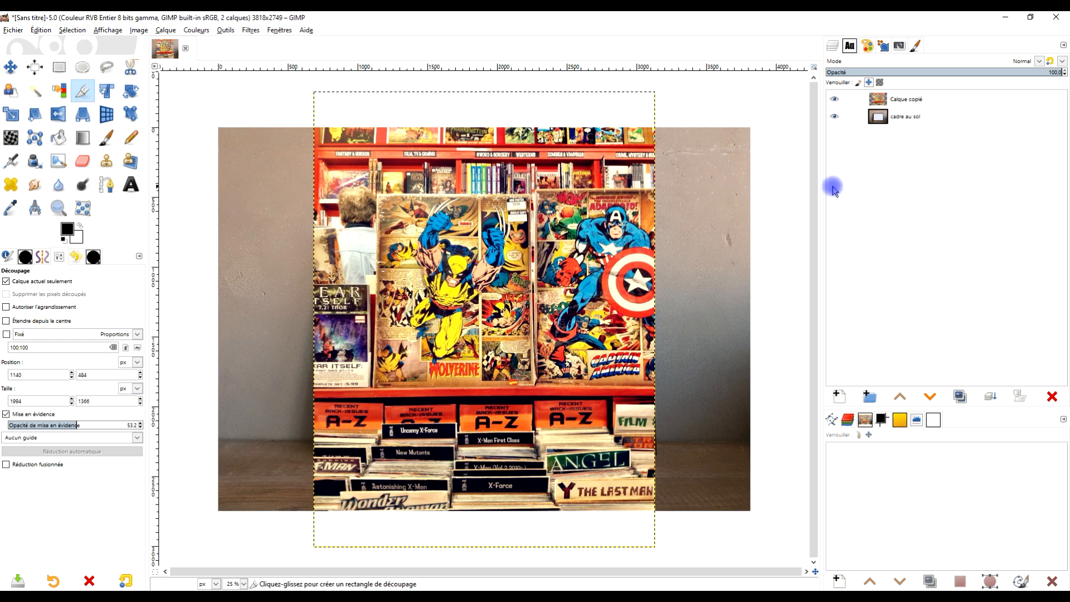
# Step: Rename the pasted comic shop layer "bande dessinée"
pyautogui.click(879, 100)
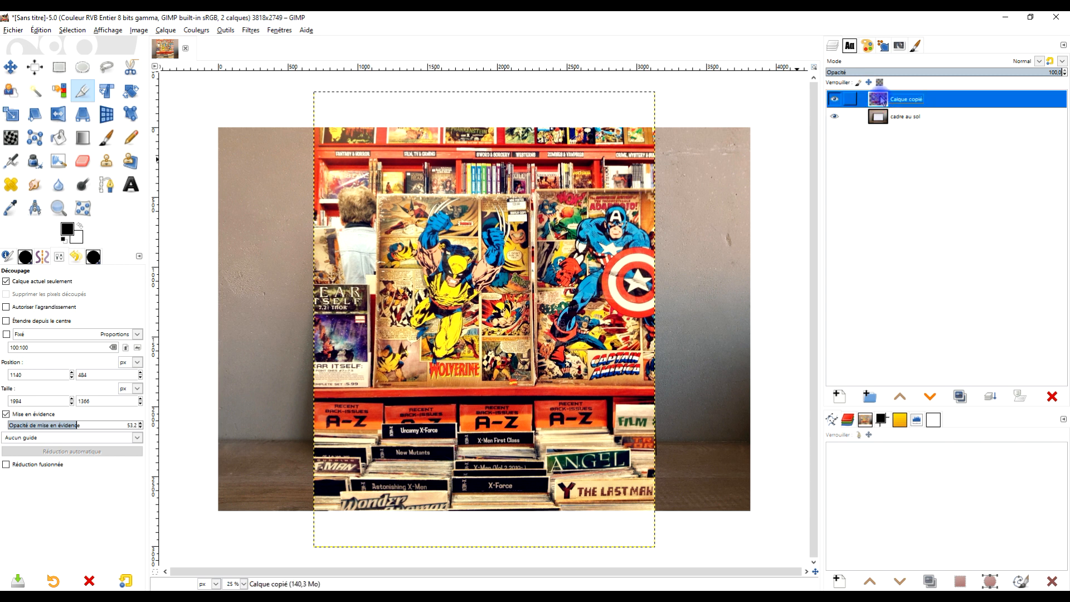
pyautogui.doubleClick(914, 101)
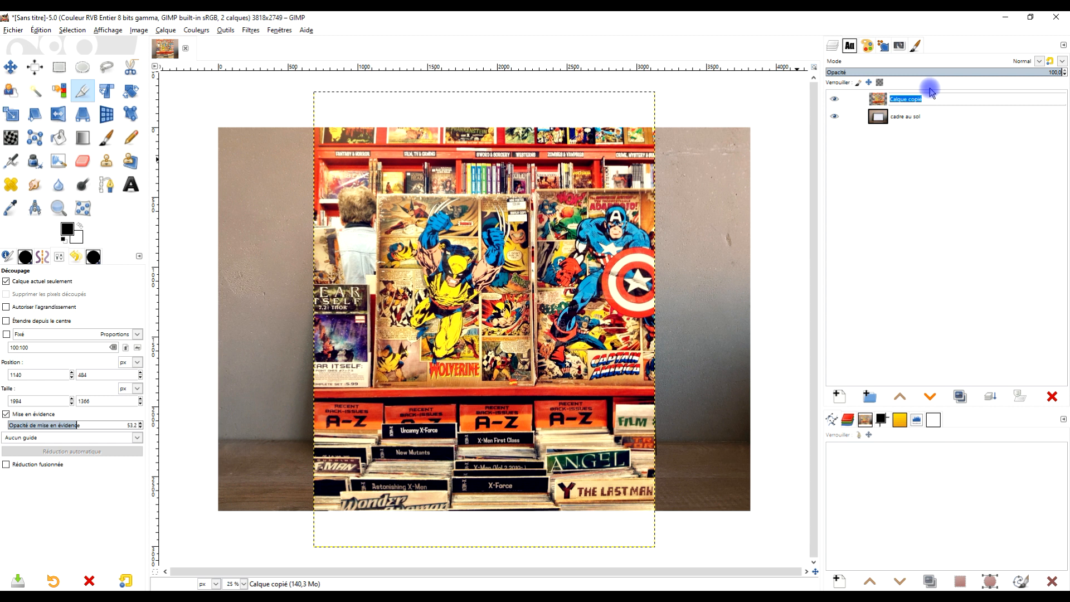
pyautogui.write('bande de')
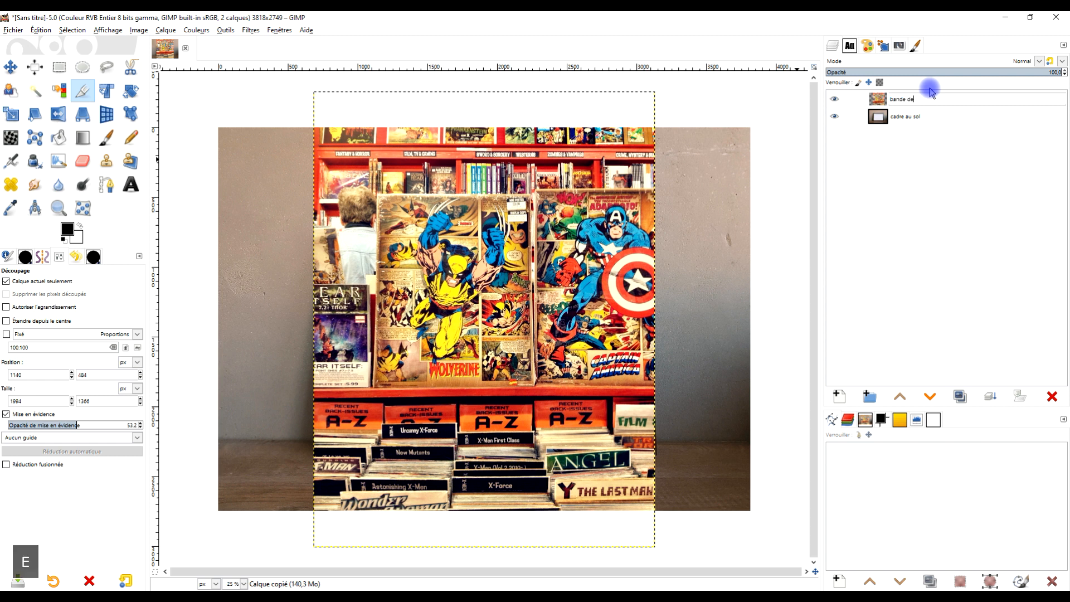
pyautogui.write('ssinée')
pyautogui.press('Return')
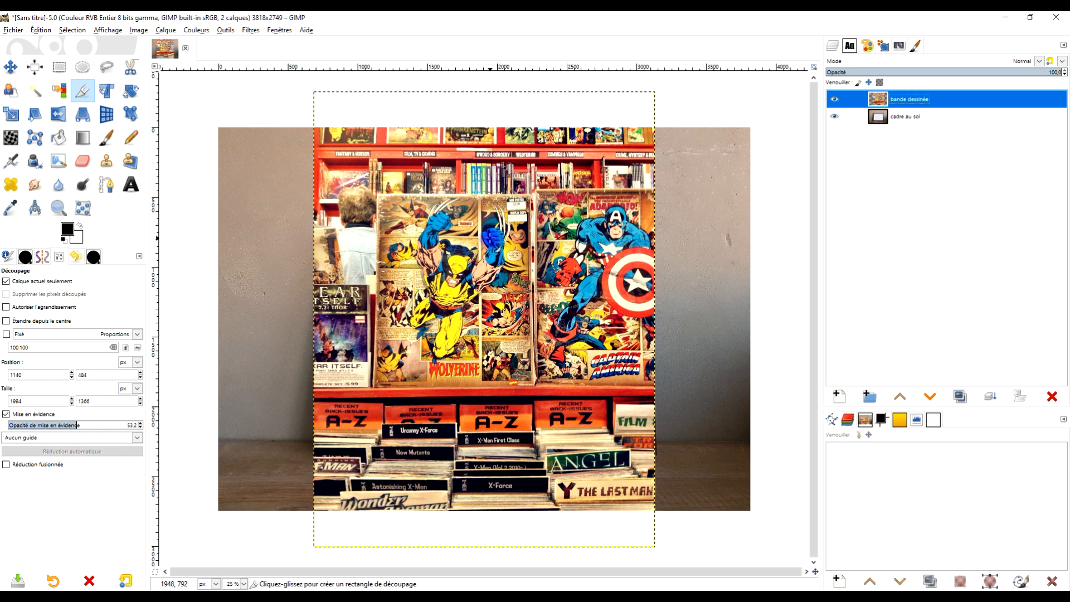
# Step: Crop only the comic layer to the Wolverine and Captain America posters, about 1991 × 1376 px, with the crop highlight opacity at 55.8
pyautogui.scroll(2, 452, 245)
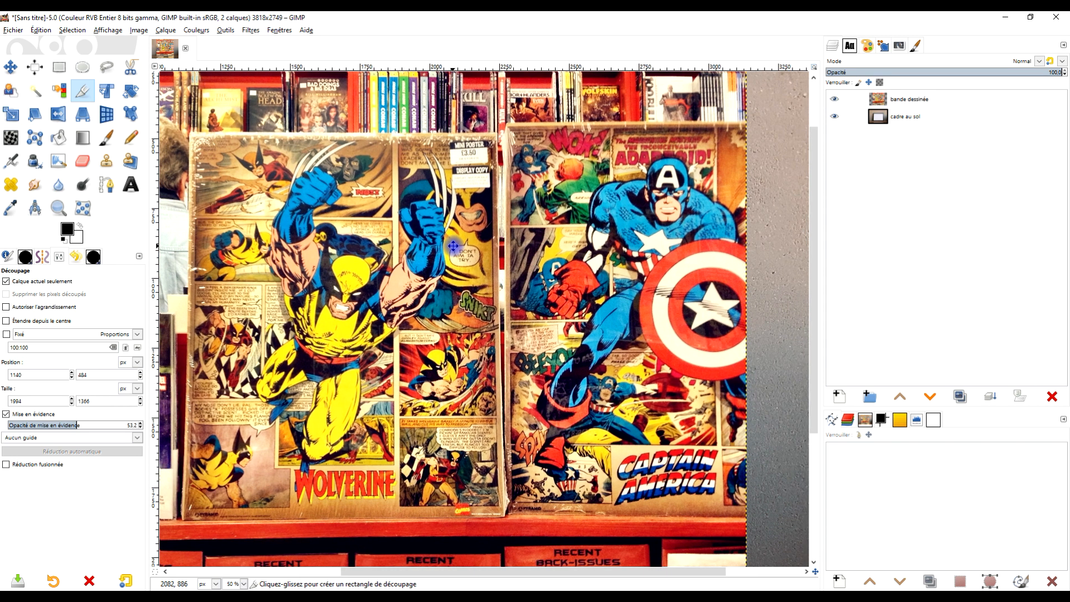
pyautogui.moveTo(198, 133); pyautogui.dragTo(761, 515)
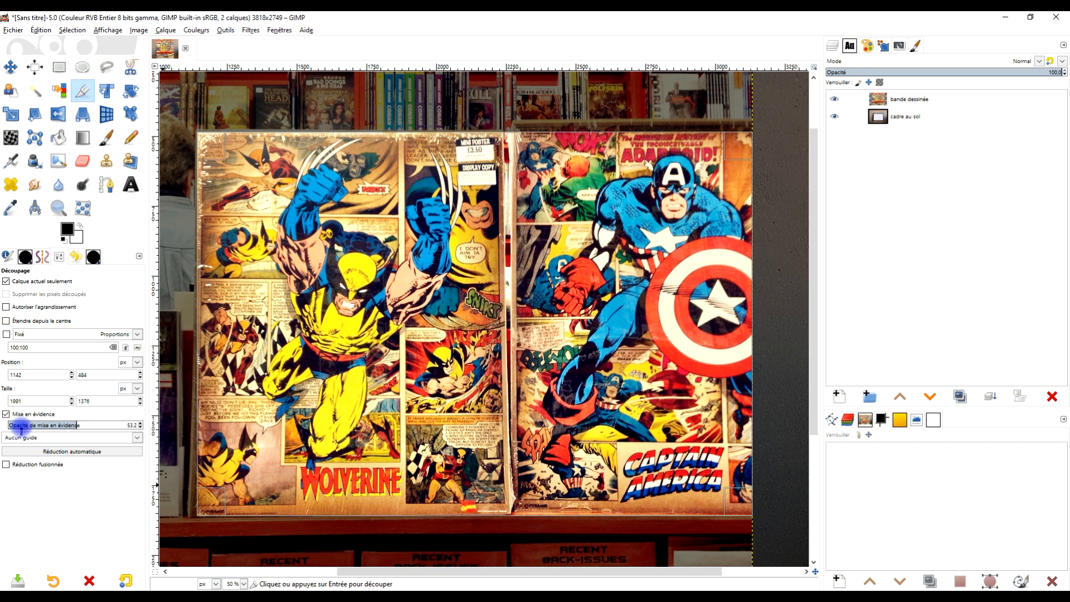
pyautogui.moveTo(35, 426); pyautogui.dragTo(82, 427)
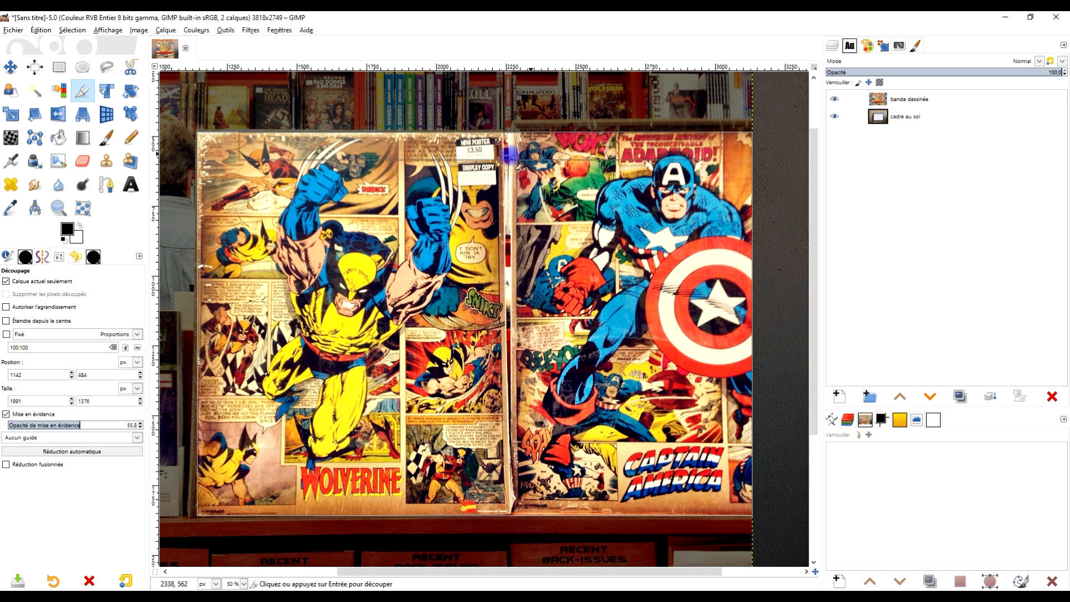
pyautogui.moveTo(542, 321); pyautogui.dragTo(571, 295)
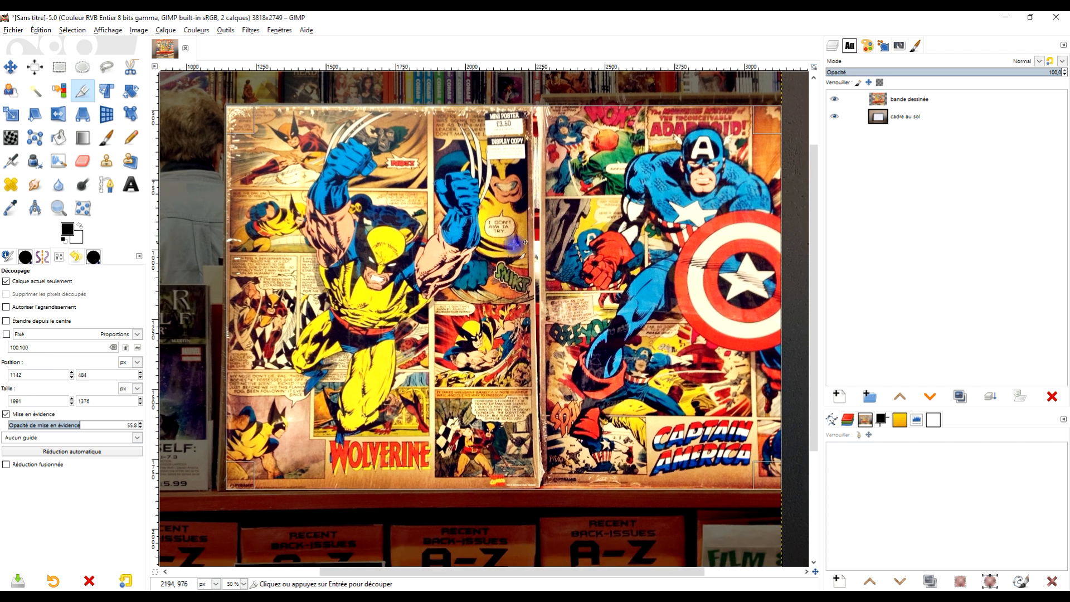
pyautogui.moveTo(616, 233); pyautogui.dragTo(600, 235)
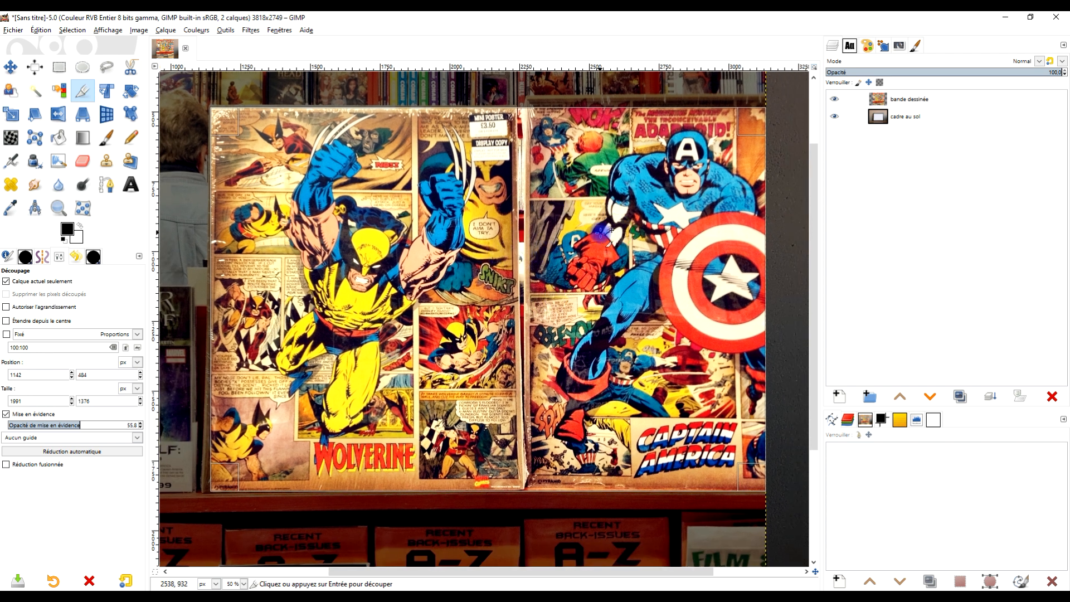
pyautogui.click(526, 252)
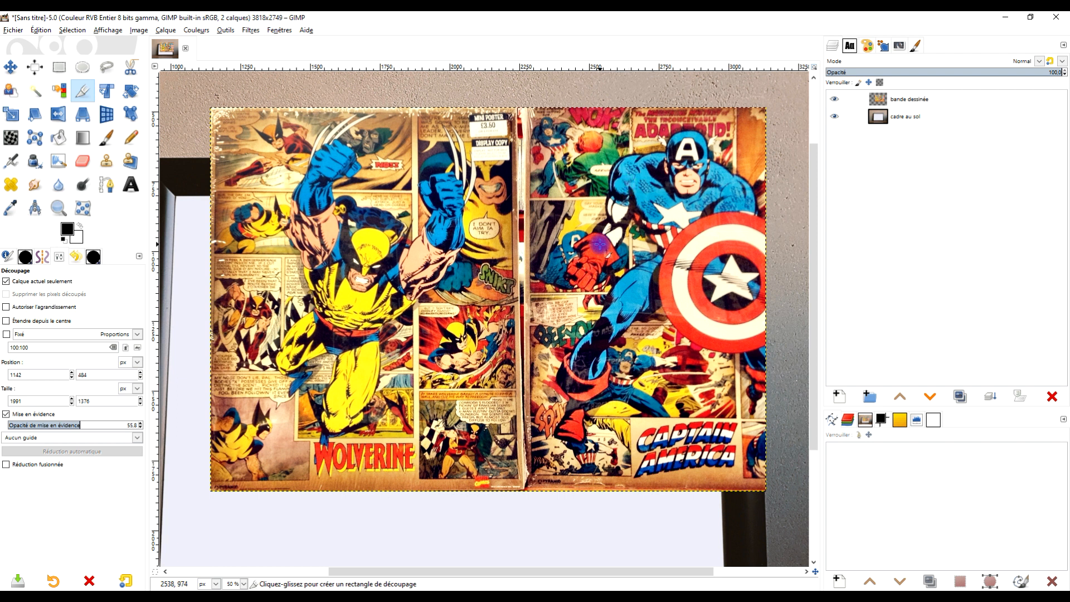
# Step: Move the cropped comic layer down over the empty opening of the picture frame
pyautogui.scroll(-2, 599, 246)
pyautogui.moveTo(592, 240); pyautogui.dragTo(567, 248)
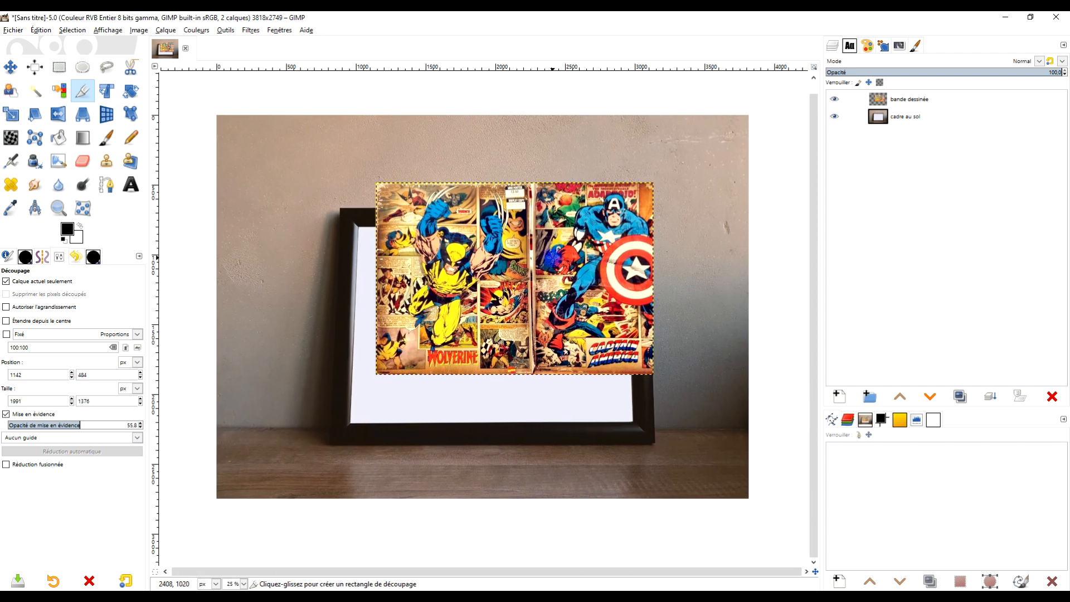
pyautogui.scroll(1, 561, 258)
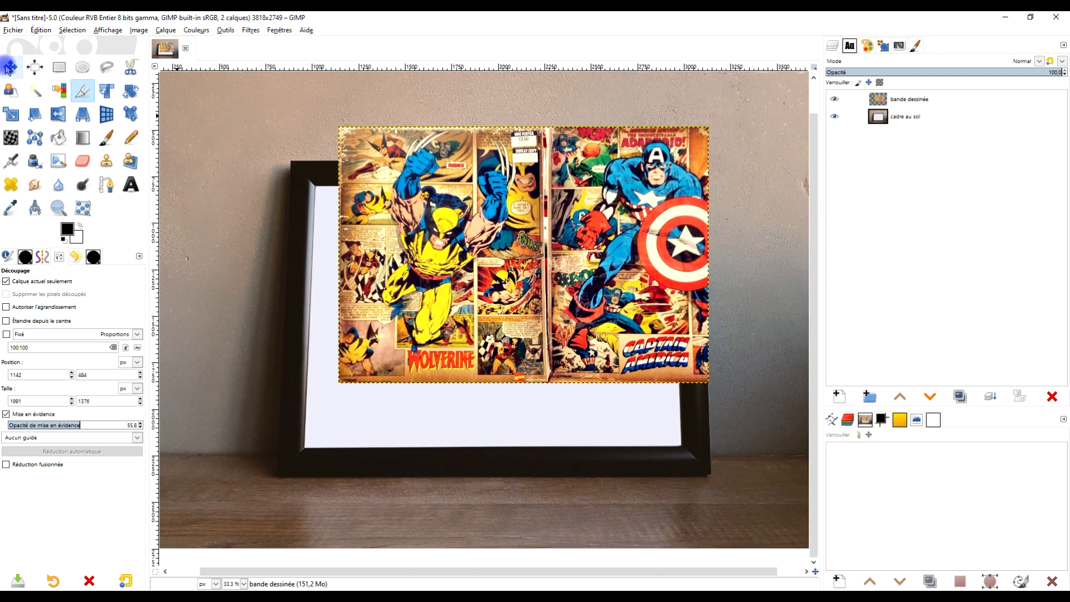
pyautogui.click(7, 68)
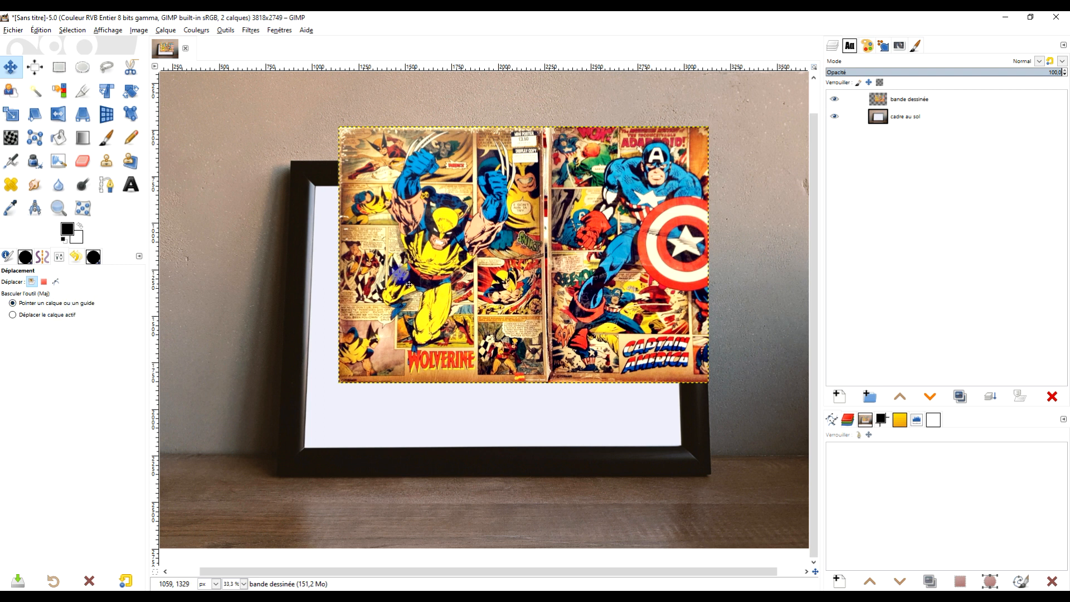
pyautogui.moveTo(546, 212); pyautogui.dragTo(530, 273)
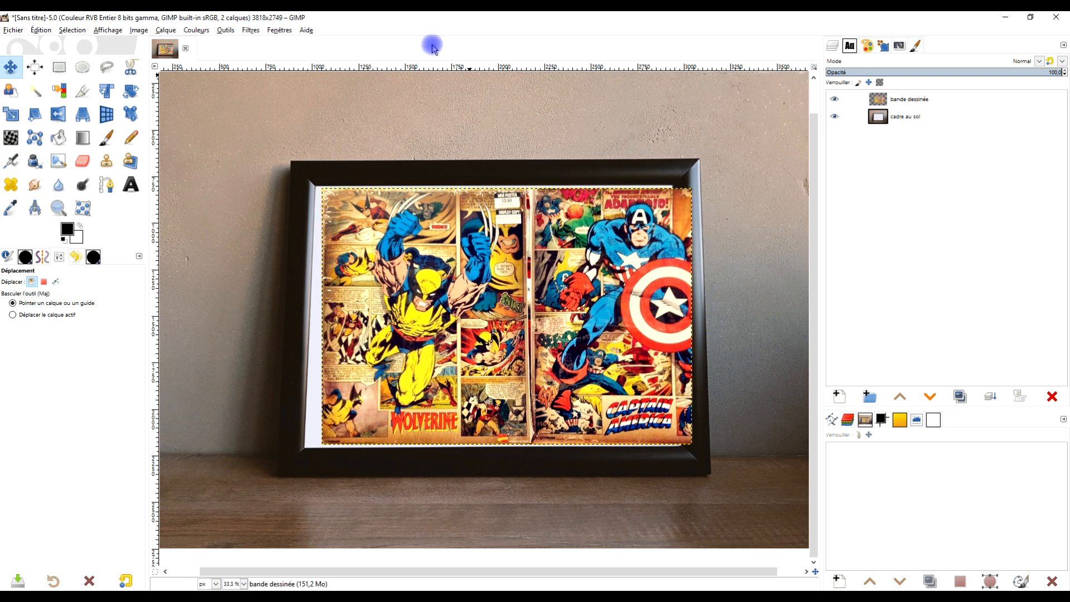
# Step: Start a Perspective transform on the comic layer and fit its two left corners to the frame opening
pyautogui.click(81, 117)
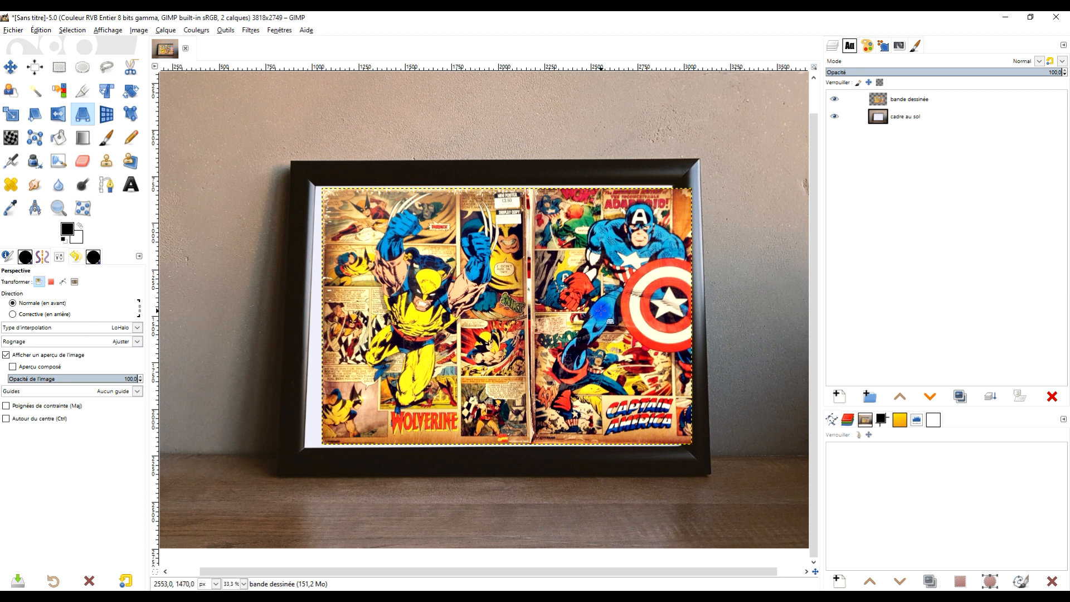
pyautogui.click(549, 297)
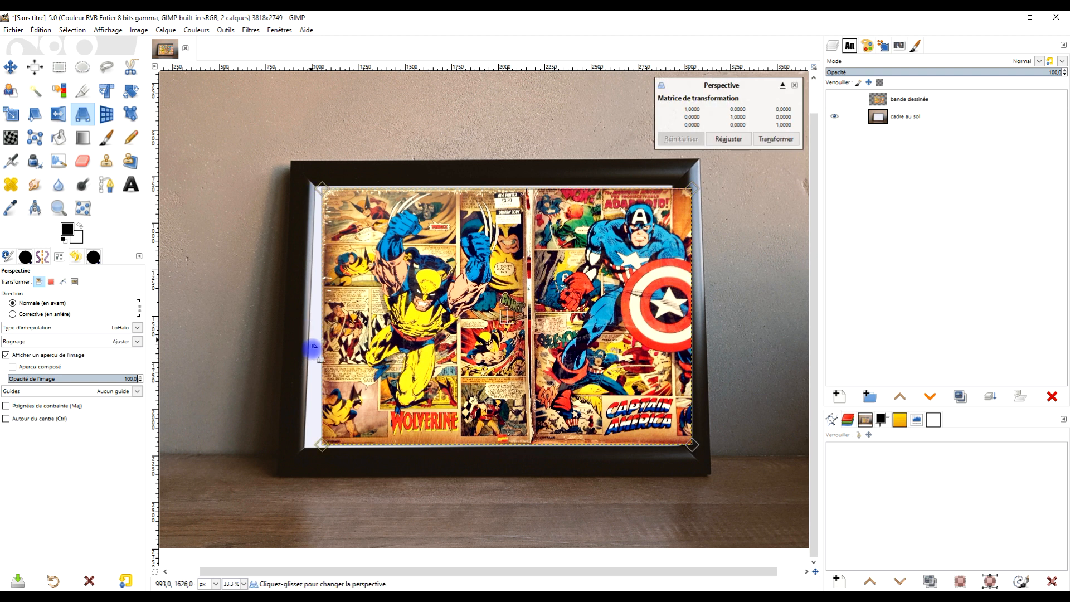
pyautogui.scroll(2, 313, 385)
pyautogui.moveTo(359, 500); pyautogui.dragTo(323, 456)
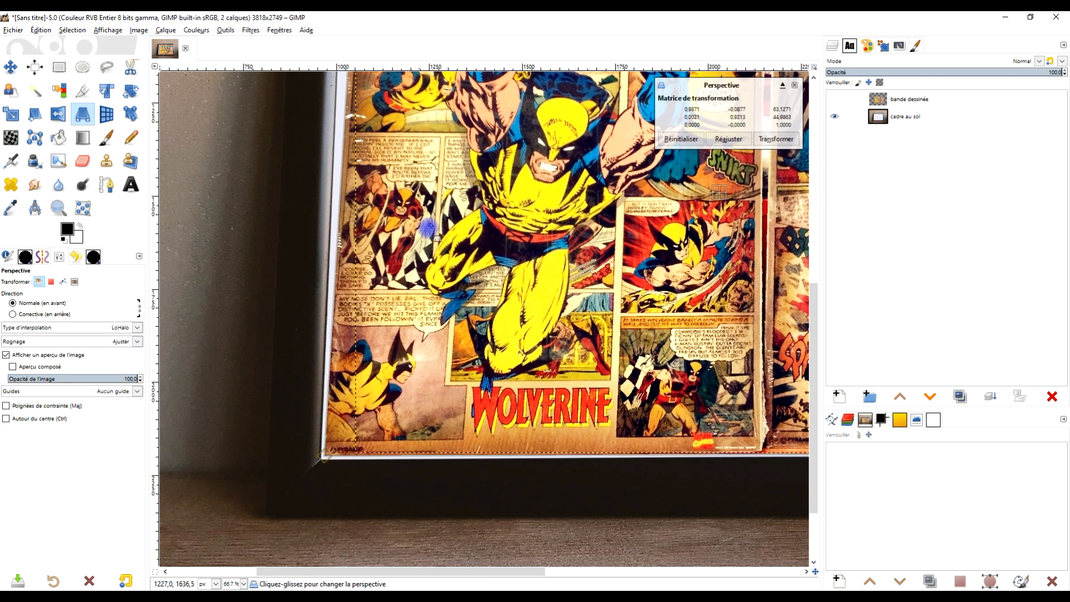
pyautogui.scroll(5, 429, 226)
pyautogui.moveTo(357, 215); pyautogui.dragTo(351, 192)
# Step: Fit the comic layer's upper-right and lower-right perspective corners to the inner corners of the frame
pyautogui.scroll(-1, 440, 263)
pyautogui.moveTo(592, 325); pyautogui.dragTo(254, 292)
pyautogui.moveTo(539, 284); pyautogui.dragTo(440, 286)
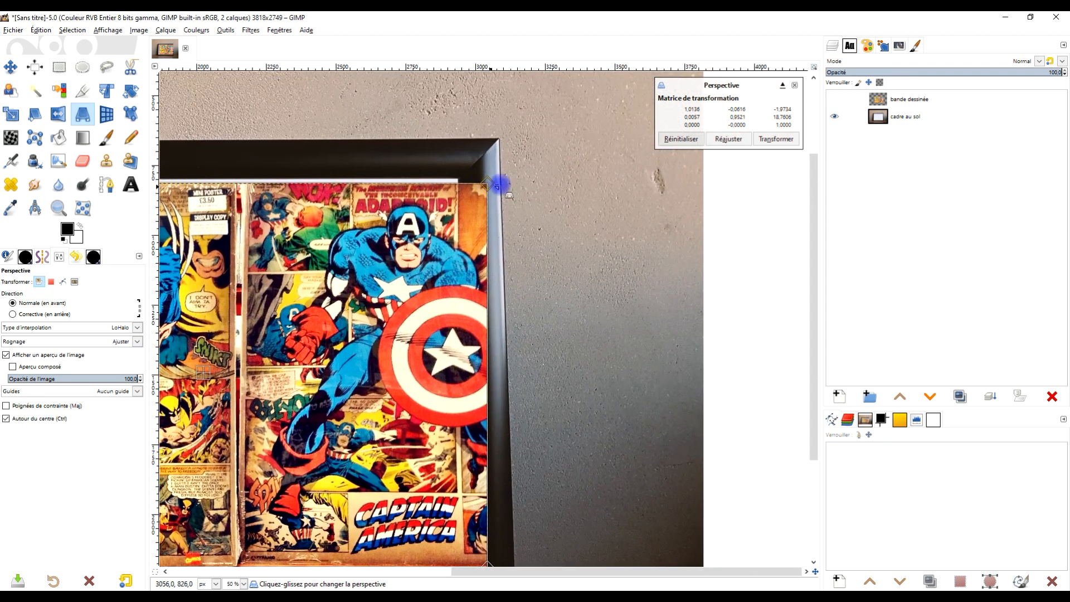
pyautogui.scroll(2, 498, 185)
pyautogui.moveTo(493, 176); pyautogui.dragTo(428, 167)
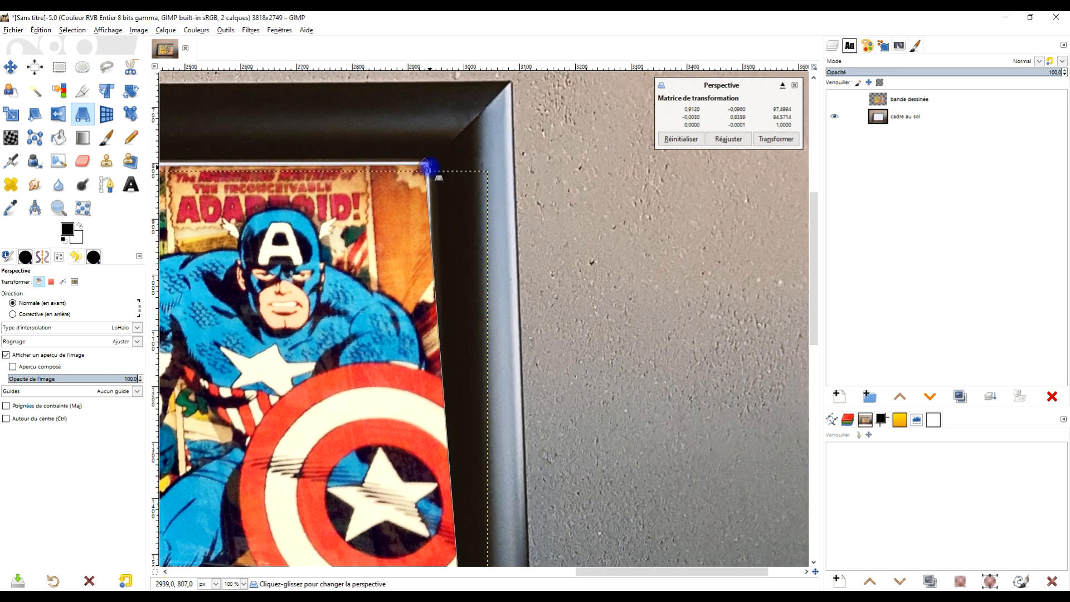
pyautogui.scroll(-3, 448, 229)
pyautogui.scroll(3, 605, 390)
pyautogui.moveTo(602, 391); pyautogui.dragTo(574, 388)
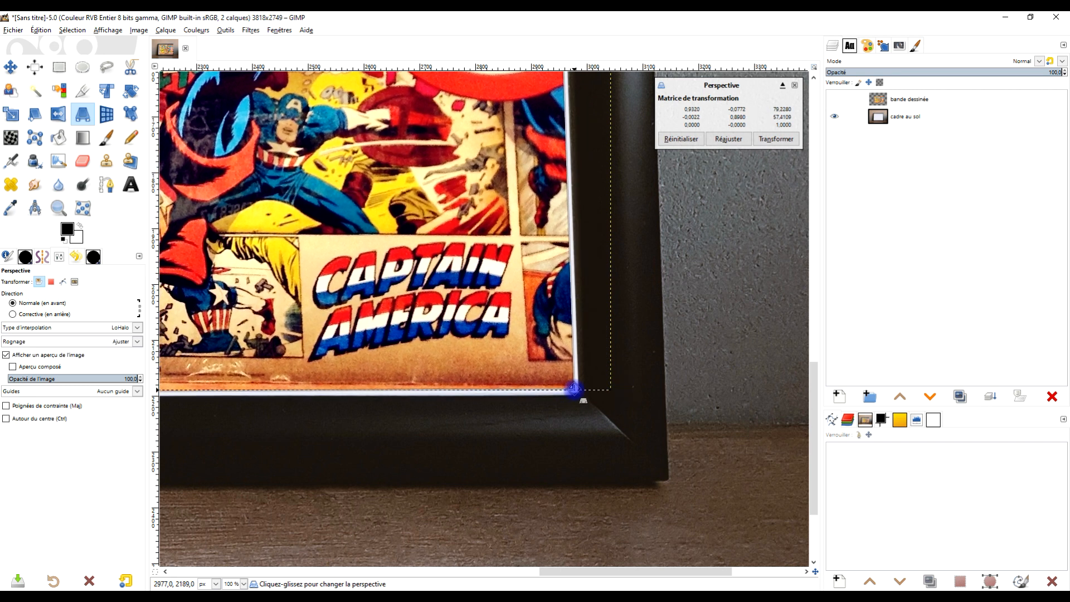
# Step: Fine-tune the comic layer's upper-left corner against the frame and apply the perspective transform
pyautogui.scroll(-3, 657, 301)
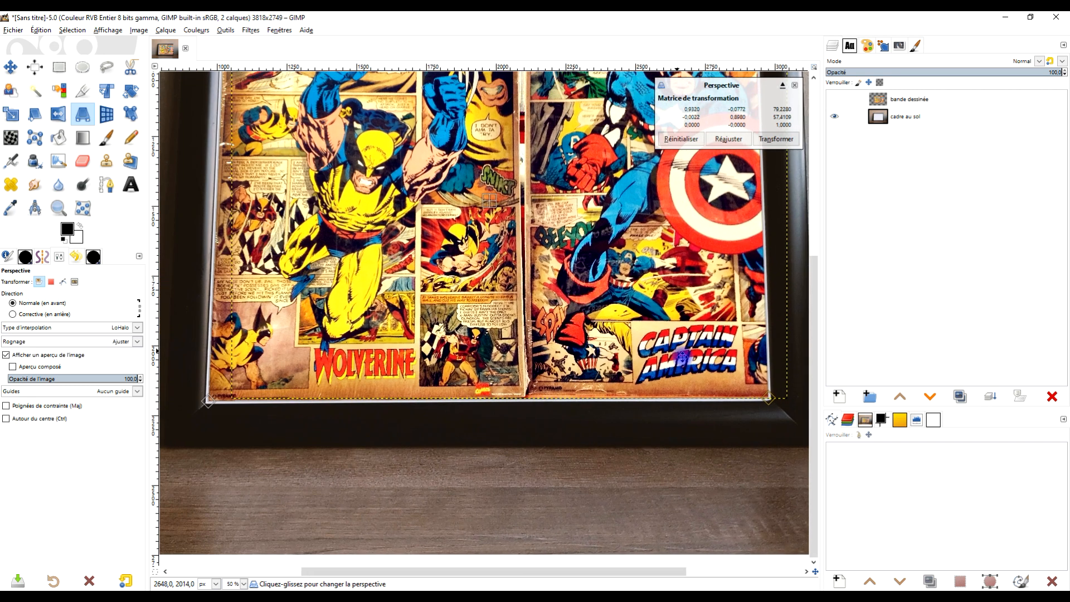
pyautogui.moveTo(657, 300); pyautogui.dragTo(616, 424)
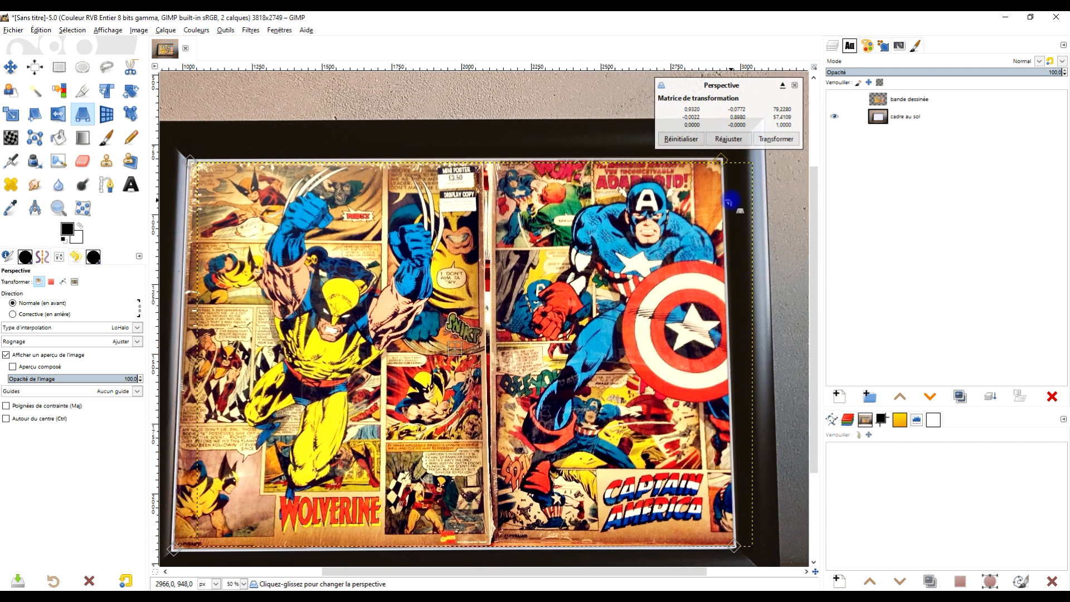
pyautogui.moveTo(555, 239); pyautogui.dragTo(591, 292)
pyautogui.scroll(4, 233, 210)
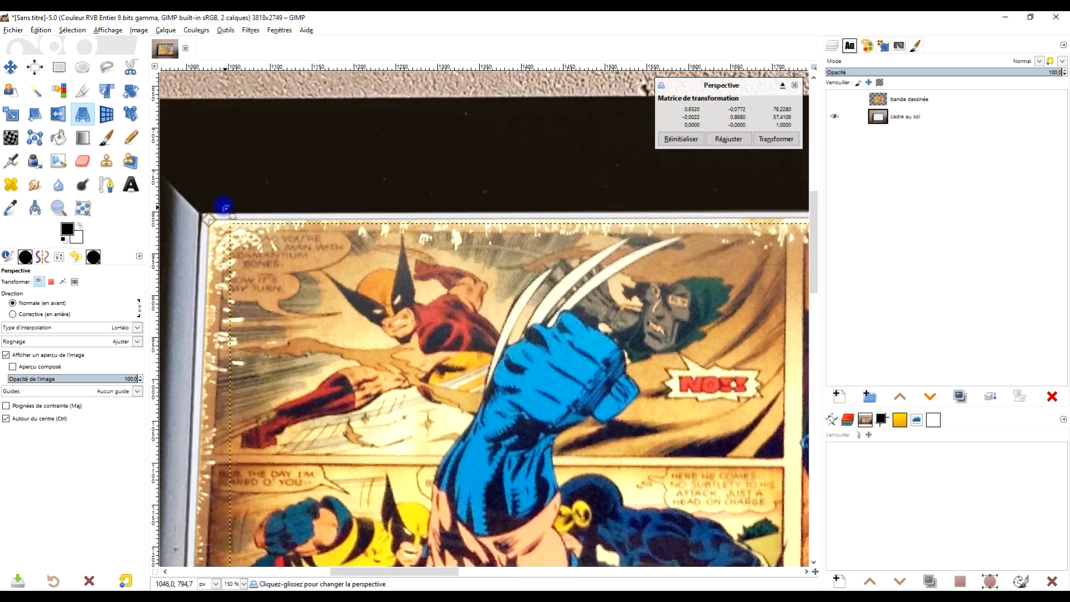
pyautogui.moveTo(202, 224); pyautogui.dragTo(199, 220)
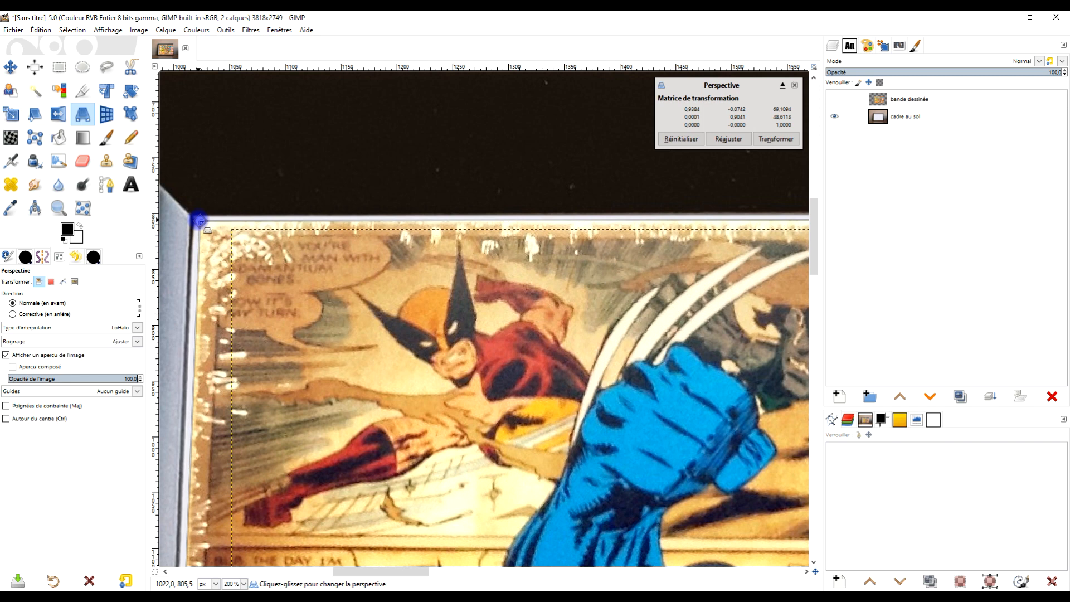
pyautogui.scroll(-4, 484, 277)
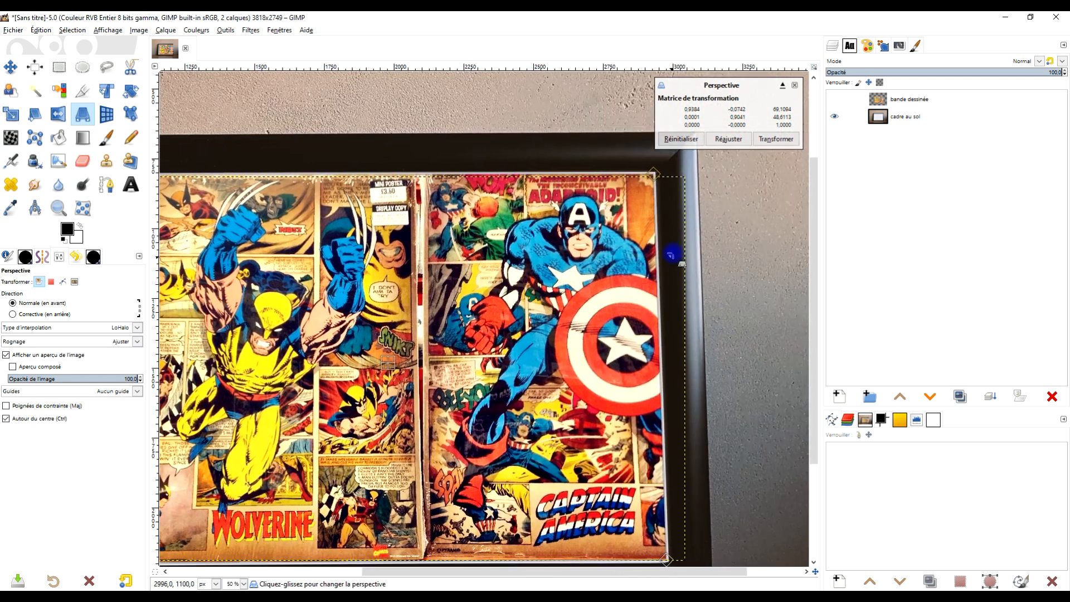
pyautogui.scroll(2, 669, 219)
pyautogui.click(776, 139)
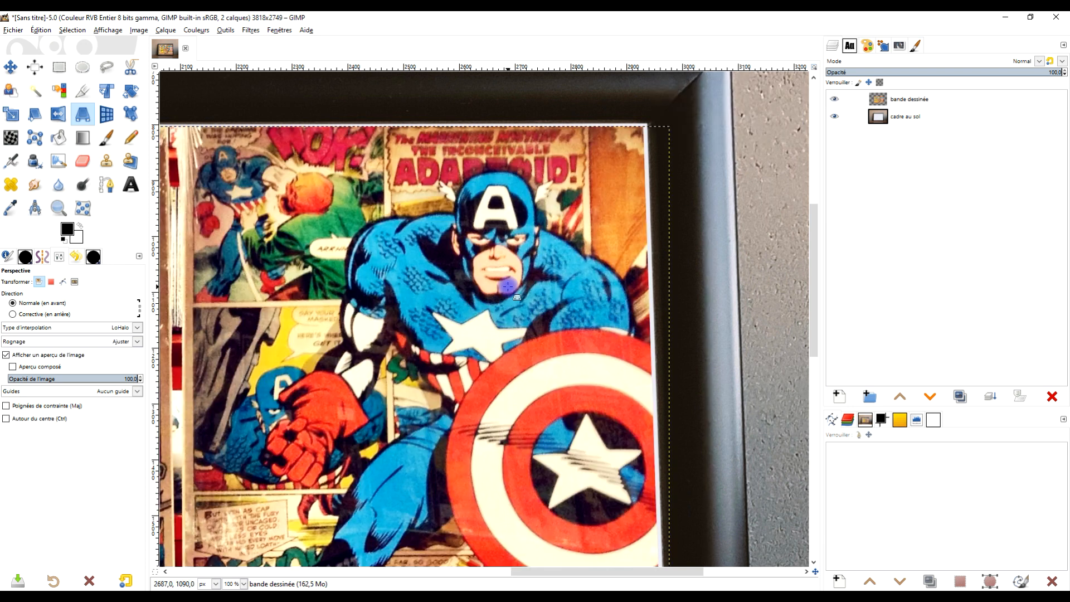
# Step: Resize the "bande dessinée" layer's boundary to the image size
pyautogui.scroll(-3, 509, 253)
pyautogui.scroll(3, 509, 252)
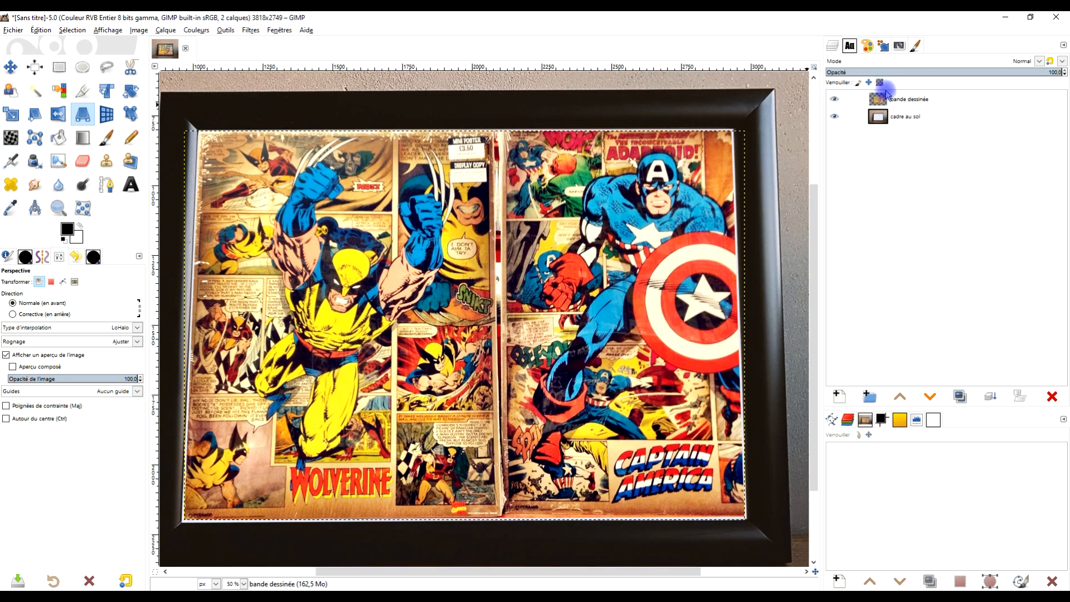
pyautogui.rightClick(878, 104)
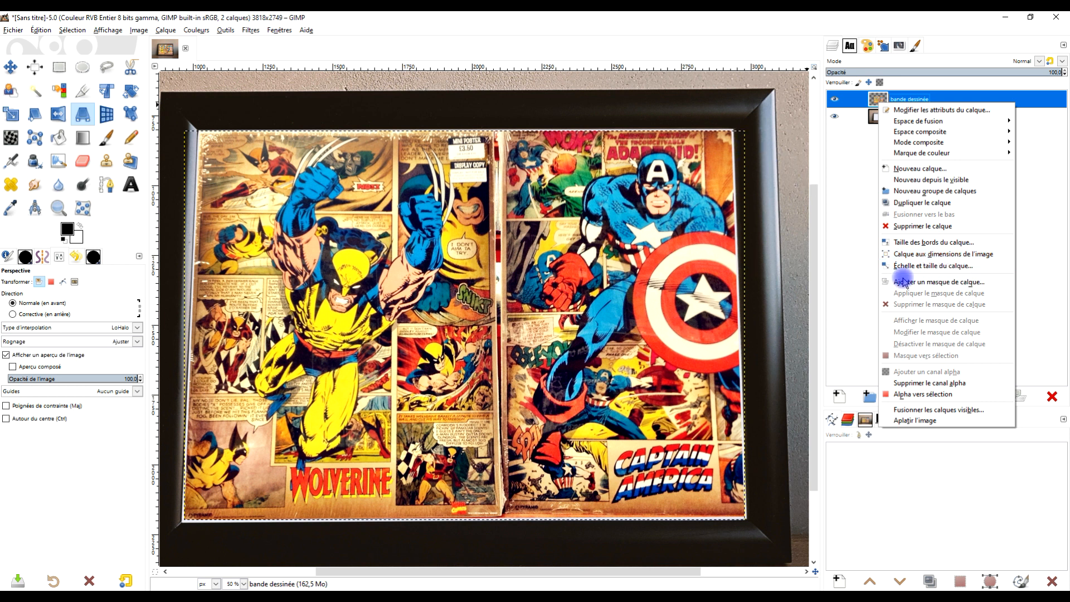
pyautogui.click(968, 255)
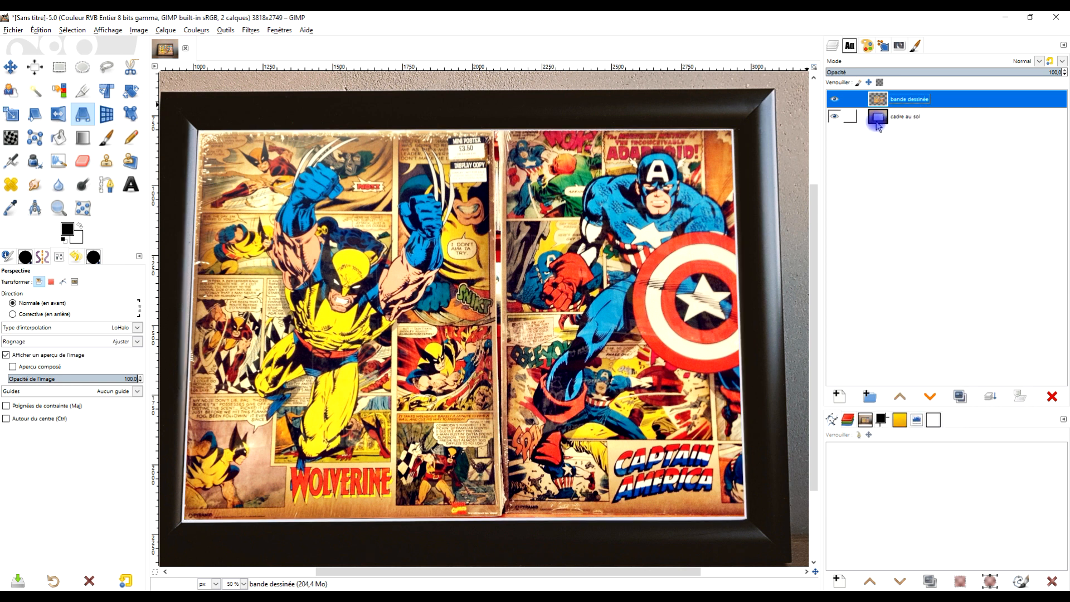
# Step: Switch to the browser and look at the Facebook example of the framed Marvel name poster
pyautogui.click(924, 101)
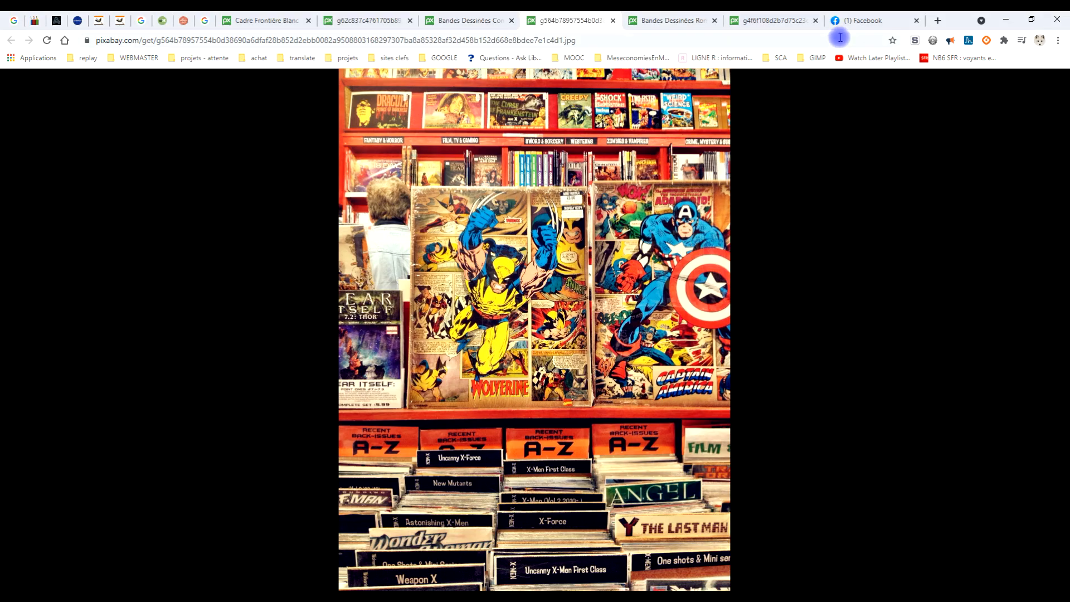
pyautogui.click(858, 21)
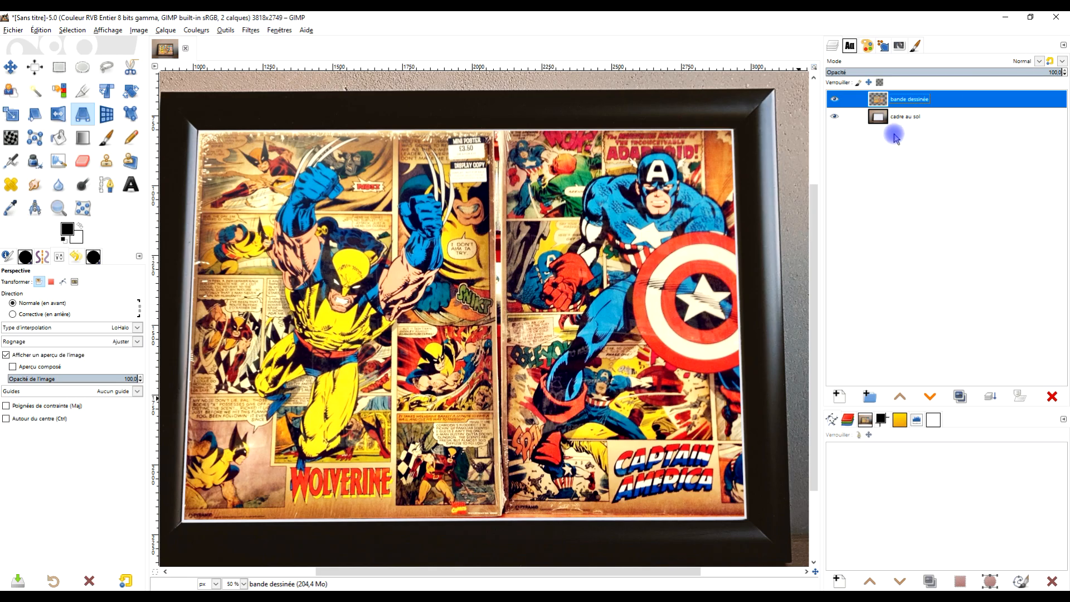
# Step: Duplicate the "bande dessinée" layer, hide the copy below "cadre au sol", and select the original comic layer
pyautogui.click(960, 397)
pyautogui.click(835, 99)
pyautogui.moveTo(882, 96); pyautogui.dragTo(906, 139)
pyautogui.click(881, 100)
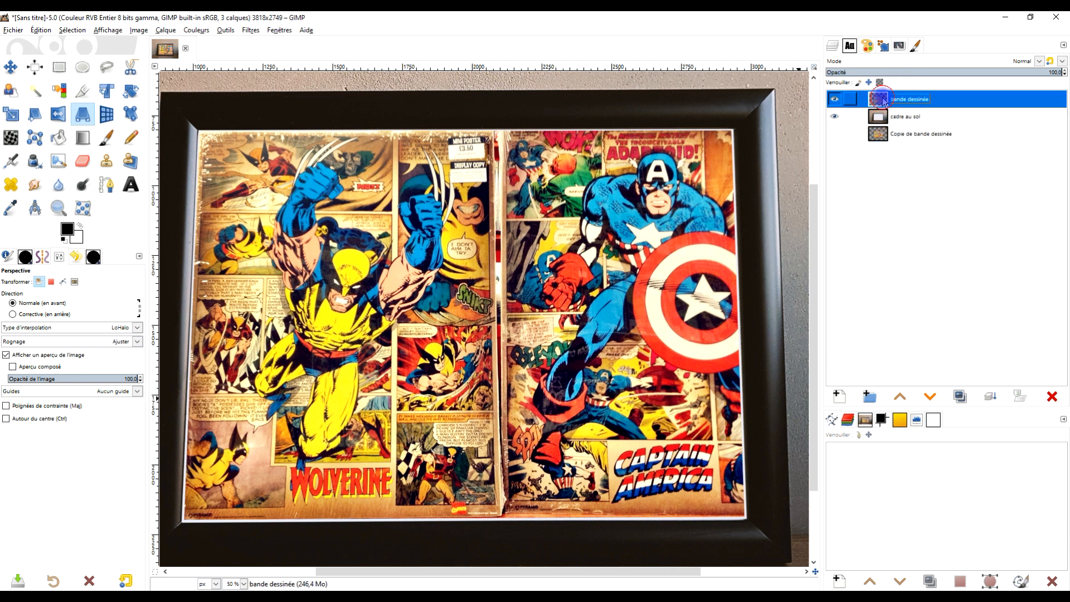
pyautogui.click(835, 98)
# Step: Desaturate the "bande dessinée" layer using the Luminosité (TSL) mode
pyautogui.click(163, 30)
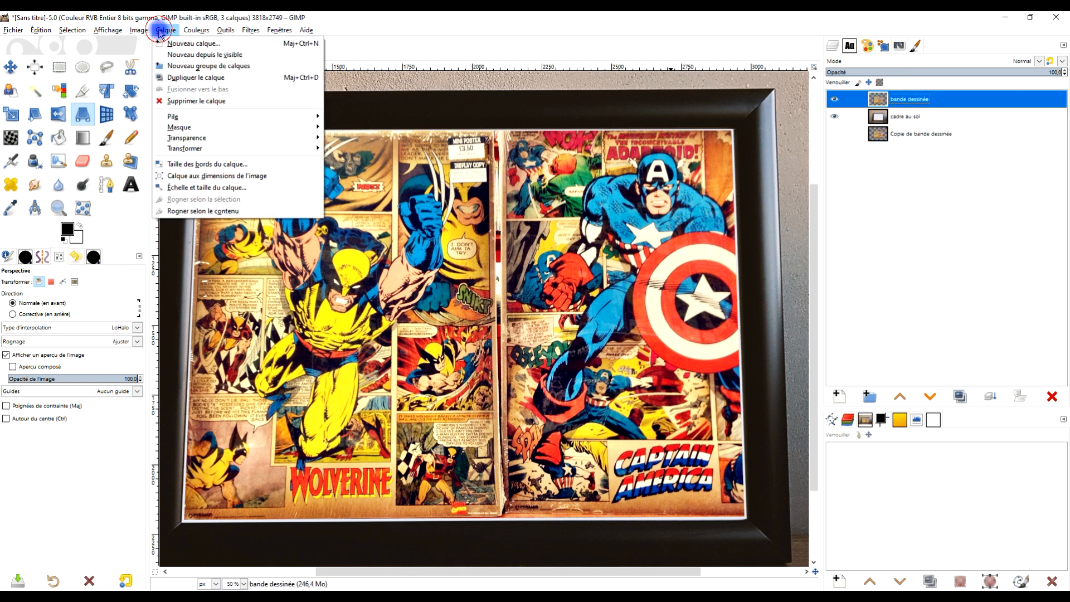
pyautogui.moveTo(183, 32)
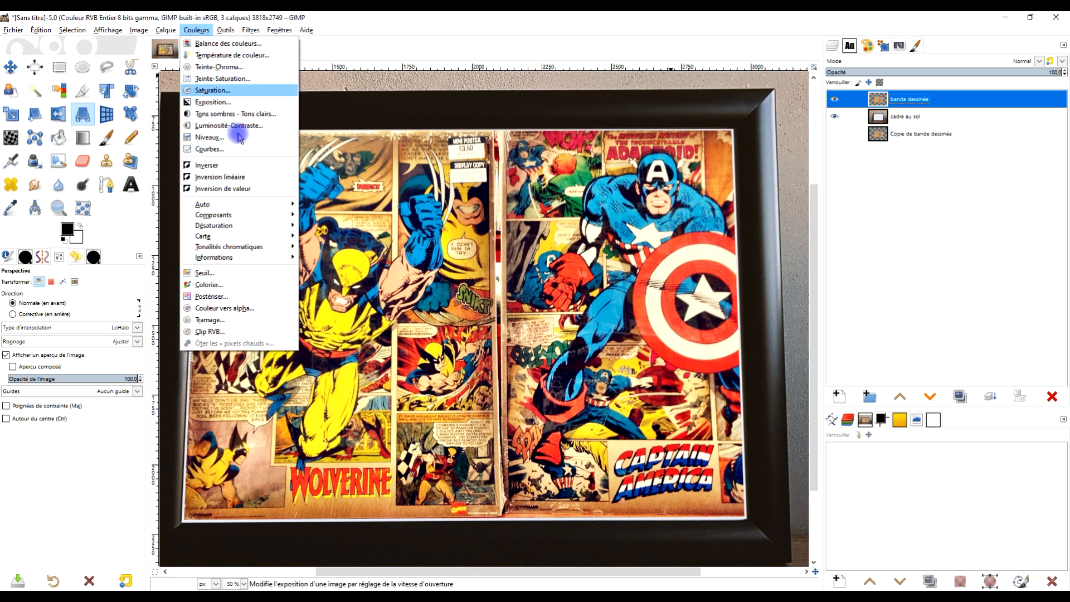
pyautogui.moveTo(228, 229)
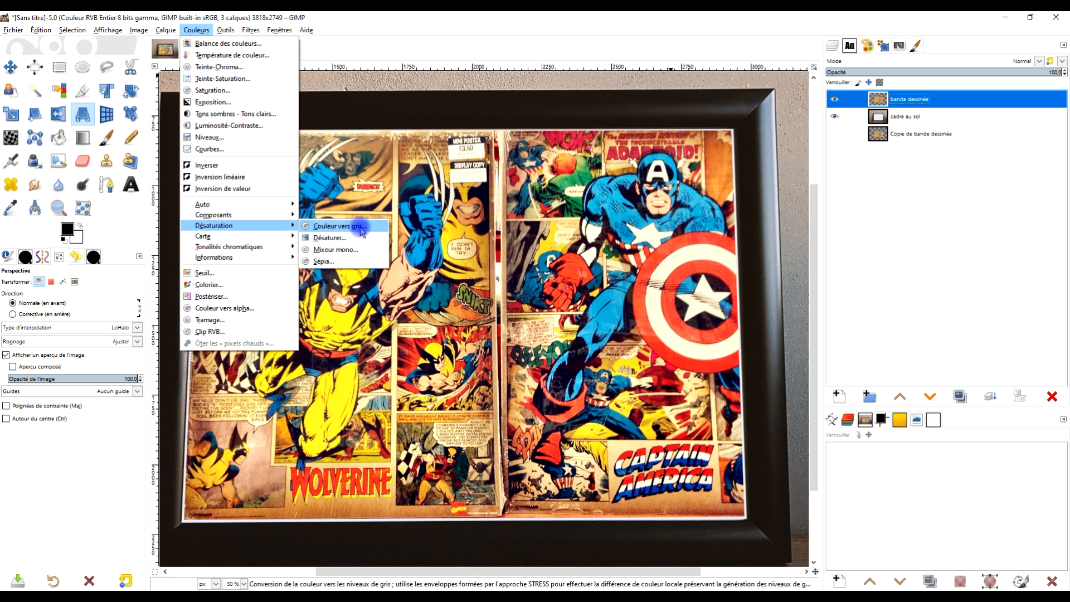
pyautogui.click(330, 237)
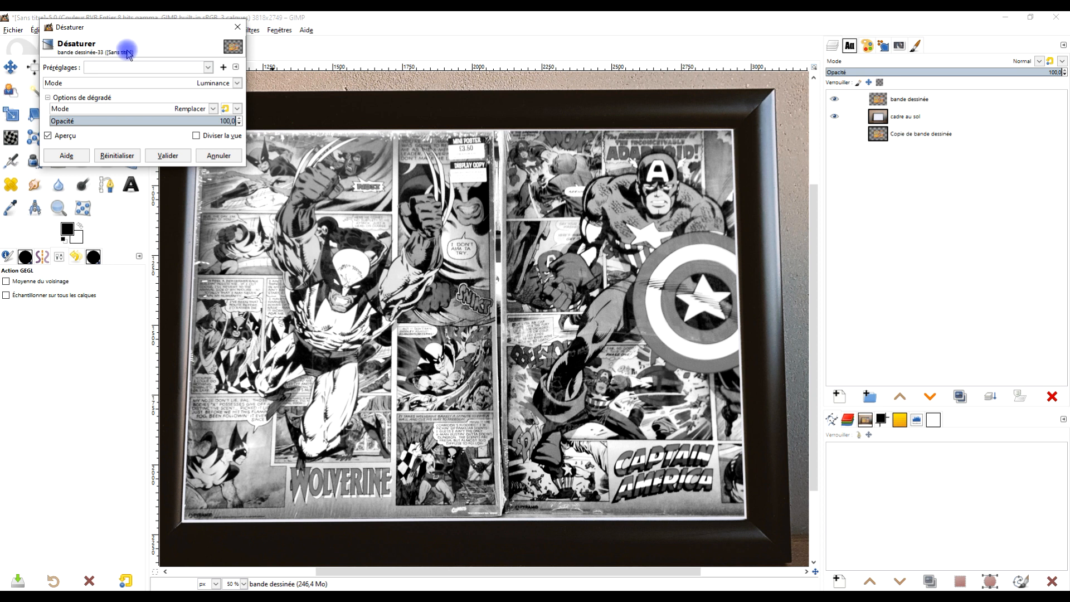
pyautogui.click(113, 84)
pyautogui.click(101, 121)
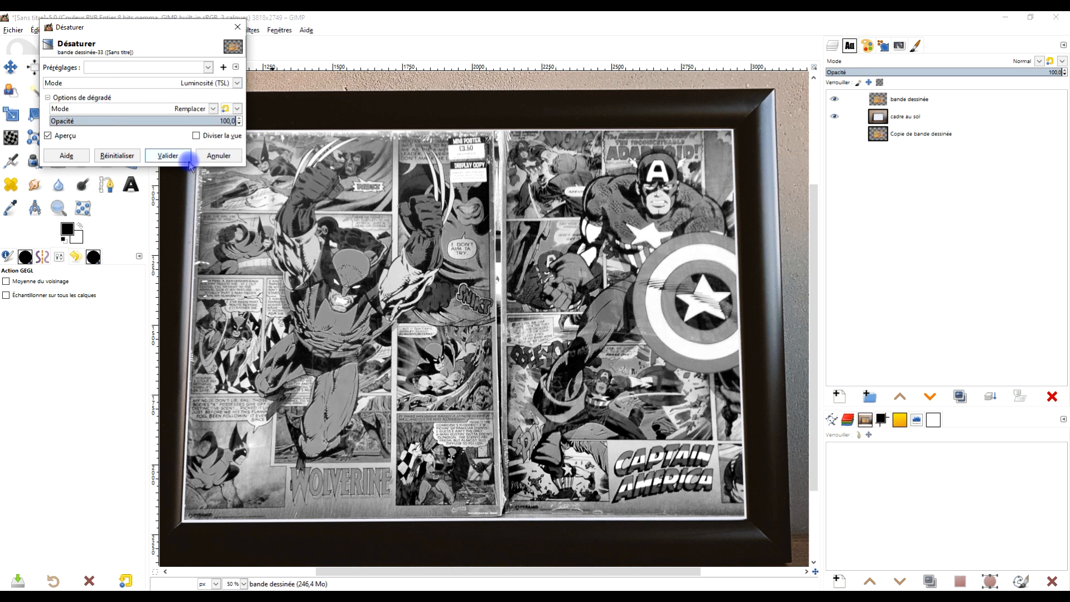
pyautogui.click(168, 156)
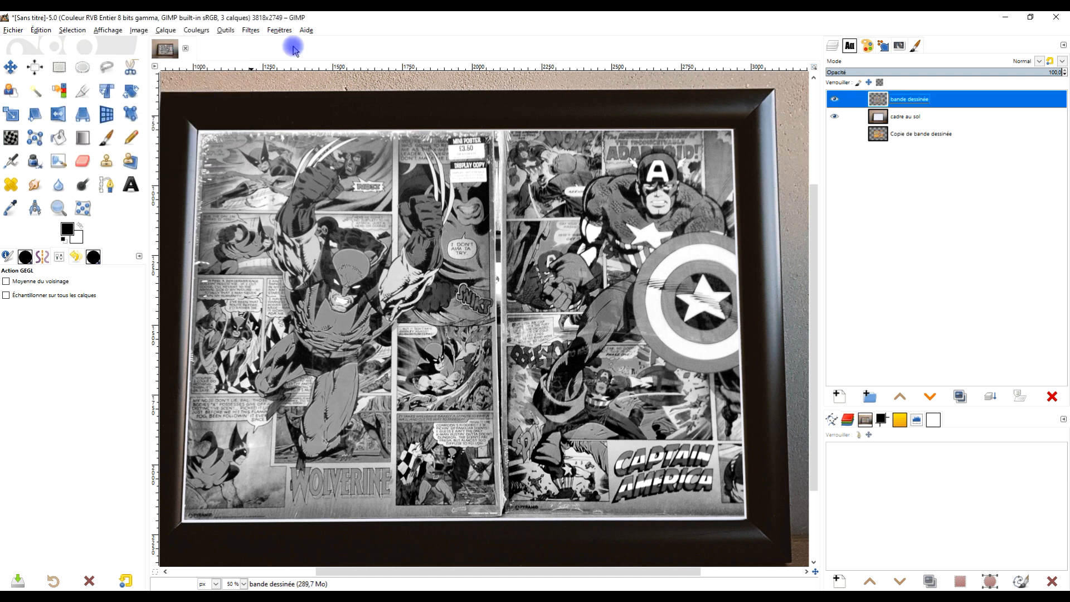
# Step: Set the "bande dessinée" layer's blend mode to Superposer and check the faded comic background in the frame
pyautogui.click(1013, 61)
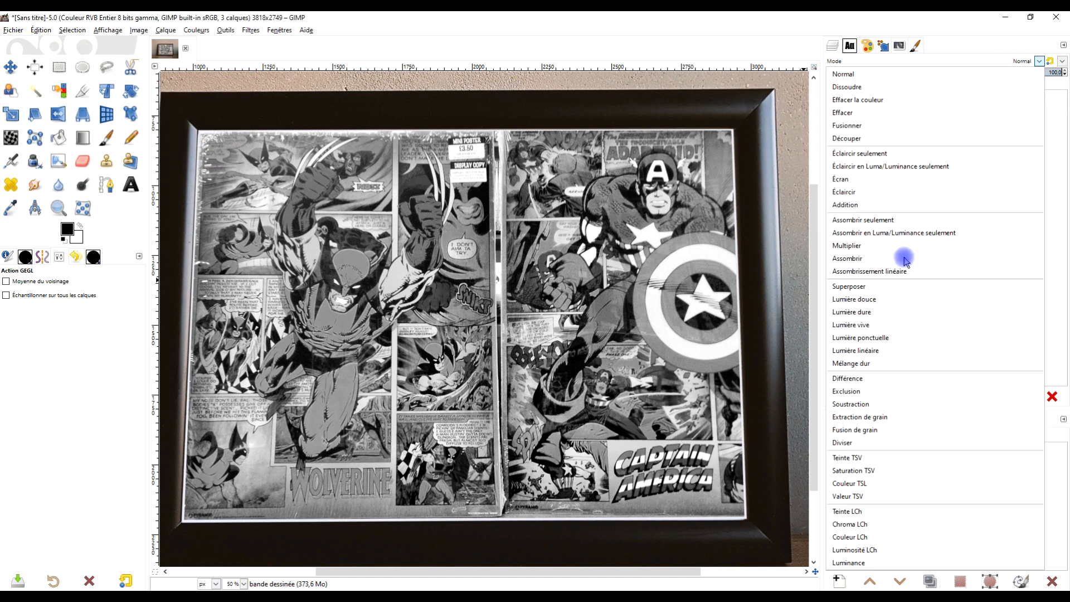
pyautogui.click(877, 288)
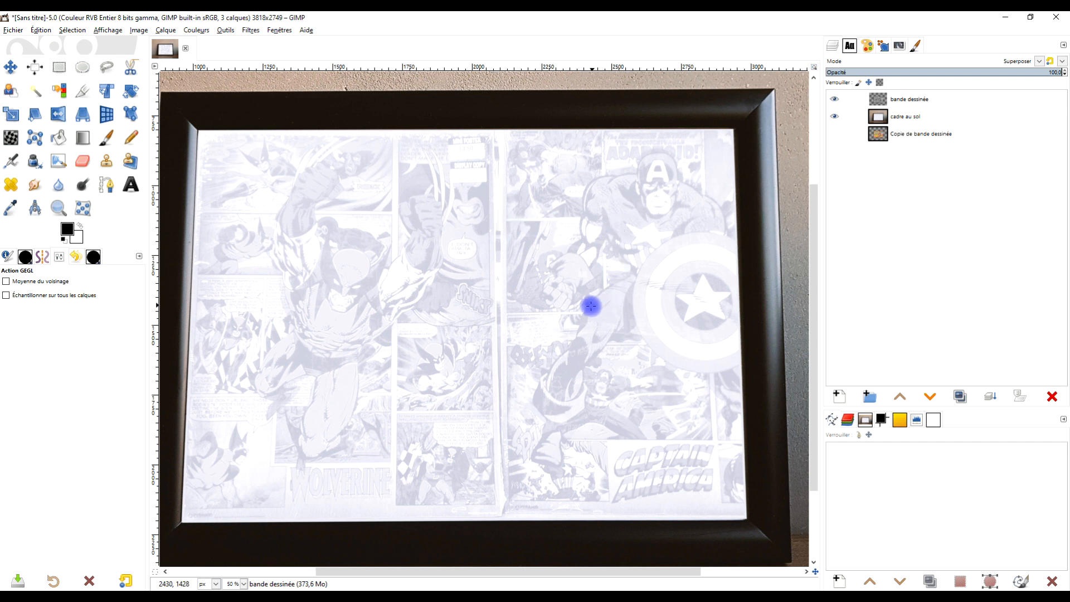
pyautogui.scroll(-2, 569, 309)
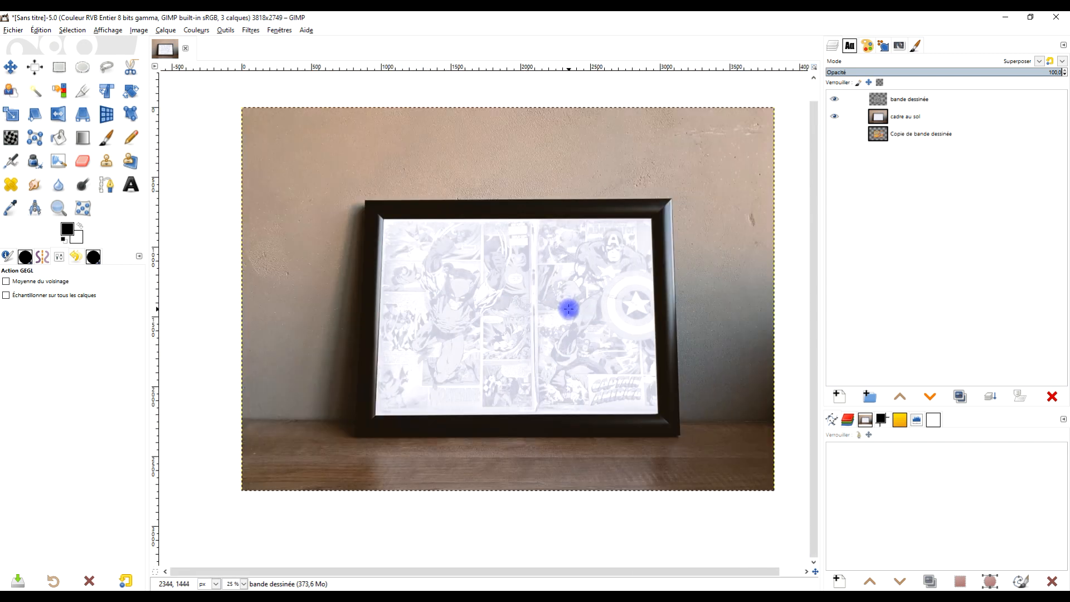
pyautogui.scroll(2, 569, 309)
pyautogui.moveTo(587, 243); pyautogui.dragTo(611, 240)
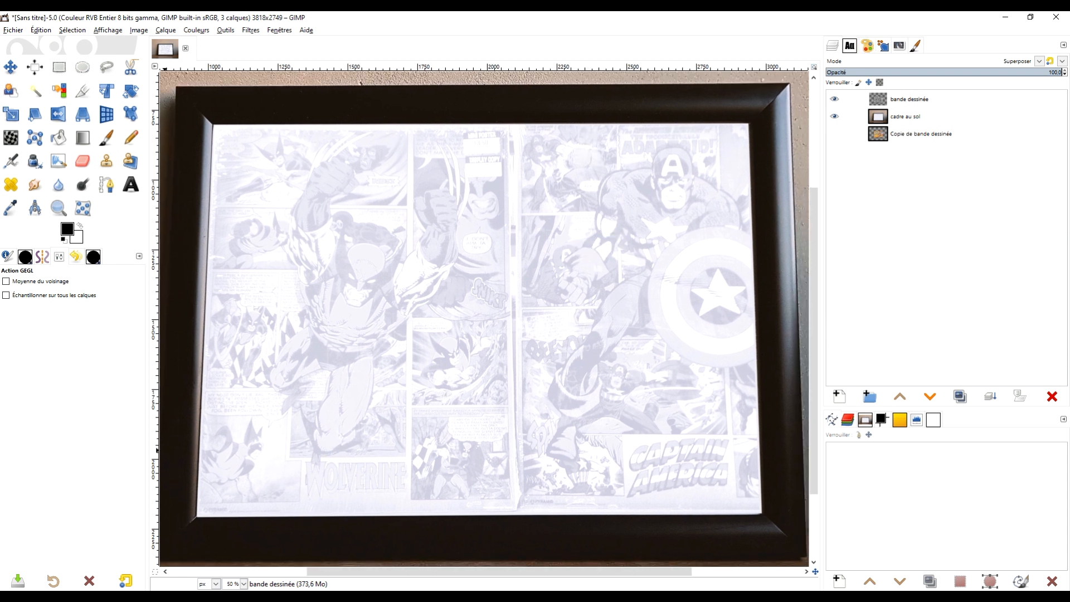
# Step: Switch to the browser and copy the full-size Pixabay photo of the Marvel comic covers
pyautogui.click(216, 595)
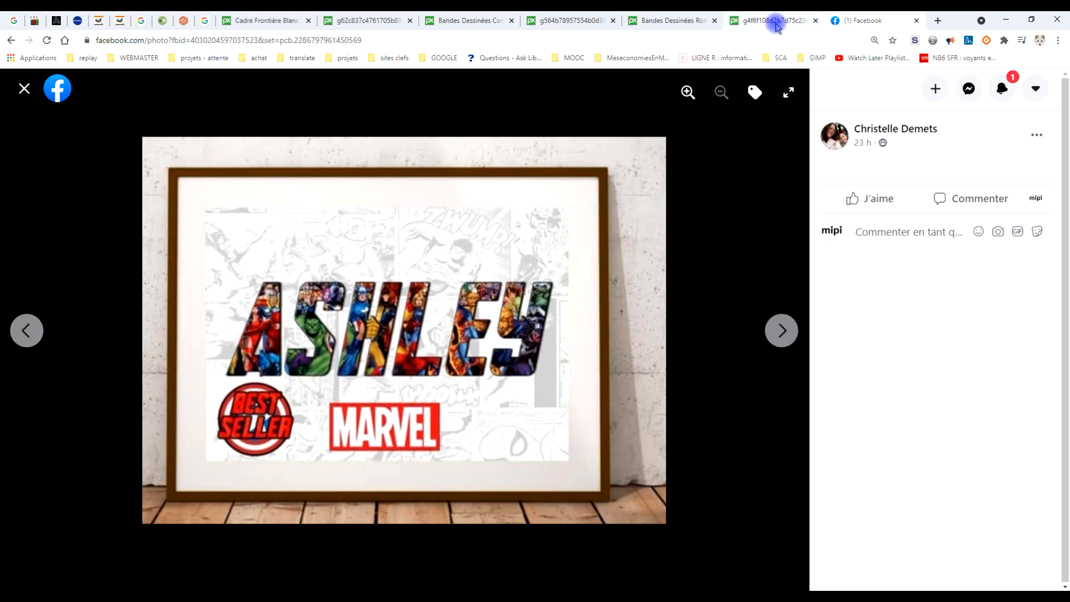
pyautogui.click(652, 22)
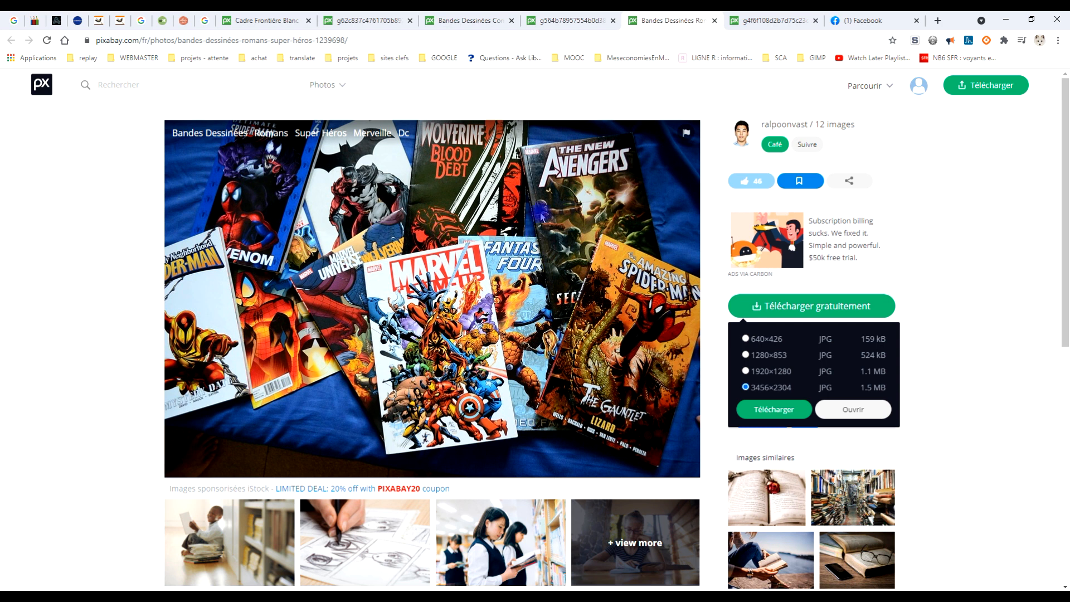
pyautogui.click(806, 302)
pyautogui.click(835, 306)
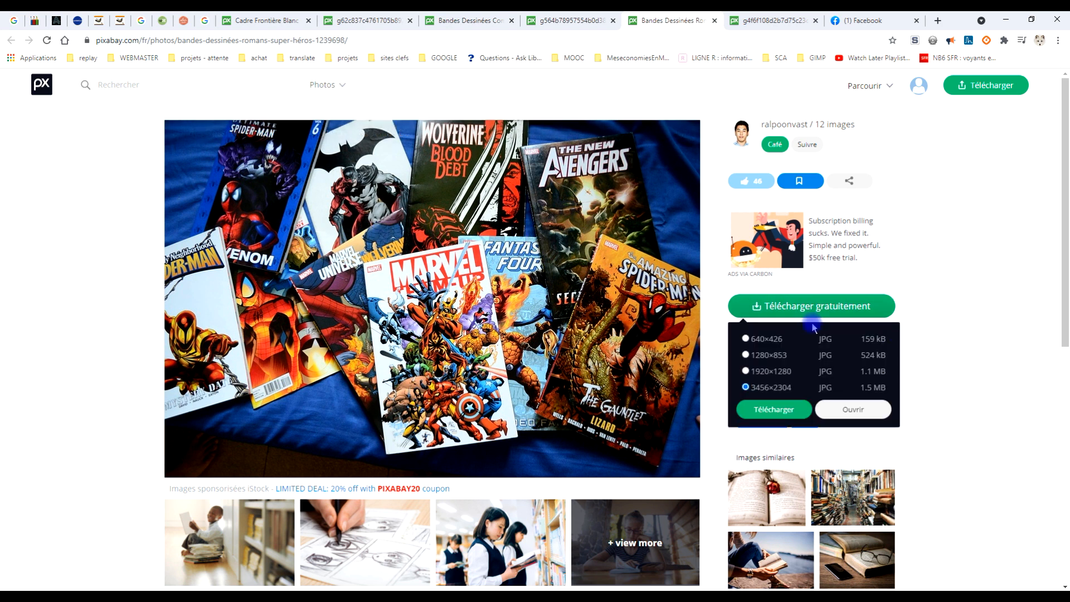
pyautogui.click(775, 22)
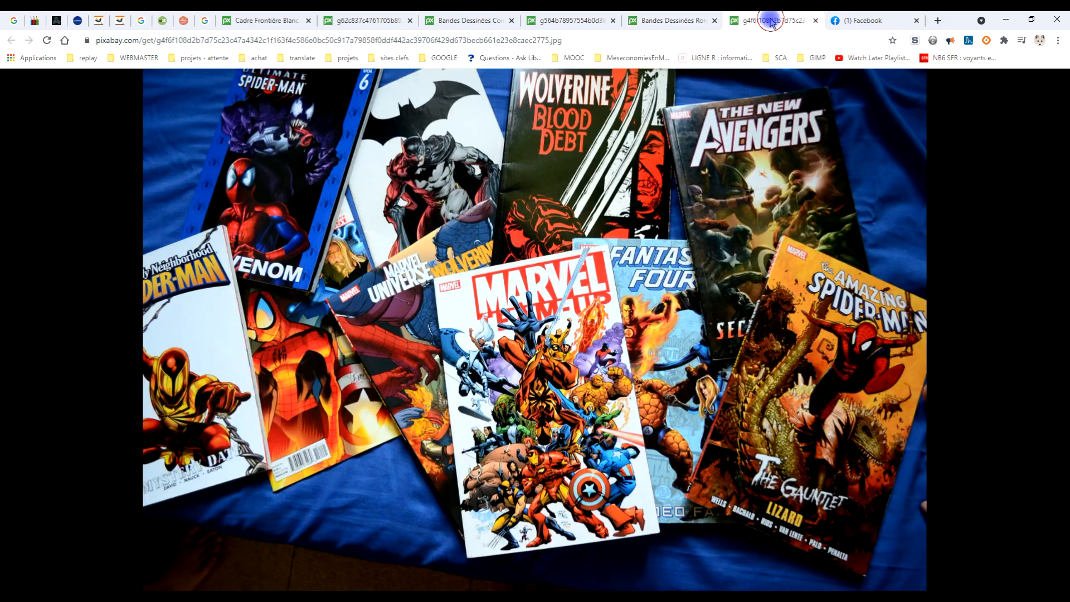
pyautogui.rightClick(529, 156)
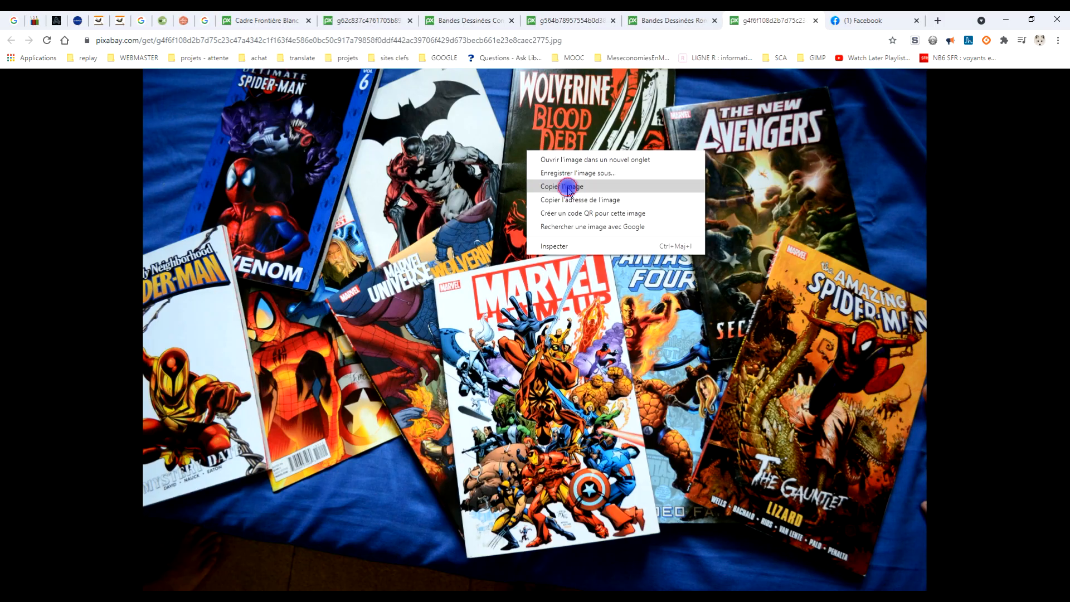
pyautogui.click(560, 186)
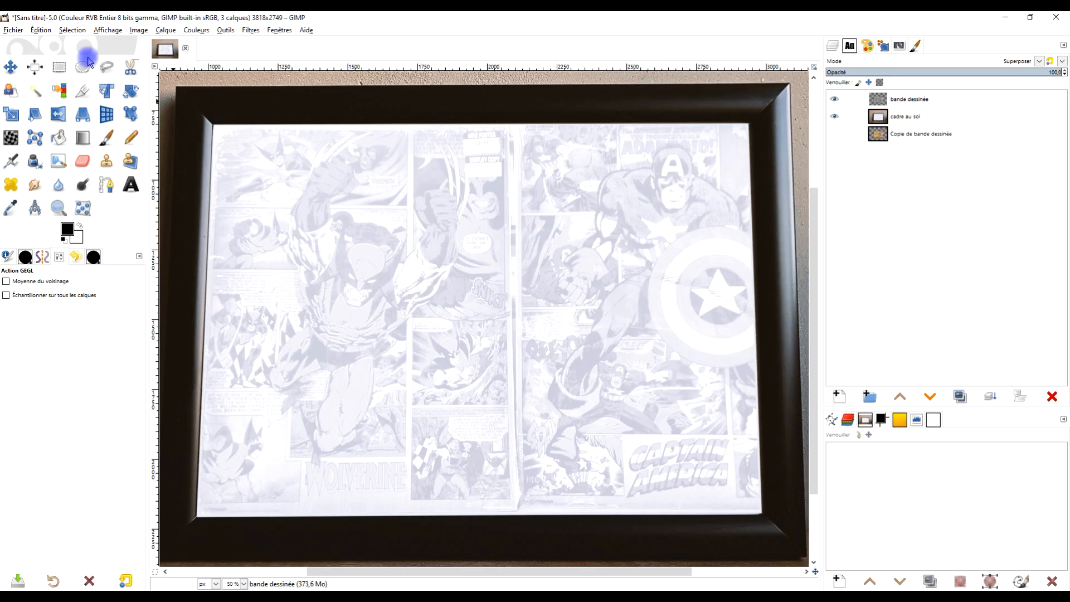
# Step: Return to GIMP and paste the copied comic covers photo as a new layer
pyautogui.click(37, 31)
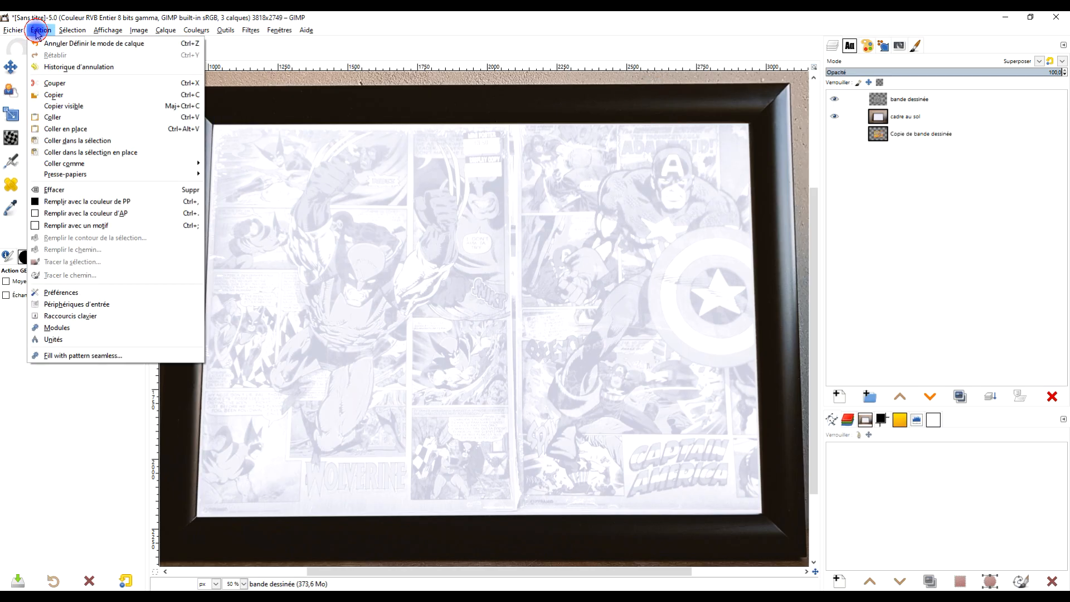
pyautogui.moveTo(136, 165)
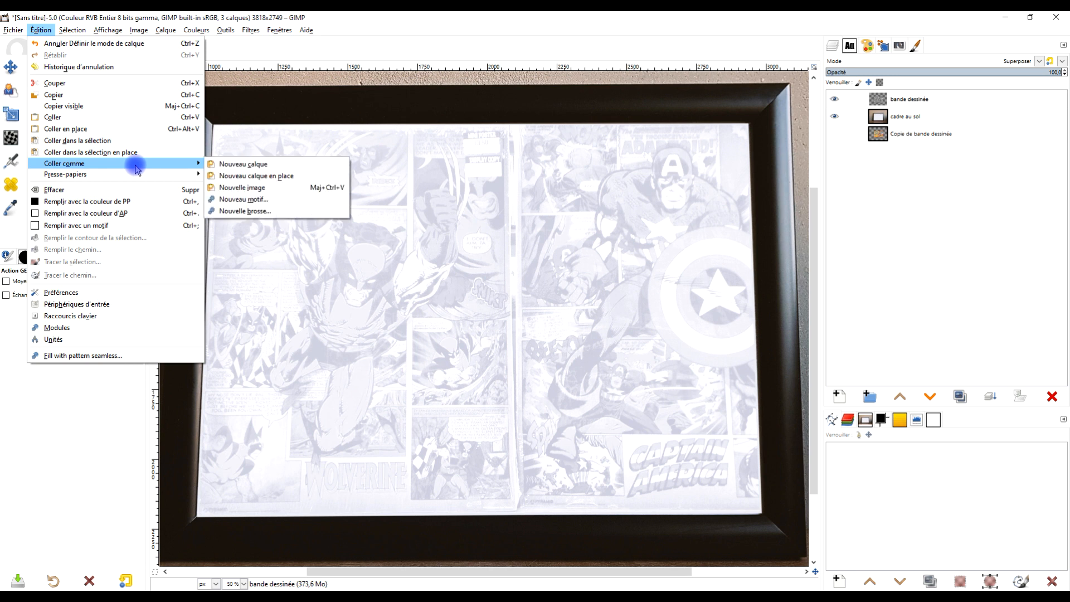
pyautogui.click(244, 165)
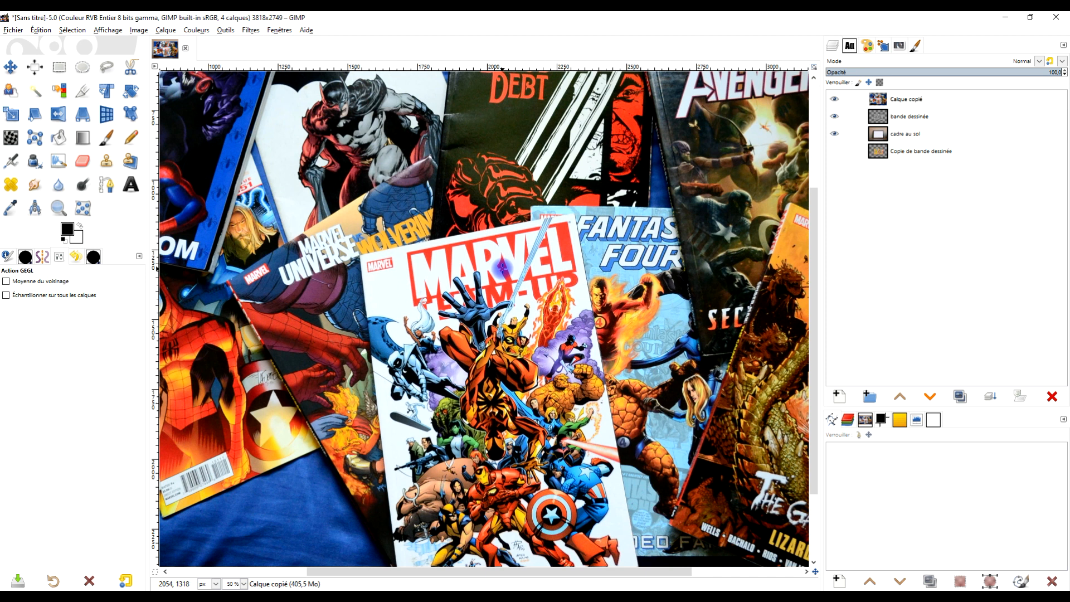
pyautogui.scroll(-2, 503, 268)
pyautogui.moveTo(502, 269); pyautogui.dragTo(510, 276)
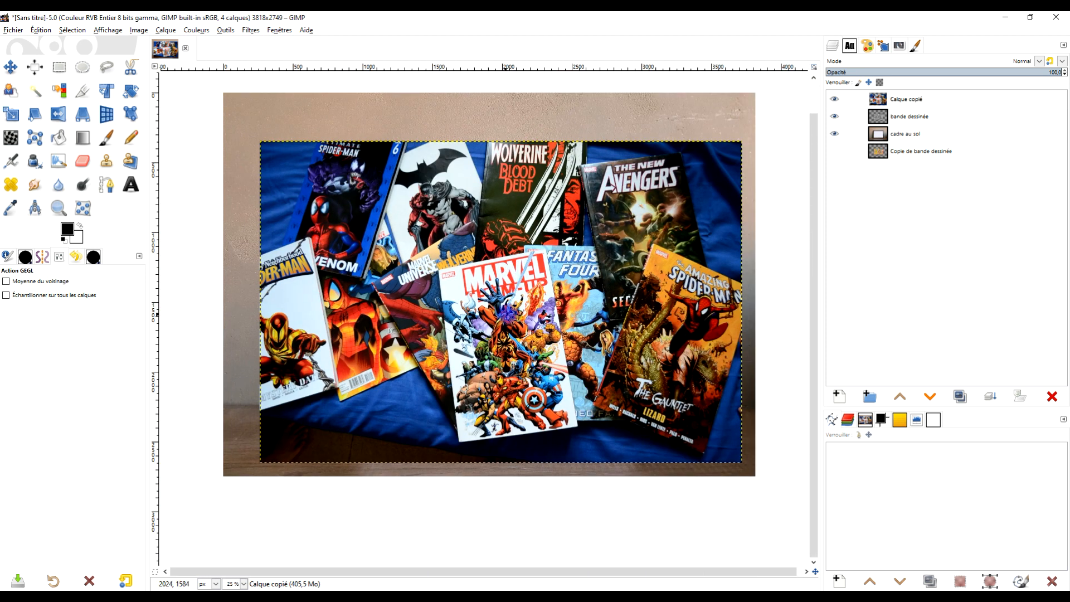
# Step: Rename the pasted comic covers layer as "titre"
pyautogui.click(899, 100)
pyautogui.doubleClick(903, 93)
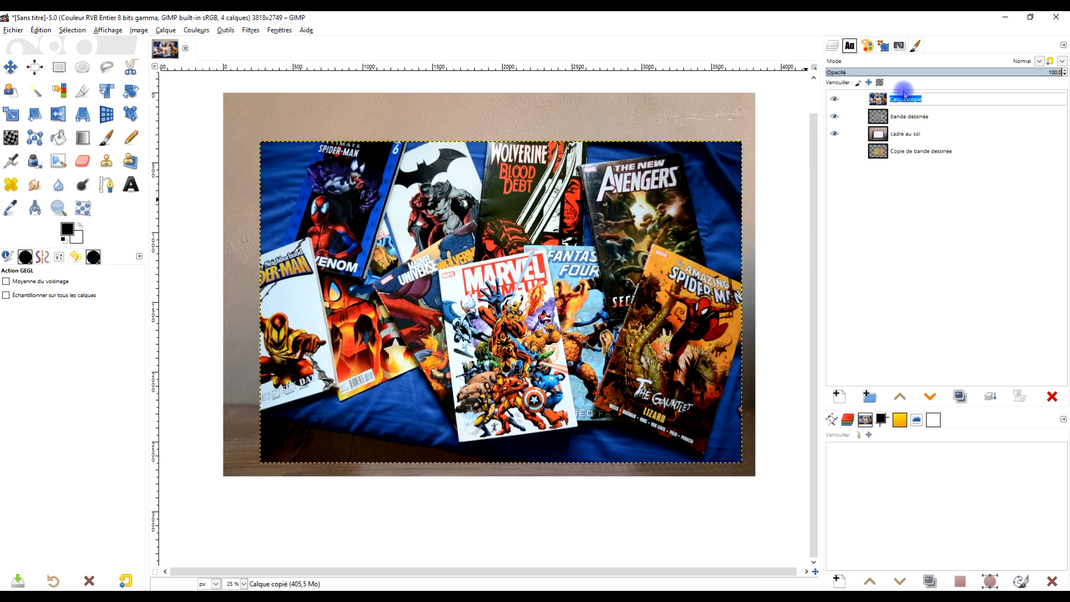
pyautogui.write('titre')
pyautogui.press('Return')
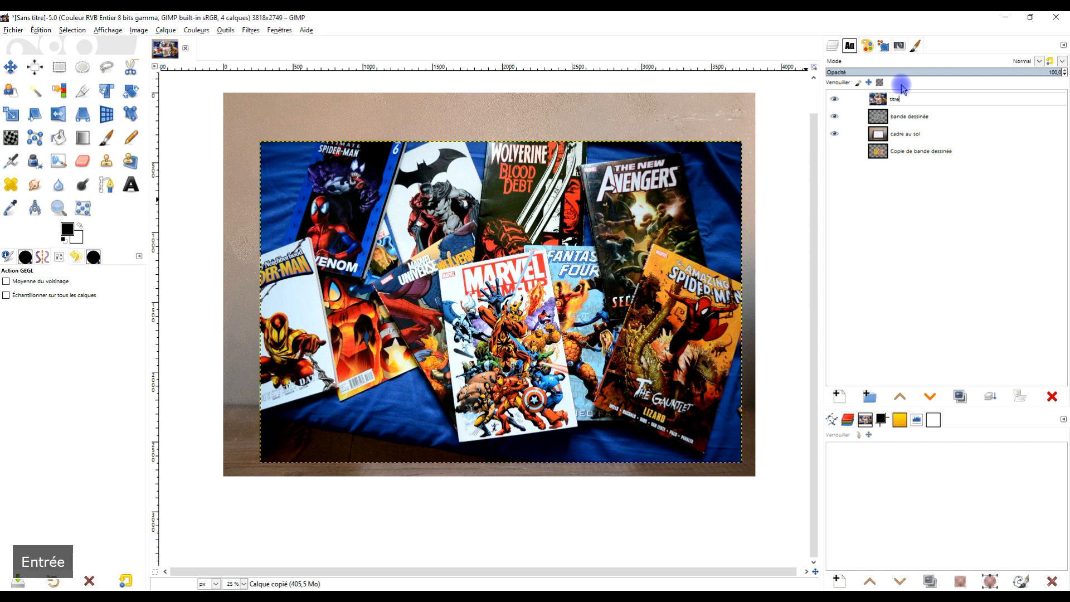
# Step: Scale the "titre" layer down with its aspect ratio kept, to about 2107 x 1405 px, and move it towards the frame
pyautogui.click(13, 118)
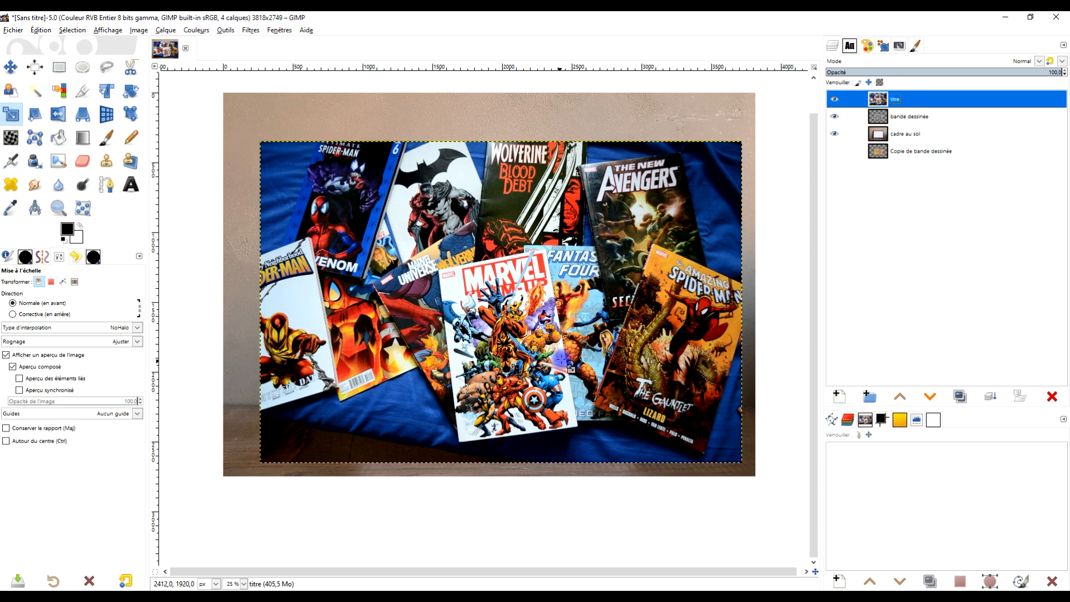
pyautogui.click(562, 348)
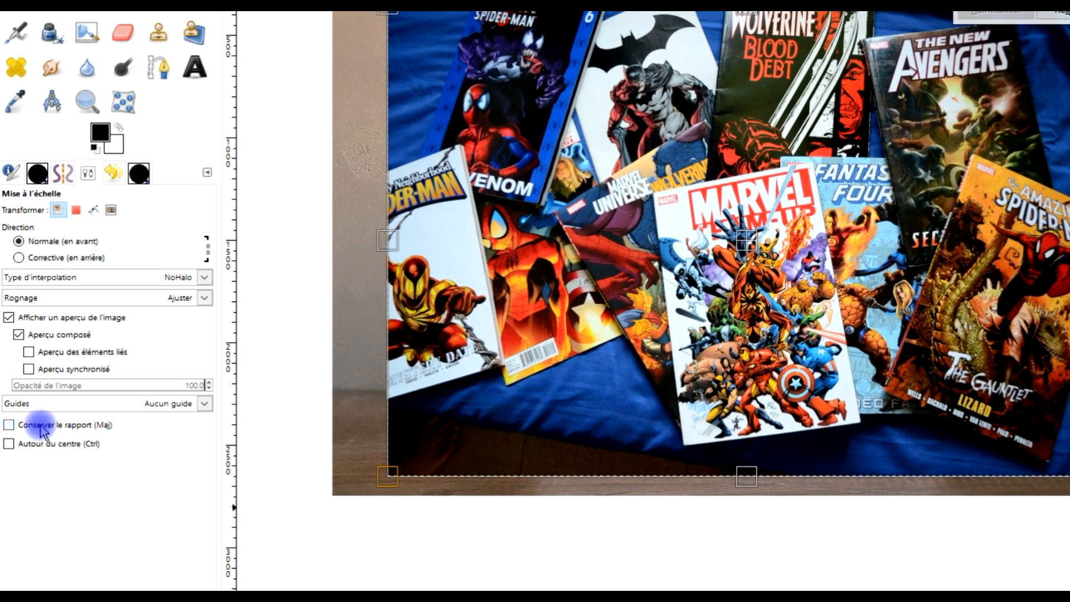
pyautogui.click(39, 427)
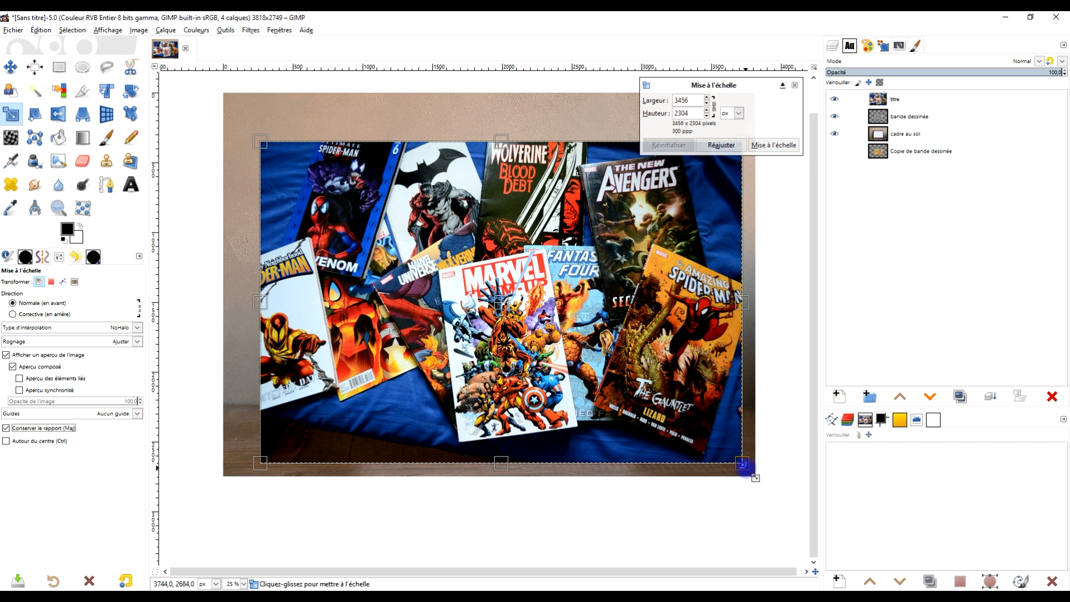
pyautogui.moveTo(743, 464); pyautogui.dragTo(561, 332)
pyautogui.moveTo(424, 260); pyautogui.dragTo(530, 318)
# Step: Refine the size and position of the "titre" layer until it covers the frame's opening, and apply the scaling
pyautogui.keyDown('ctrl'); pyautogui.scroll(1, 533, 336); pyautogui.keyUp('ctrl')
pyautogui.keyDown('ctrl'); pyautogui.scroll(1, 524, 327); pyautogui.keyUp('ctrl')
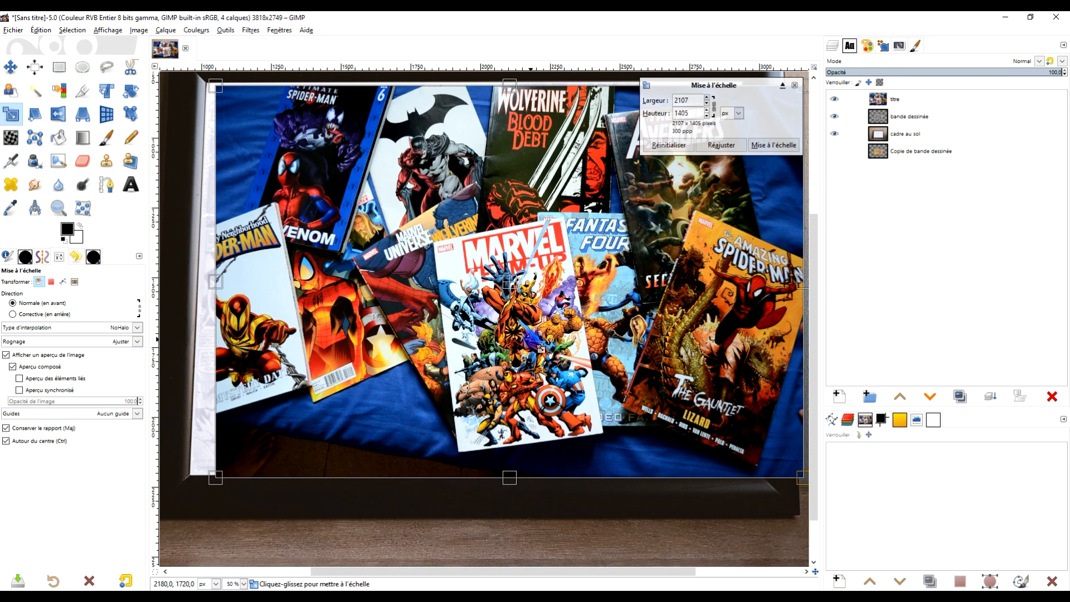
pyautogui.keyDown('ctrl'); pyautogui.scroll(-1, 532, 341); pyautogui.keyUp('ctrl')
pyautogui.moveTo(711, 432); pyautogui.dragTo(647, 384)
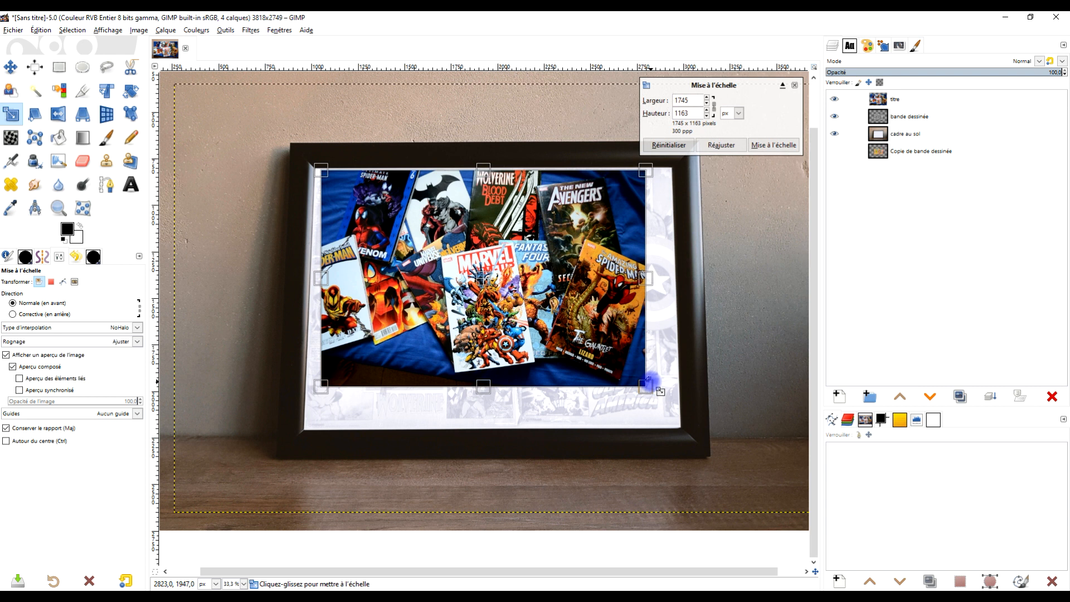
pyautogui.moveTo(490, 288); pyautogui.dragTo(478, 328)
pyautogui.moveTo(633, 209); pyautogui.dragTo(690, 170)
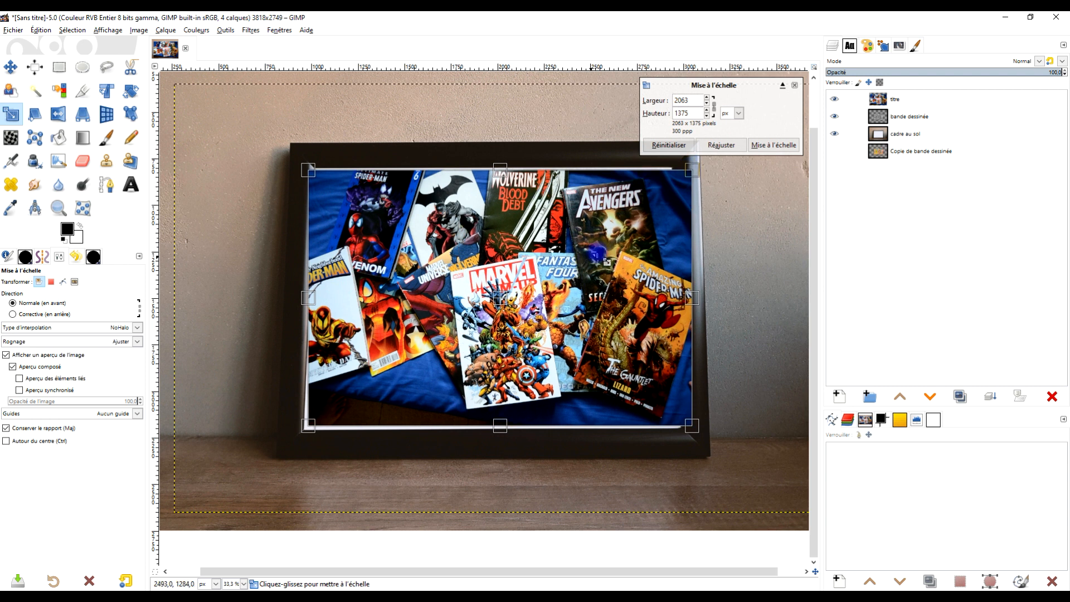
pyautogui.moveTo(691, 170); pyautogui.dragTo(702, 163)
pyautogui.click(792, 144)
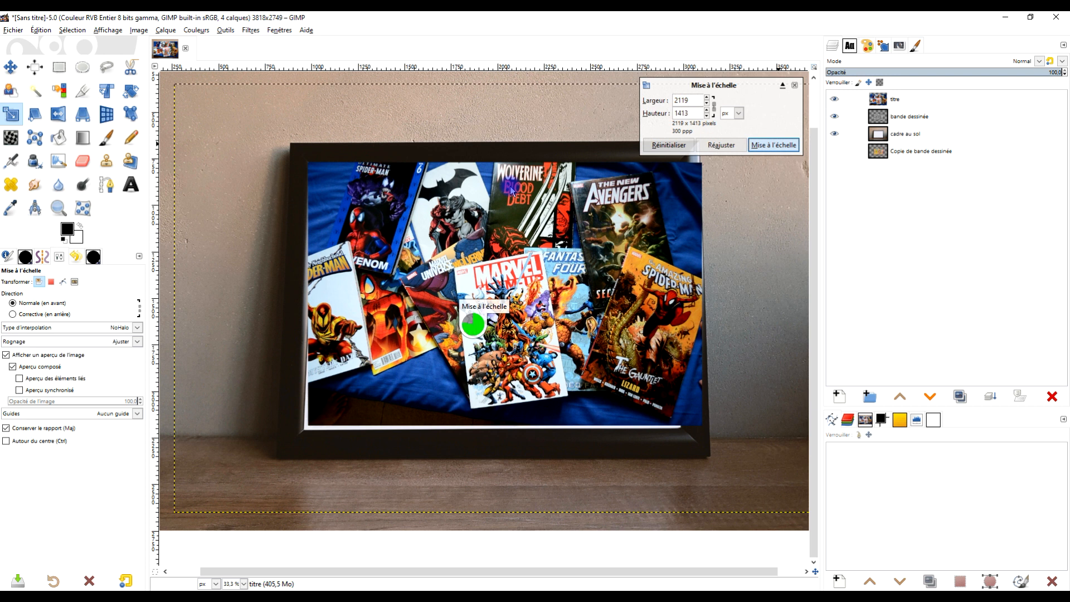
# Step: With the Perspective tool, align the two left corners of the "titre" layer with the frame's inner corners
pyautogui.click(82, 114)
pyautogui.click(505, 295)
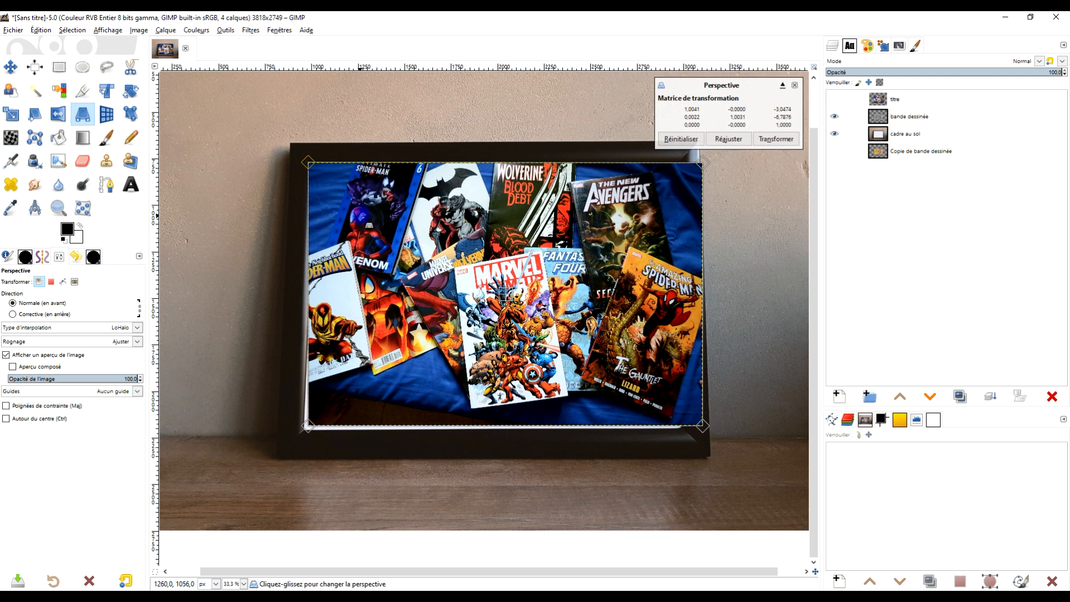
pyautogui.scroll(1, 341, 185)
pyautogui.moveTo(294, 154); pyautogui.dragTo(306, 166)
pyautogui.scroll(1, 306, 167)
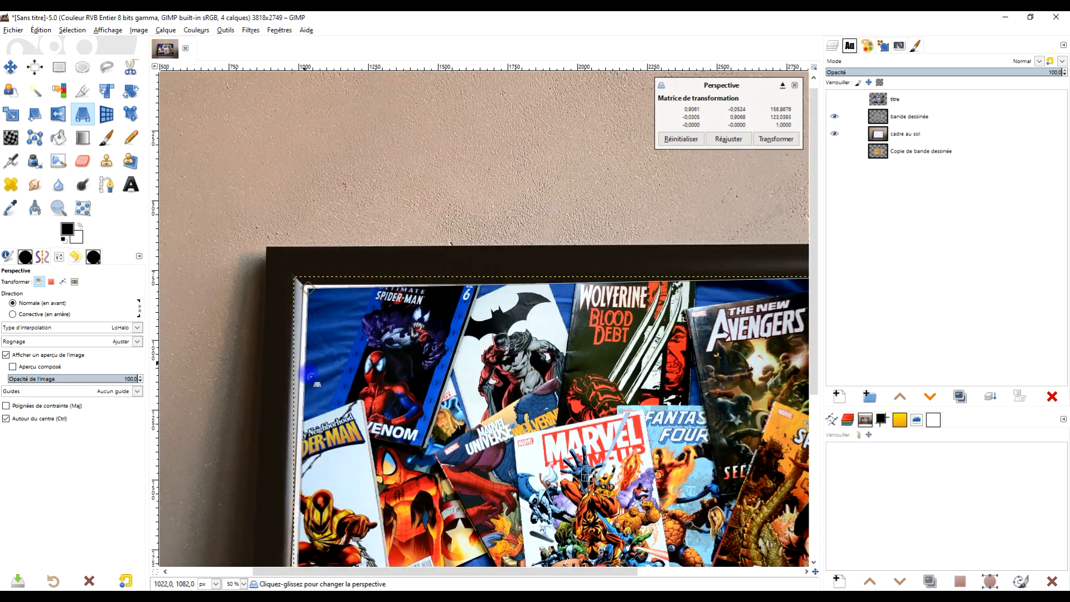
pyautogui.moveTo(330, 447); pyautogui.dragTo(337, 205)
pyautogui.scroll(4, 300, 493)
pyautogui.moveTo(451, 407); pyautogui.dragTo(433, 426)
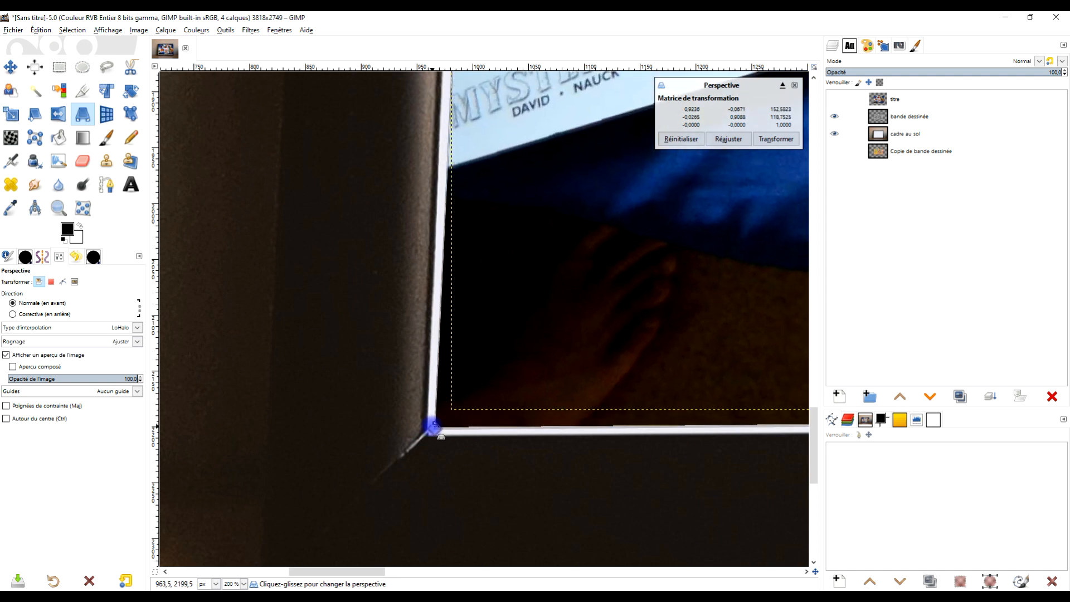
# Step: Align the two right corners of the "titre" layer with the frame's inner corners and apply the perspective transformation
pyautogui.scroll(-2, 552, 338)
pyautogui.moveTo(689, 314); pyautogui.dragTo(375, 461)
pyautogui.moveTo(505, 435); pyautogui.dragTo(378, 477)
pyautogui.moveTo(716, 289)
pyautogui.mouseDown()
pyautogui.moveTo(606, 330)
pyautogui.moveTo(418, 446)
pyautogui.moveTo(700, 314)
pyautogui.moveTo(522, 332)
pyautogui.mouseUp()
pyautogui.moveTo(615, 176)
pyautogui.mouseDown()
pyautogui.moveTo(580, 208)
pyautogui.moveTo(578, 249)
pyautogui.moveTo(561, 243)
pyautogui.mouseUp()
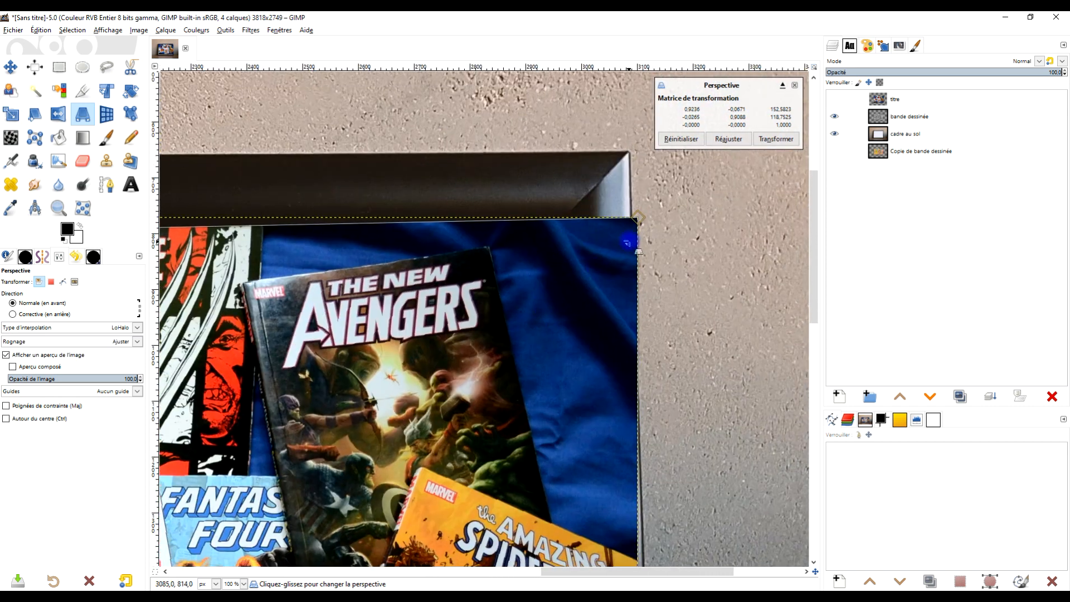
pyautogui.moveTo(641, 217); pyautogui.dragTo(540, 234)
pyautogui.scroll(-4, 519, 273)
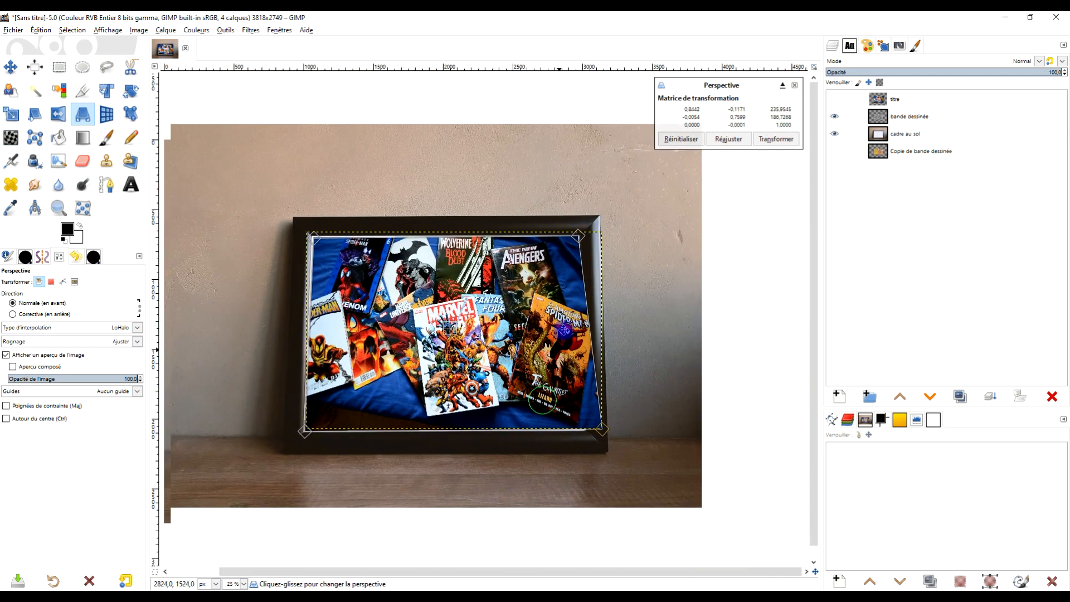
pyautogui.scroll(2, 580, 423)
pyautogui.moveTo(633, 418); pyautogui.dragTo(597, 417)
pyautogui.scroll(4, 595, 414)
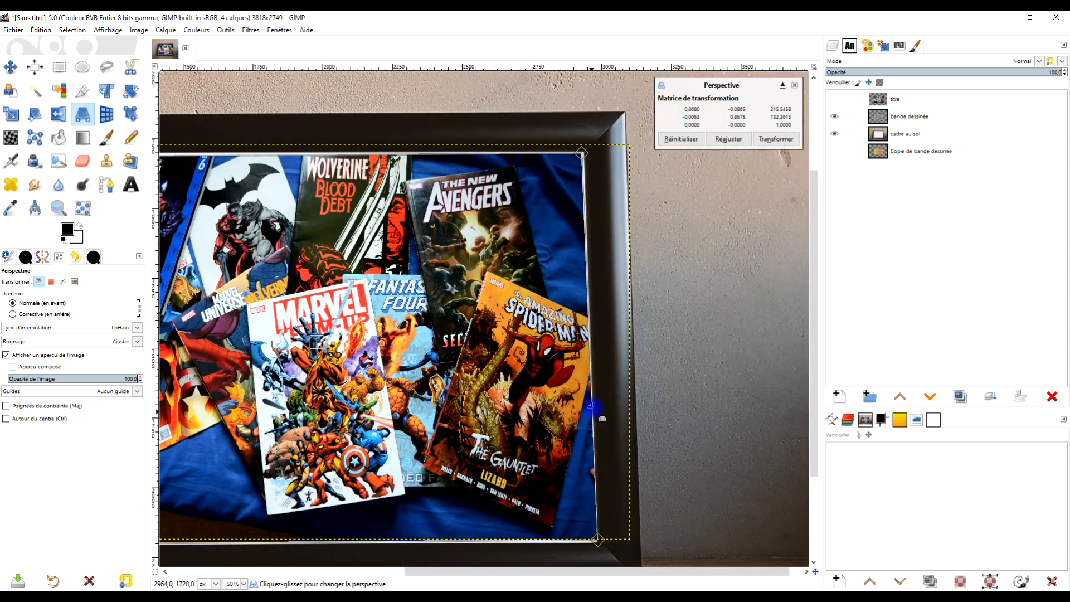
pyautogui.moveTo(206, 421); pyautogui.dragTo(459, 311)
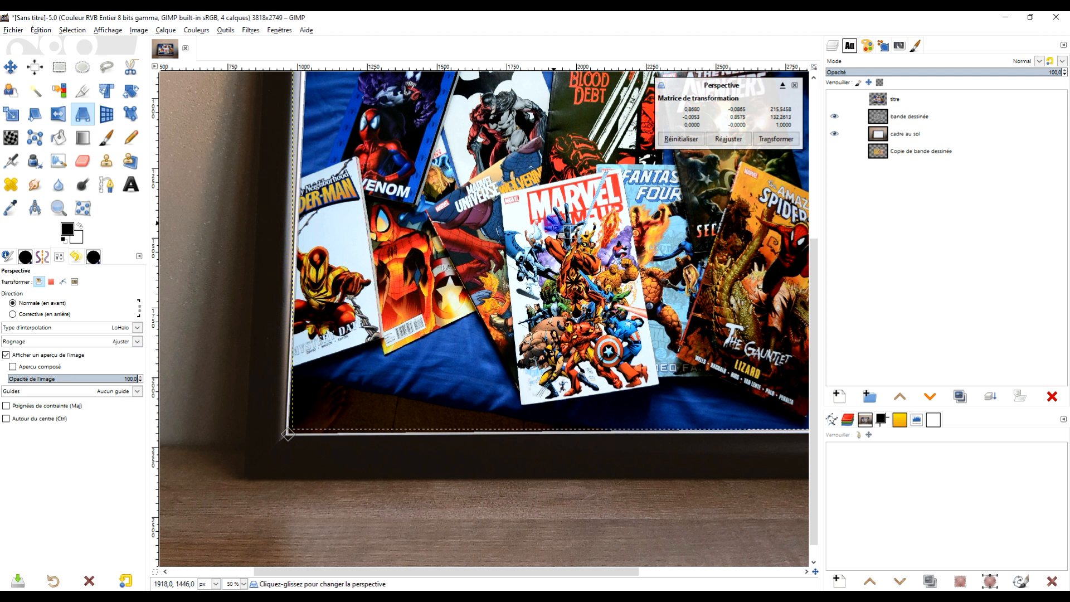
pyautogui.click(775, 138)
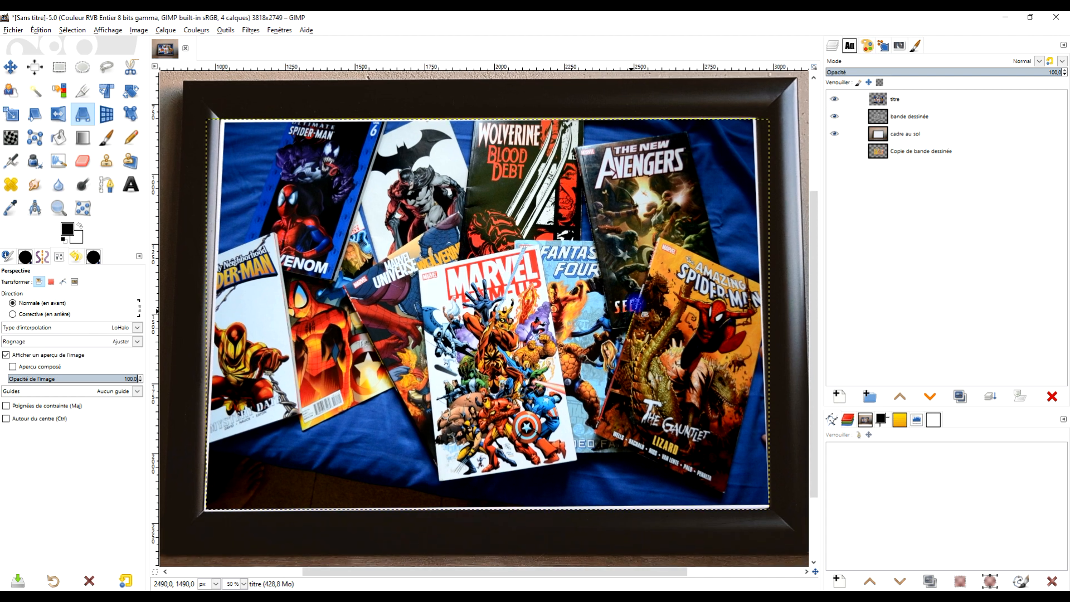
# Step: Enlarge the "titre" layer's boundary to the image dimensions
pyautogui.rightClick(886, 102)
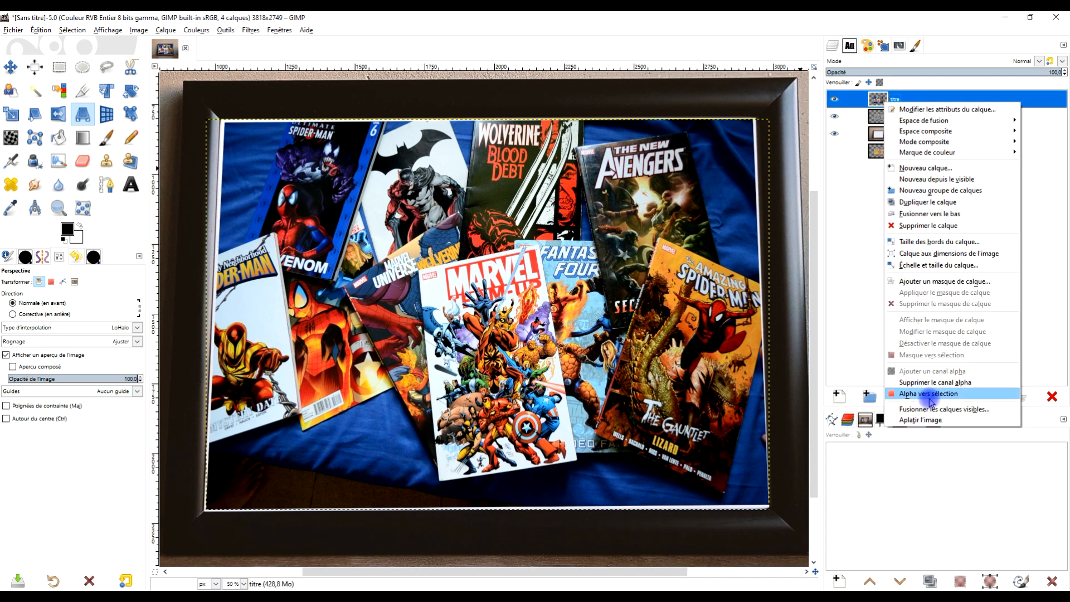
pyautogui.click(975, 255)
pyautogui.moveTo(513, 296); pyautogui.dragTo(514, 277)
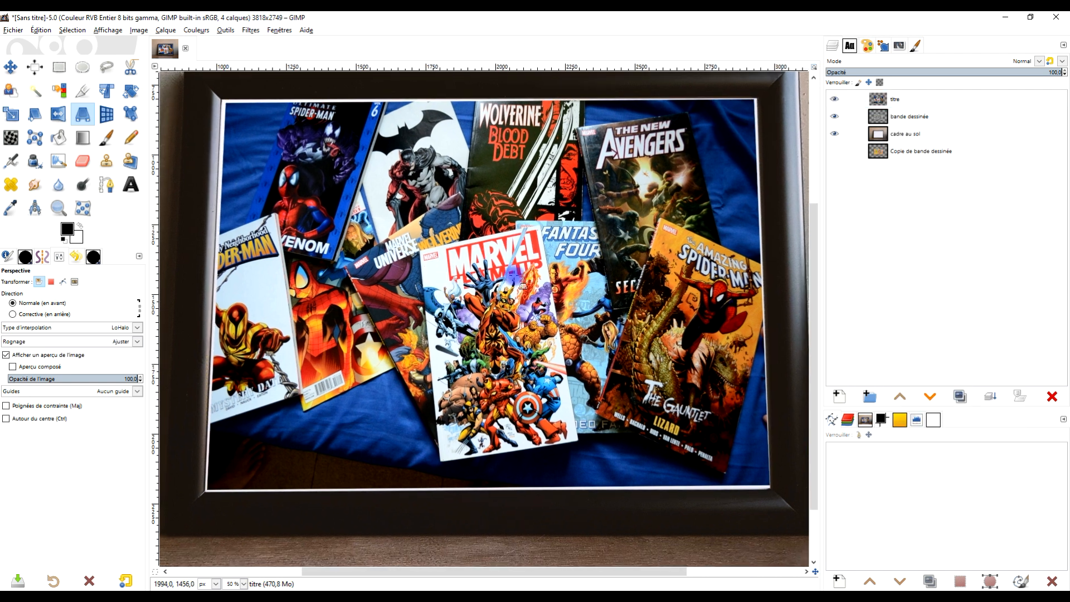
# Step: Add the first name in capitals over the comic covers as black text in Impact Condensed at 300 px
pyautogui.click(137, 187)
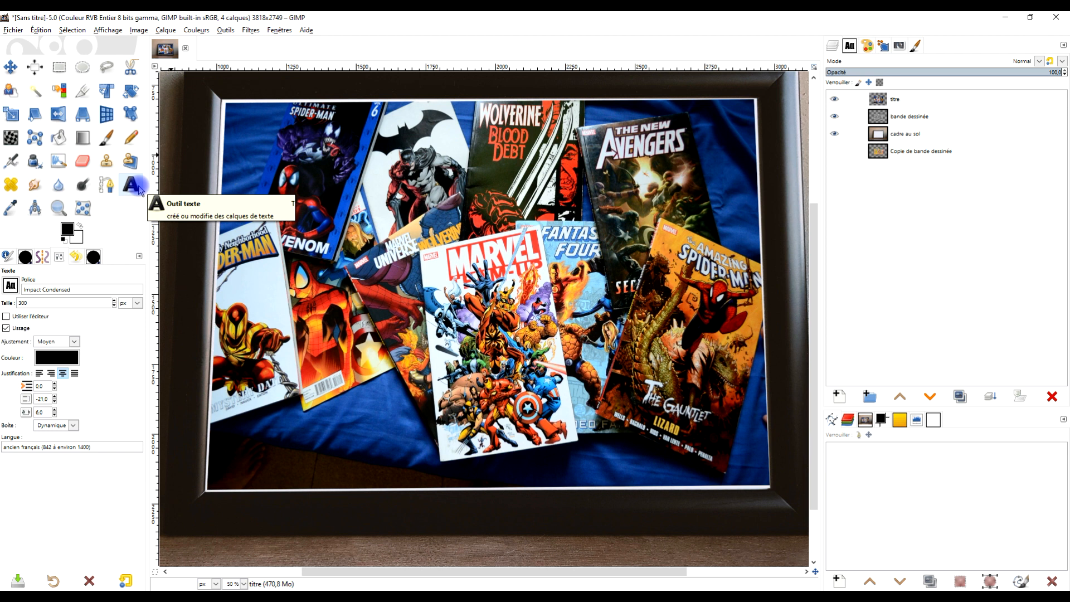
pyautogui.click(42, 291)
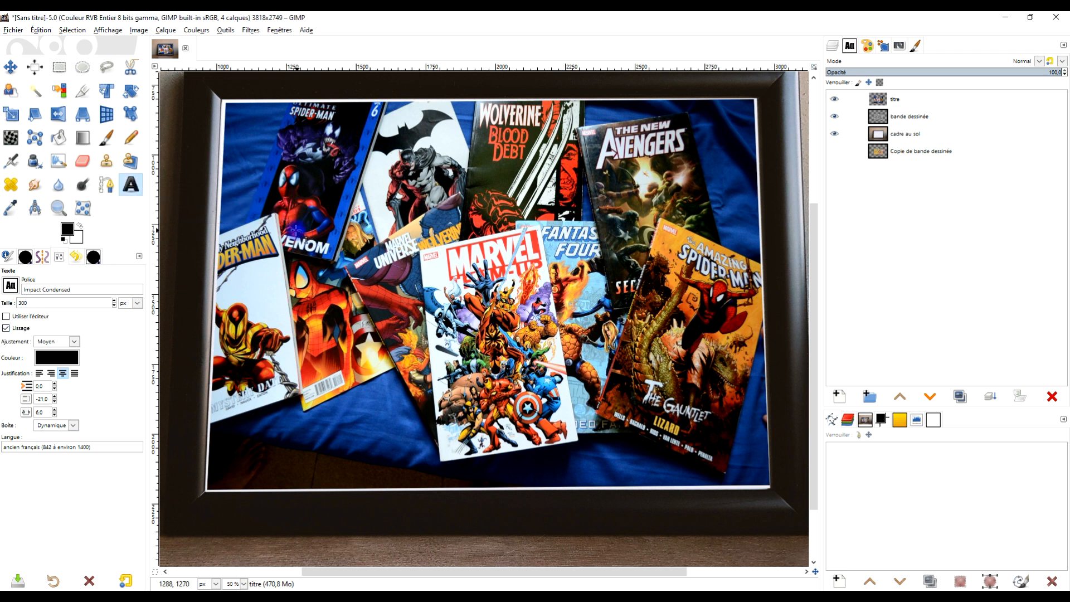
pyautogui.click(277, 229)
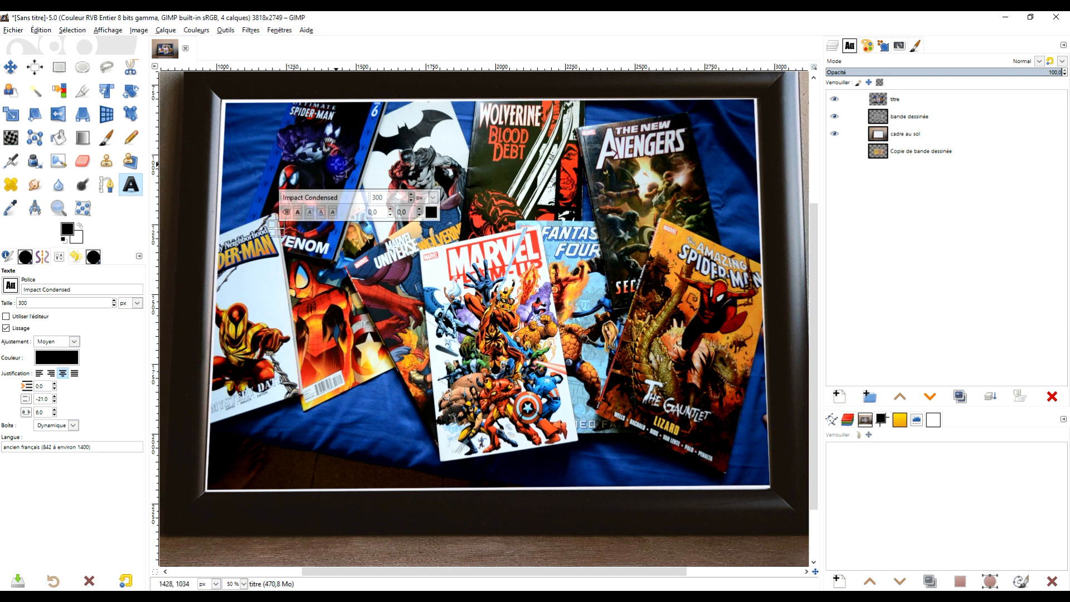
pyautogui.press('capslock')
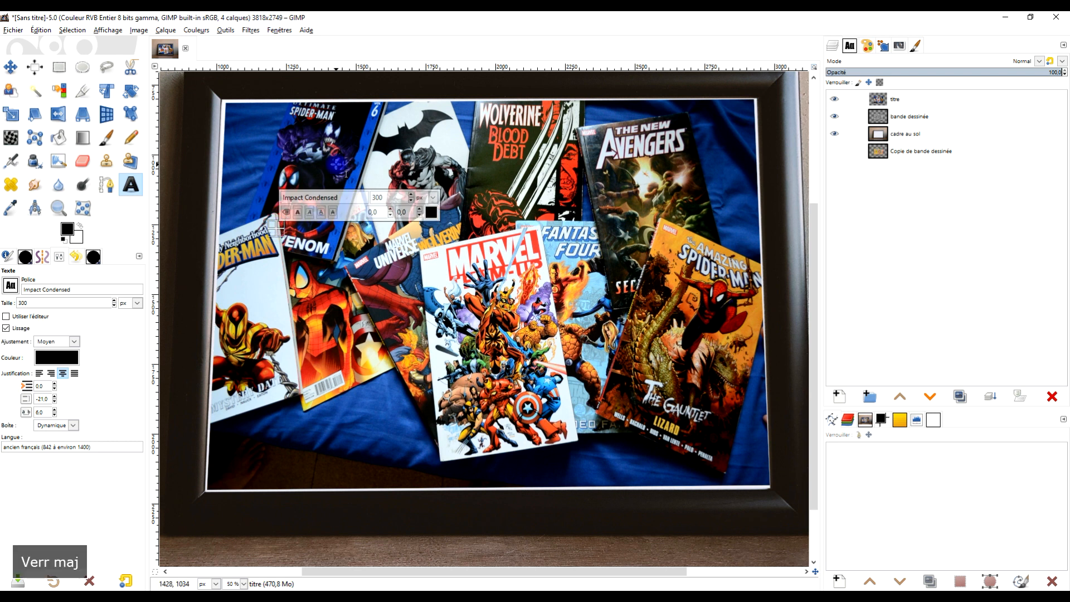
pyautogui.write('CH')
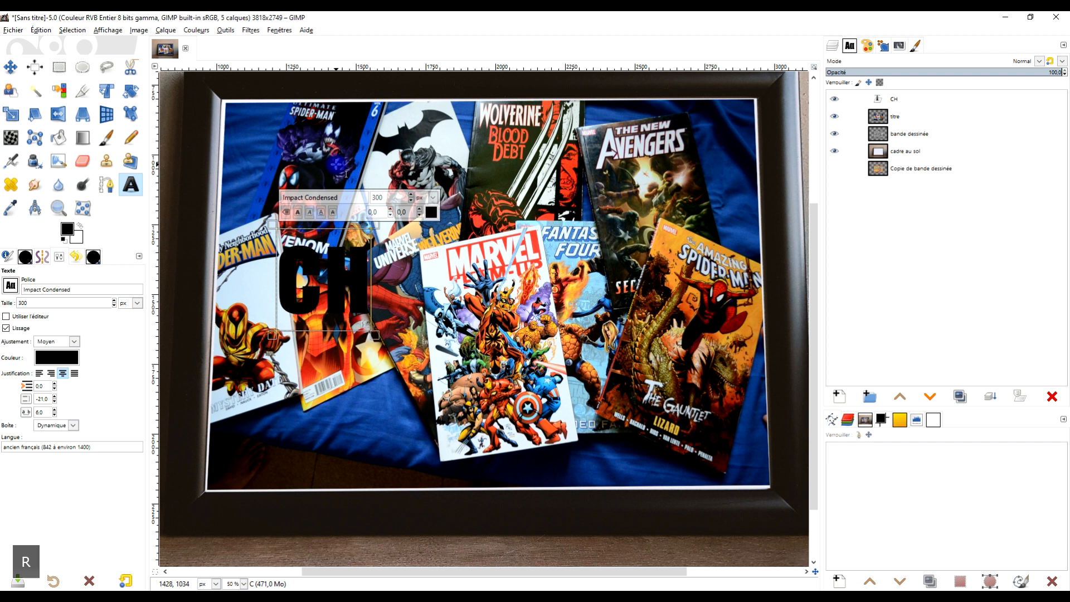
pyautogui.write('RISTELLE')
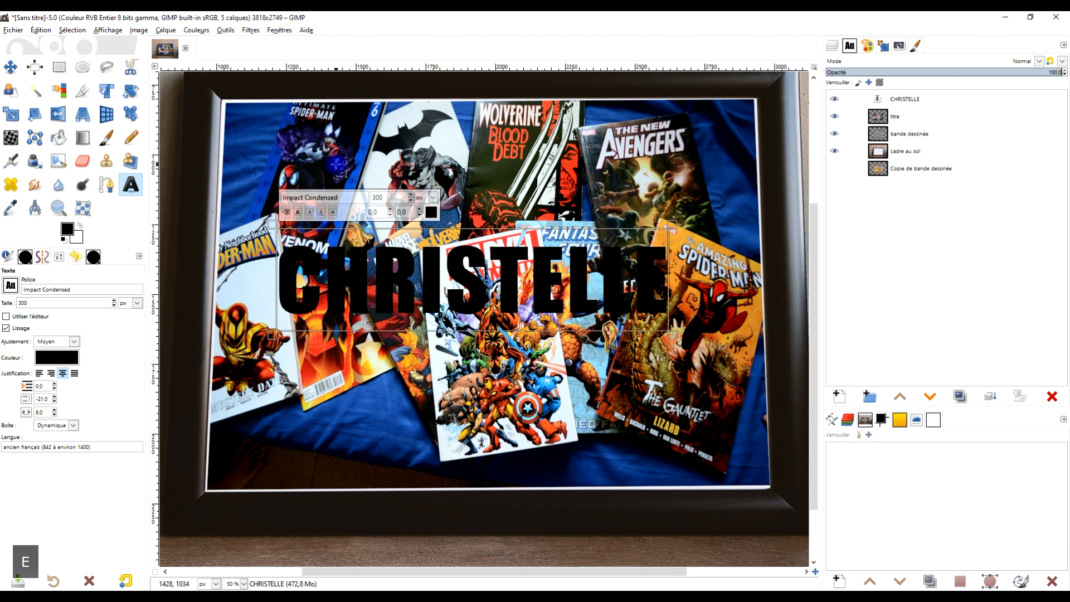
# Step: Select the whole first-name text and enlarge it to 362 px
pyautogui.hotkey('ctrl', 'a')
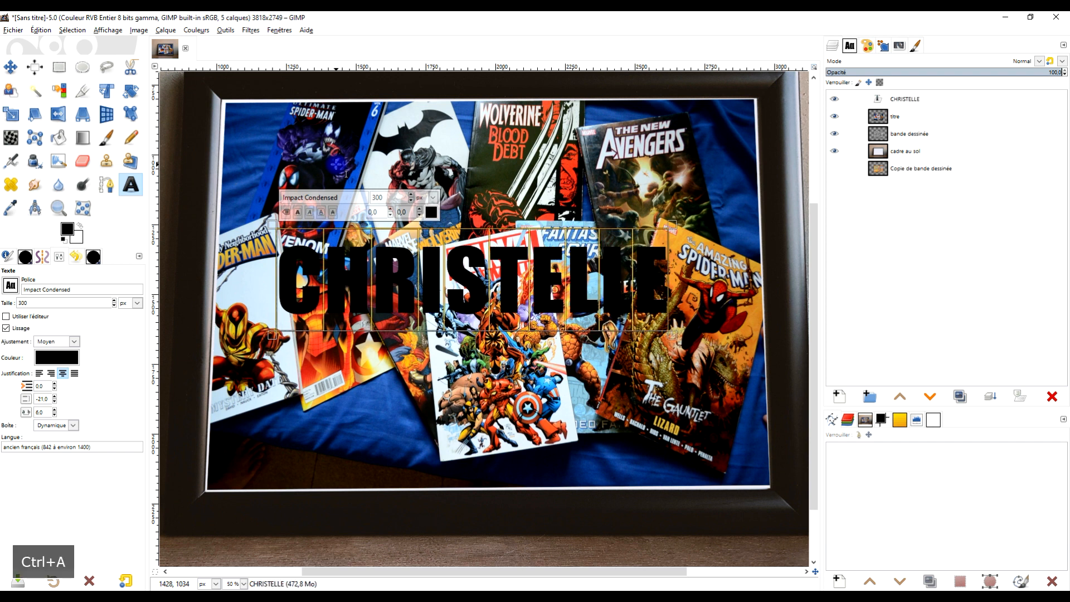
pyautogui.click(365, 273)
pyautogui.moveTo(291, 278); pyautogui.dragTo(711, 269)
pyautogui.click(411, 196)
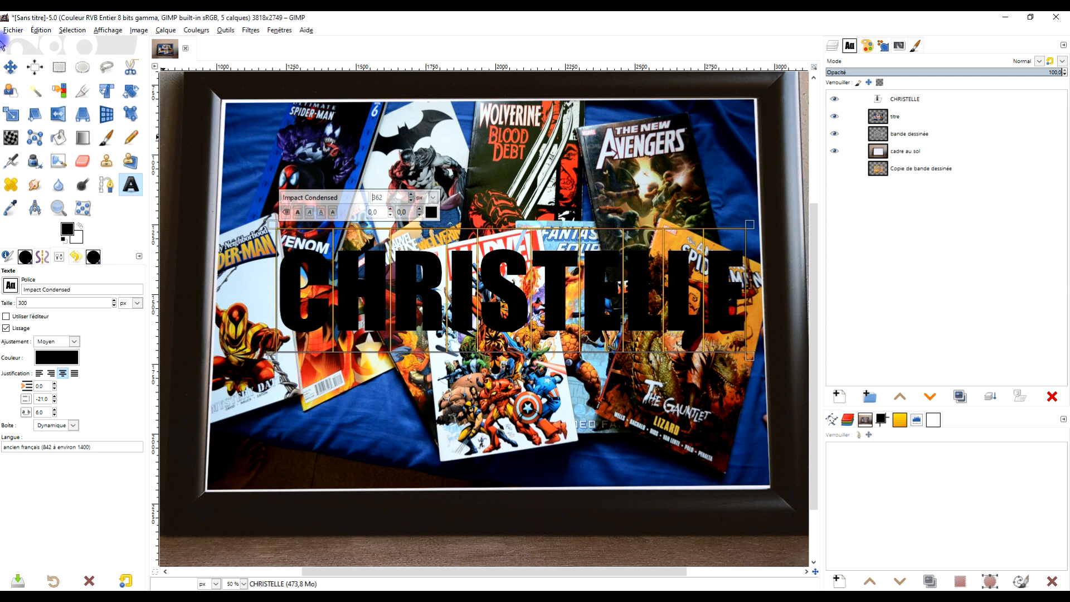
# Step: Move the enlarged first name so it sits centred between the frame's left and right inner edges
pyautogui.click(10, 67)
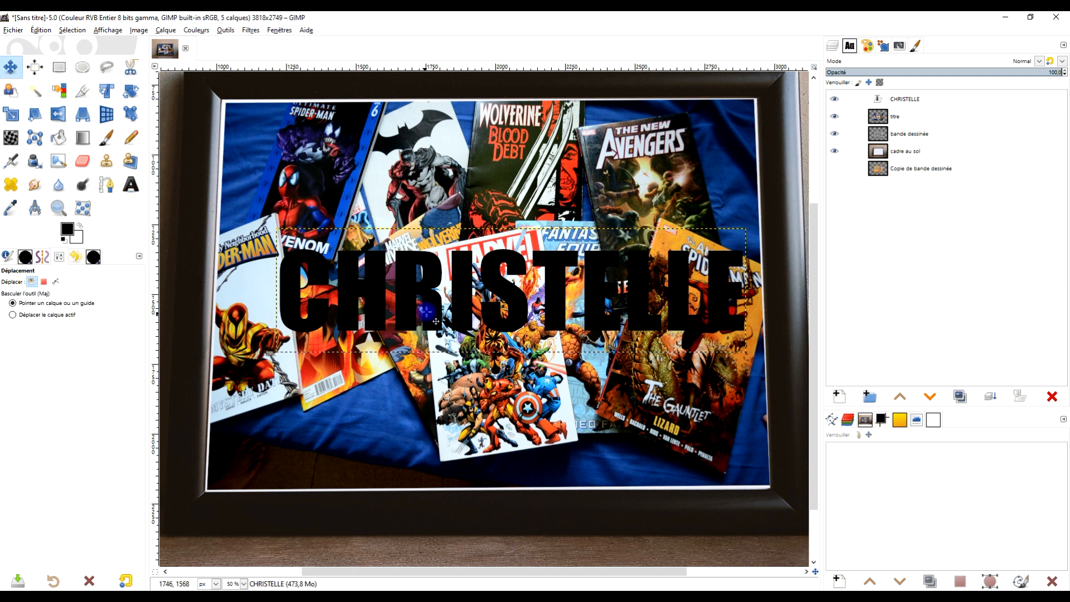
pyautogui.moveTo(418, 300); pyautogui.dragTo(396, 290)
pyautogui.moveTo(397, 284); pyautogui.dragTo(390, 279)
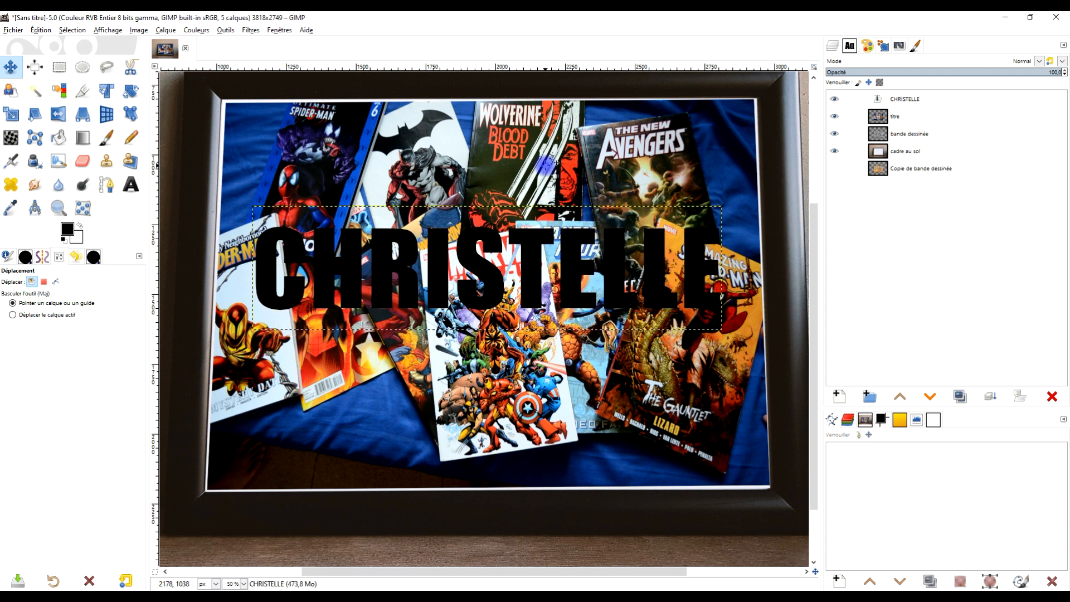
pyautogui.scroll(-1, 543, 153)
pyautogui.moveTo(533, 262); pyautogui.dragTo(529, 277)
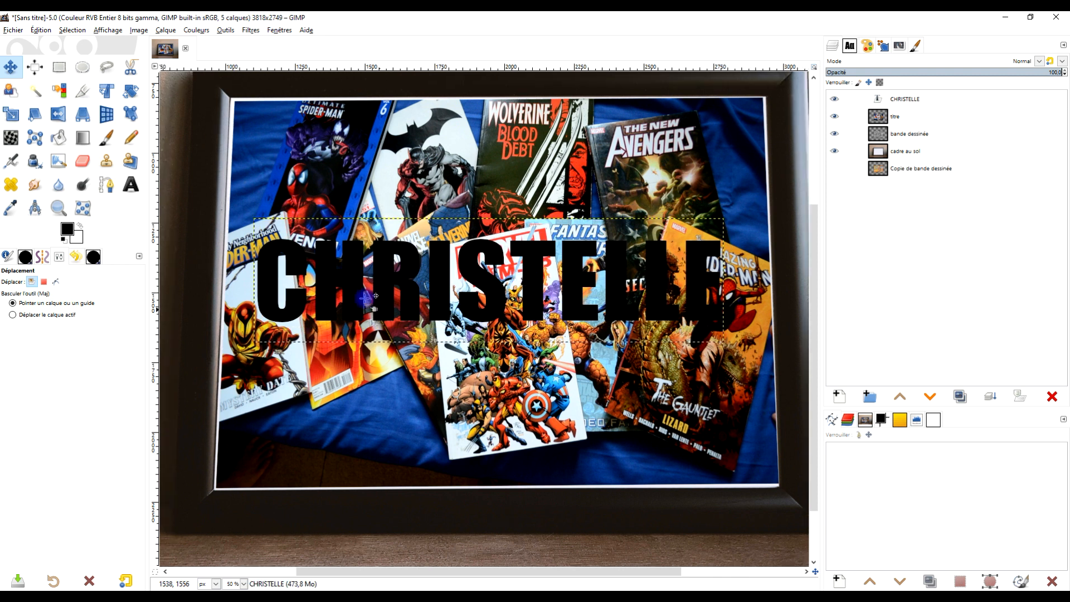
# Step: Duplicate the first-name text layer, put the duplicate at the bottom of the layer stack and hide it, keeping the original active
pyautogui.click(81, 117)
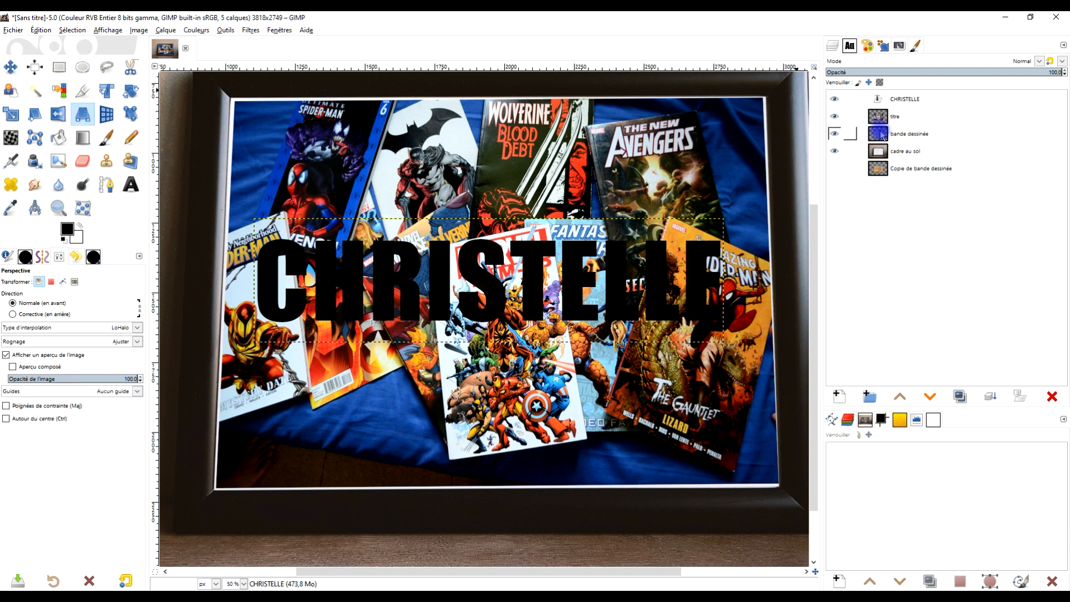
pyautogui.click(956, 397)
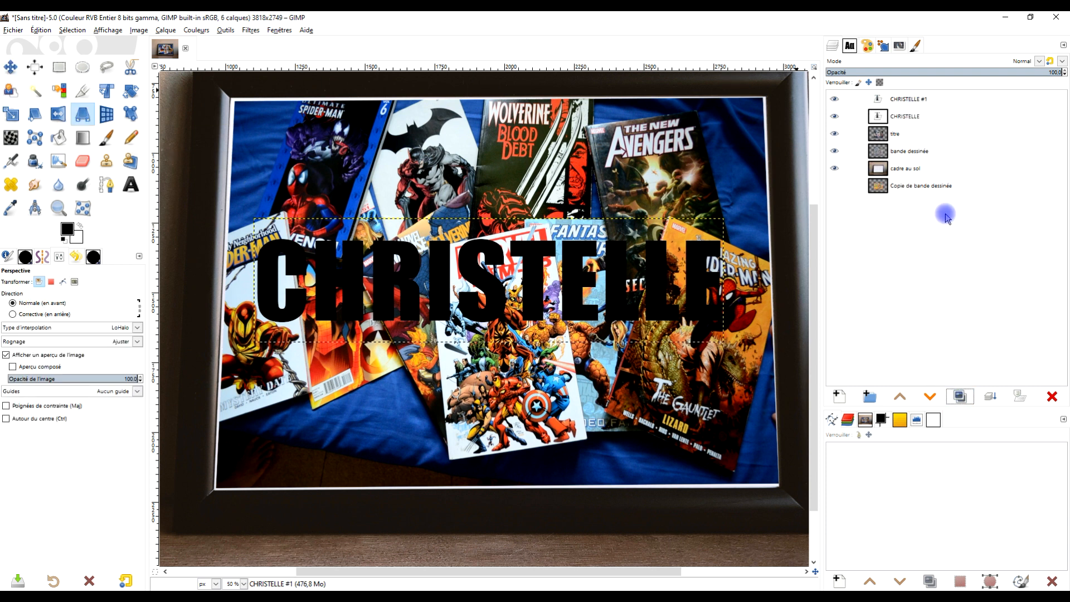
pyautogui.moveTo(891, 98); pyautogui.dragTo(852, 196)
pyautogui.click(833, 187)
pyautogui.click(886, 100)
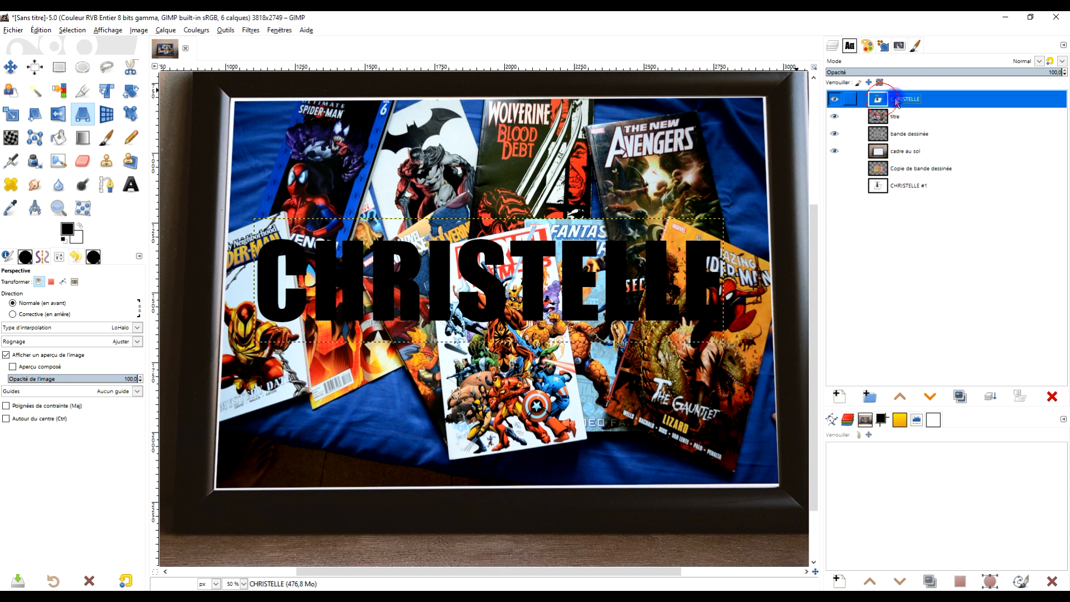
# Step: Draw a rectangular selection of about 1972 × 550 px around the first name, spanning the frame's interior, and crop the text layer to it
pyautogui.press('r')
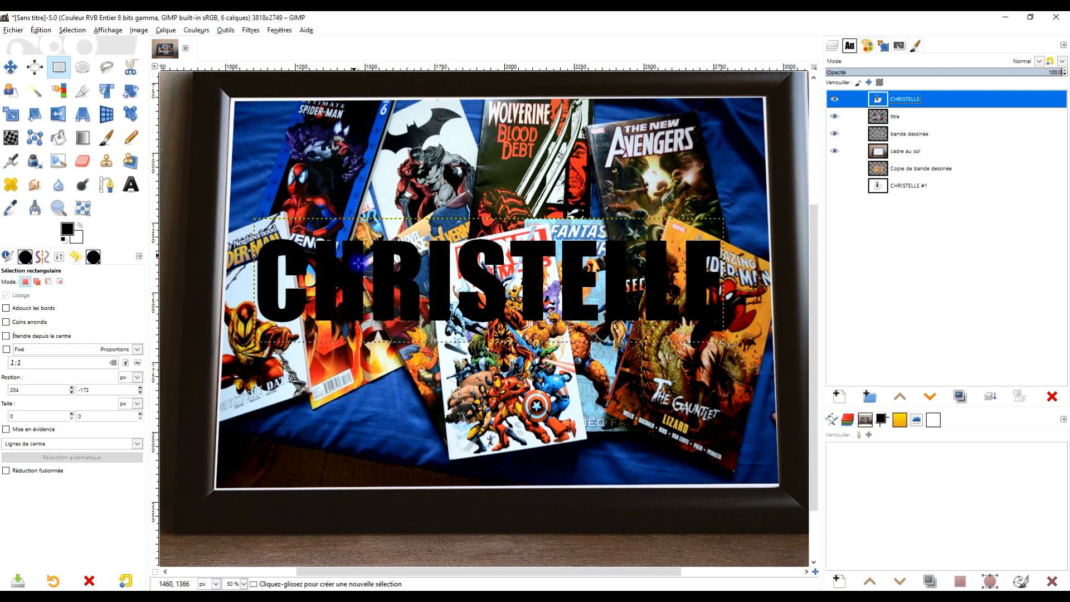
pyautogui.moveTo(221, 198); pyautogui.dragTo(771, 352)
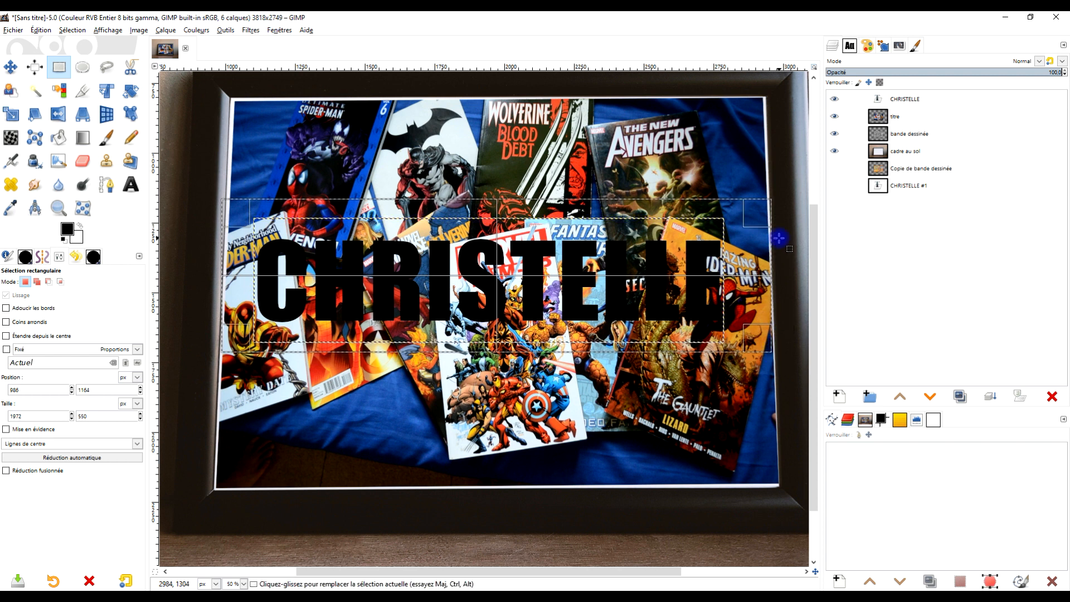
pyautogui.click(163, 31)
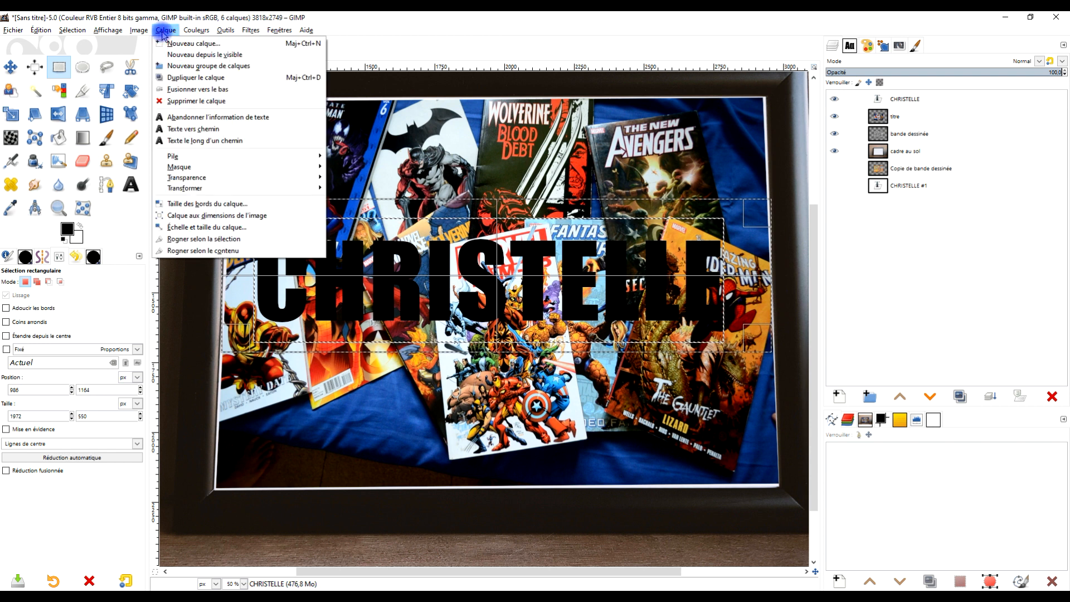
pyautogui.click(205, 240)
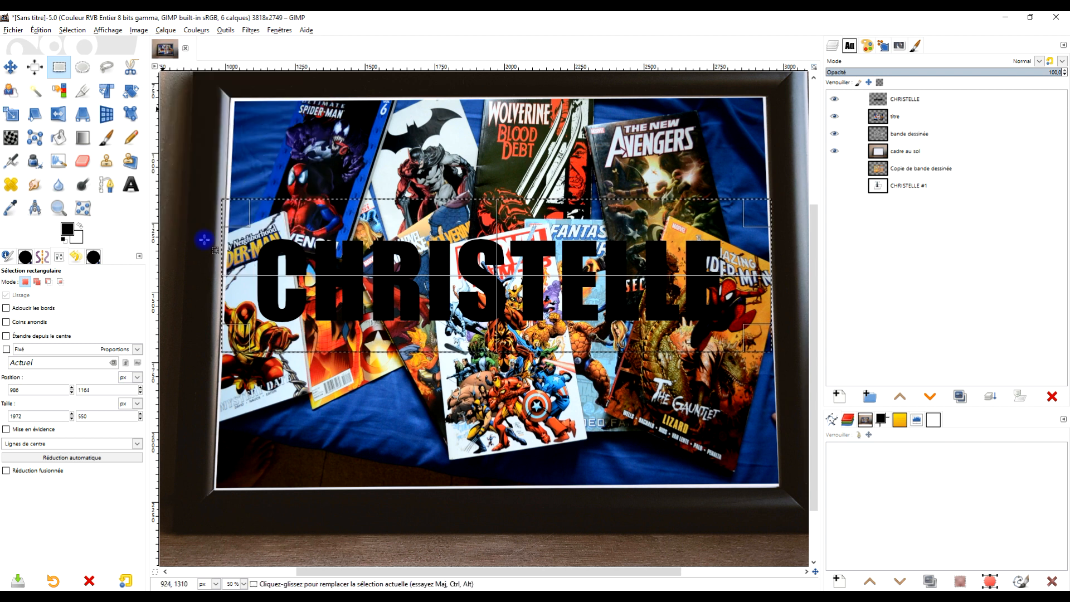
pyautogui.click(402, 136)
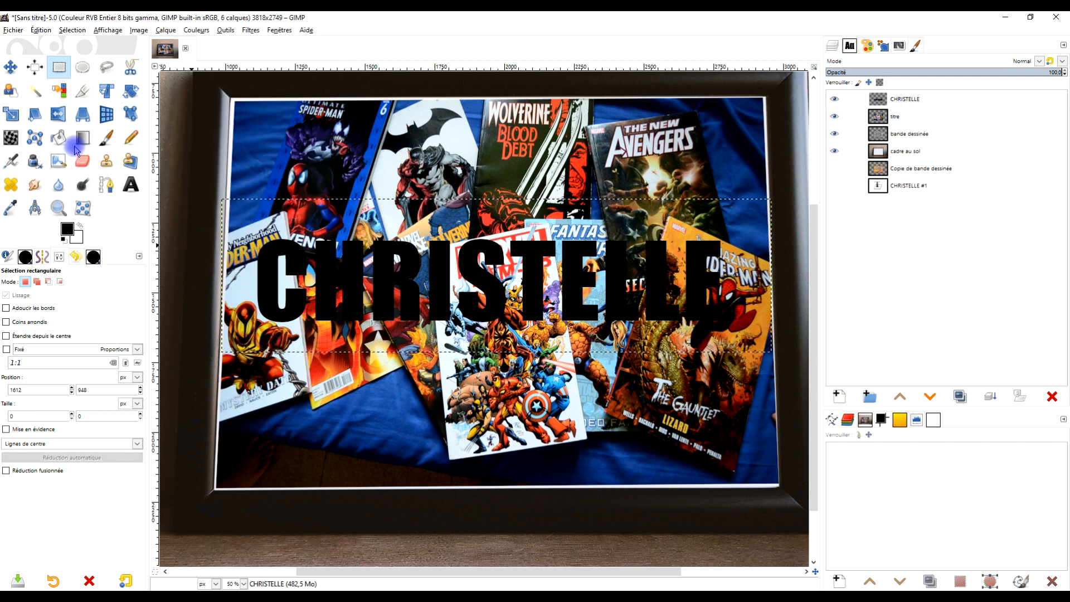
# Step: With the Perspective tool, align the two left corners of the first-name layer with the frame's left inner edge
pyautogui.click(82, 117)
pyautogui.click(468, 278)
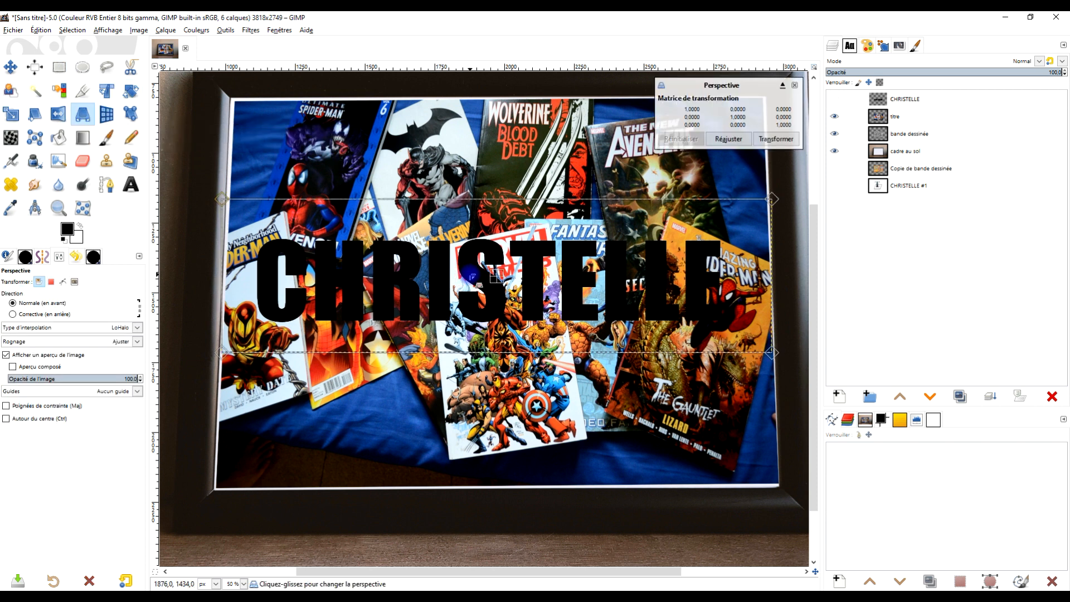
pyautogui.moveTo(222, 199); pyautogui.dragTo(230, 199)
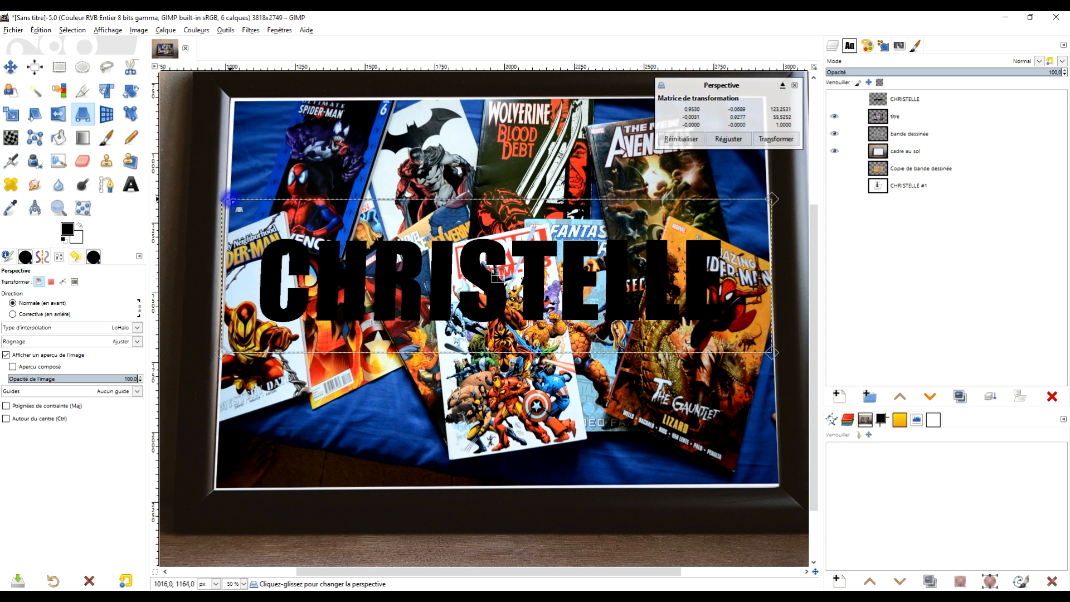
pyautogui.moveTo(218, 353); pyautogui.dragTo(221, 353)
# Step: Align the two right corners of the first-name layer with the frame's right inner edge and apply the perspective transformation
pyautogui.moveTo(668, 276); pyautogui.dragTo(644, 297)
pyautogui.moveTo(753, 220); pyautogui.dragTo(746, 222)
pyautogui.moveTo(753, 369); pyautogui.dragTo(751, 372)
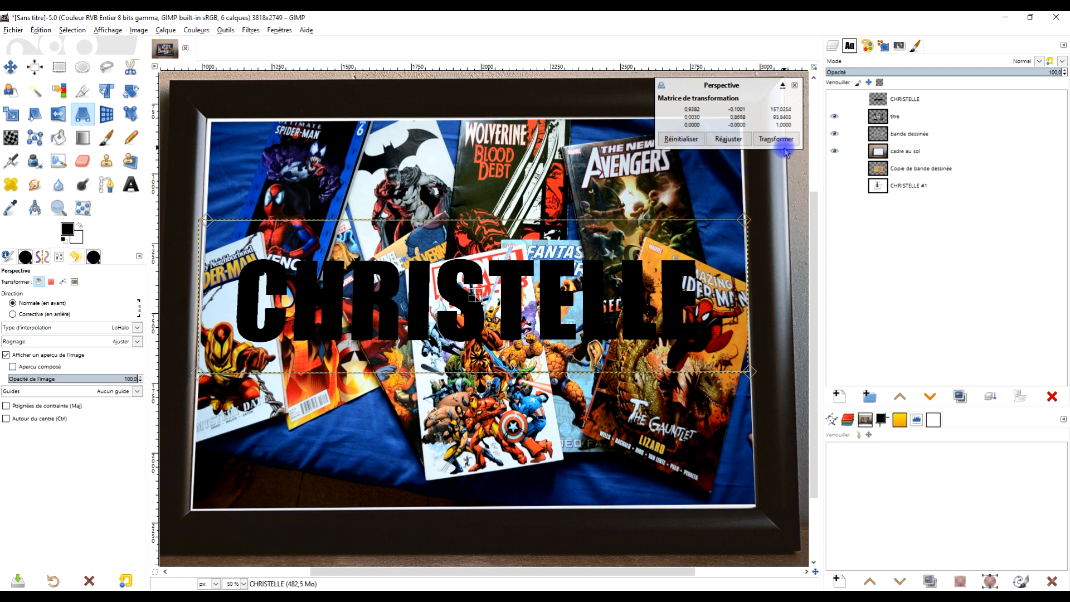
pyautogui.moveTo(751, 372); pyautogui.dragTo(752, 373)
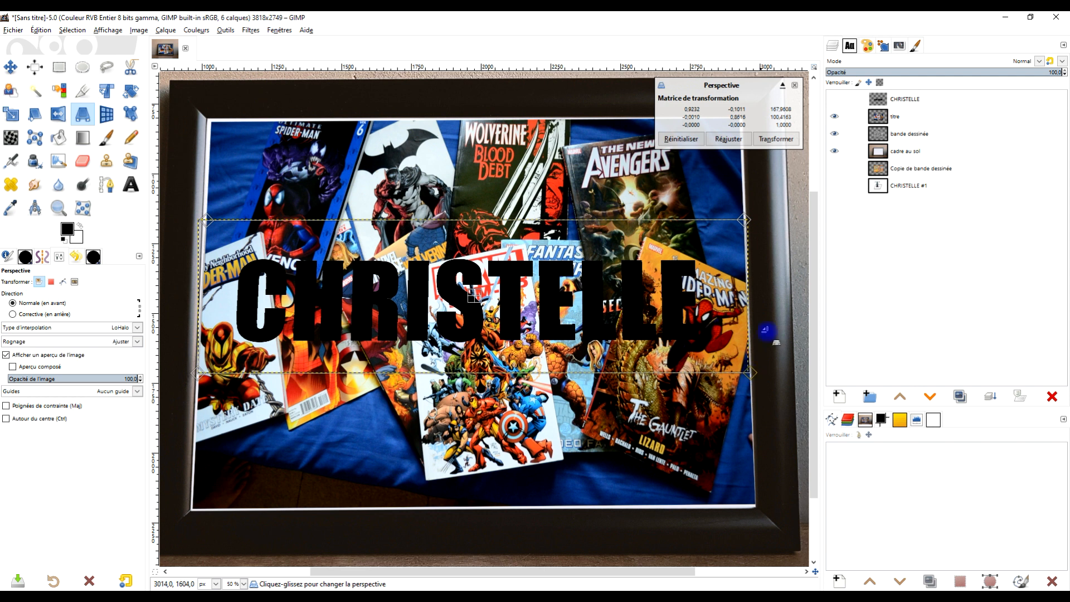
pyautogui.click(780, 143)
pyautogui.moveTo(589, 299); pyautogui.dragTo(615, 289)
pyautogui.moveTo(673, 254); pyautogui.dragTo(643, 269)
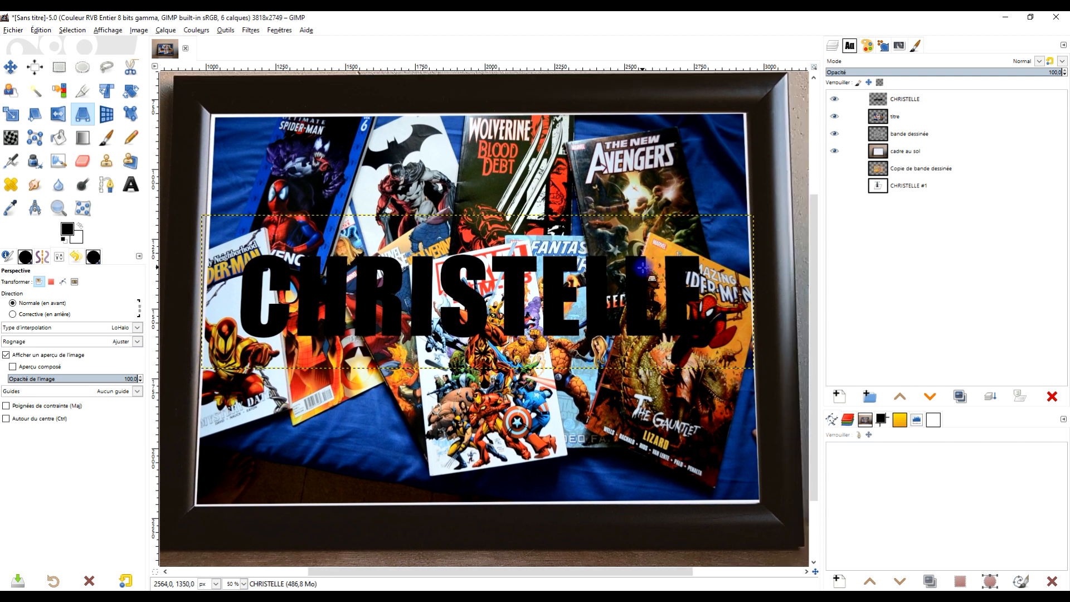
# Step: Create a layer group above the first-name layer and name it "M #1"
pyautogui.click(965, 110)
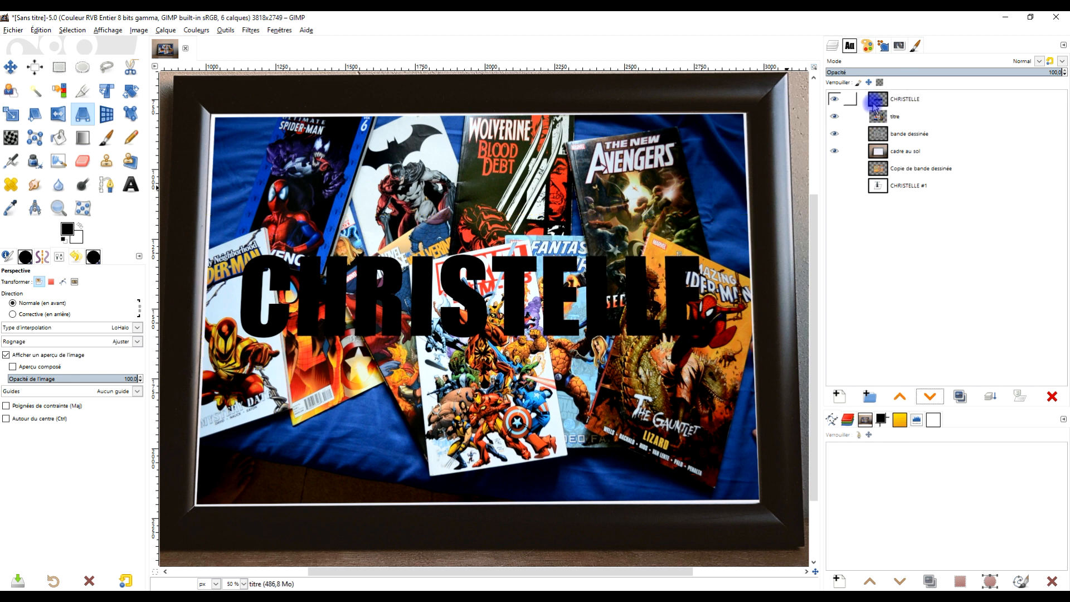
pyautogui.moveTo(877, 103); pyautogui.dragTo(879, 421)
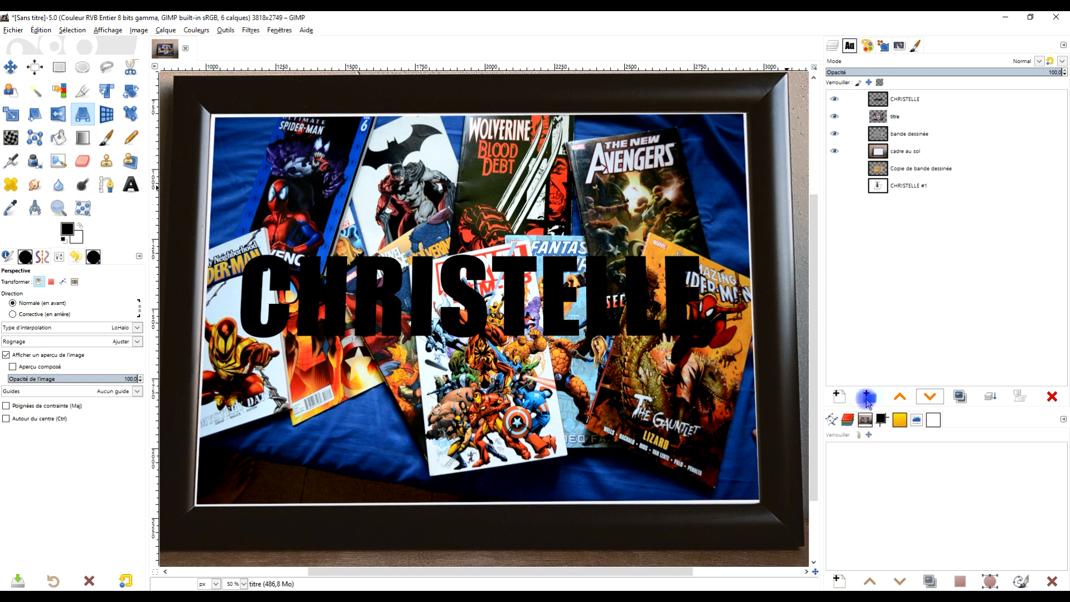
pyautogui.click(882, 98)
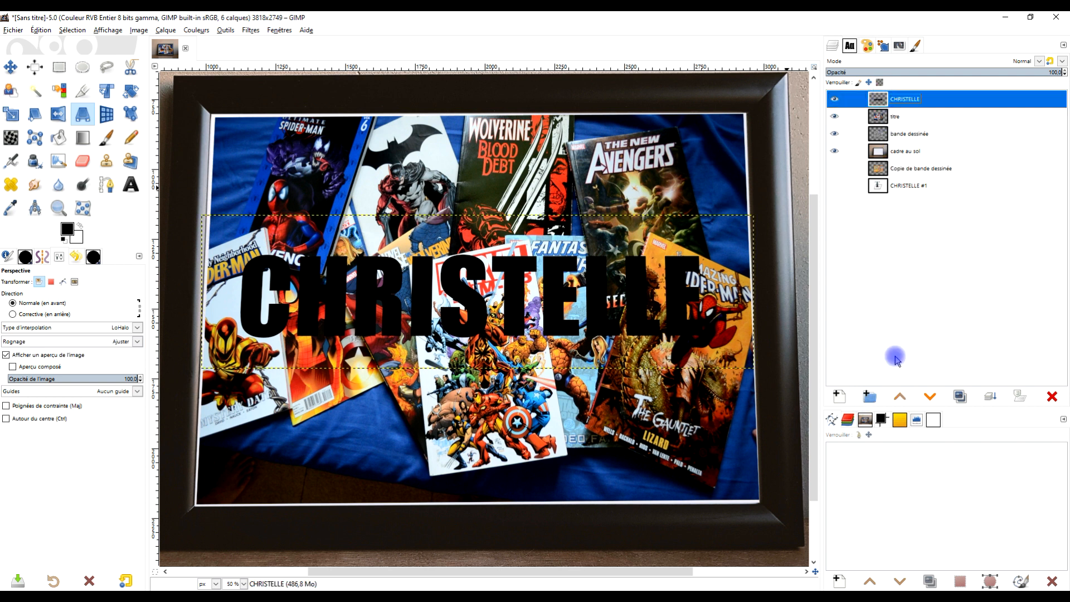
pyautogui.click(871, 396)
pyautogui.doubleClick(921, 101)
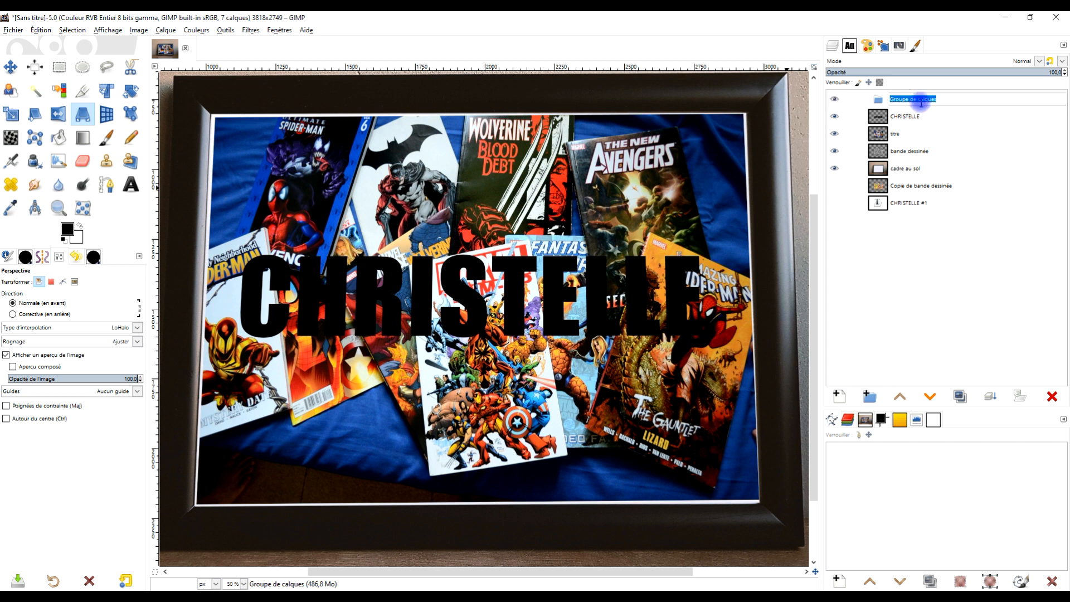
pyautogui.write('M')
pyautogui.press('BackSpace')
pyautogui.press('capslock')
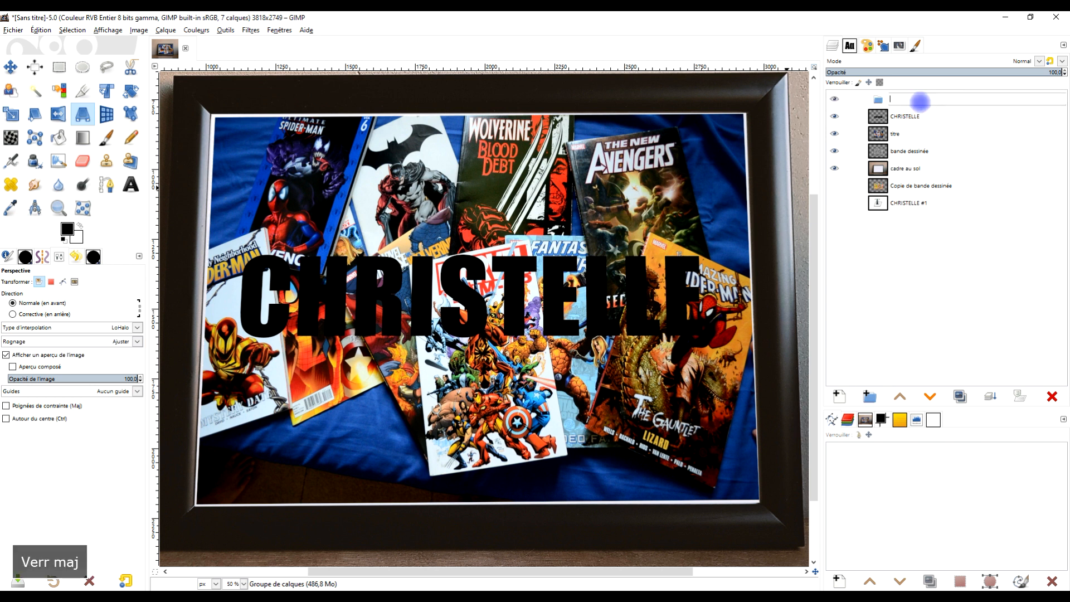
pyautogui.write('M')
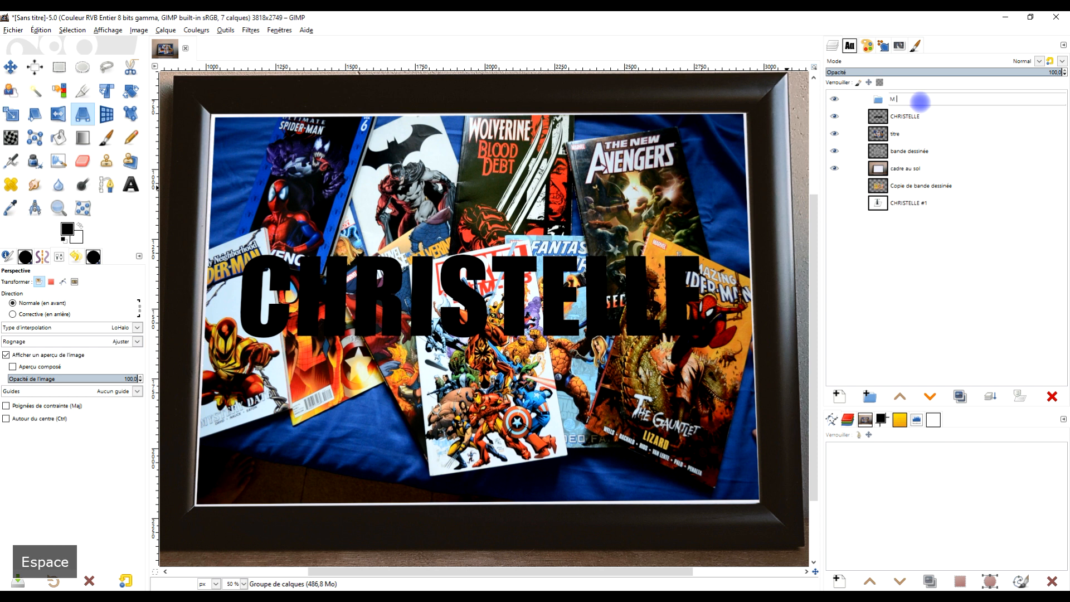
pyautogui.write(' #1')
pyautogui.press('Return')
# Step: Duplicate the "M #1" group four times to get groups "M #1" to "M #5"
pyautogui.click(960, 396)
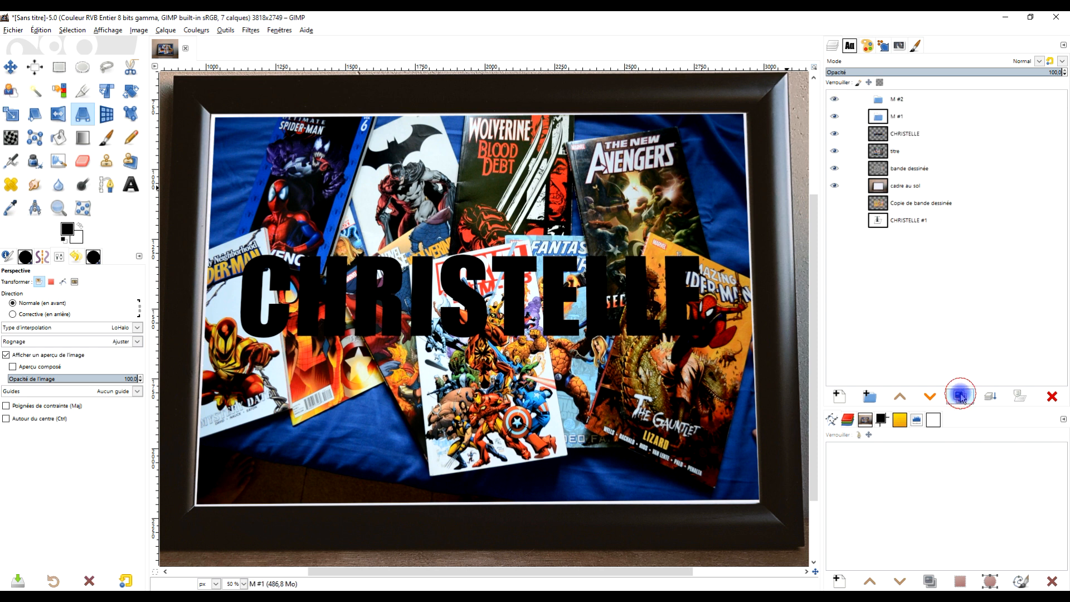
pyautogui.click(960, 396)
pyautogui.click(960, 395)
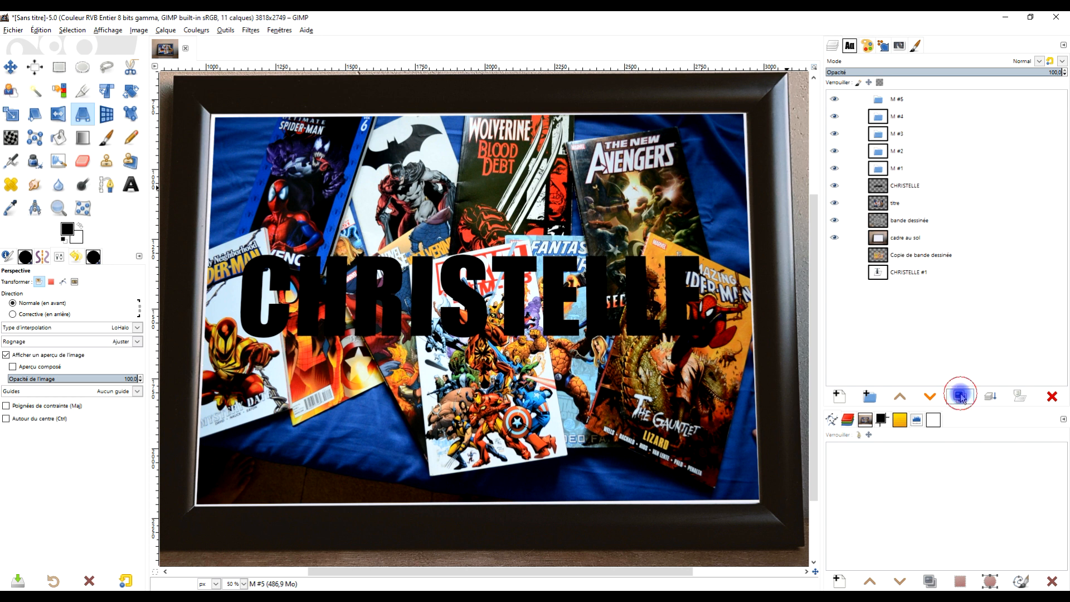
# Step: Rename the visible first-name layer by adding "#2" after the name
pyautogui.click(889, 189)
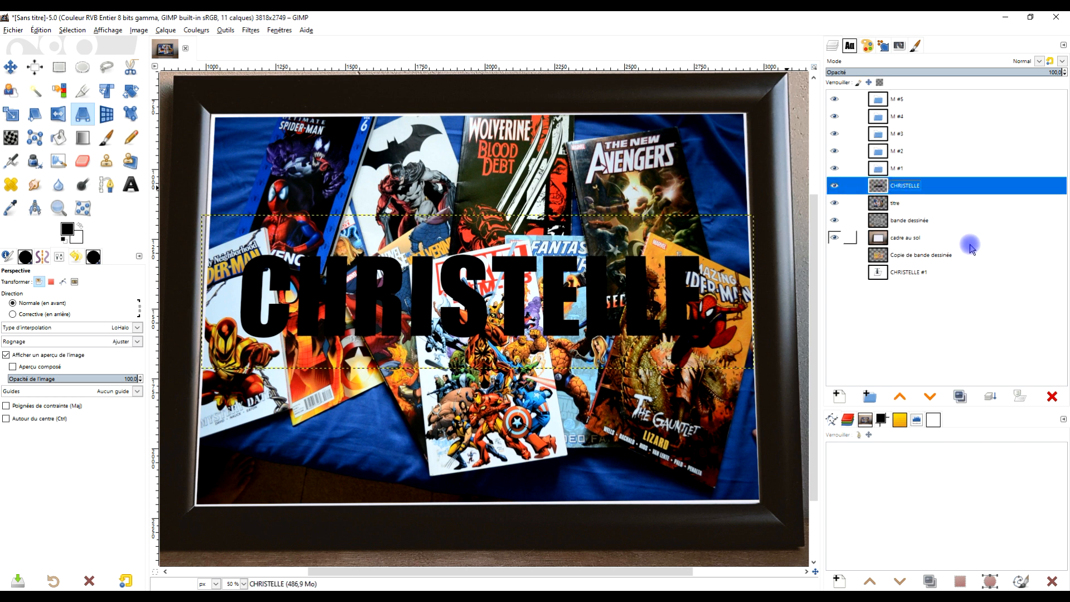
pyautogui.doubleClick(915, 185)
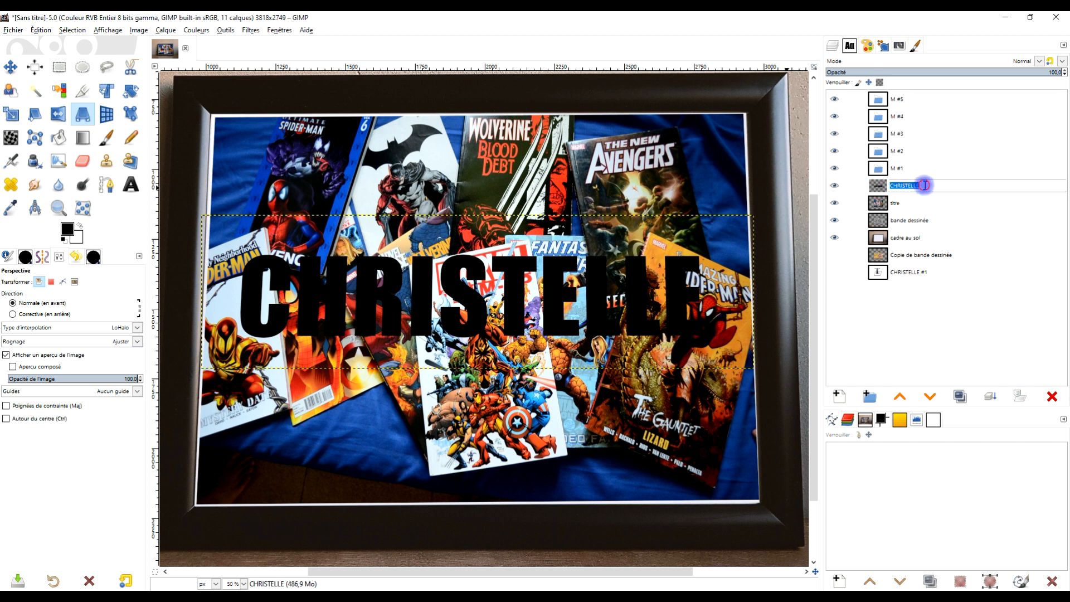
pyautogui.click(925, 185)
pyautogui.write('#2')
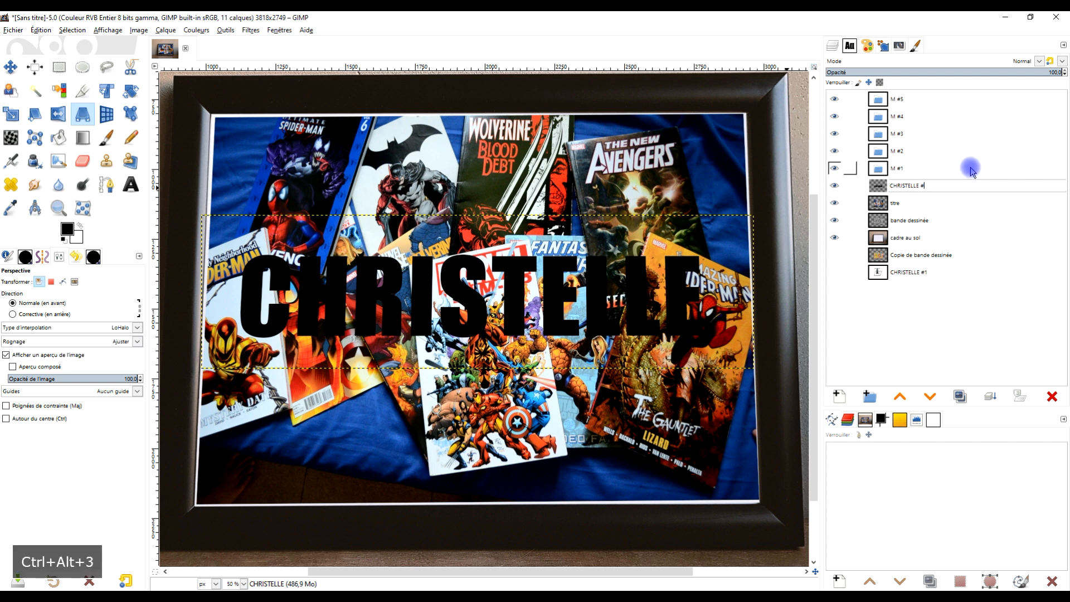
pyautogui.press('Return')
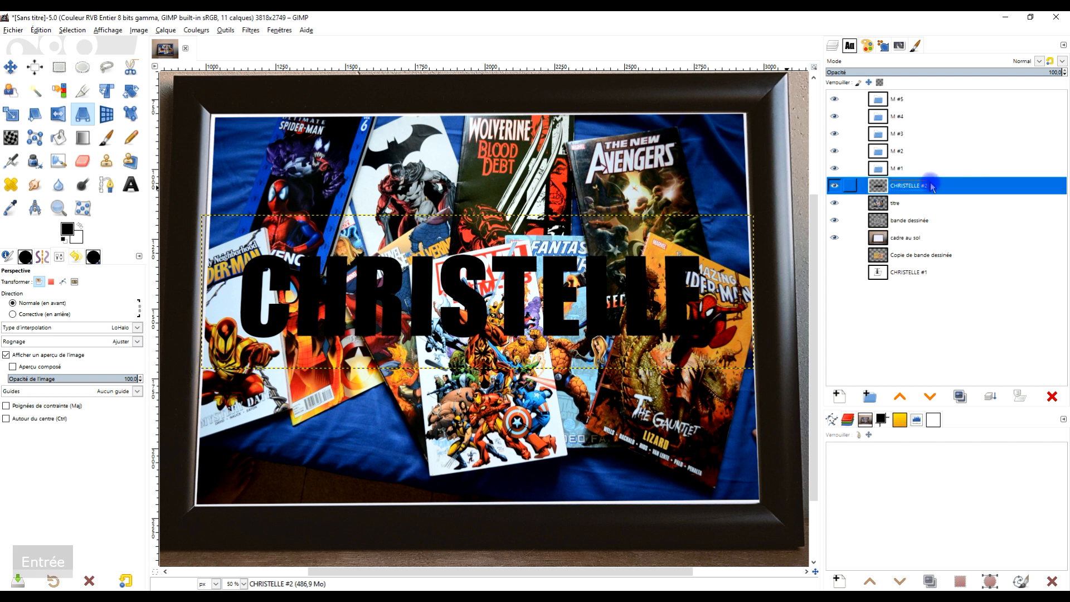
# Step: Rename the hidden duplicate of the first-name layer, replacing its "#1" suffix with "copie"
pyautogui.click(928, 276)
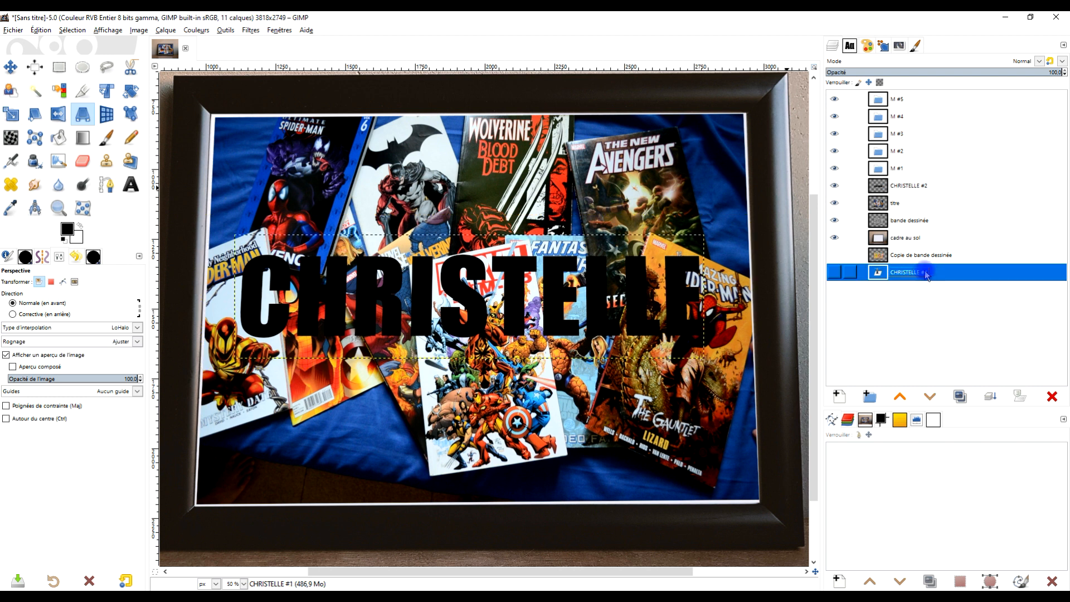
pyautogui.click(917, 187)
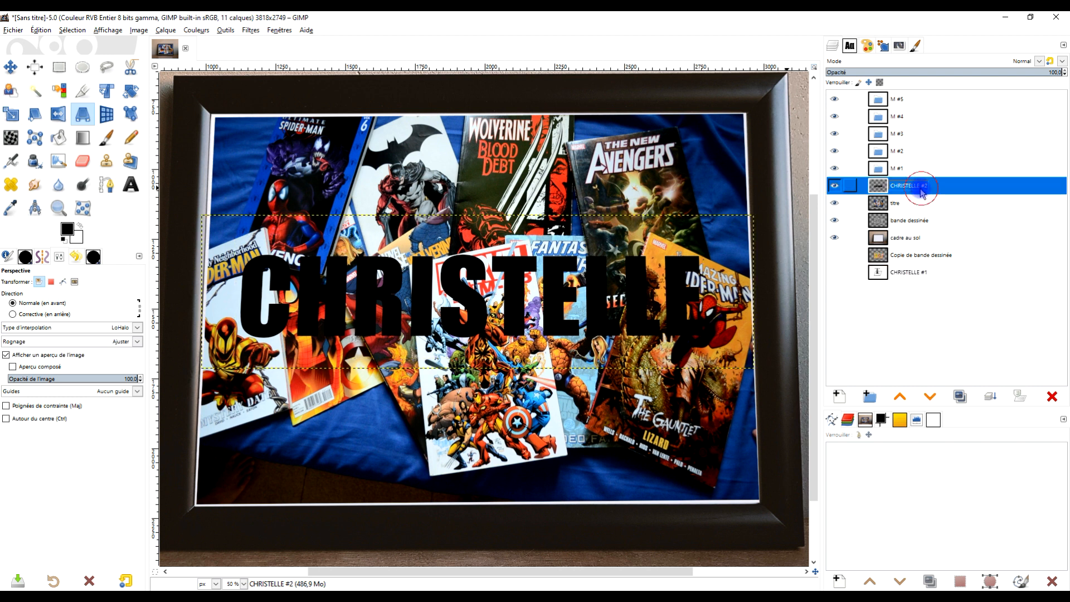
pyautogui.click(917, 185)
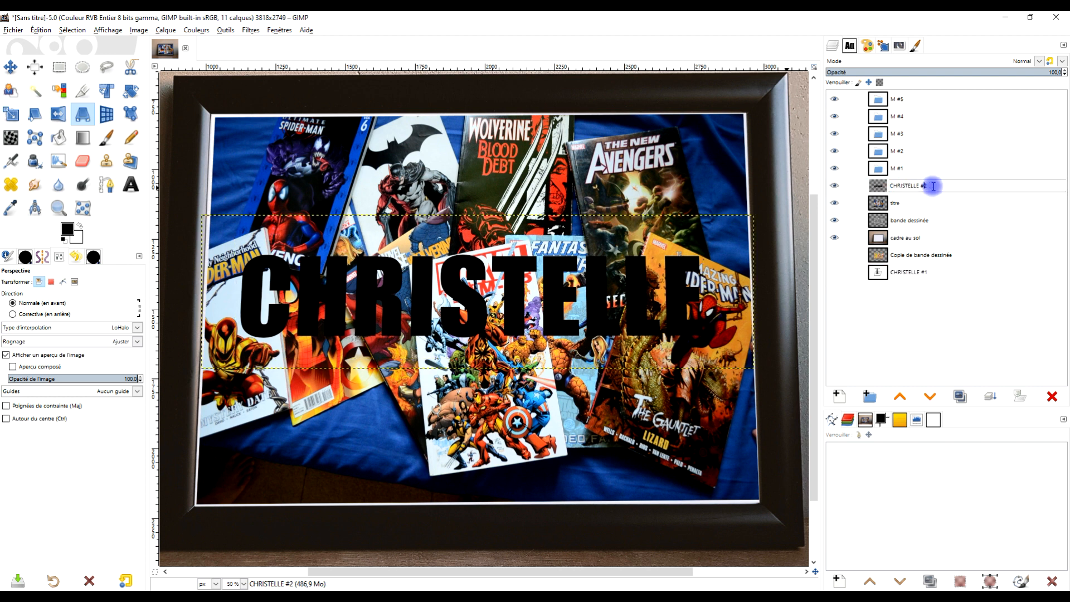
pyautogui.doubleClick(929, 272)
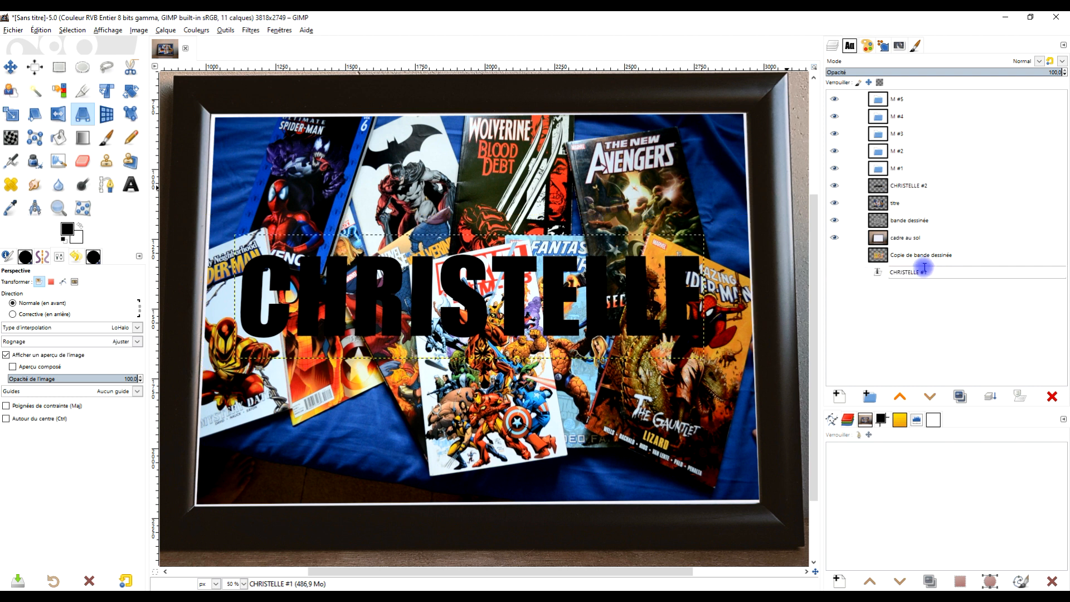
pyautogui.press('BackSpace')
pyautogui.write('copie')
pyautogui.press('Return')
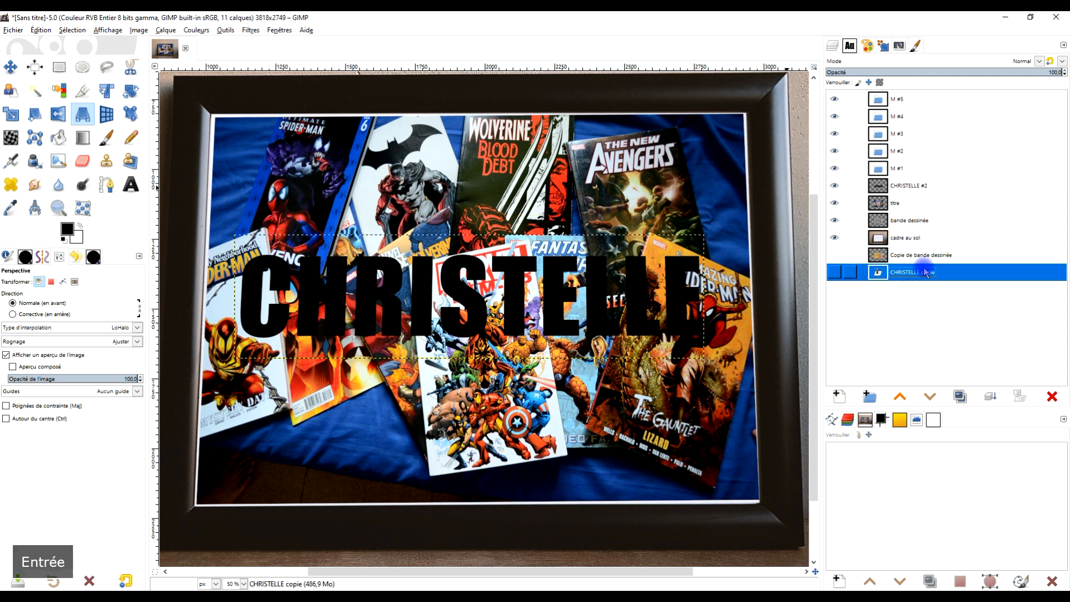
# Step: Change the visible first-name layer's suffix to "#1" and rename the "titre" layer "titre #1"
pyautogui.doubleClick(927, 184)
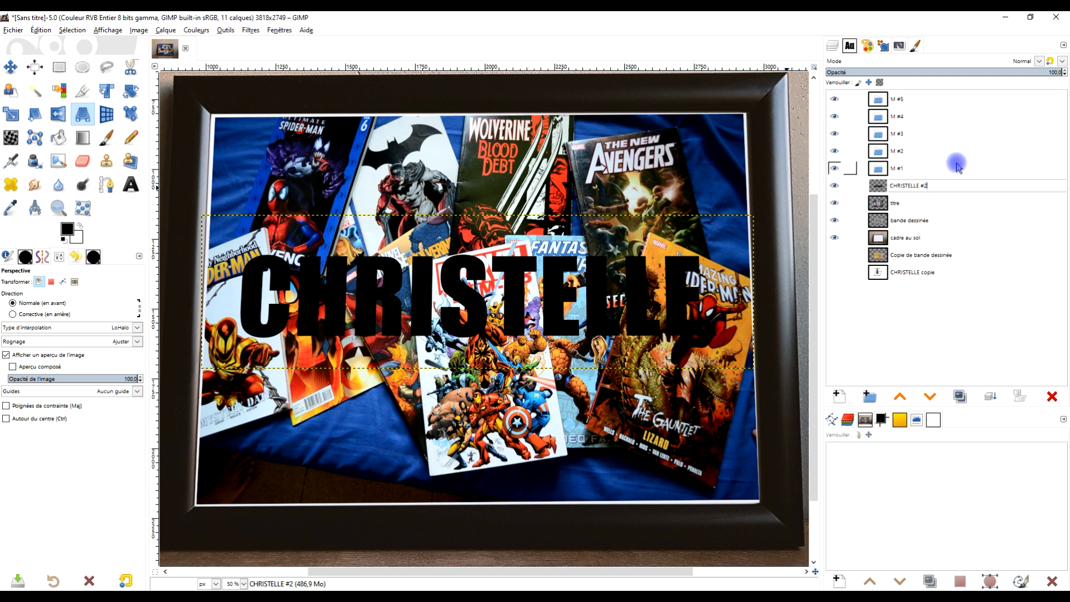
pyautogui.press('BackSpace')
pyautogui.write('1')
pyautogui.press('Return')
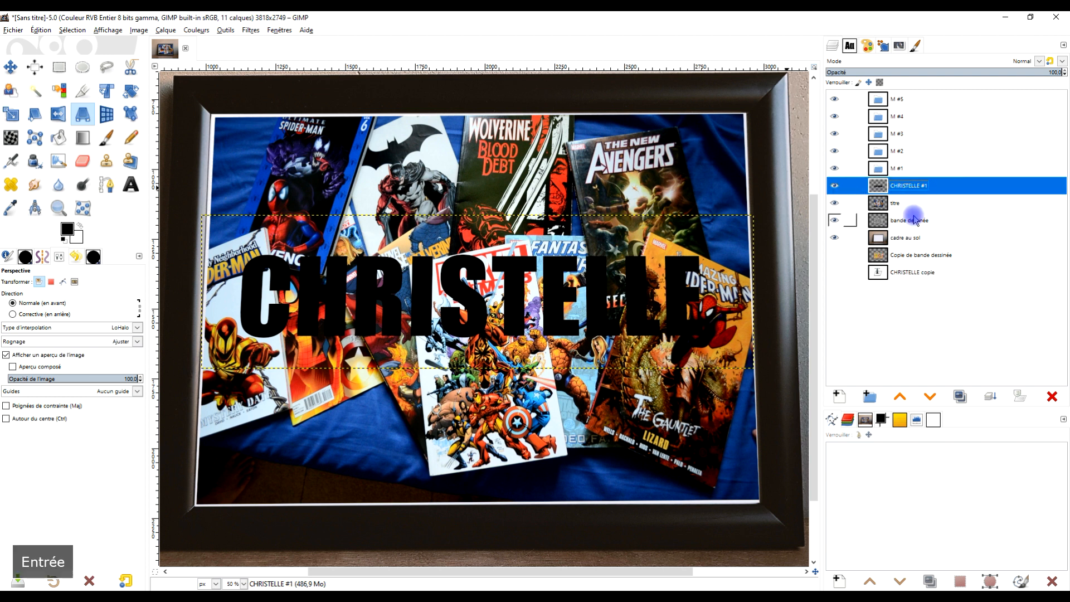
pyautogui.doubleClick(909, 203)
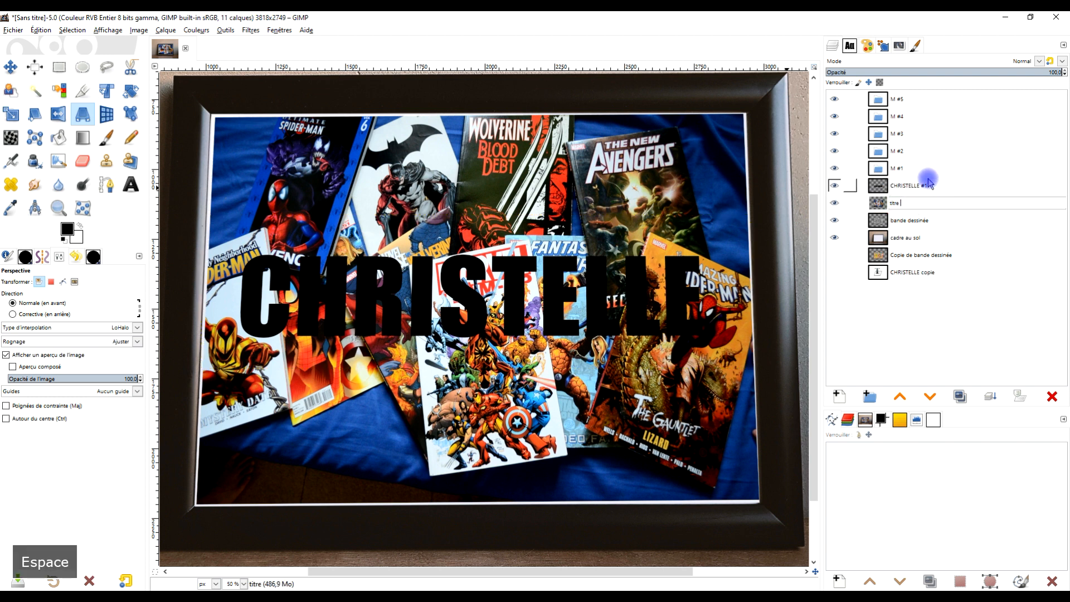
pyautogui.write('#1')
pyautogui.press('Return')
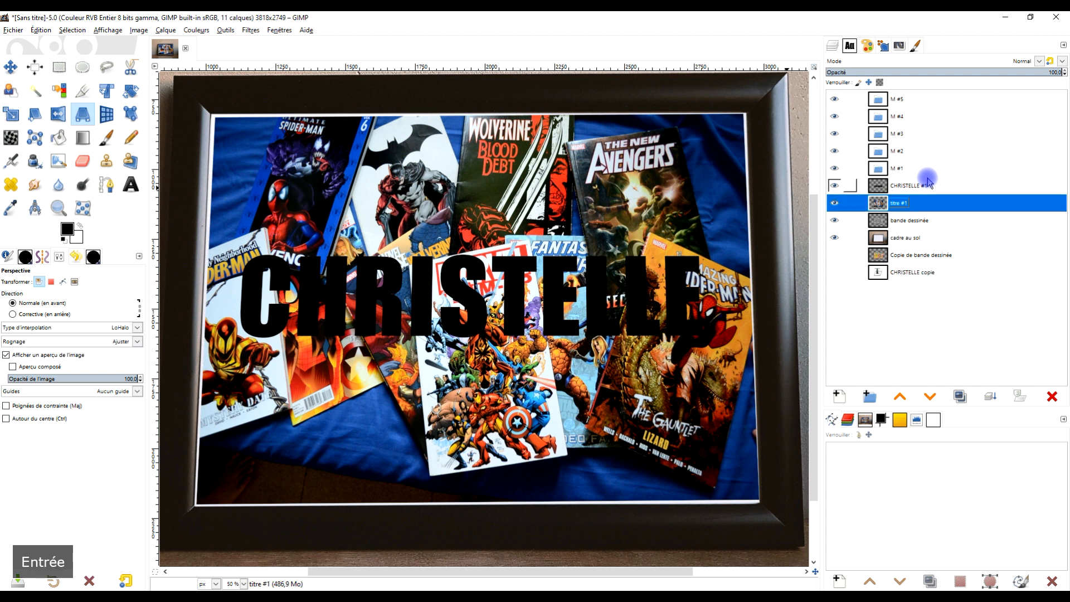
# Step: Duplicate the "#1" first-name layer and the "titre #1" layer four times each, giving copies numbered #1 to #5
pyautogui.click(947, 185)
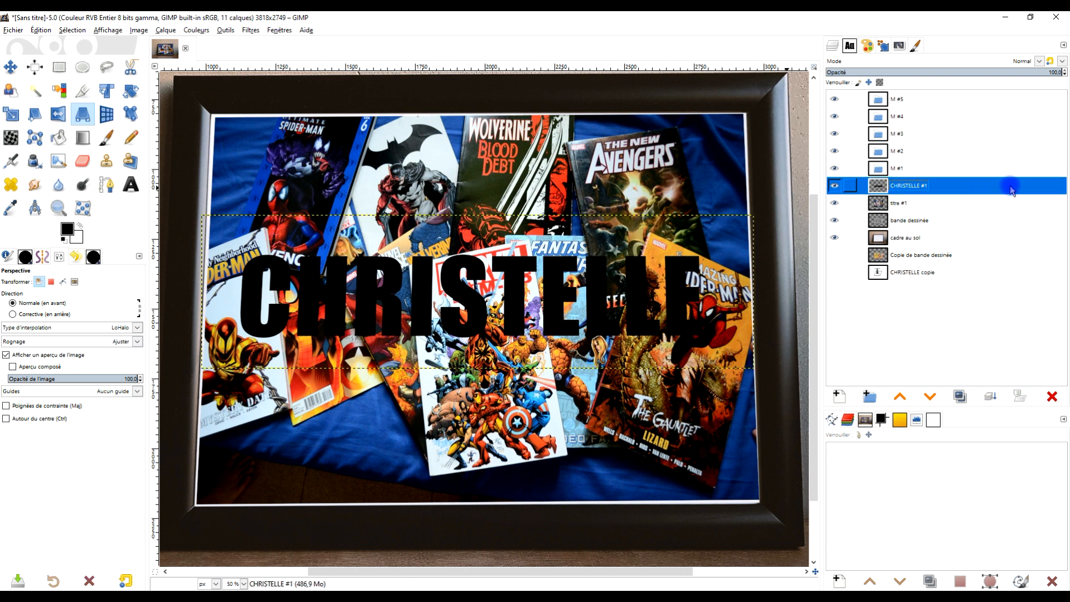
pyautogui.click(960, 397)
pyautogui.click(960, 396)
pyautogui.click(960, 396)
pyautogui.click(960, 396)
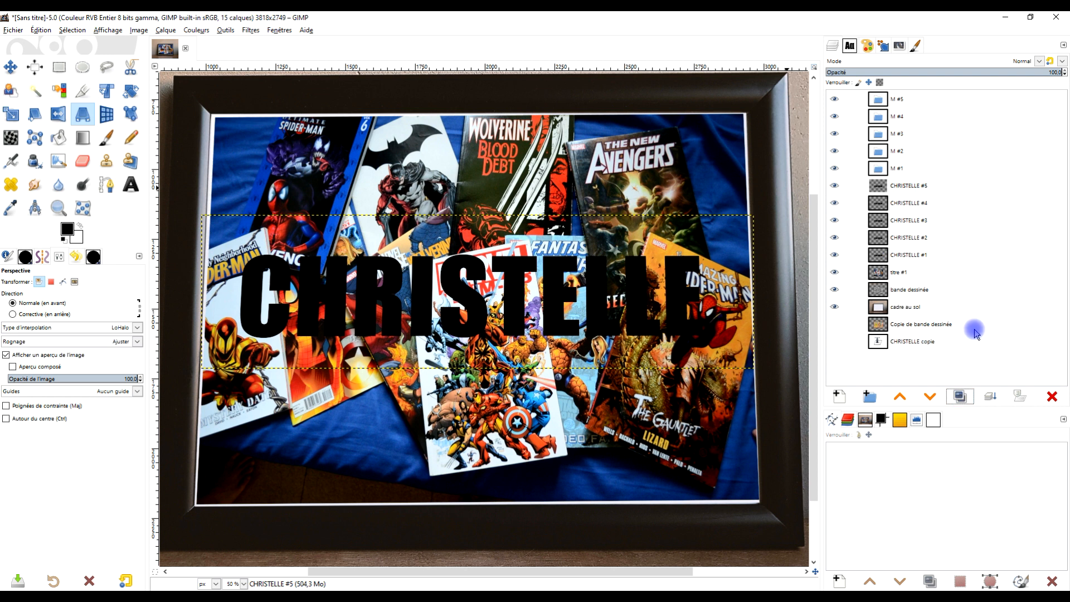
pyautogui.click(894, 274)
pyautogui.click(960, 397)
pyautogui.click(960, 397)
pyautogui.click(960, 397)
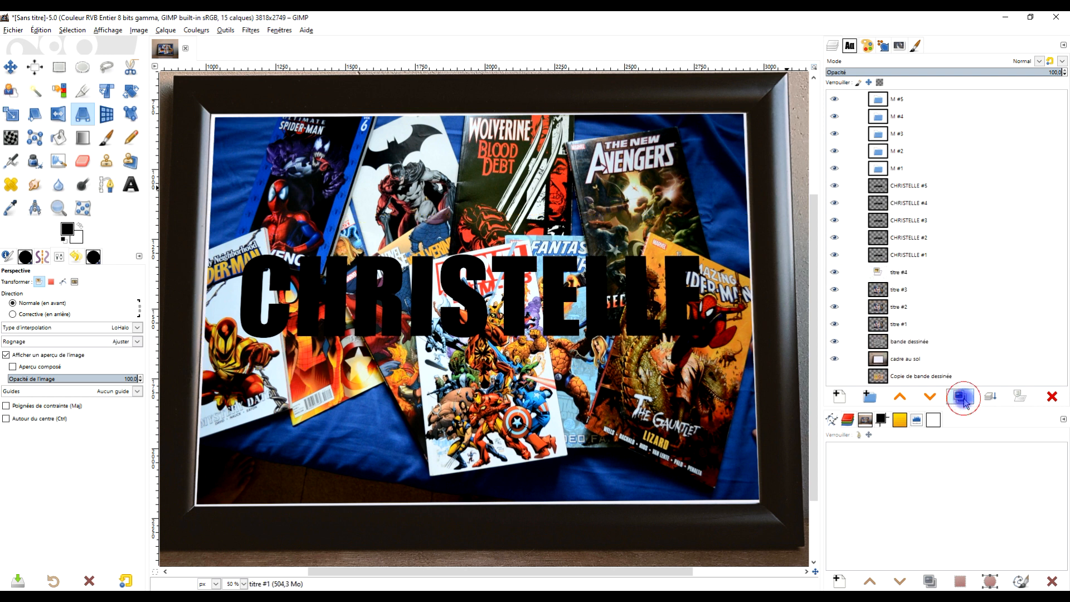
pyautogui.click(960, 396)
# Step: Move each numbered first-name layer and "titre" layer into the "M" group with the matching number
pyautogui.moveTo(916, 186); pyautogui.dragTo(914, 101)
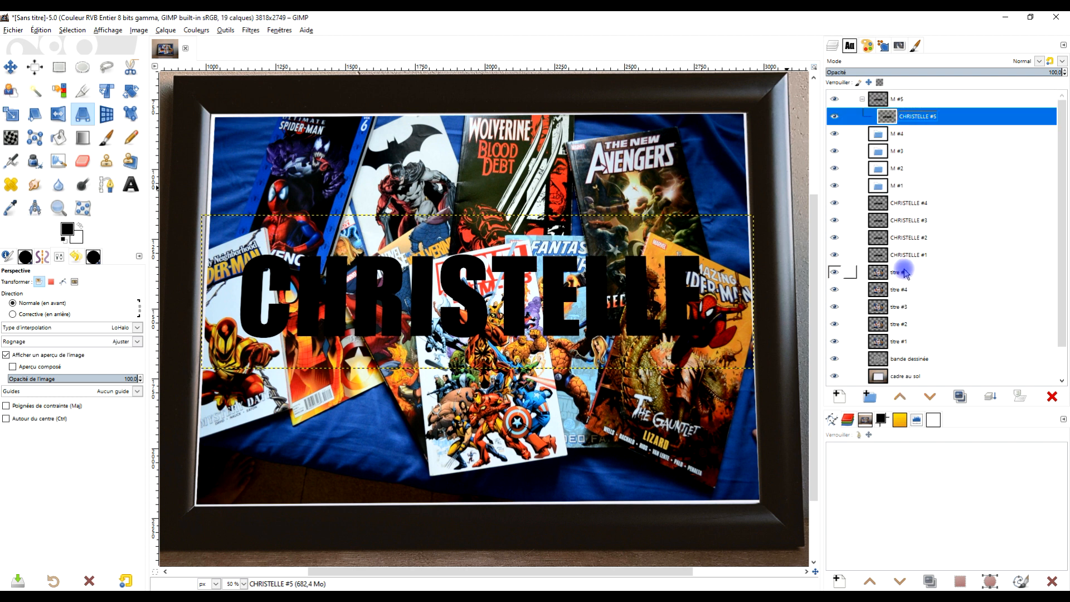
pyautogui.moveTo(909, 276); pyautogui.dragTo(899, 114)
pyautogui.moveTo(920, 221); pyautogui.dragTo(921, 153)
pyautogui.moveTo(906, 239); pyautogui.dragTo(916, 188)
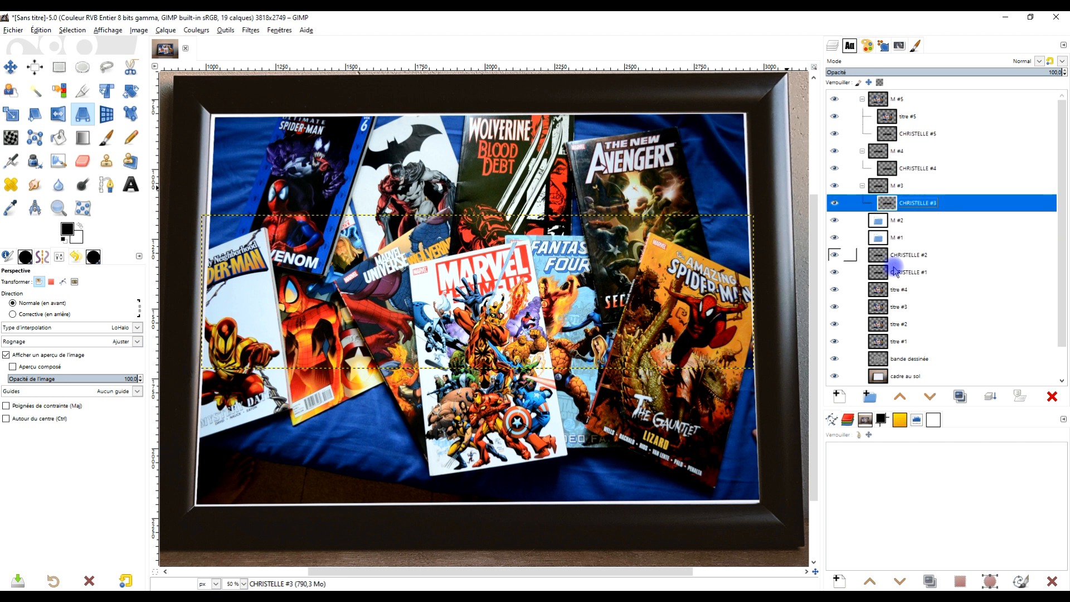
pyautogui.moveTo(901, 256); pyautogui.dragTo(915, 221)
pyautogui.moveTo(898, 277); pyautogui.dragTo(904, 172)
pyautogui.moveTo(880, 308); pyautogui.dragTo(901, 237)
pyautogui.moveTo(880, 324); pyautogui.dragTo(902, 289)
pyautogui.moveTo(880, 341); pyautogui.dragTo(877, 308)
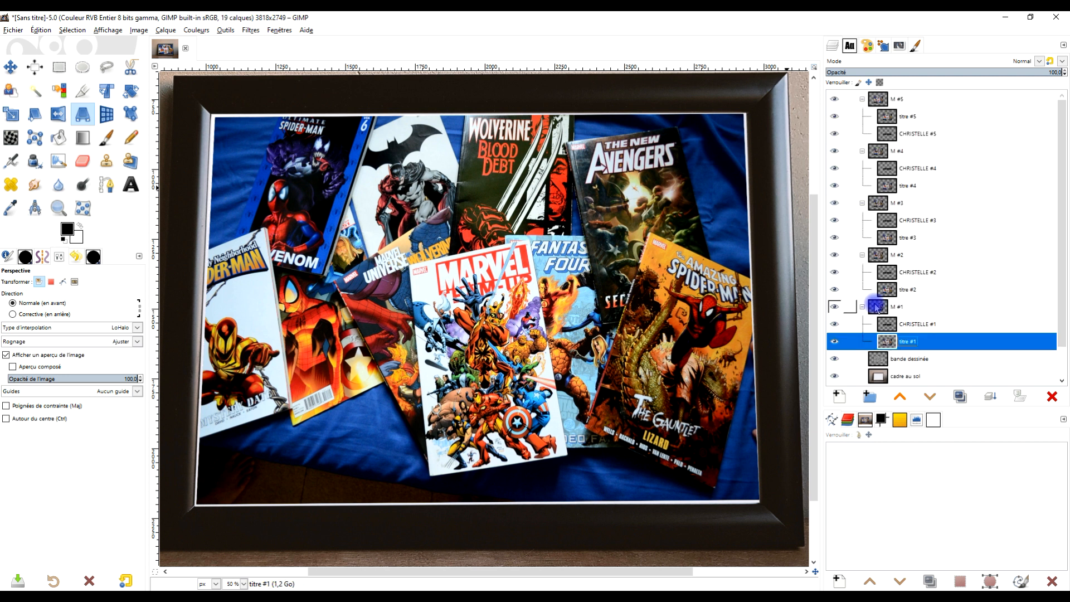
# Step: Collapse all five "M" groups and hide groups "M #2" to "M #5"
pyautogui.click(863, 307)
pyautogui.click(863, 98)
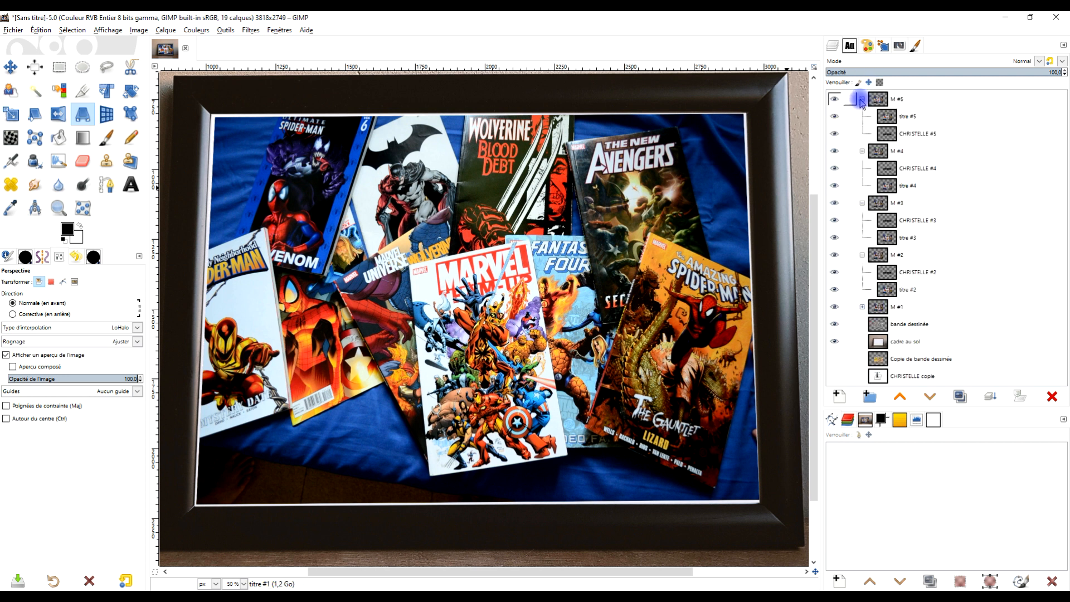
pyautogui.click(863, 116)
pyautogui.click(862, 133)
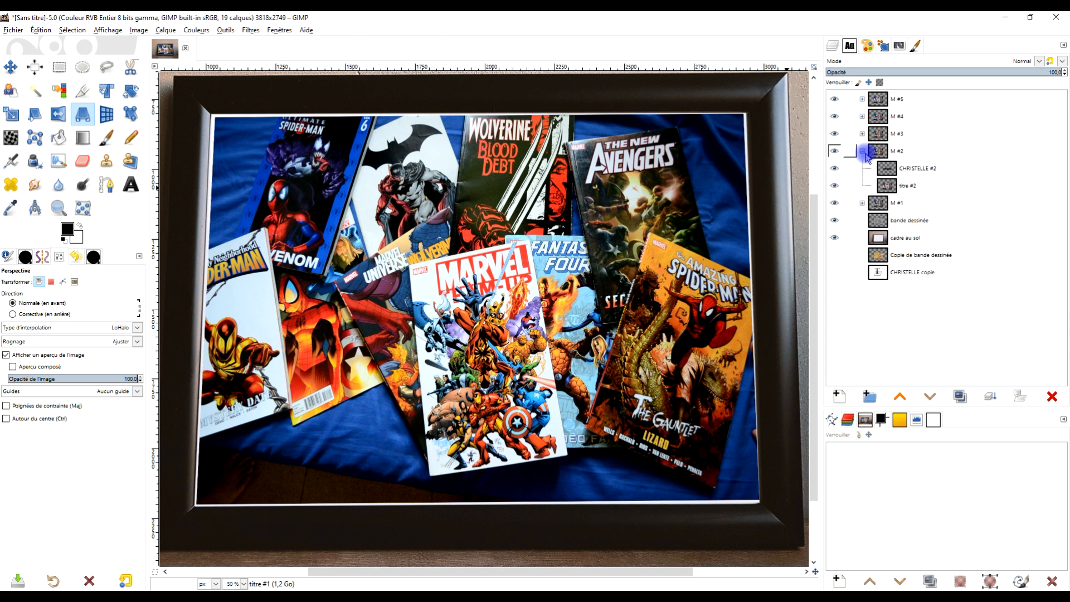
pyautogui.click(863, 150)
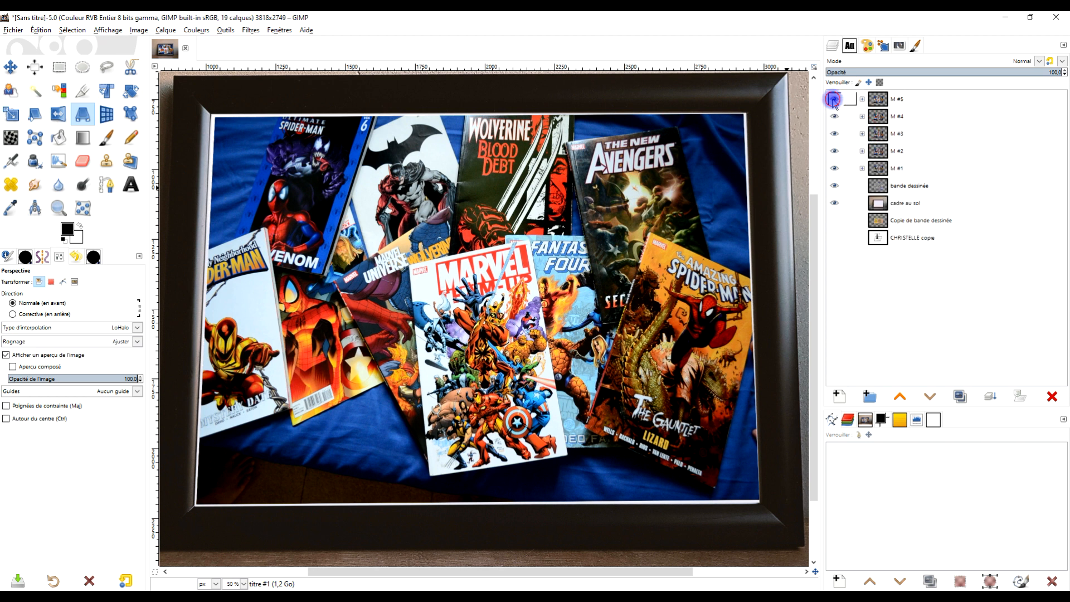
pyautogui.click(834, 116)
pyautogui.click(834, 133)
pyautogui.click(834, 150)
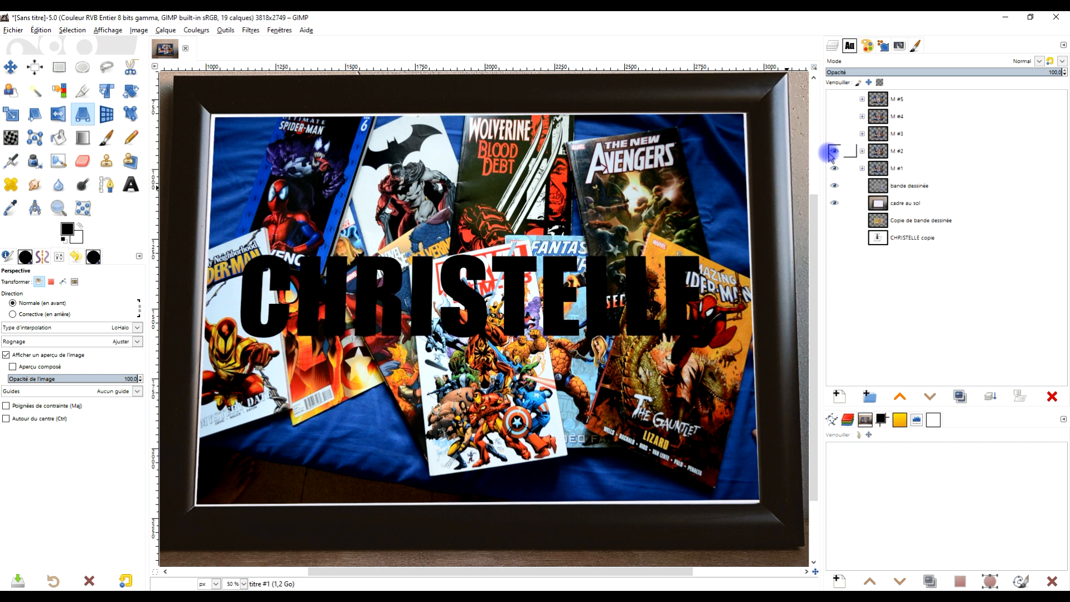
# Step: Raise "titre #1" above the first-name layer in group "M #1" and set its opacity to 39.4
pyautogui.click(908, 167)
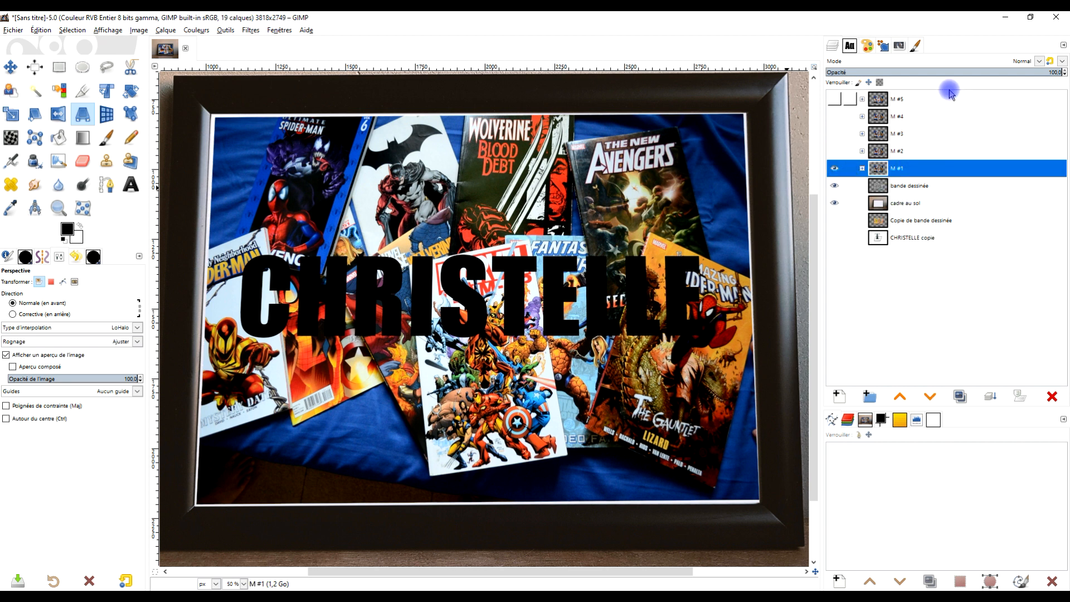
pyautogui.click(863, 169)
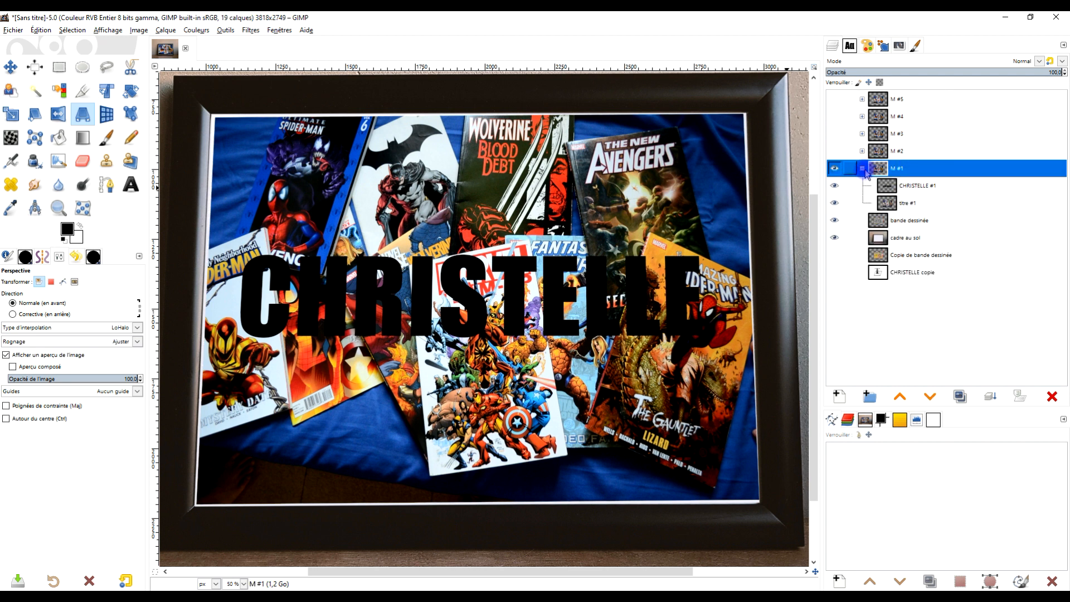
pyautogui.click(929, 192)
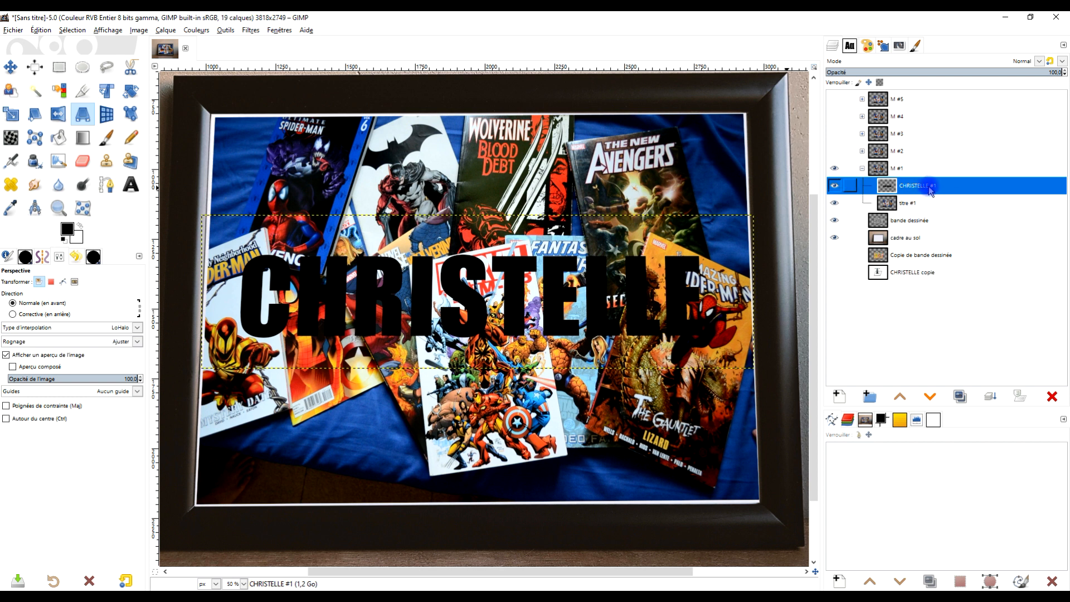
pyautogui.click(895, 206)
pyautogui.click(902, 396)
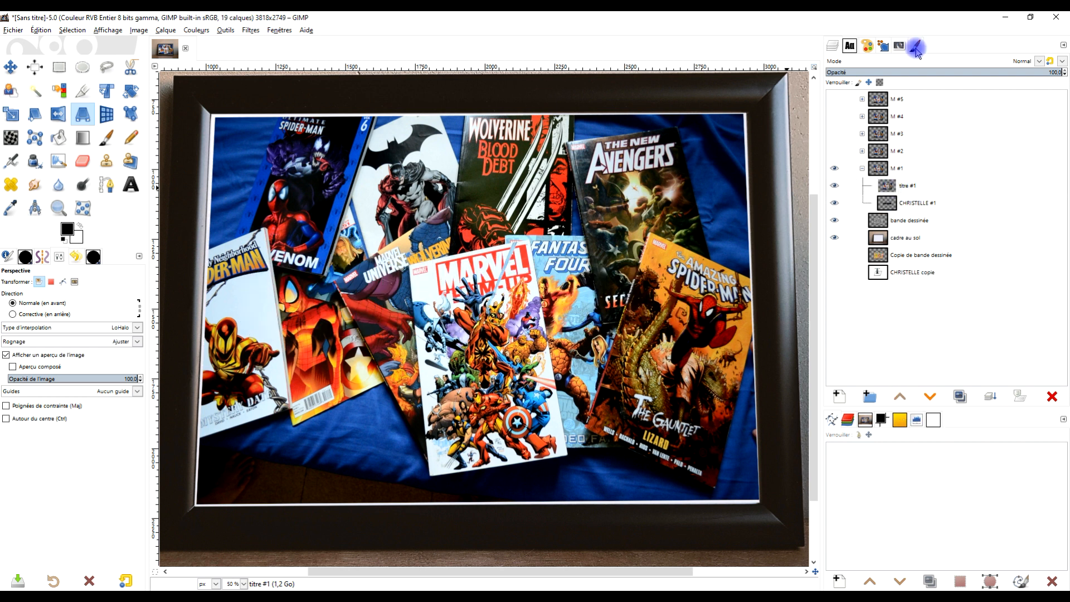
pyautogui.click(915, 72)
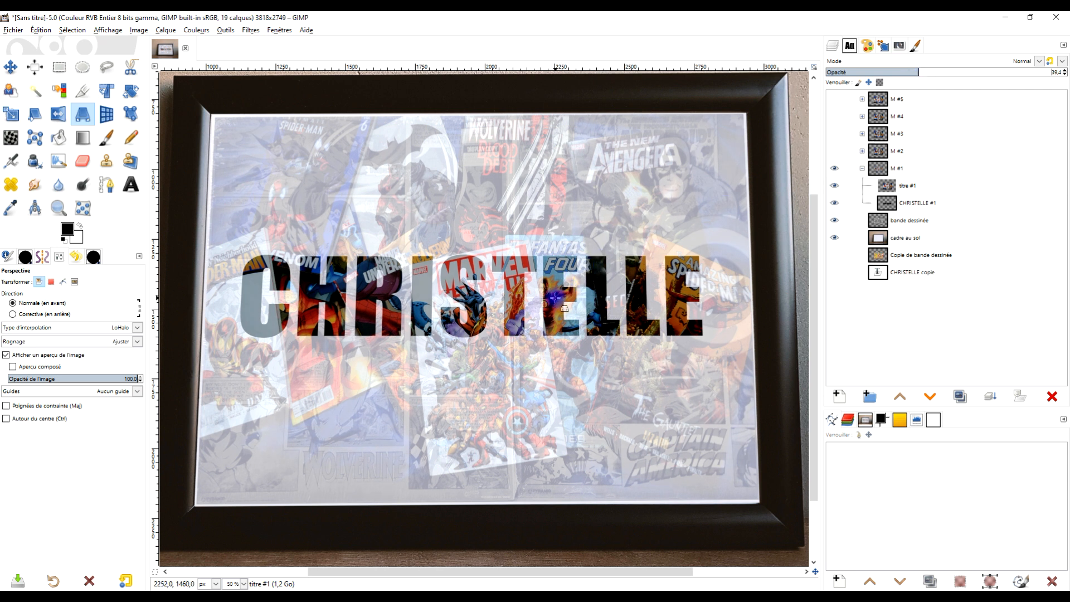
# Step: Reposition the "titre #1" comic covers over the letters of the first name with the Move tool
pyautogui.press('1')
pyautogui.moveTo(558, 300); pyautogui.dragTo(653, 289)
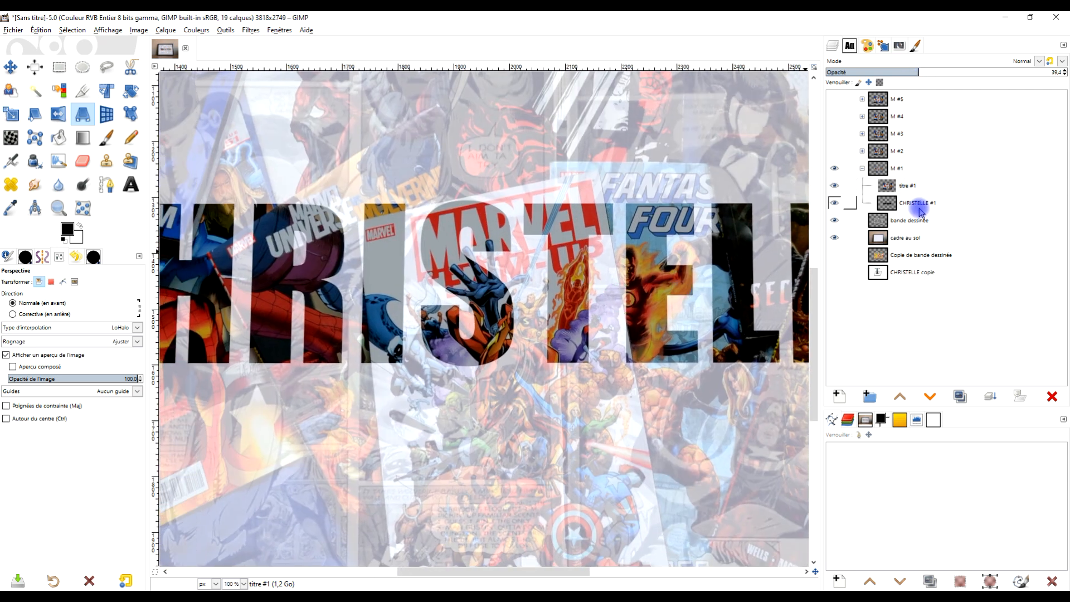
pyautogui.moveTo(506, 320); pyautogui.dragTo(532, 281)
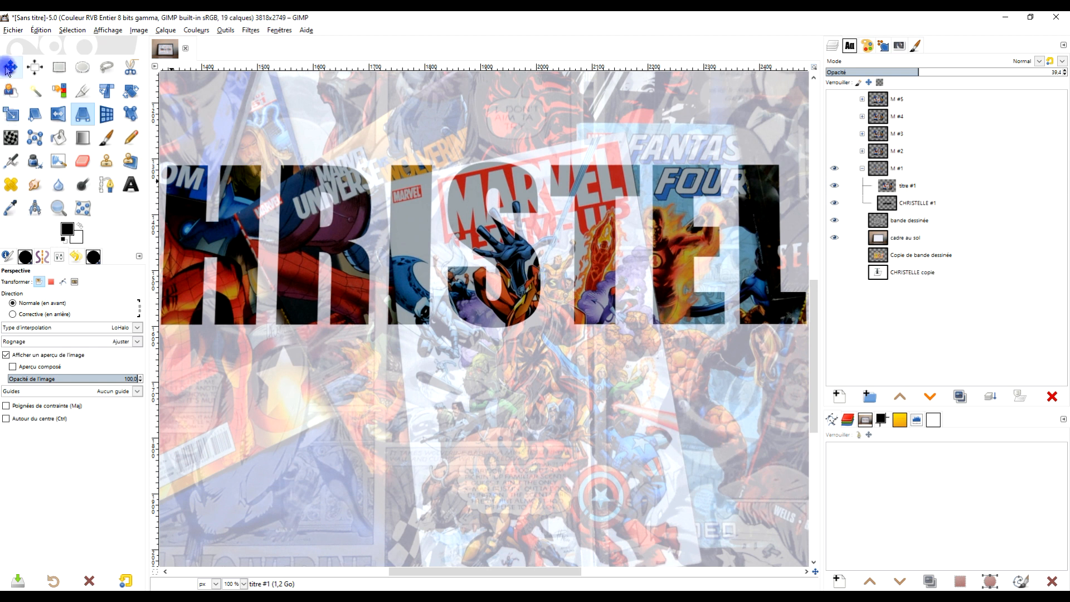
pyautogui.click(11, 66)
pyautogui.moveTo(394, 128); pyautogui.dragTo(426, 133)
pyautogui.moveTo(739, 298); pyautogui.dragTo(644, 343)
pyautogui.moveTo(627, 178); pyautogui.dragTo(620, 144)
pyautogui.scroll(-1, 520, 245)
pyautogui.moveTo(431, 310); pyautogui.dragTo(545, 329)
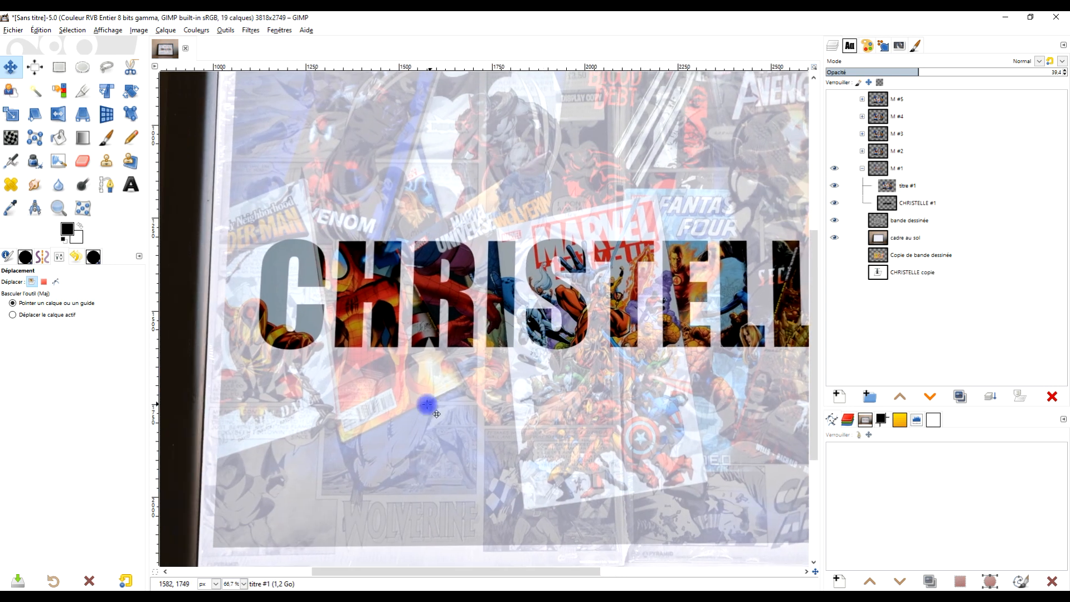
pyautogui.moveTo(403, 397); pyautogui.dragTo(413, 400)
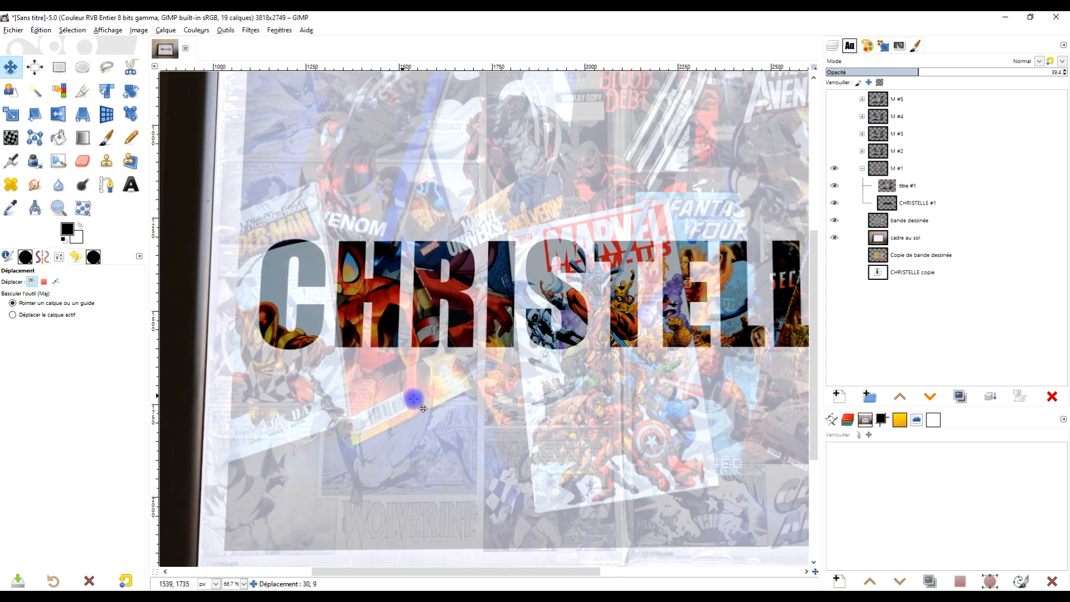
pyautogui.moveTo(623, 427); pyautogui.dragTo(591, 390)
pyautogui.scroll(-3, 630, 394)
pyautogui.scroll(3, 653, 392)
# Step: Clear everything in "titre #1" outside the letters, using the inverted alpha selection of the first-name layer
pyautogui.rightClick(890, 210)
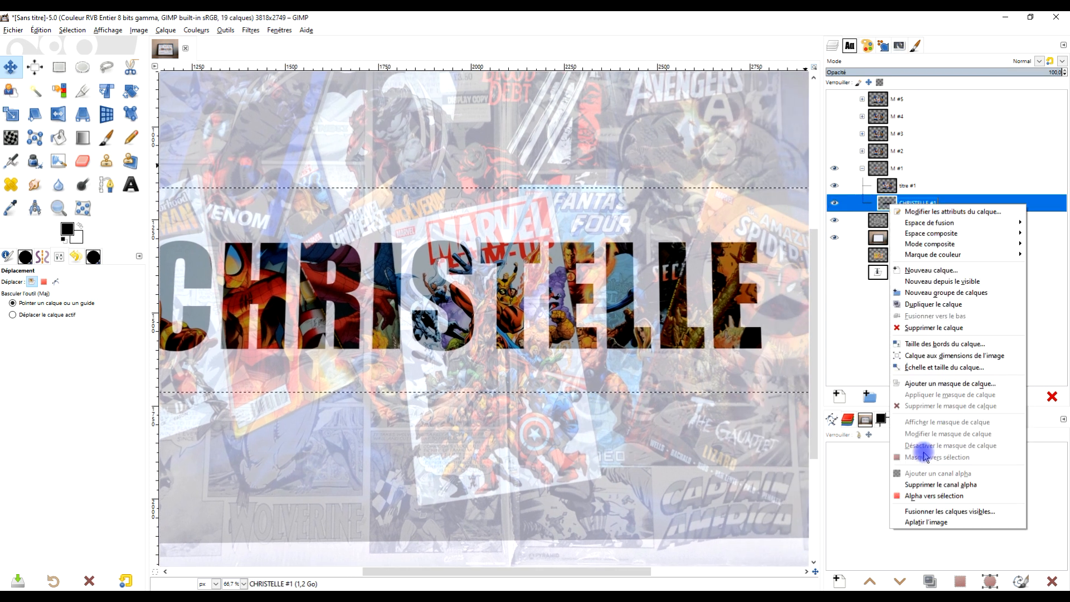
pyautogui.click(924, 497)
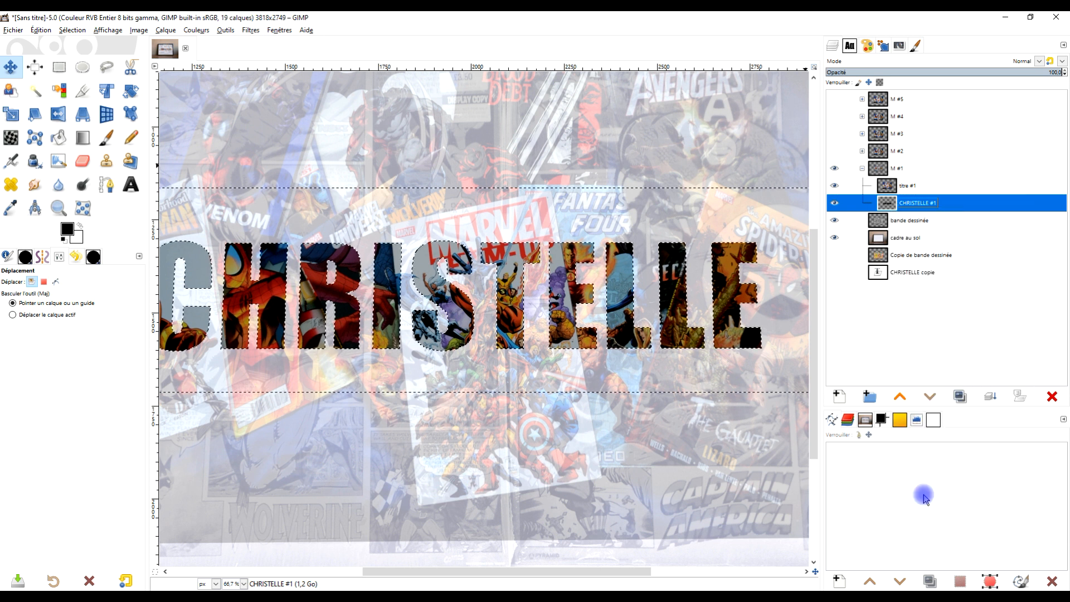
pyautogui.click(892, 188)
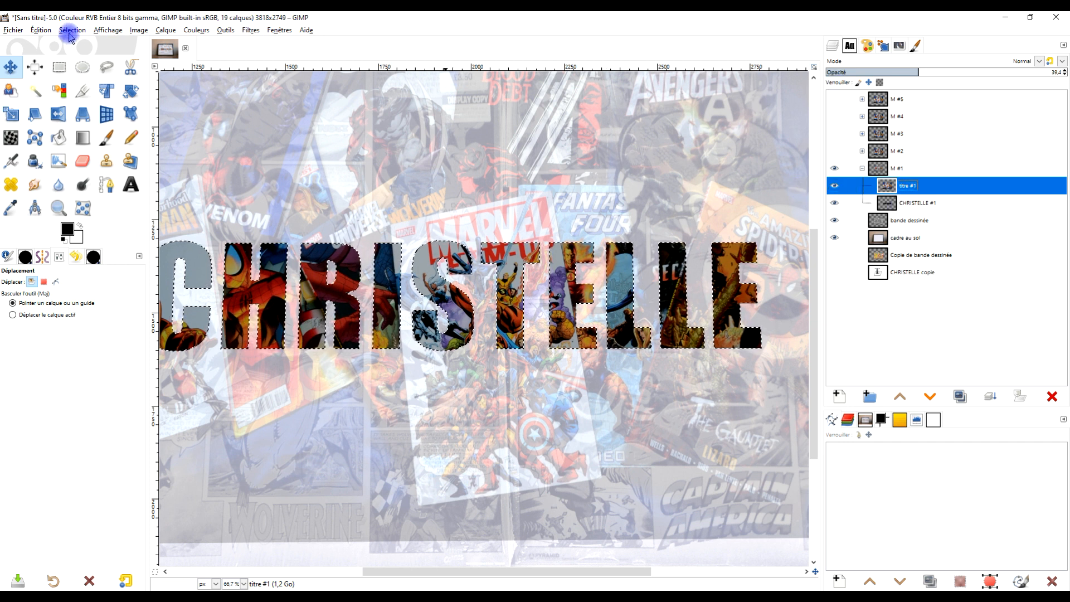
pyautogui.click(42, 31)
pyautogui.moveTo(73, 31)
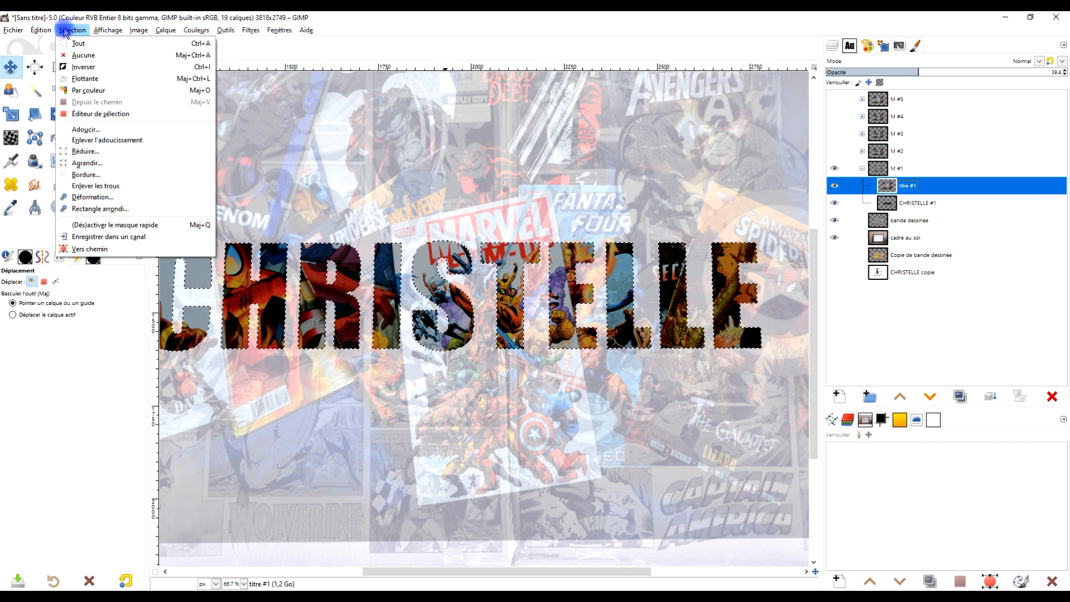
pyautogui.click(108, 67)
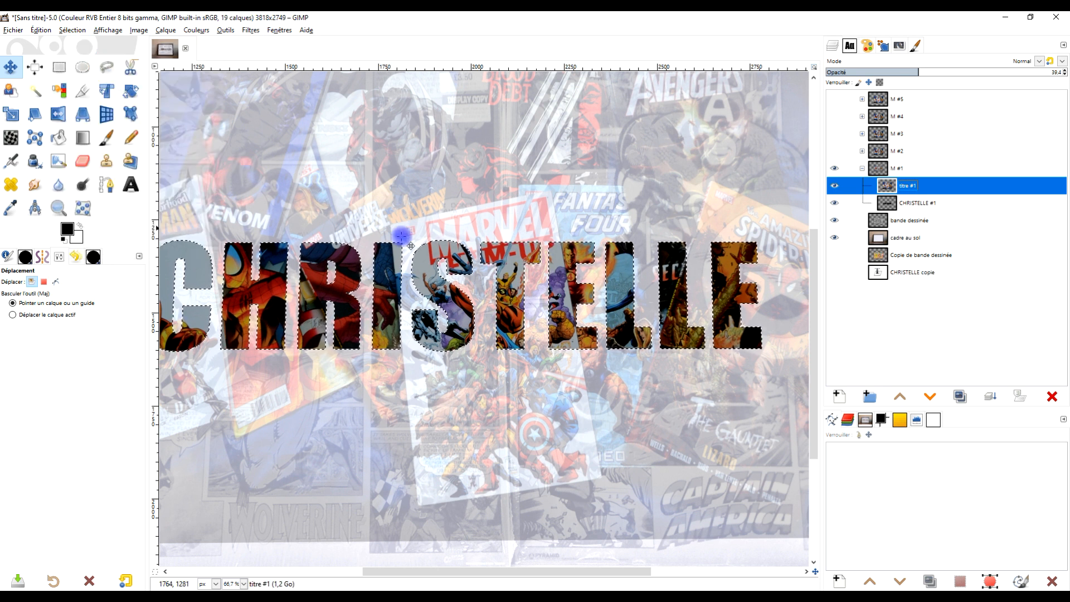
pyautogui.click(41, 30)
pyautogui.click(70, 190)
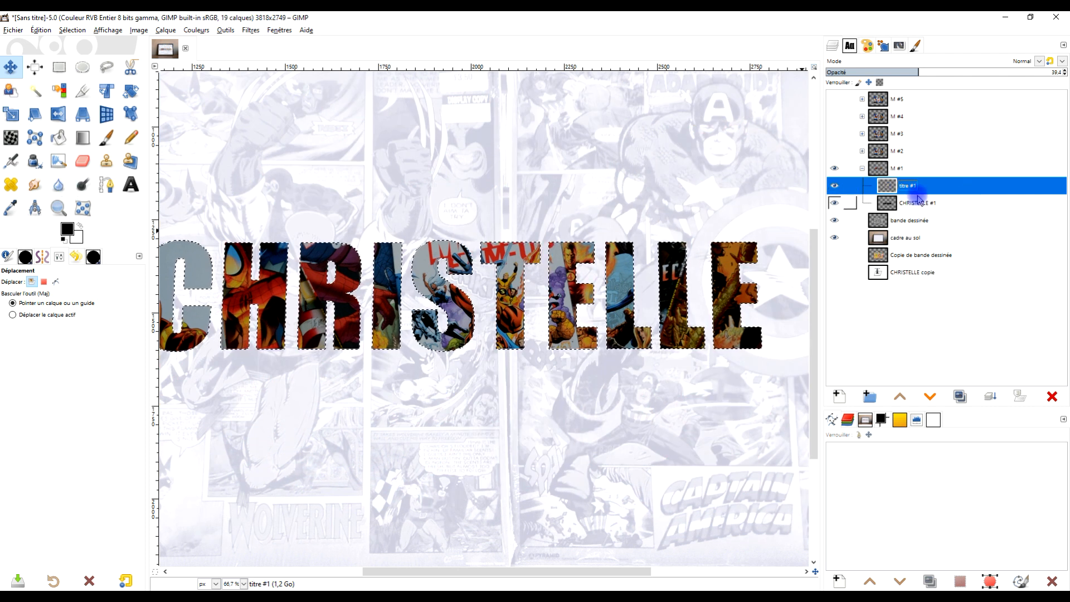
# Step: Set the opacity of "titre #1" to 100 and remove the selection around the letters
pyautogui.moveTo(919, 71); pyautogui.dragTo(1062, 71)
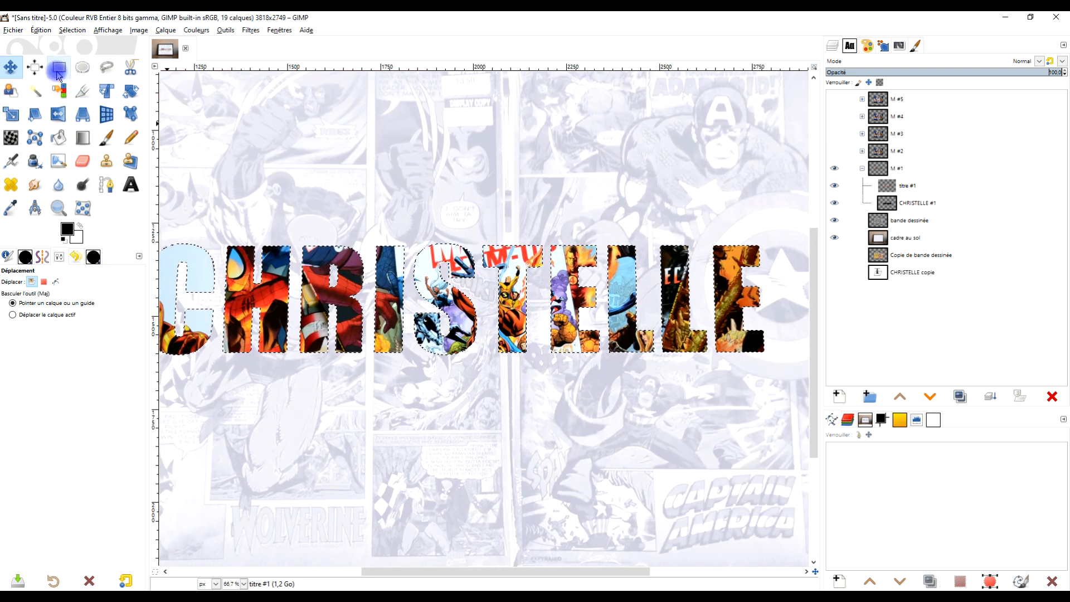
pyautogui.click(72, 30)
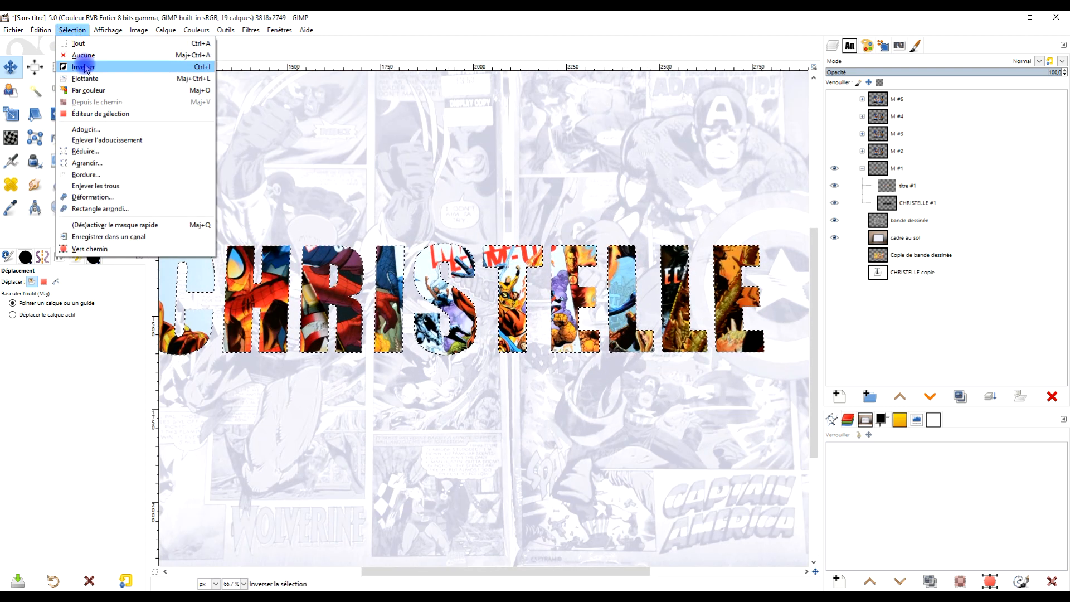
pyautogui.click(84, 68)
pyautogui.scroll(-1, 489, 284)
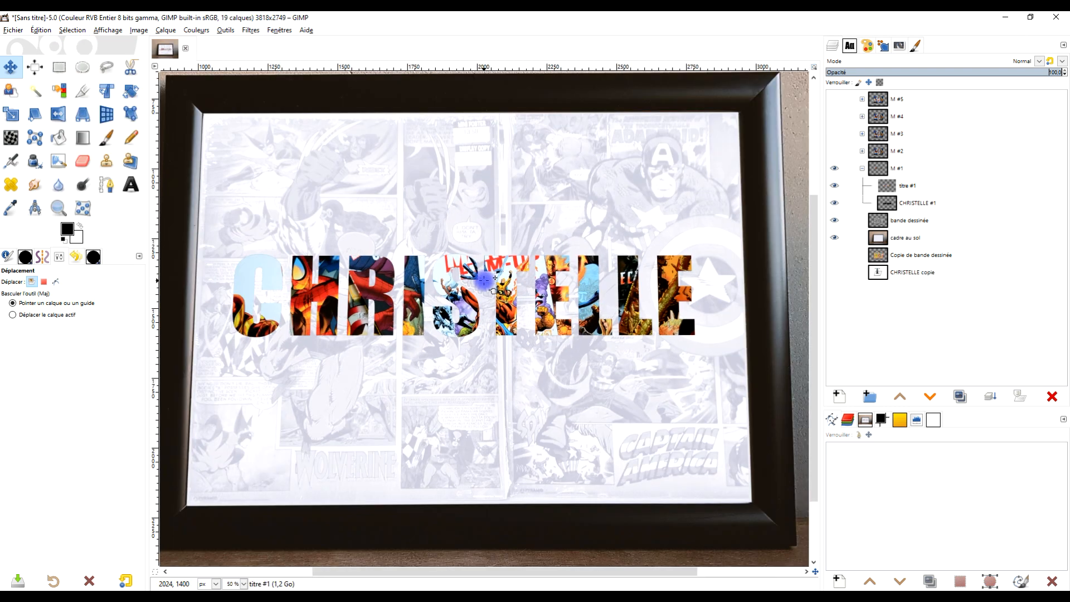
pyautogui.scroll(1, 439, 281)
# Step: Select the first-name layer in group "M #1" and set the Move tool to move the active layer
pyautogui.click(897, 207)
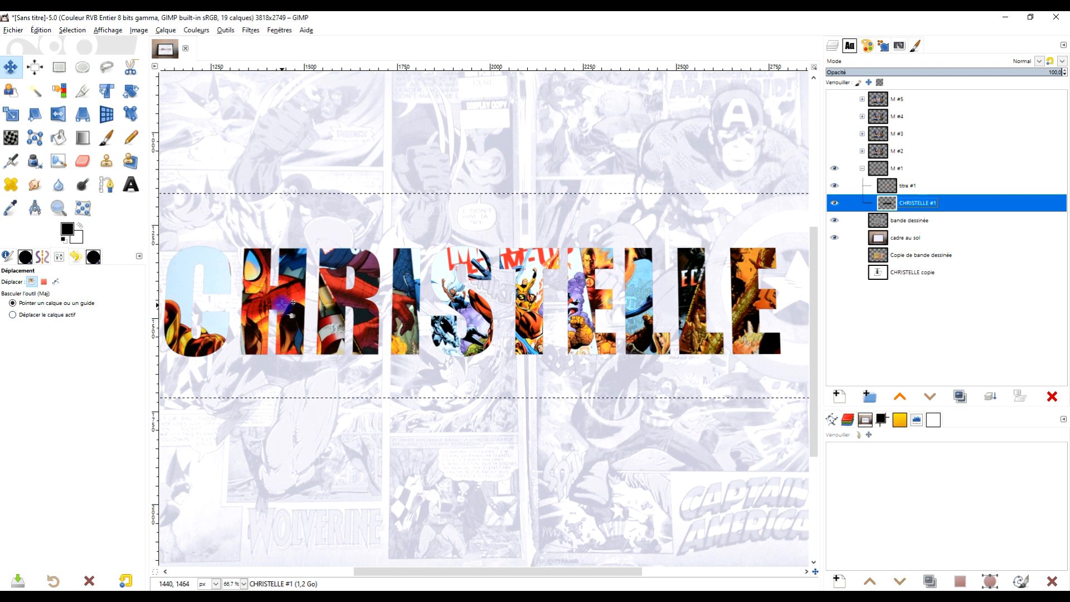
pyautogui.click(45, 315)
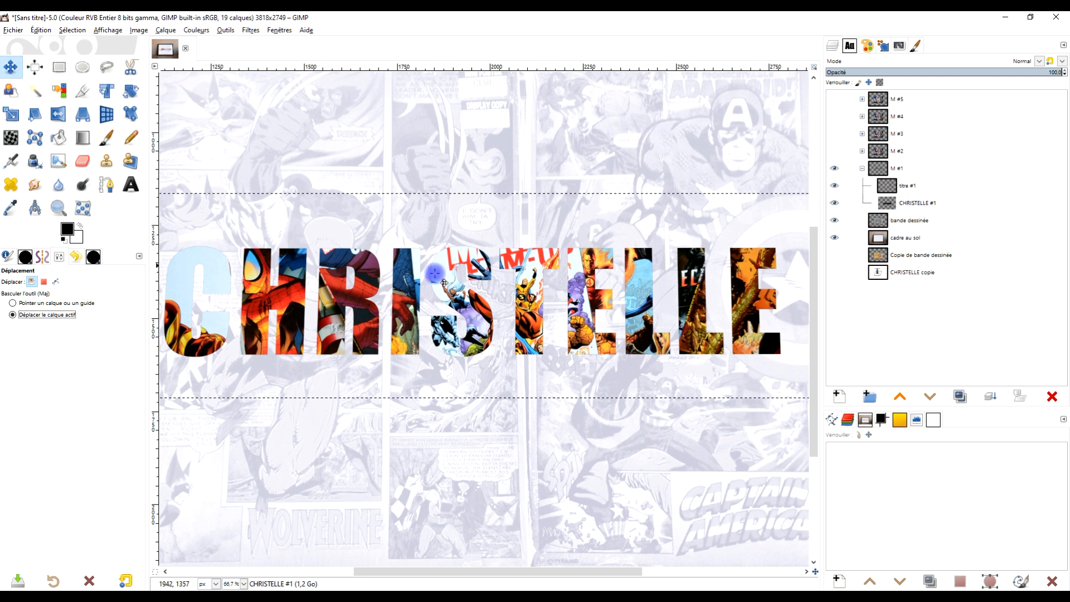
pyautogui.click(364, 301)
pyautogui.moveTo(366, 301); pyautogui.dragTo(413, 322)
pyautogui.scroll(-1, 368, 301)
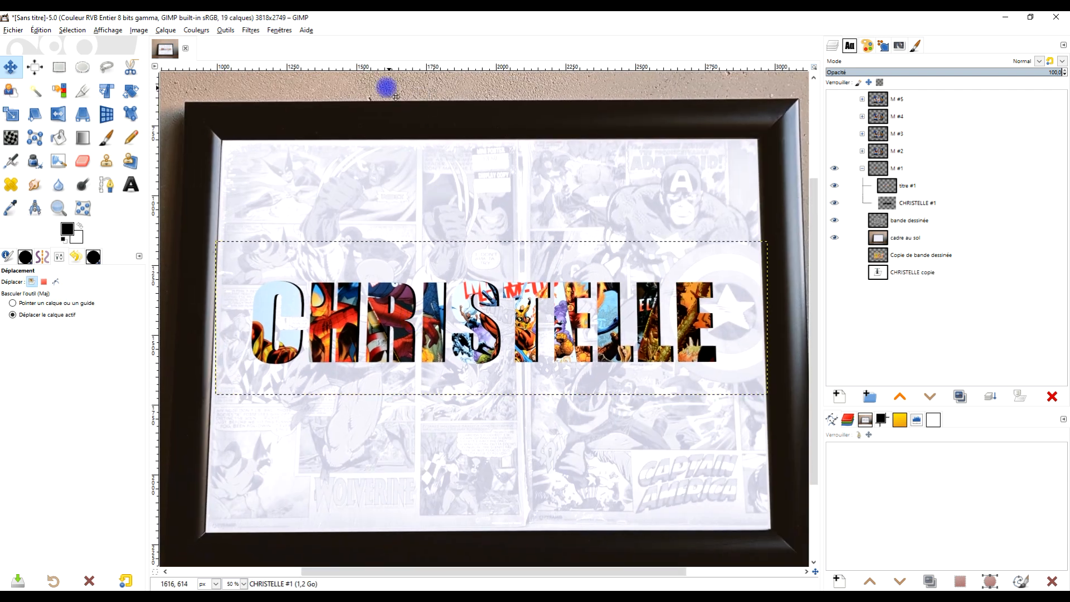
pyautogui.click(246, 31)
pyautogui.moveTo(306, 130)
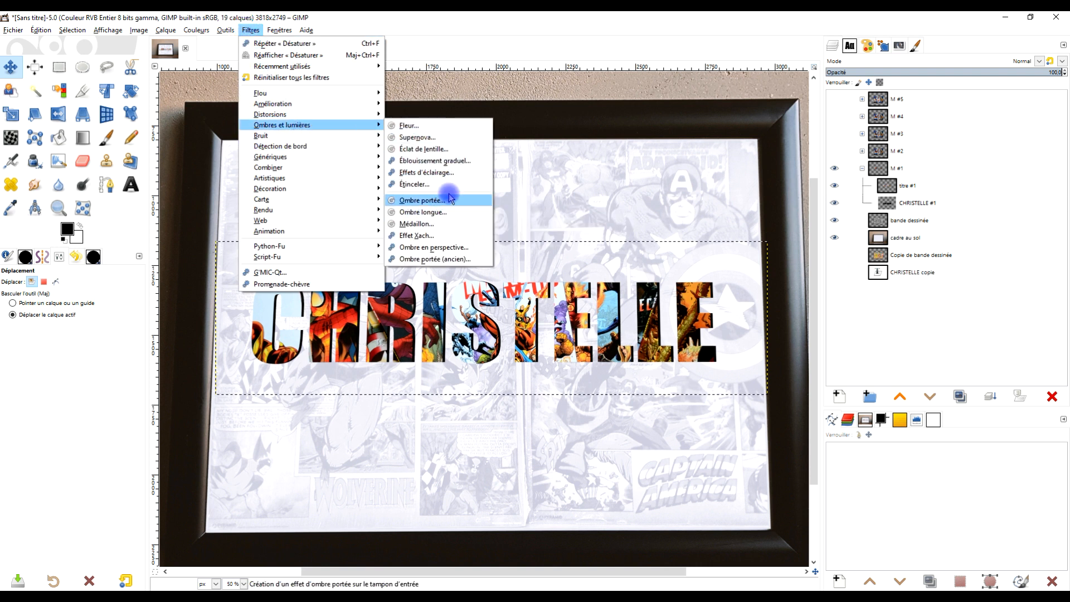
pyautogui.click(468, 35)
# Step: Resize the first-name layer in group "M #1" to the image dimensions
pyautogui.click(889, 204)
pyautogui.rightClick(890, 206)
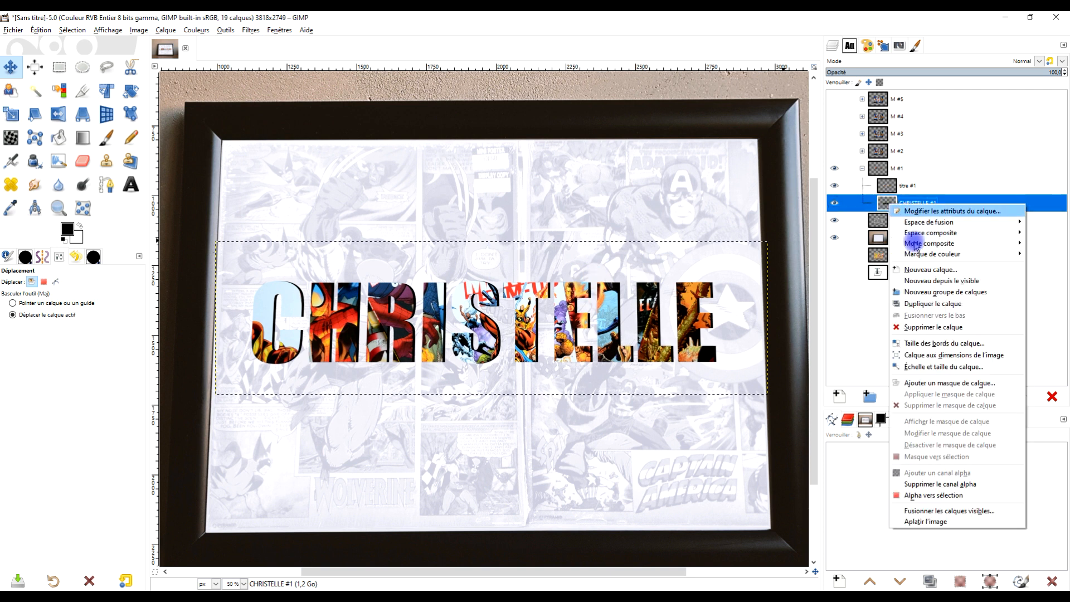
pyautogui.click(957, 359)
pyautogui.moveTo(577, 273); pyautogui.dragTo(552, 255)
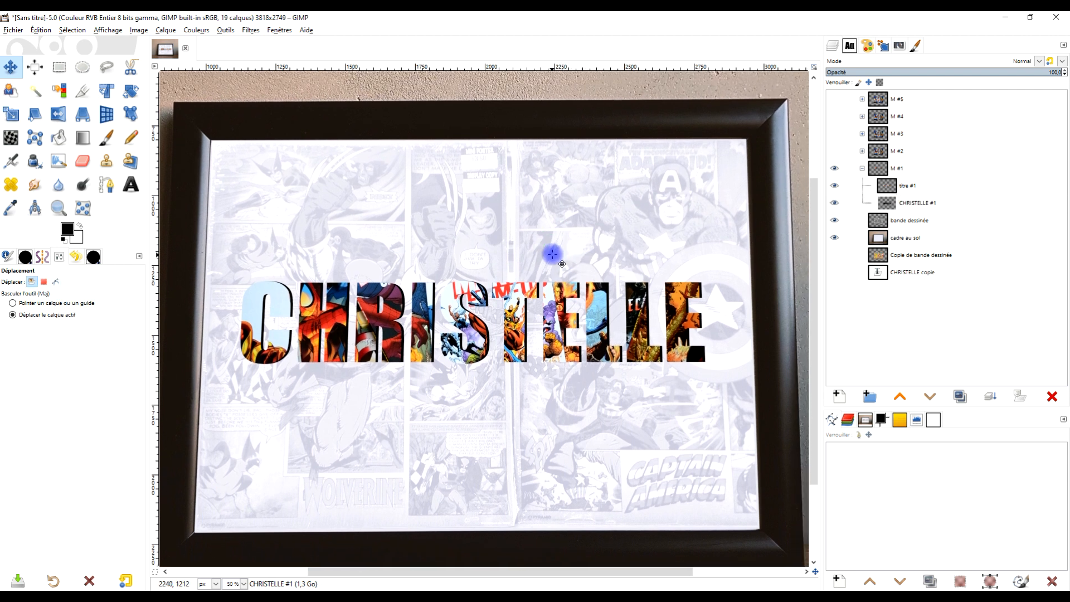
# Step: Collapse and hide group "M #1", and show and expand group "M #2" in its place
pyautogui.click(863, 169)
pyautogui.click(832, 169)
pyautogui.click(834, 150)
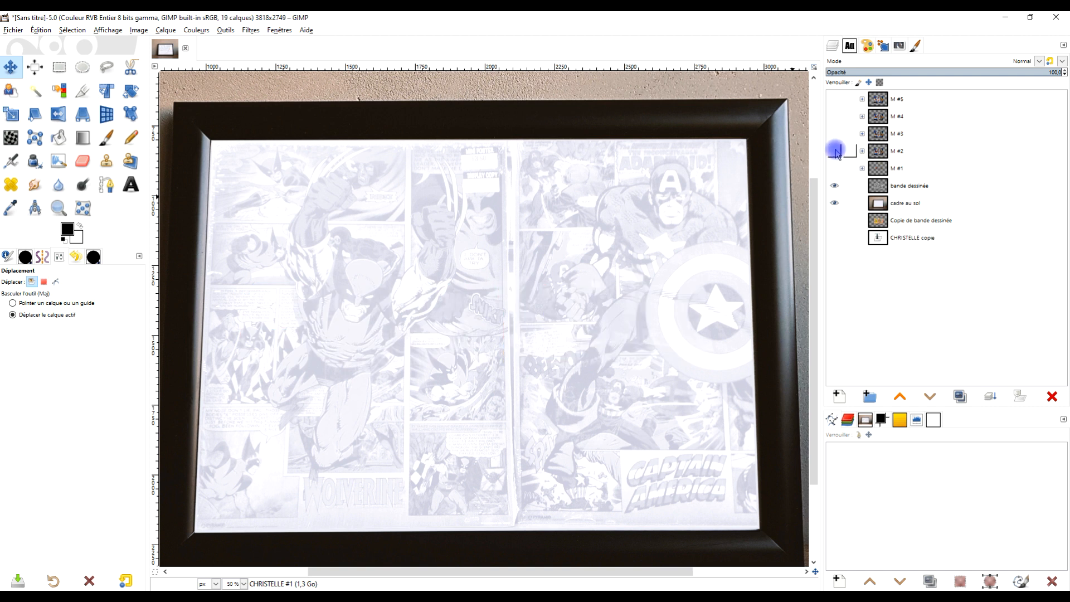
pyautogui.click(863, 151)
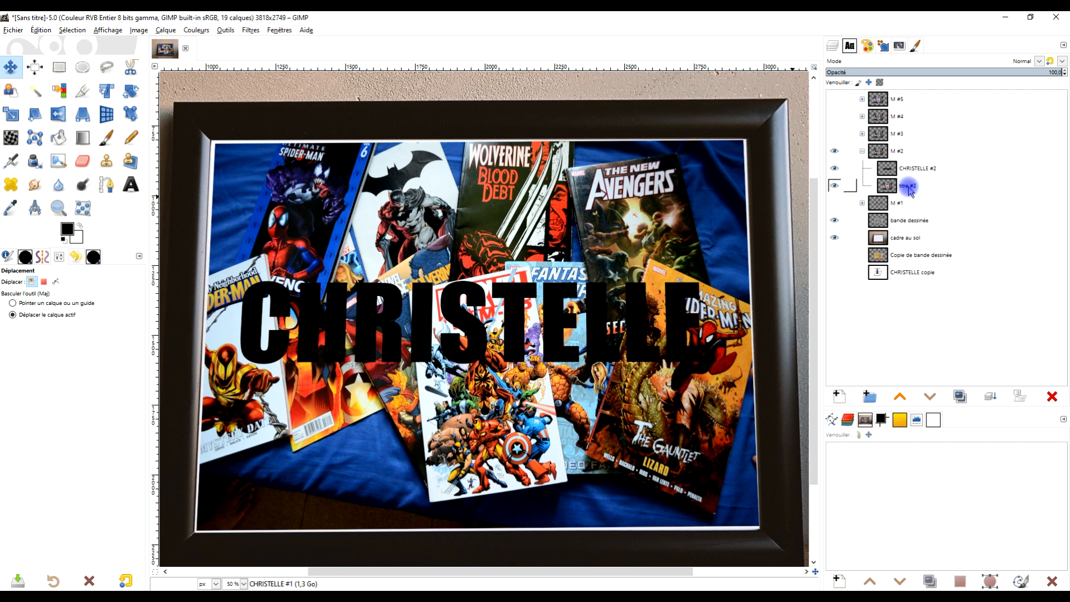
# Step: Make the first-name layer in group "M #2" active and select its letters from the layer's alpha
pyautogui.click(892, 170)
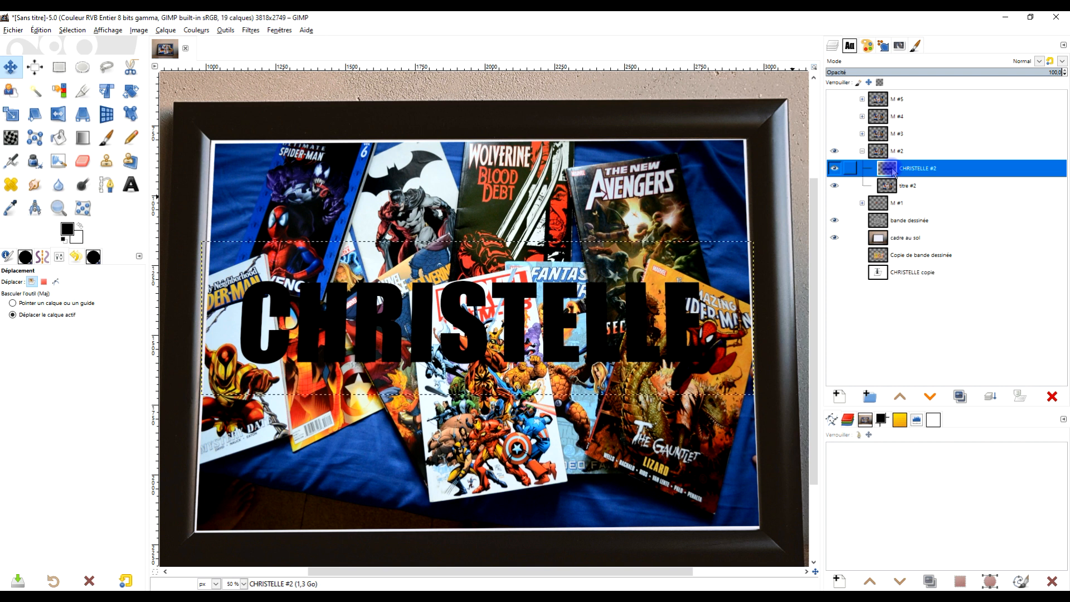
pyautogui.rightClick(894, 172)
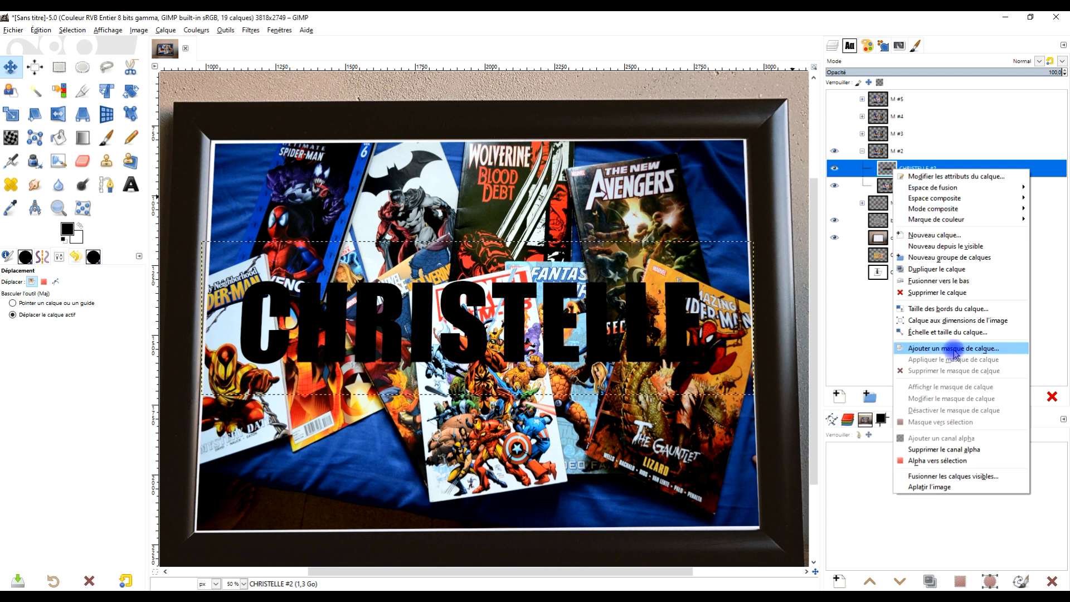
pyautogui.click(946, 461)
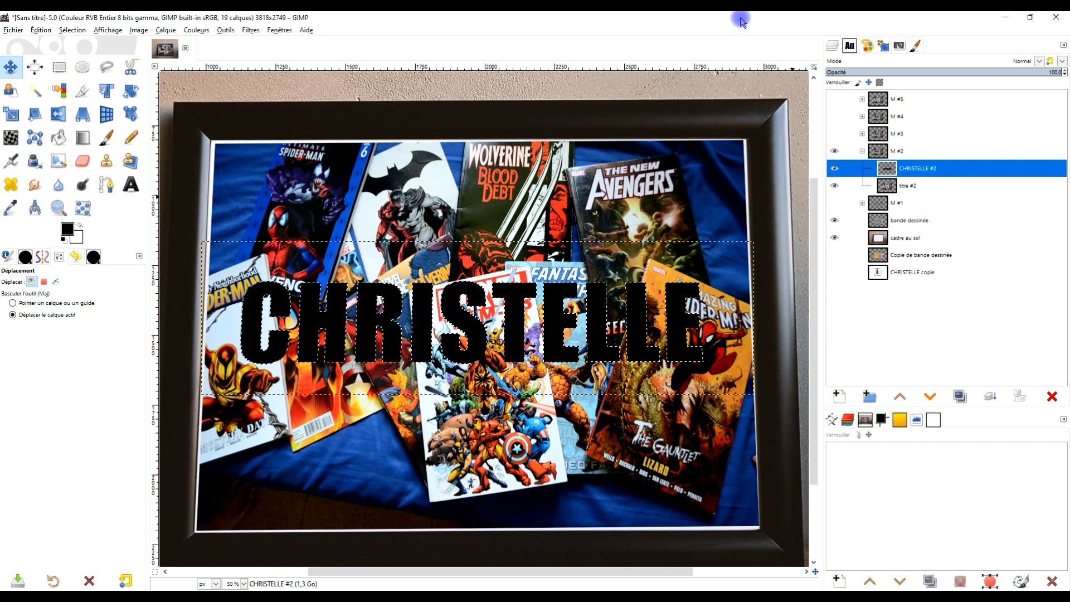
# Step: Clear the alpha selection and reselect the black letters with the Select by Color tool
pyautogui.click(59, 90)
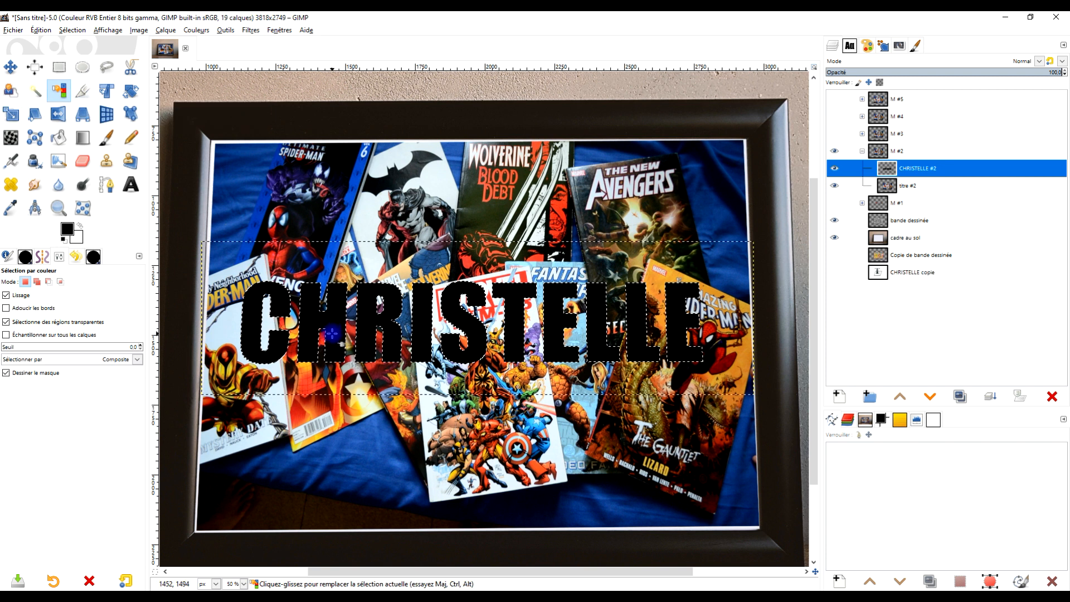
pyautogui.moveTo(312, 322); pyautogui.dragTo(313, 321)
pyautogui.click(72, 31)
pyautogui.click(84, 53)
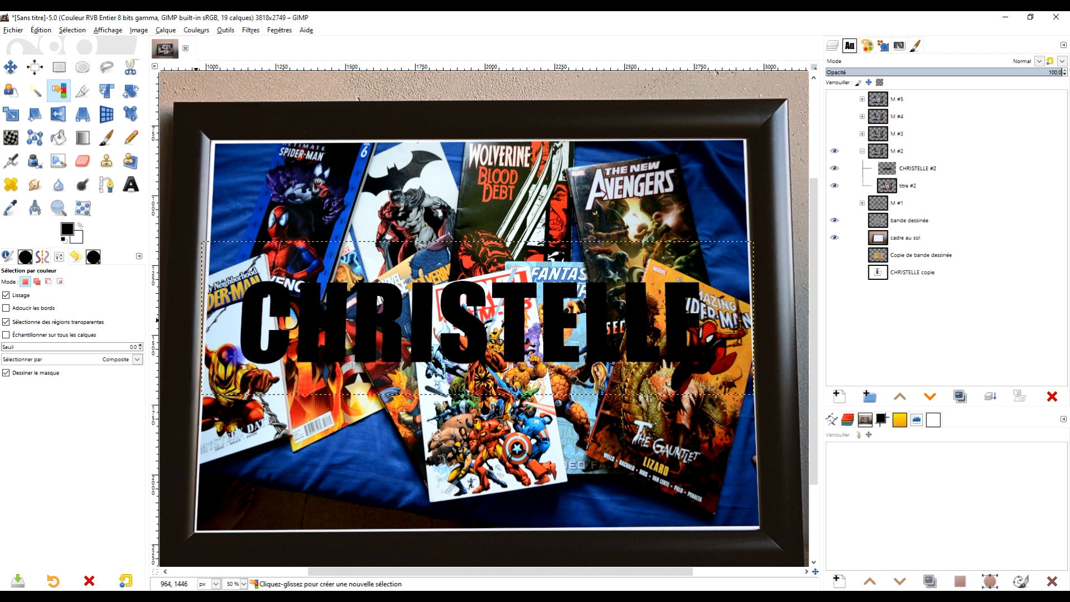
pyautogui.moveTo(333, 317); pyautogui.dragTo(314, 317)
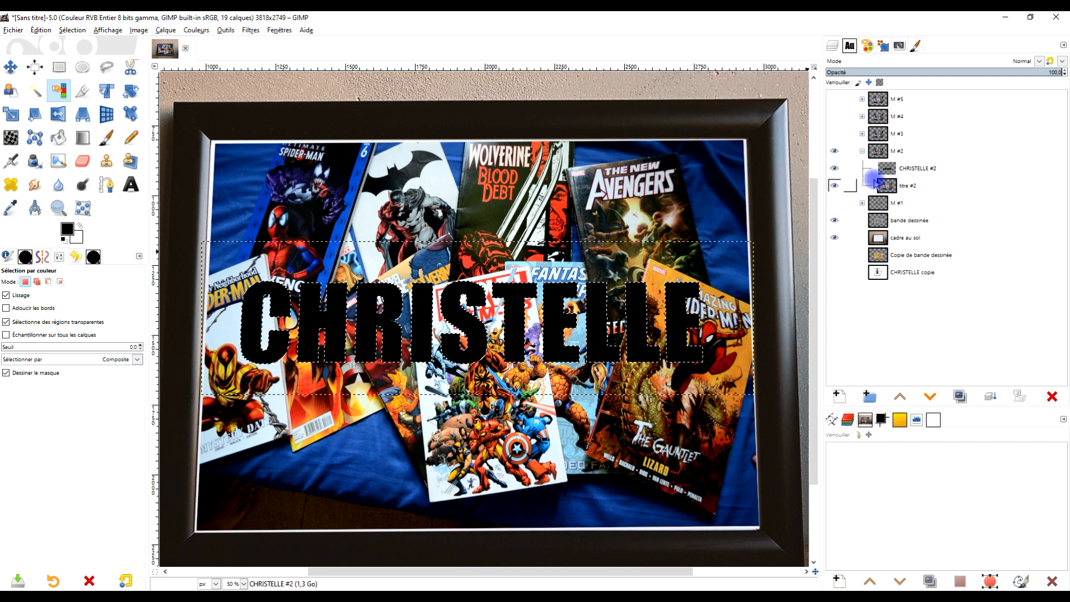
# Step: Lower the first-name layer below "titre #2" in group "M #2" and make "titre #2" the active layer
pyautogui.click(892, 169)
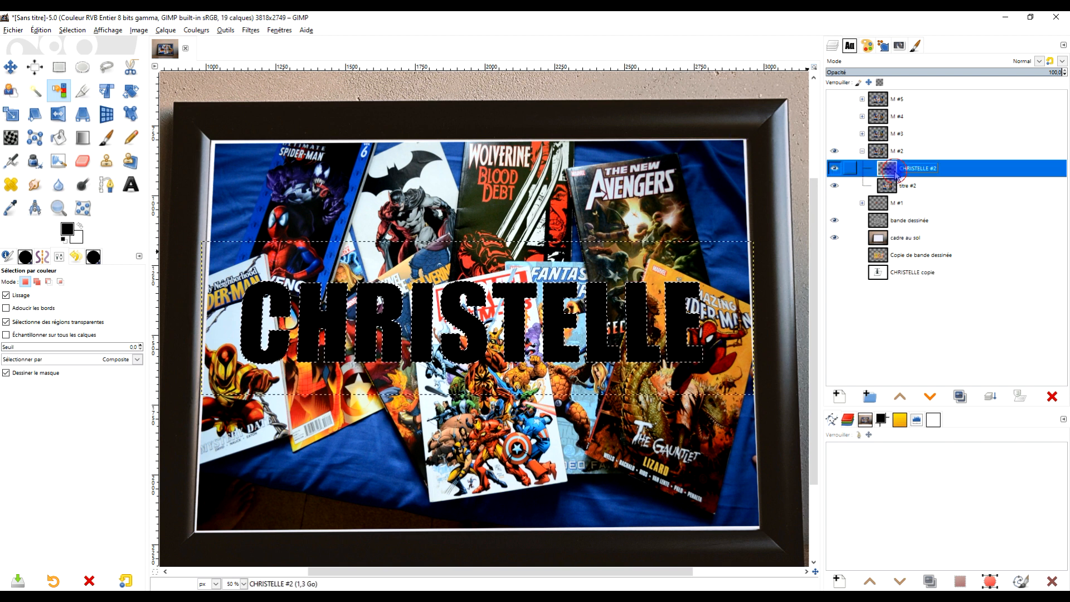
pyautogui.click(930, 397)
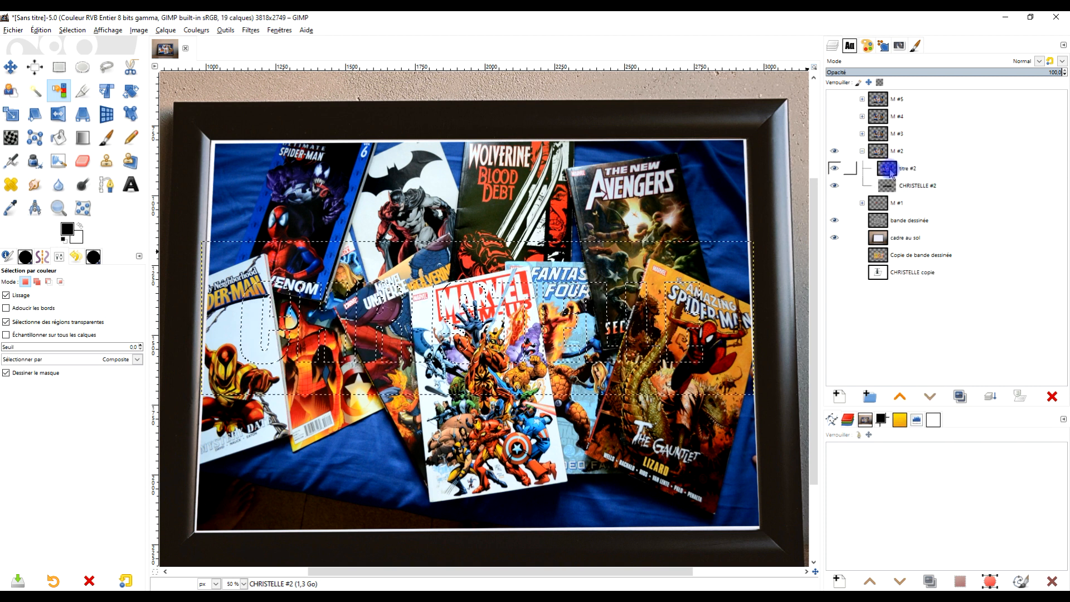
pyautogui.click(892, 174)
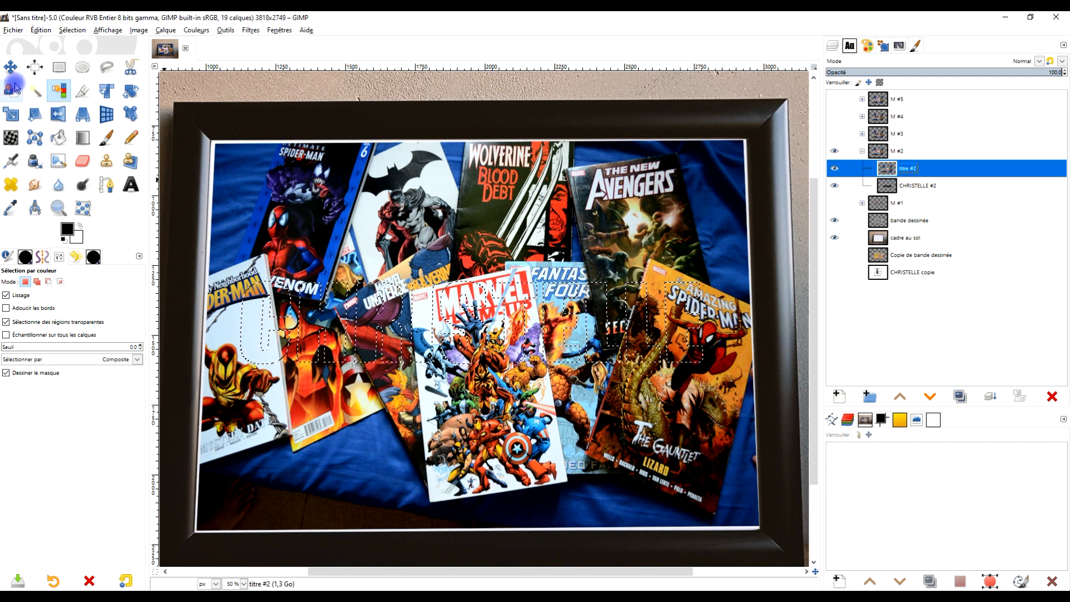
# Step: Set the Move tool to move the selection and shift the letter outline slightly right and down over the comic covers
pyautogui.click(11, 68)
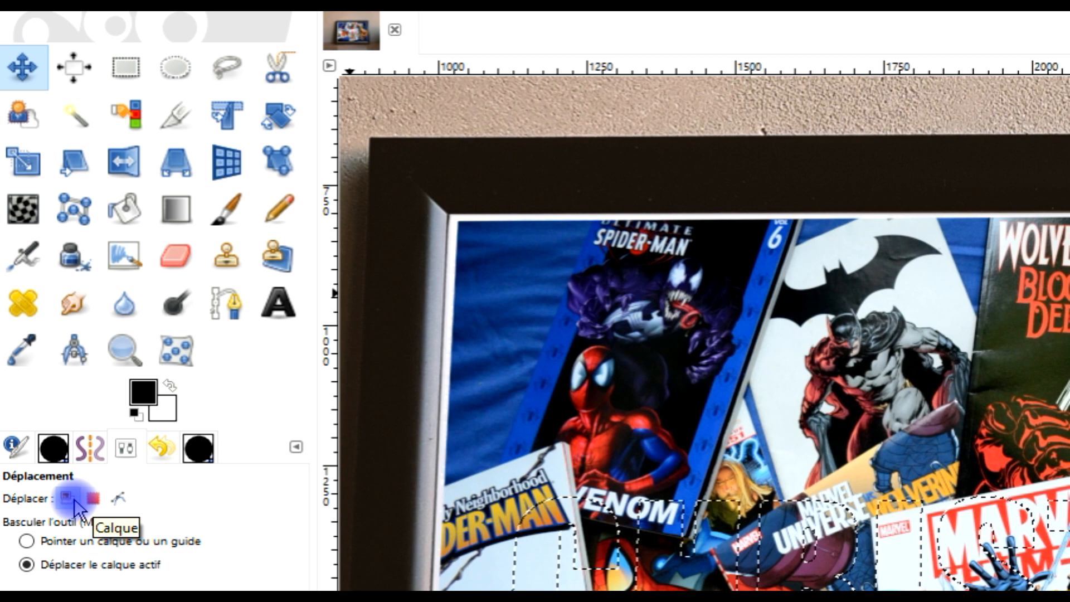
pyautogui.click(89, 499)
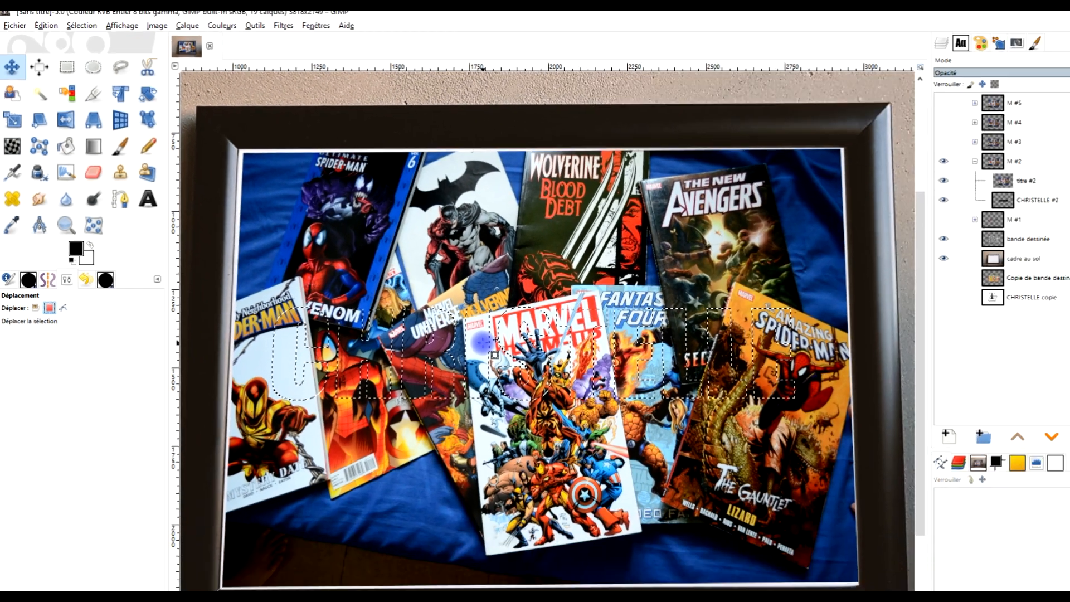
pyautogui.scroll(3, 483, 343)
pyautogui.moveTo(486, 325); pyautogui.dragTo(488, 274)
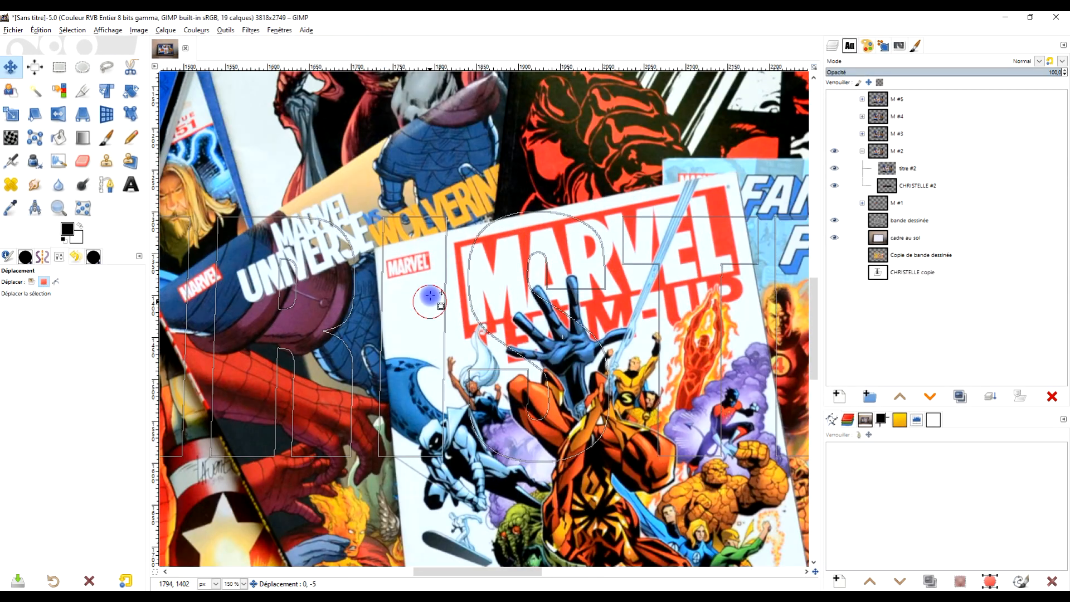
pyautogui.moveTo(432, 251); pyautogui.dragTo(431, 336)
pyautogui.scroll(-3, 430, 336)
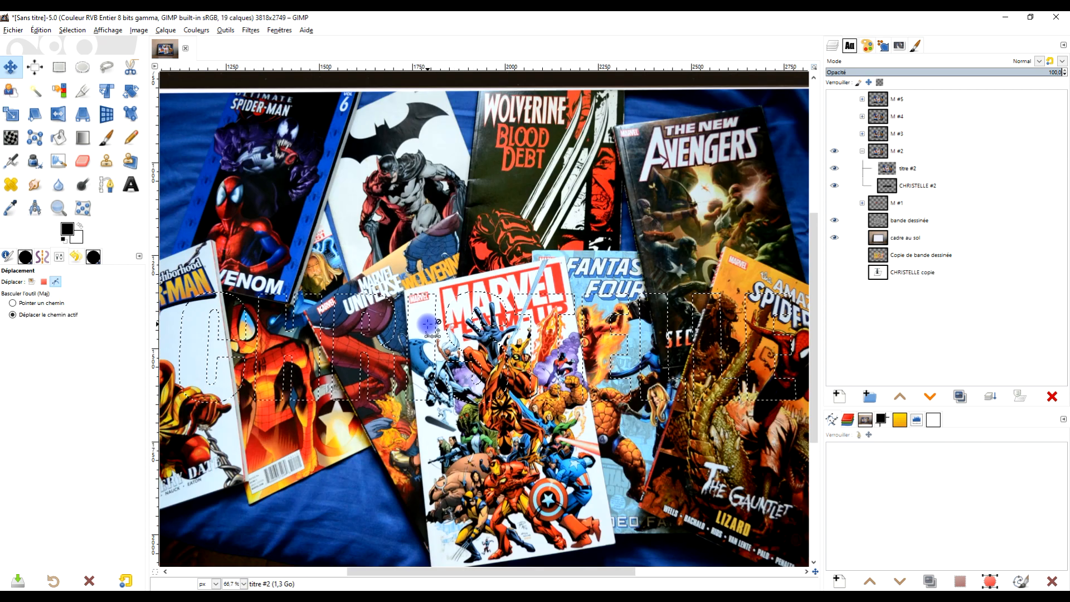
pyautogui.scroll(3, 431, 299)
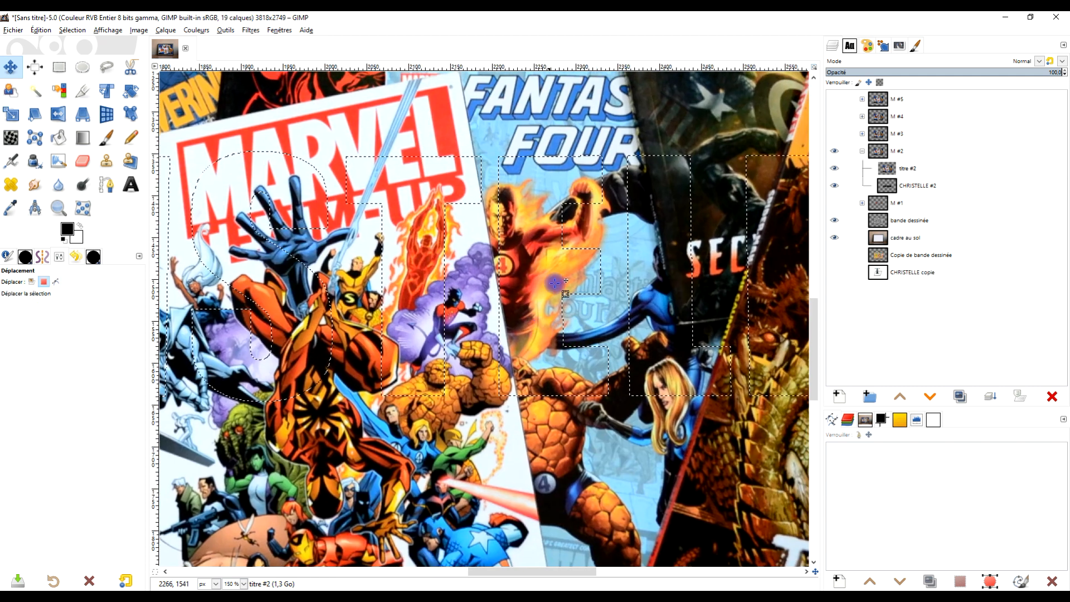
pyautogui.moveTo(539, 239); pyautogui.dragTo(514, 229)
pyautogui.scroll(-5, 518, 280)
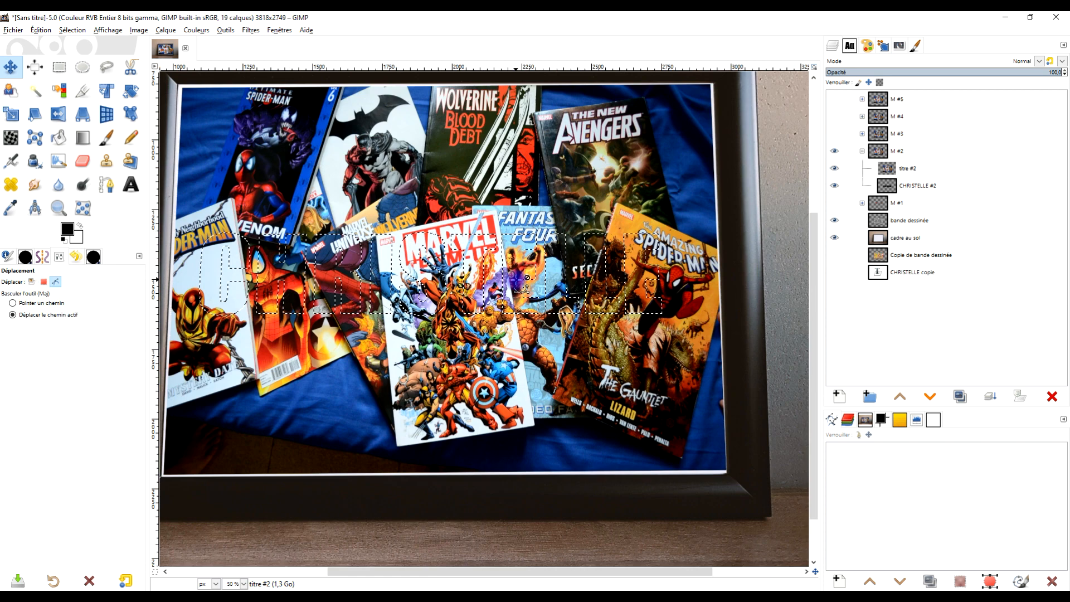
pyautogui.scroll(2, 505, 300)
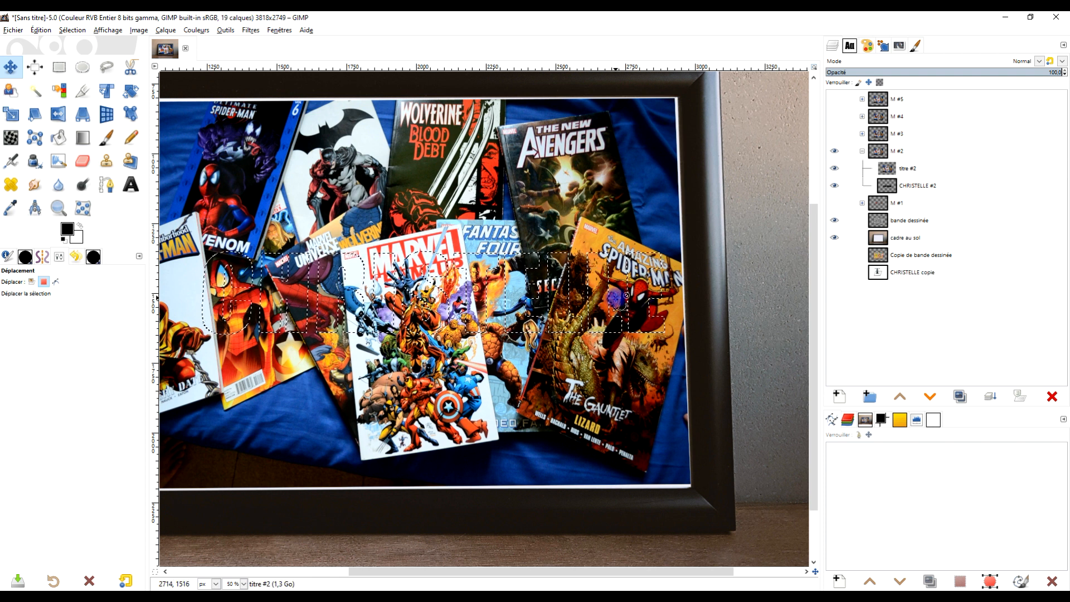
pyautogui.scroll(2, 627, 295)
pyautogui.moveTo(650, 289); pyautogui.dragTo(639, 295)
pyautogui.scroll(-2, 557, 301)
pyautogui.moveTo(554, 303); pyautogui.dragTo(678, 290)
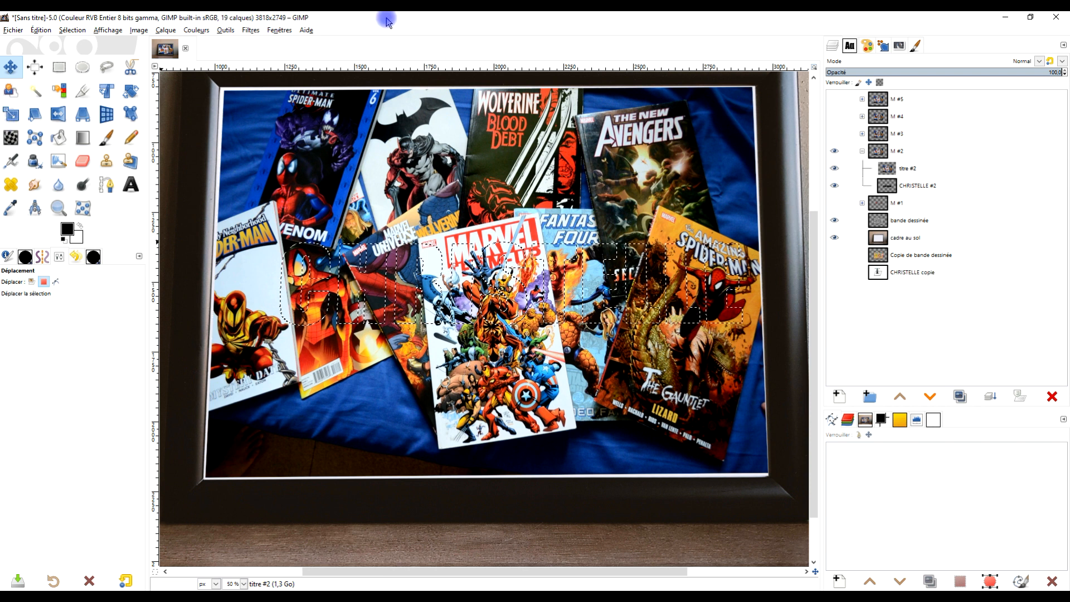
# Step: Invert the letter selection, clear everything outside the letters in "titre #2", and remove the selection
pyautogui.click(71, 30)
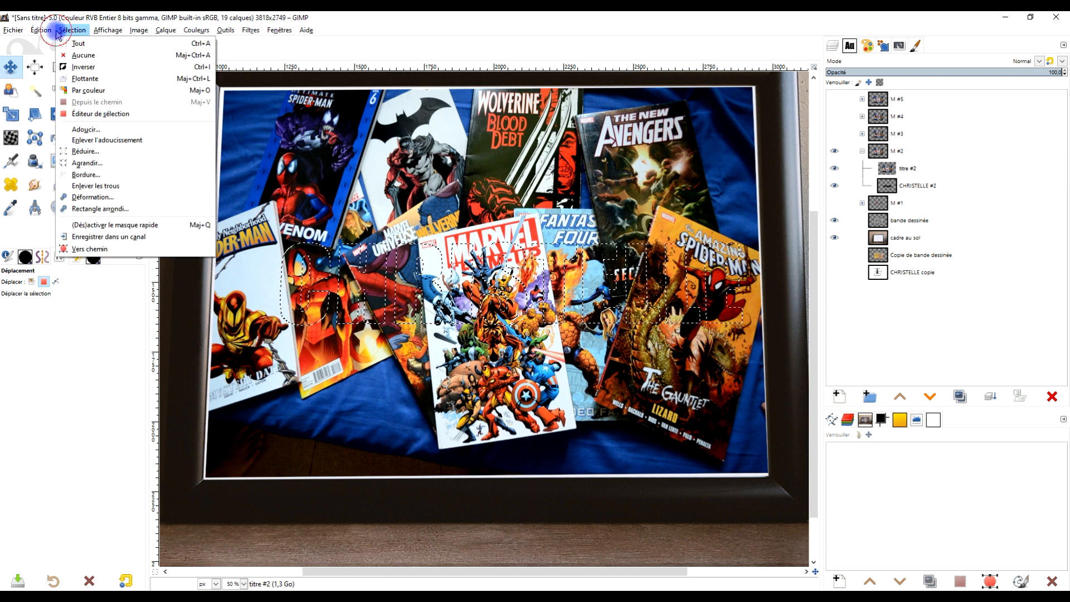
pyautogui.click(97, 67)
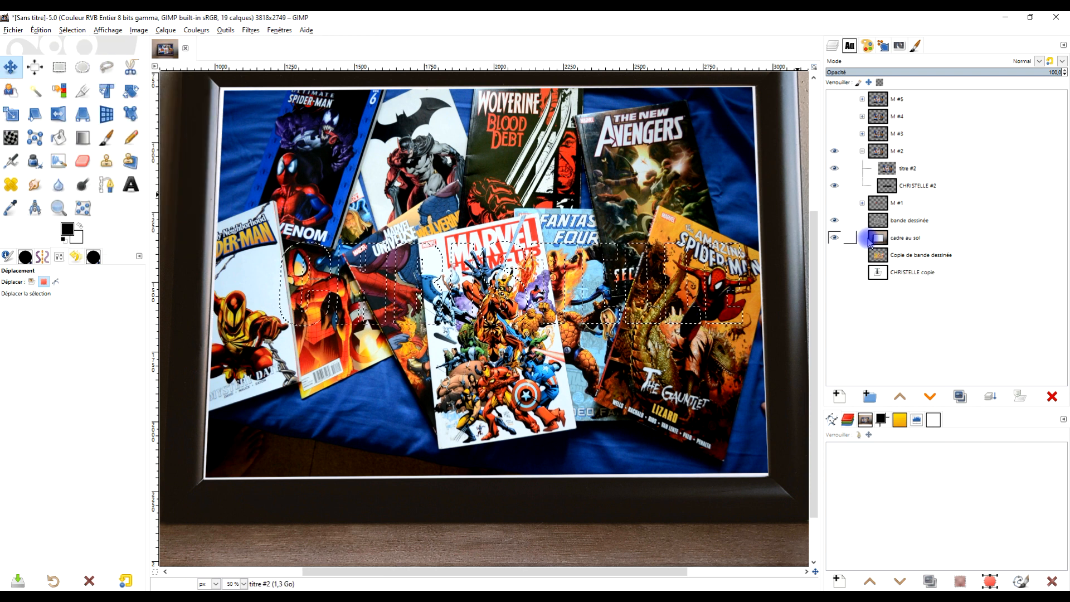
pyautogui.click(917, 170)
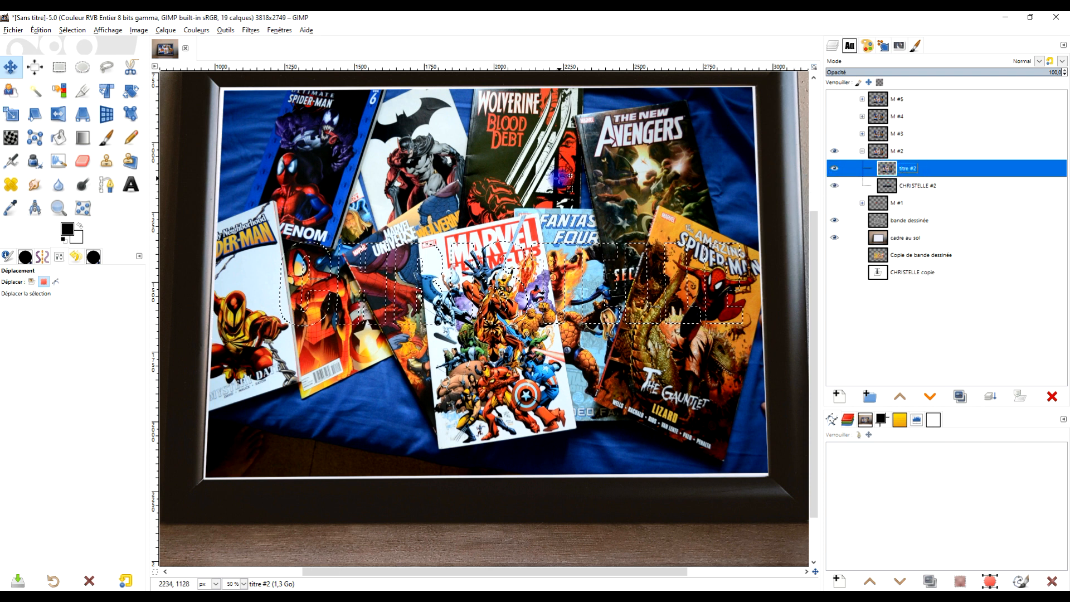
pyautogui.press('Delete')
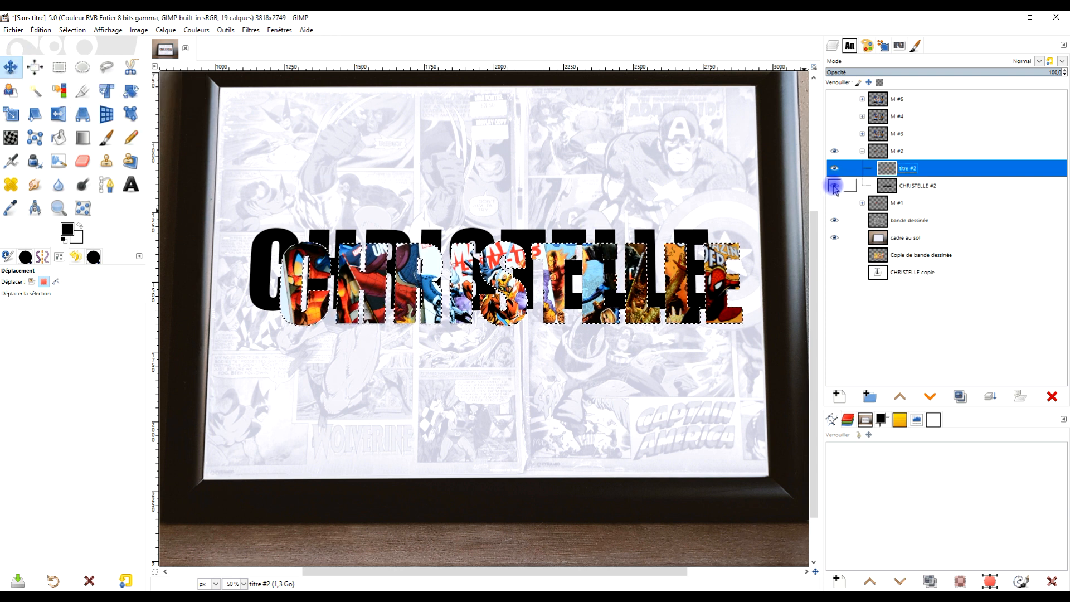
pyautogui.click(63, 31)
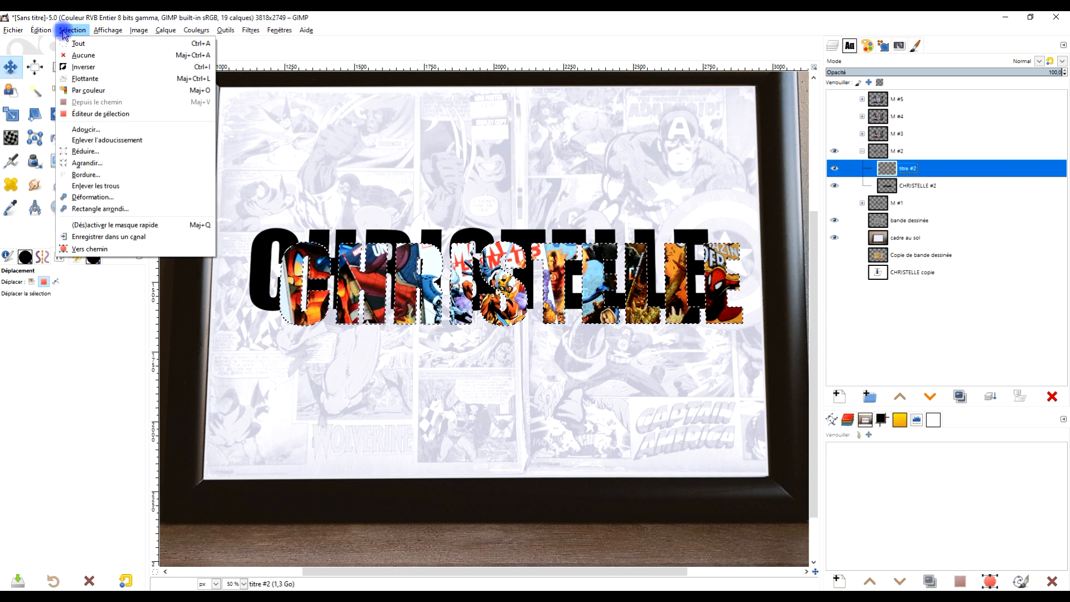
pyautogui.click(76, 55)
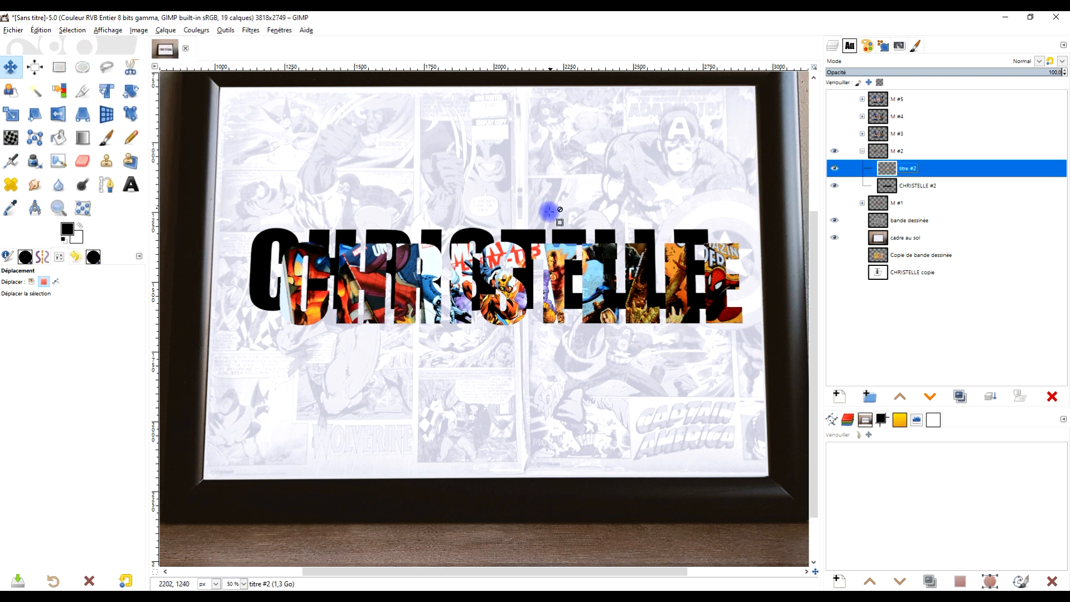
# Step: Set the Move tool to layer mode, align the black first-name layer behind the comic-filled letters, and link it with "titre #2"
pyautogui.click(892, 186)
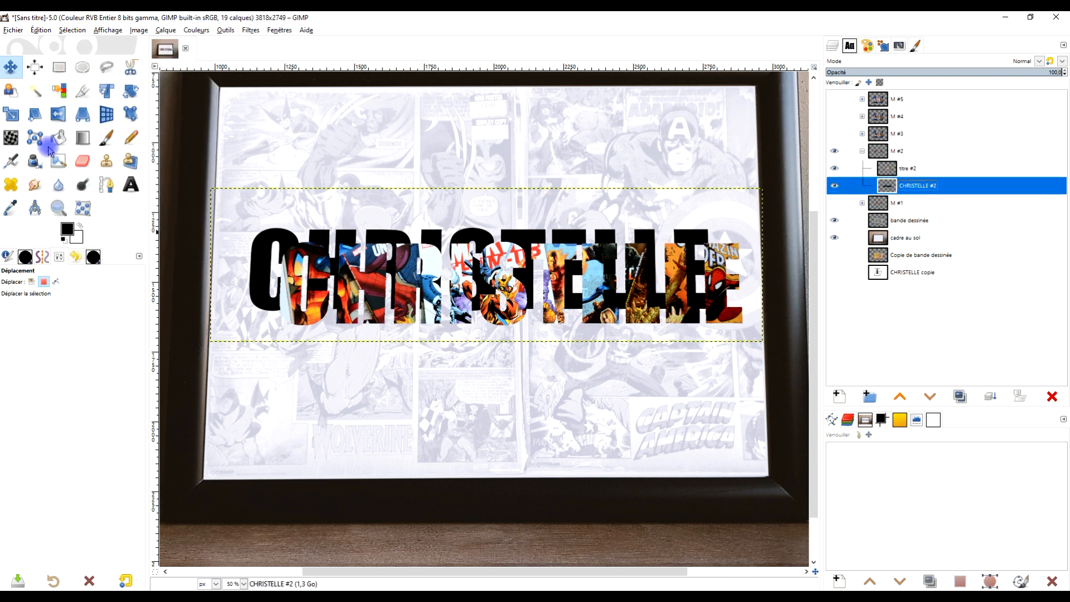
pyautogui.click(37, 115)
pyautogui.click(32, 101)
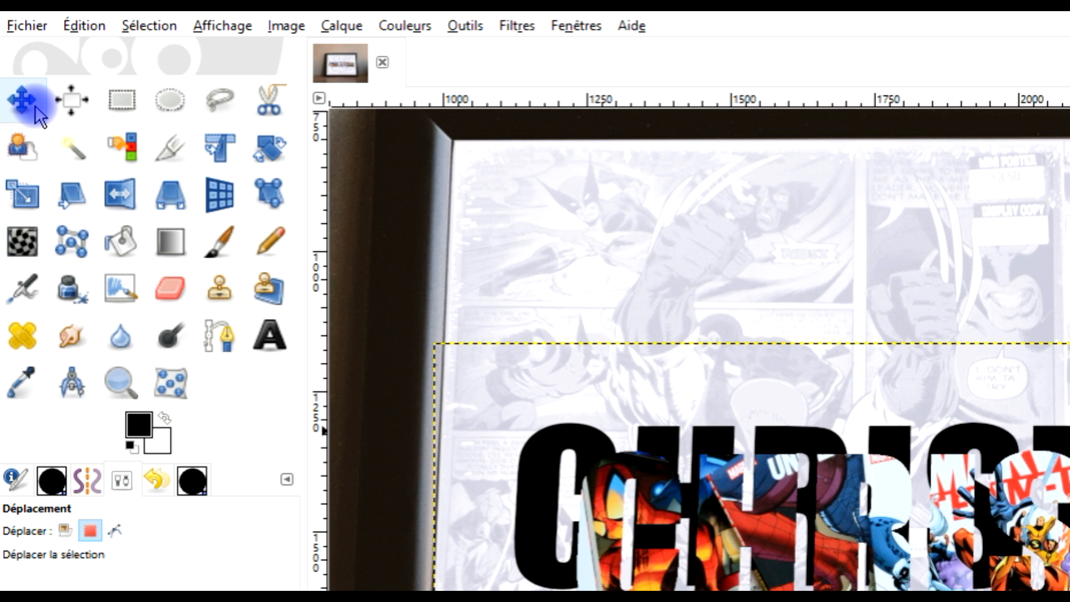
pyautogui.click(65, 531)
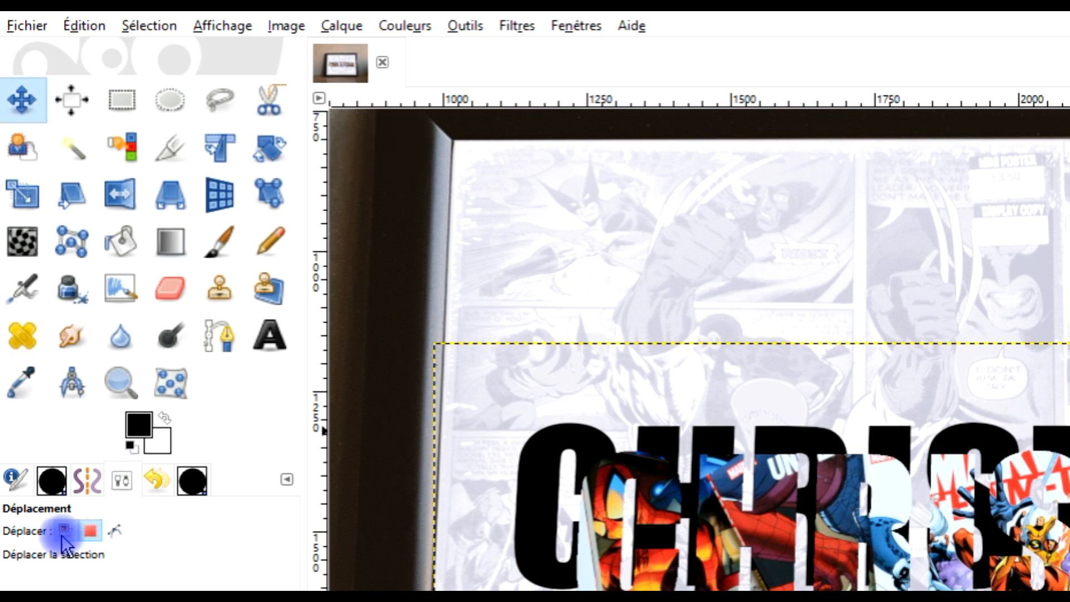
pyautogui.click(62, 534)
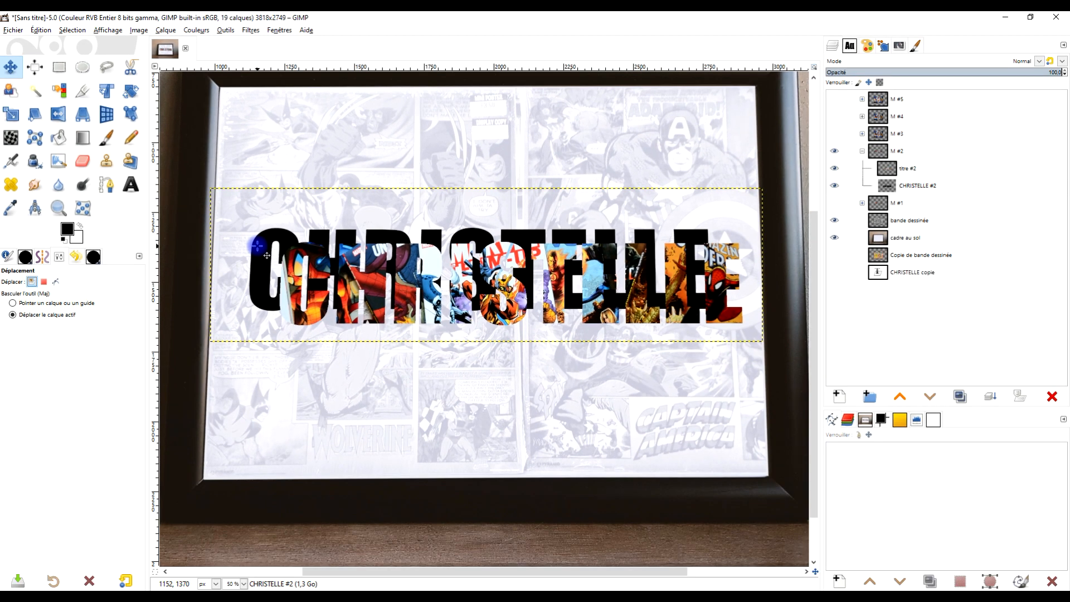
pyautogui.click(35, 282)
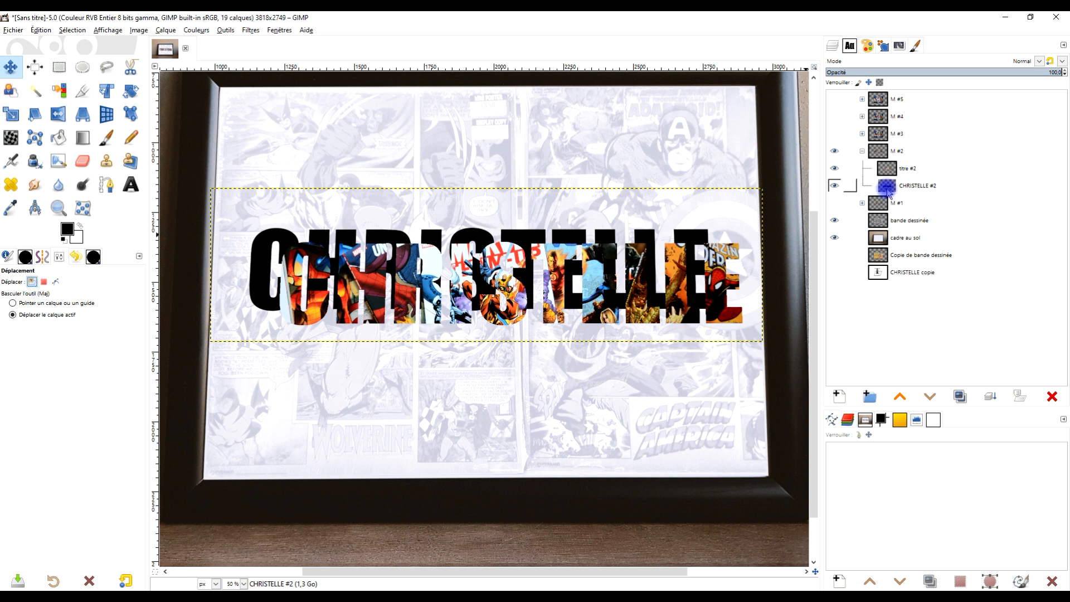
pyautogui.click(910, 187)
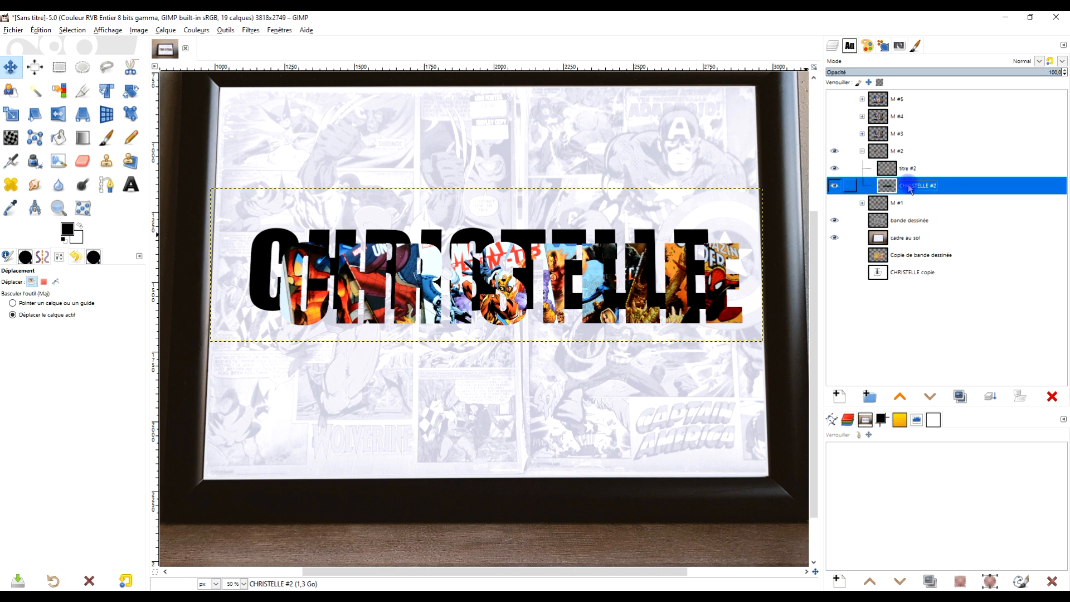
pyautogui.click(274, 267)
pyautogui.moveTo(285, 279); pyautogui.dragTo(309, 283)
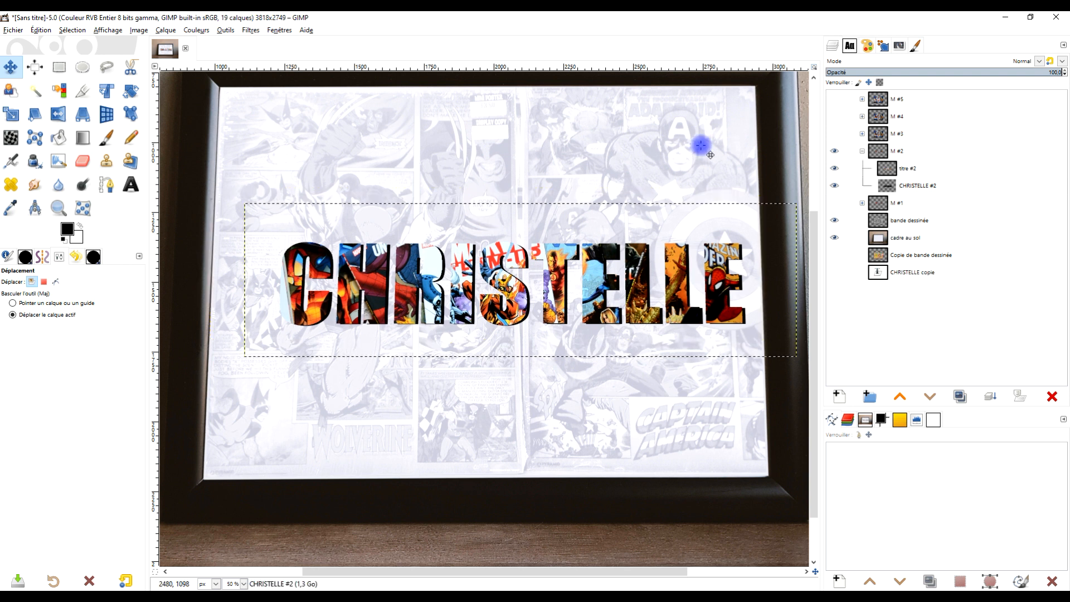
pyautogui.click(851, 188)
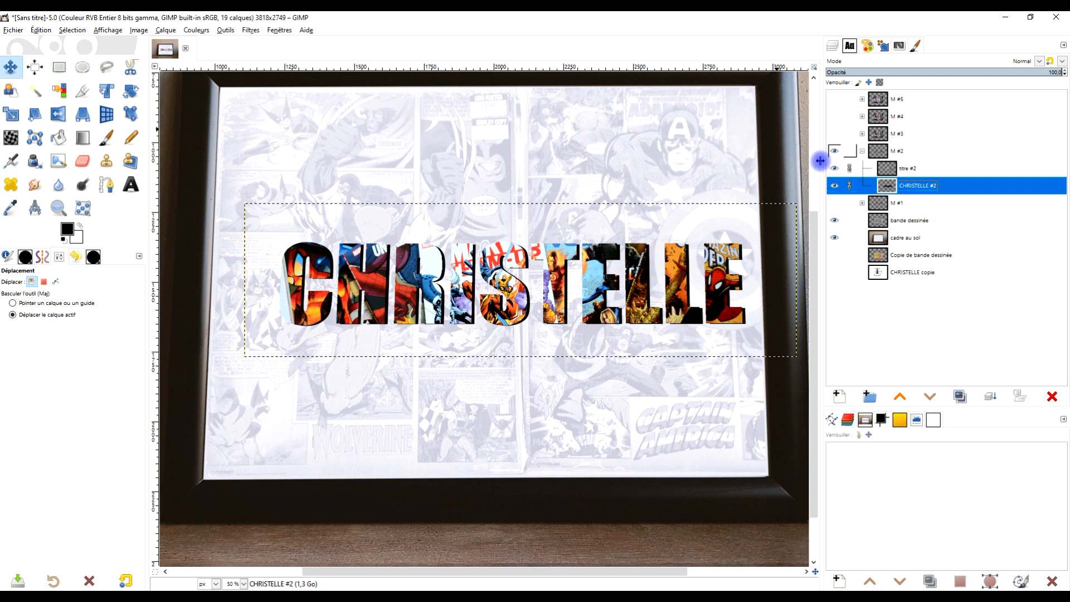
# Step: Move the linked comic-filled title to the middle of the framed poster, and collapse and hide group "M #2"
pyautogui.moveTo(431, 263); pyautogui.dragTo(400, 252)
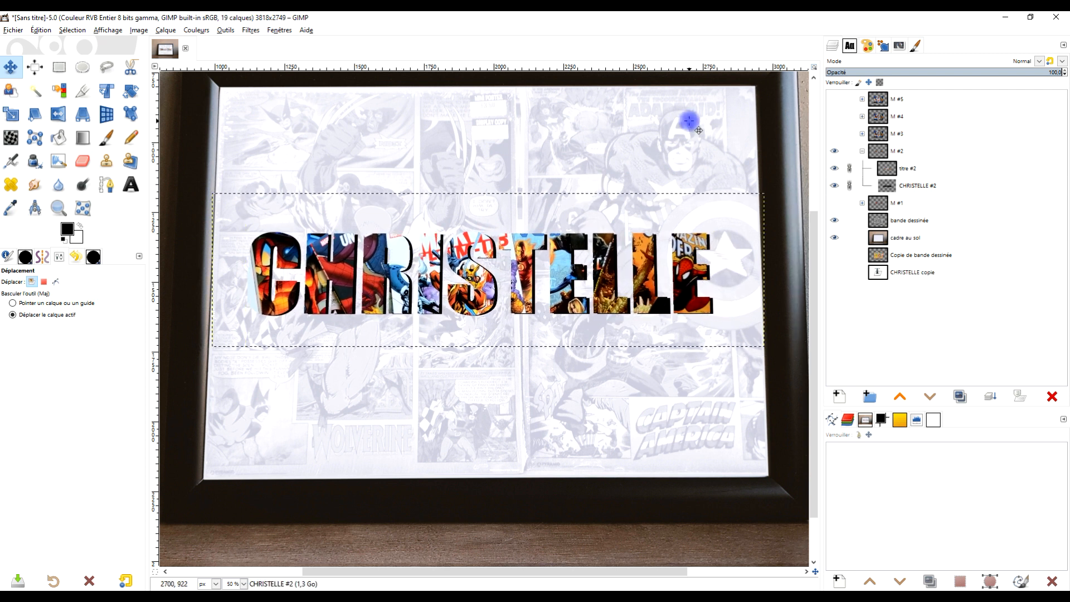
pyautogui.moveTo(592, 207); pyautogui.dragTo(600, 237)
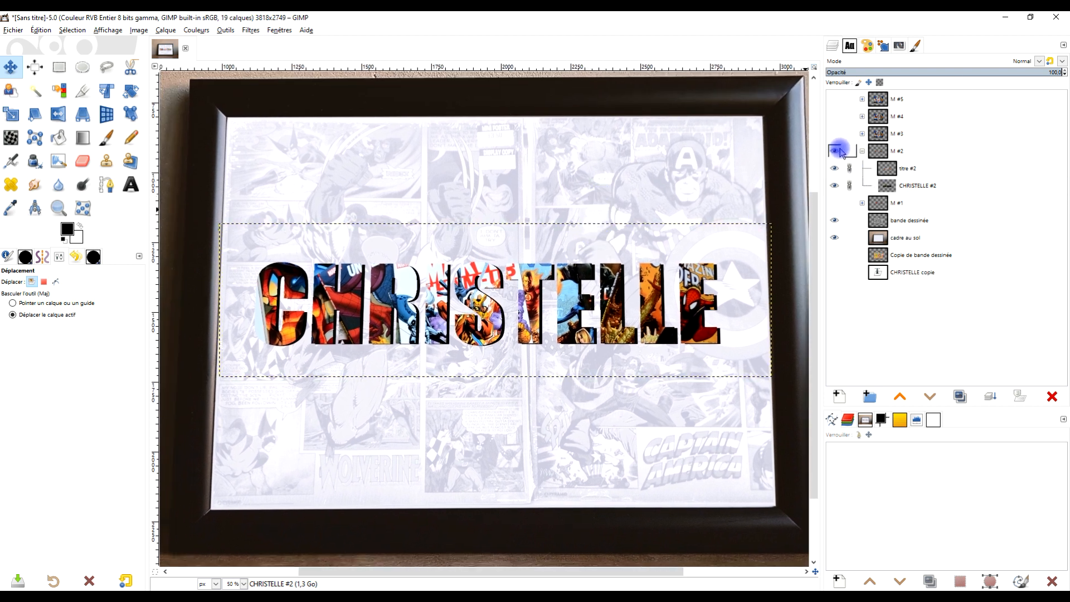
pyautogui.click(863, 152)
pyautogui.click(838, 152)
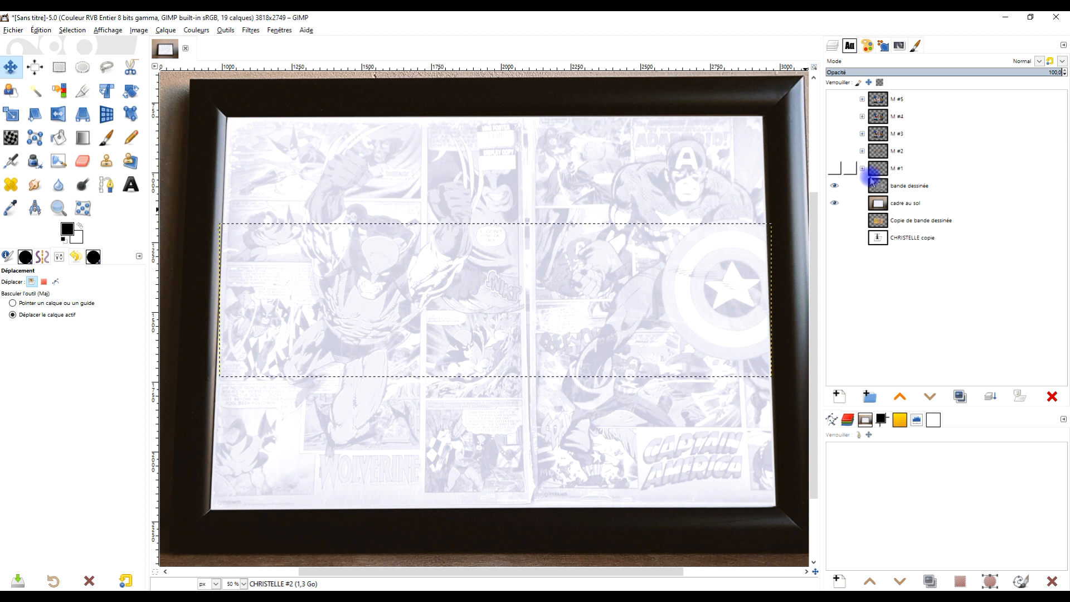
# Step: Show and expand group "M #3", create a selection from the alpha of its first-name layer, and hide that layer
pyautogui.click(834, 133)
pyautogui.click(863, 134)
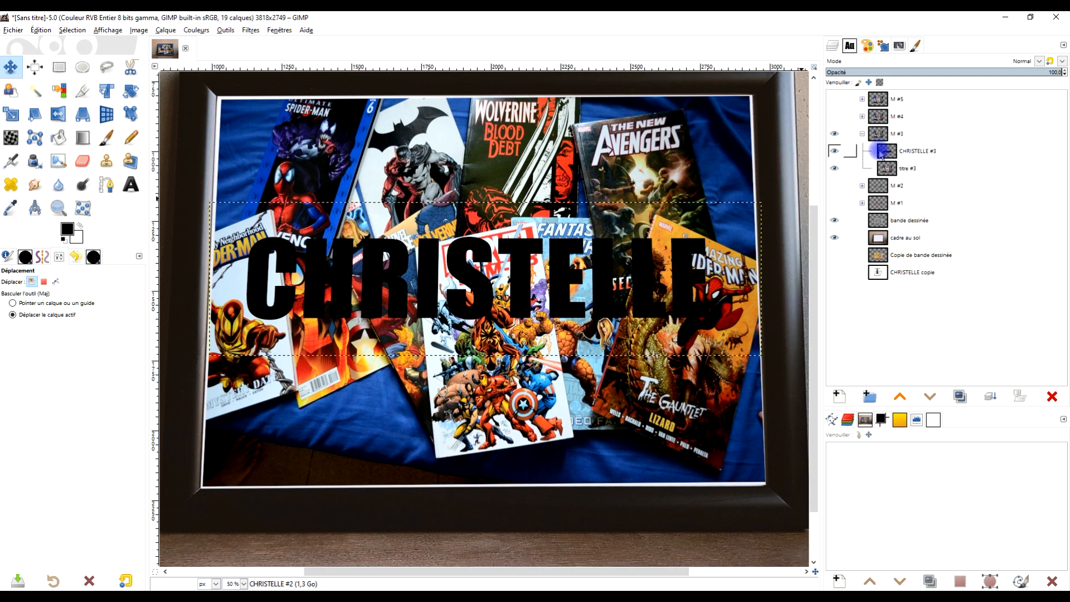
pyautogui.rightClick(886, 153)
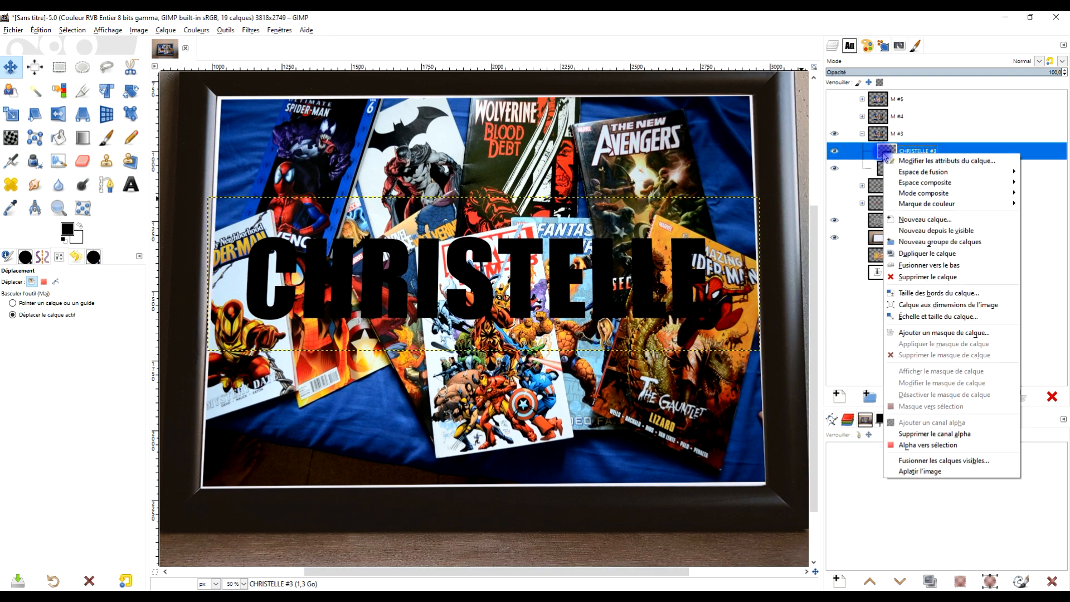
pyautogui.click(915, 445)
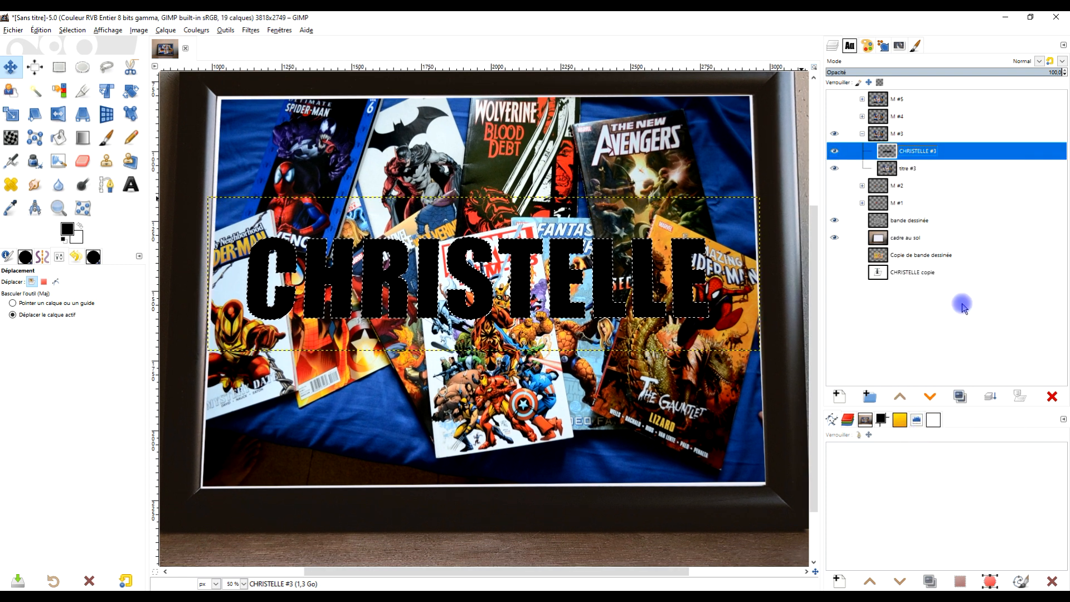
pyautogui.click(834, 153)
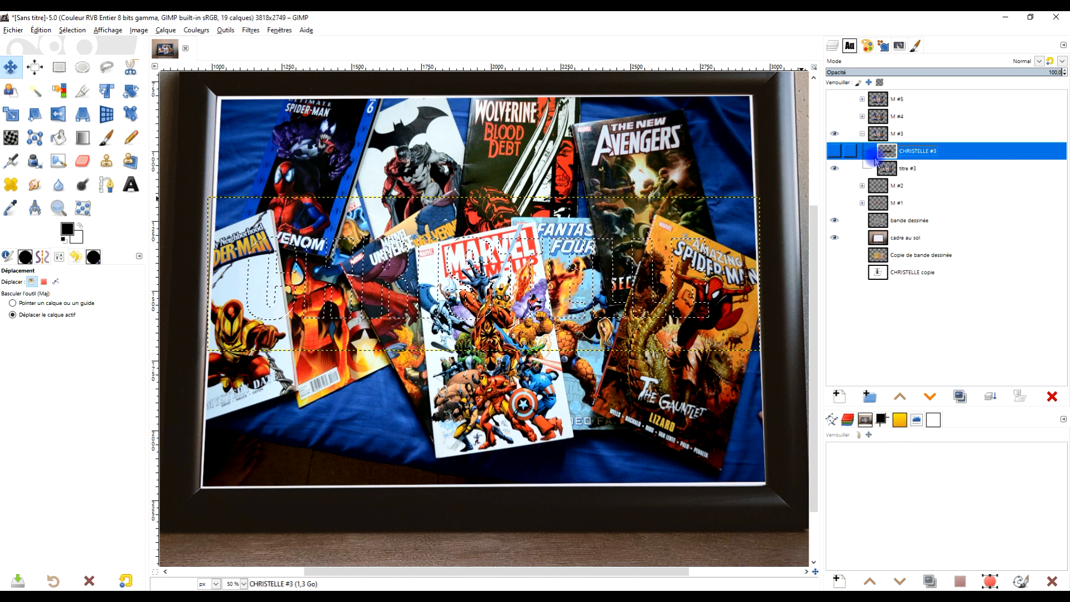
# Step: Lower the first-name layer below "titre #3" and add a layer mask to "titre #3" initialised from the selection
pyautogui.click(930, 397)
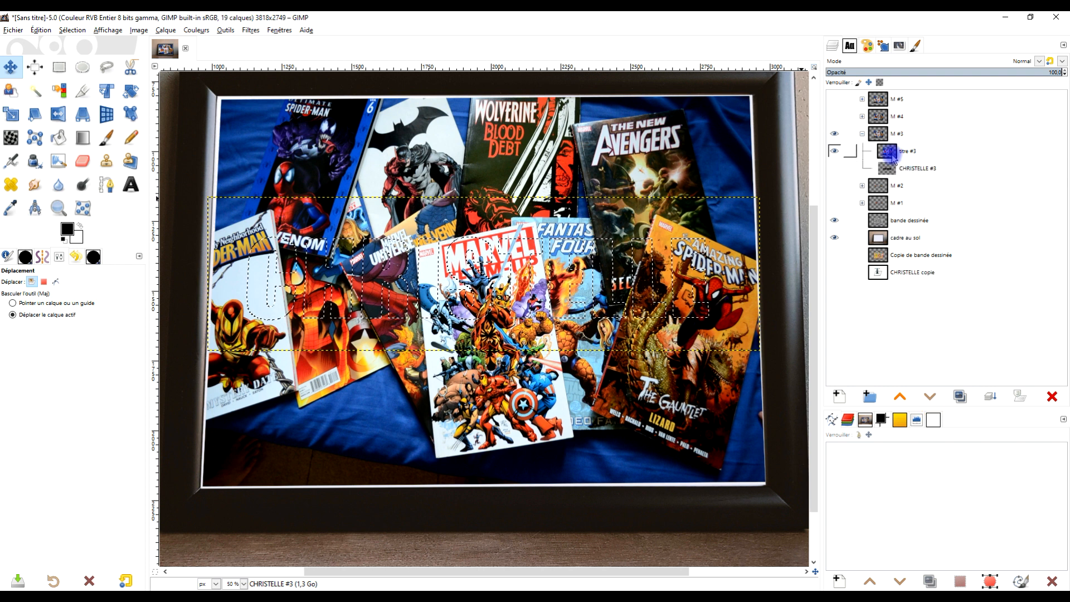
pyautogui.click(907, 151)
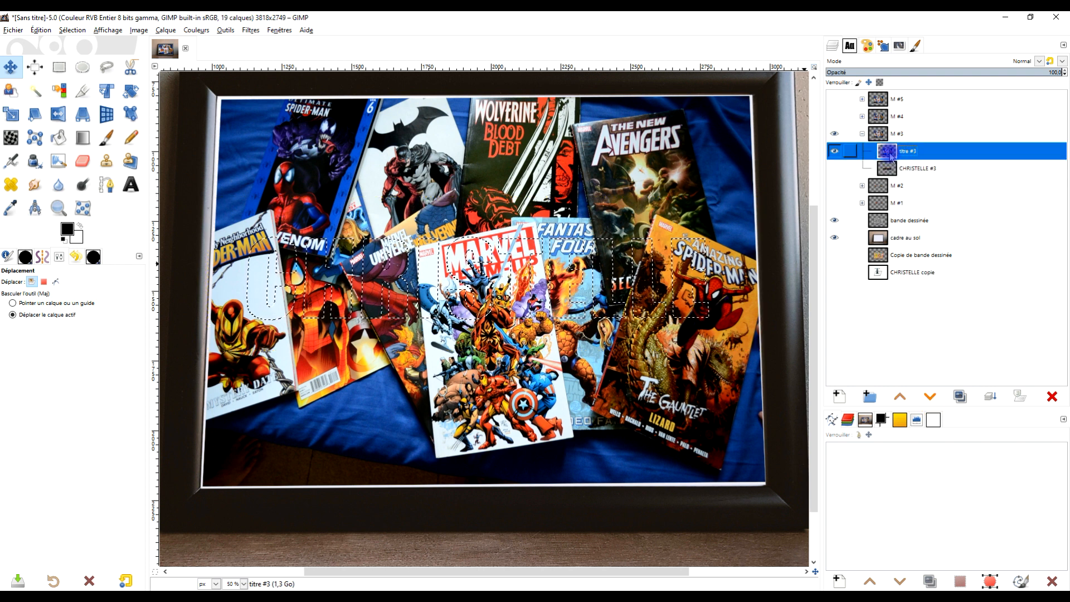
pyautogui.rightClick(890, 156)
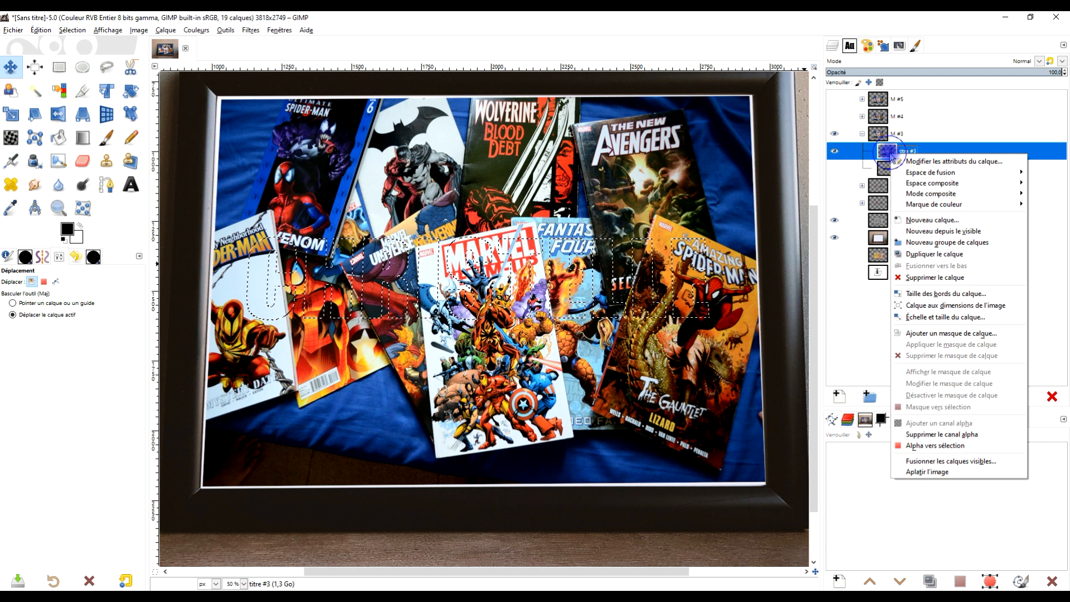
pyautogui.click(967, 333)
pyautogui.click(924, 347)
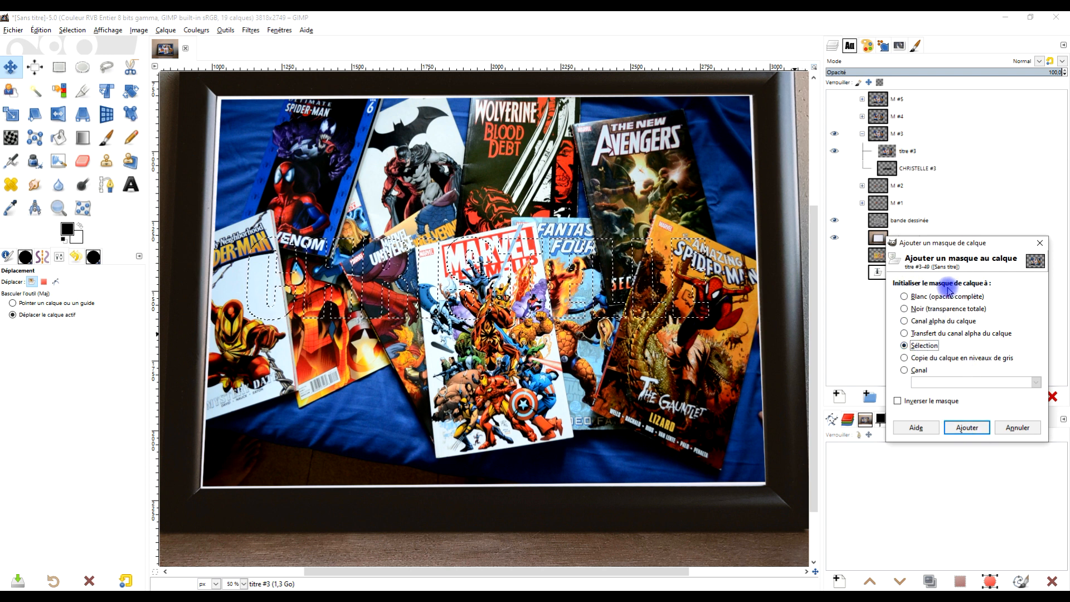
pyautogui.click(968, 434)
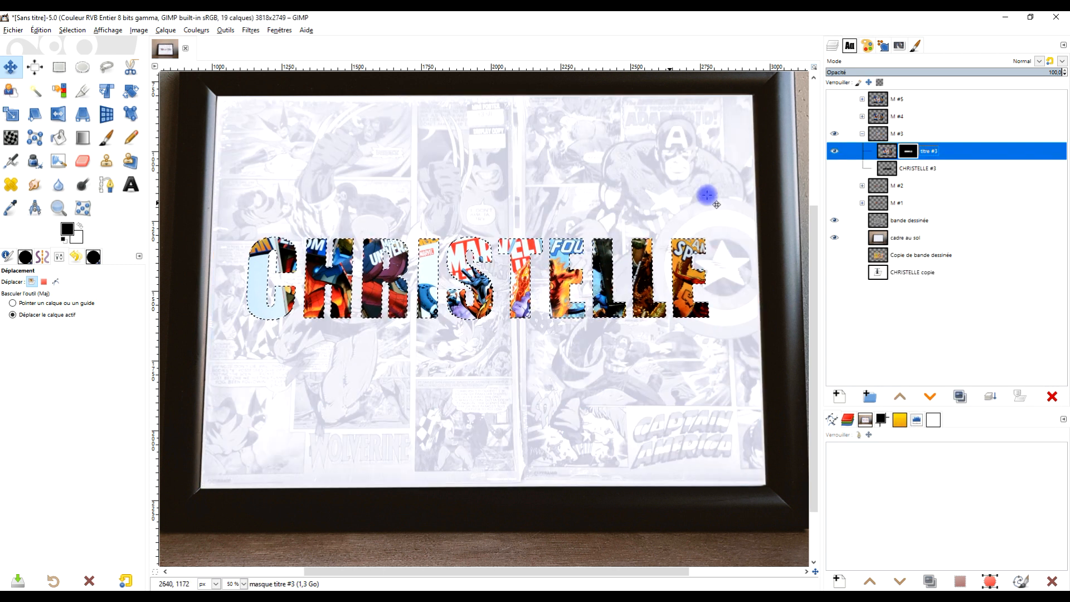
# Step: Make the first-name layer in group "M #3" active and remove the letter selection
pyautogui.click(887, 169)
pyautogui.click(888, 170)
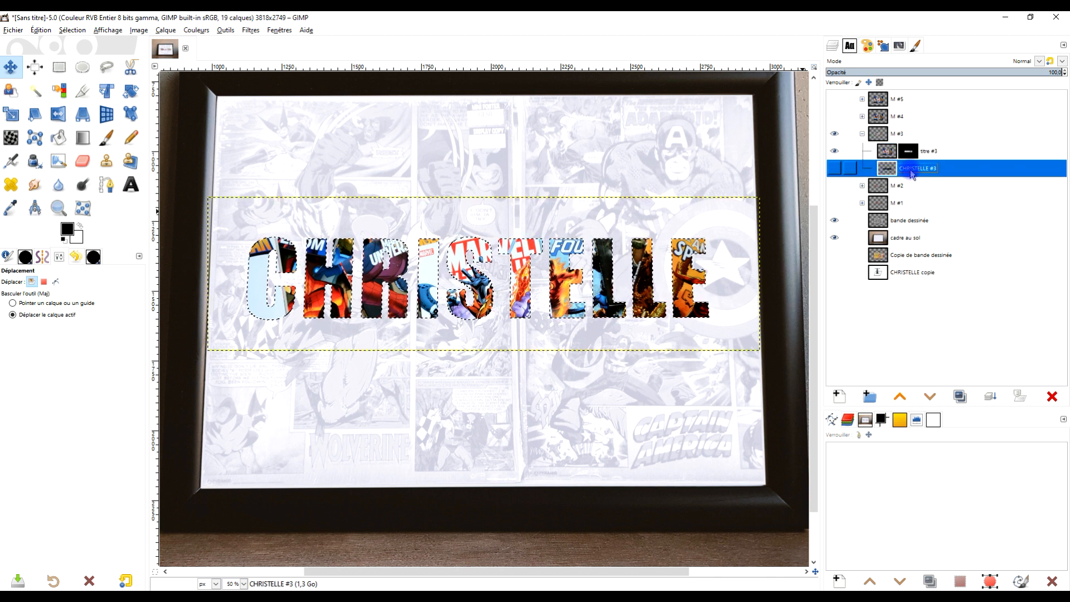
pyautogui.click(73, 30)
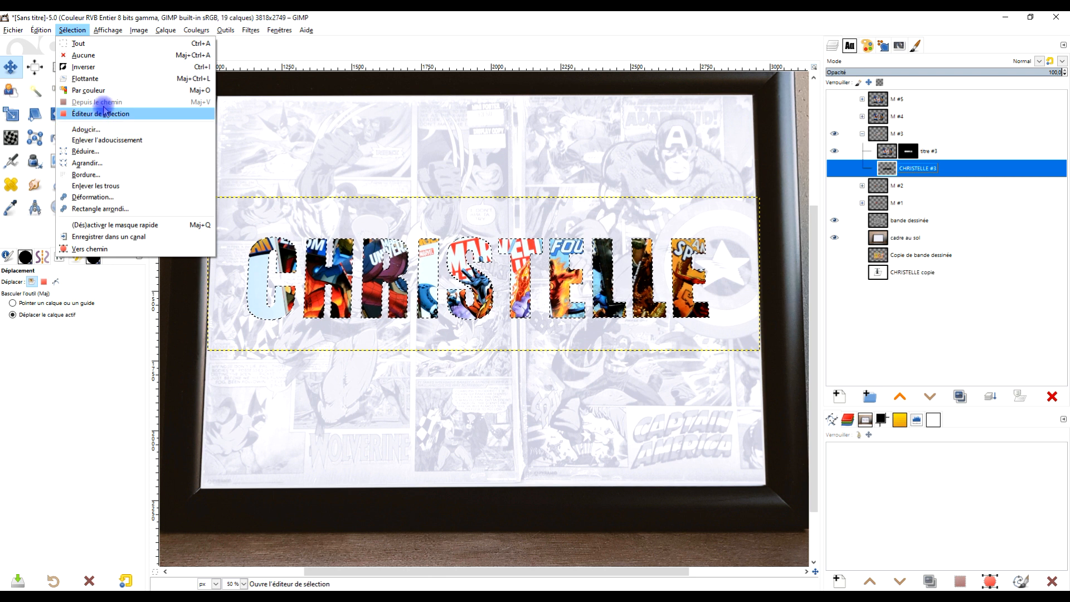
pyautogui.click(106, 56)
# Step: Show the black first-name layer and offset it slightly to the right behind the masked comic letters with the Move tool
pyautogui.click(10, 67)
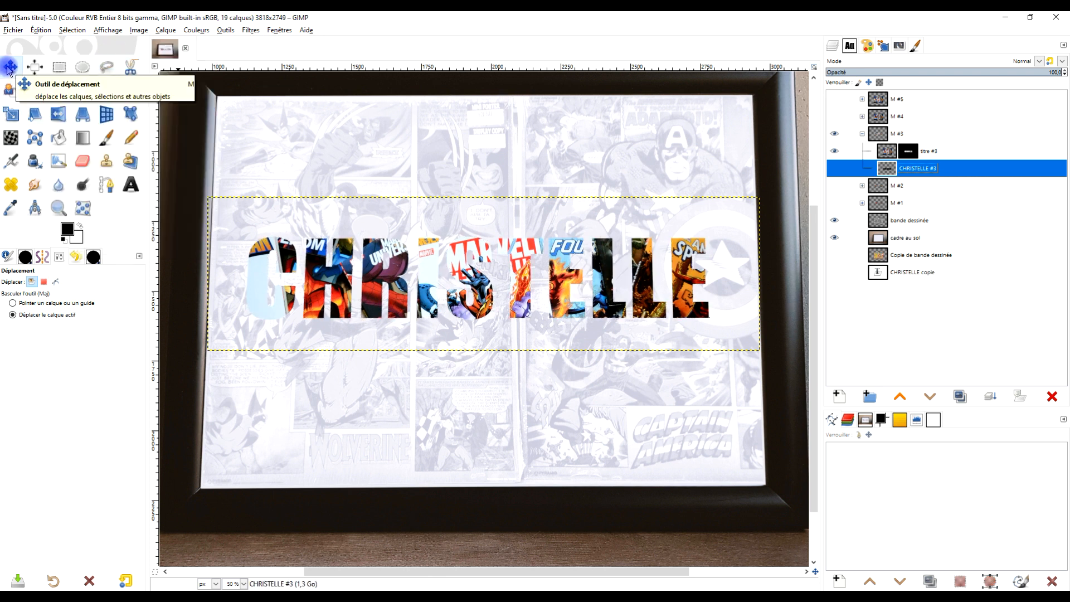
pyautogui.click(452, 209)
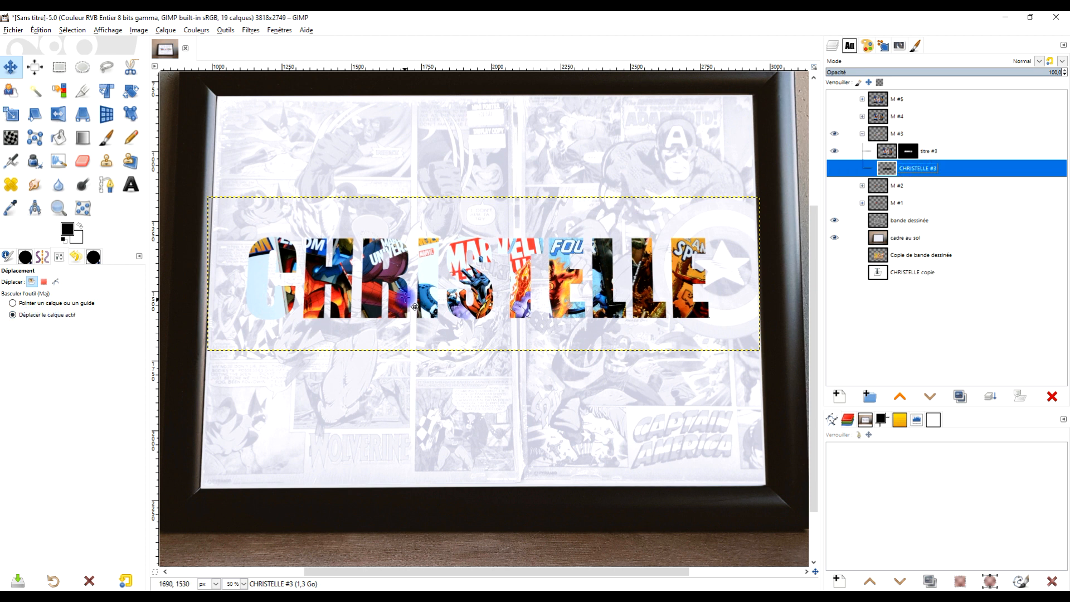
pyautogui.moveTo(474, 282); pyautogui.dragTo(497, 292)
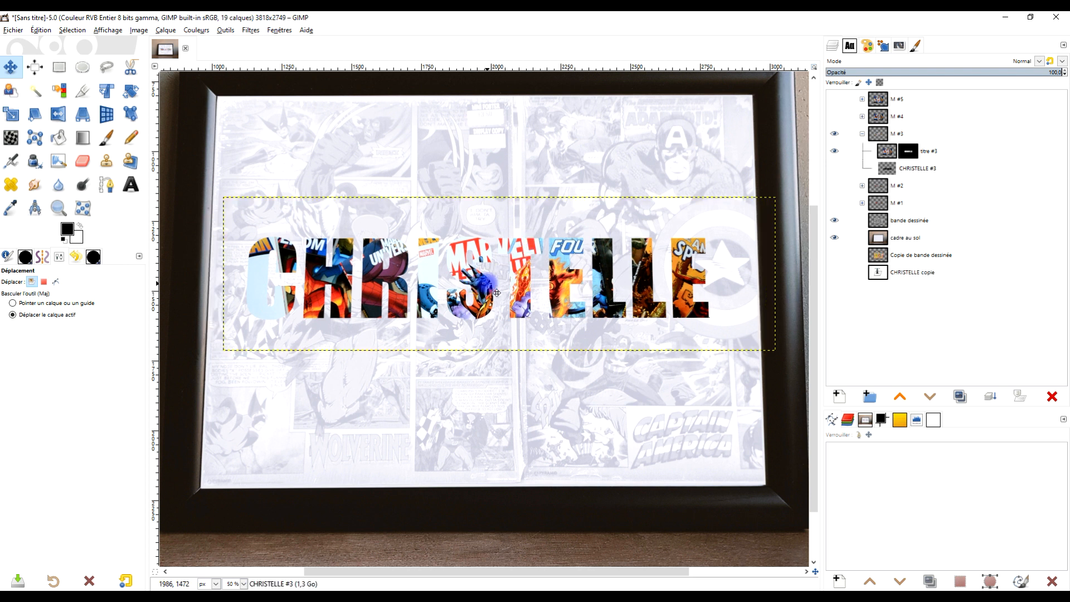
pyautogui.click(835, 169)
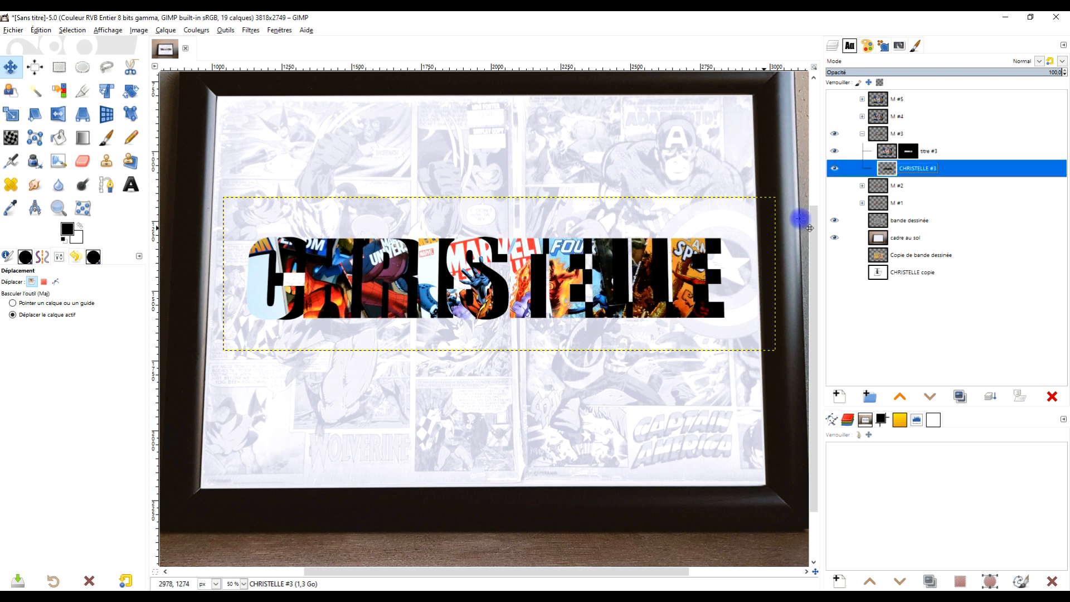
pyautogui.click(836, 169)
pyautogui.click(836, 169)
pyautogui.moveTo(575, 285); pyautogui.dragTo(562, 287)
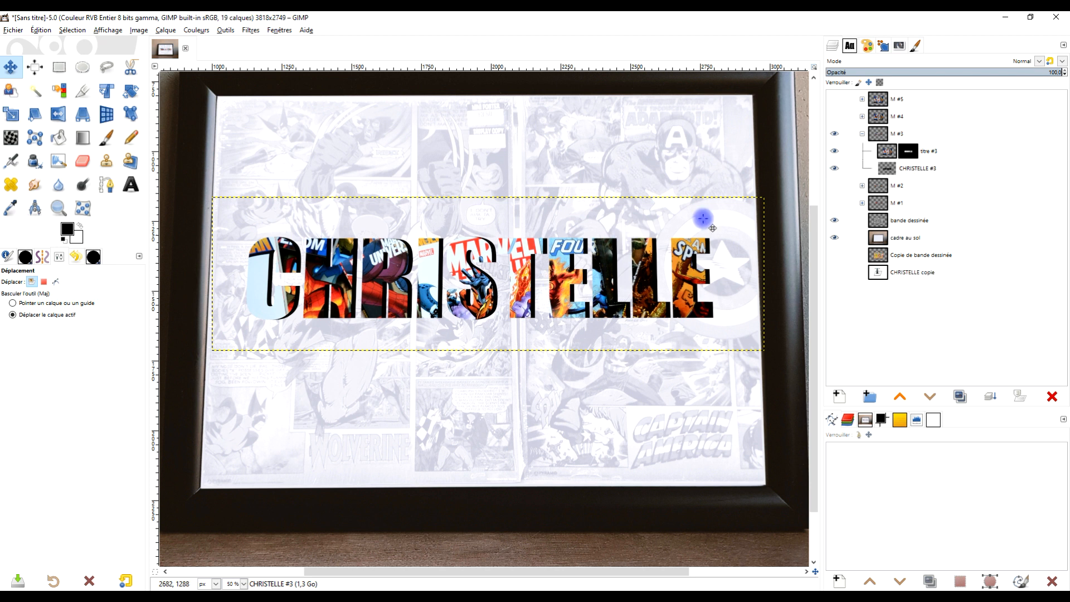
# Step: Hide and collapse group "M #3", and show and expand group "M #4"
pyautogui.click(835, 134)
pyautogui.click(862, 134)
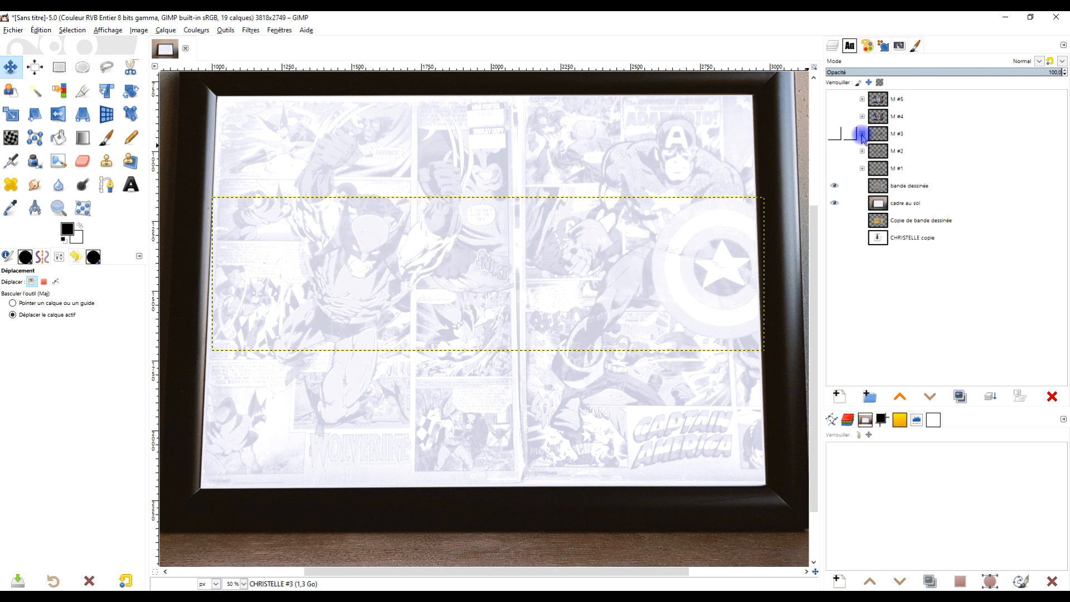
pyautogui.click(876, 122)
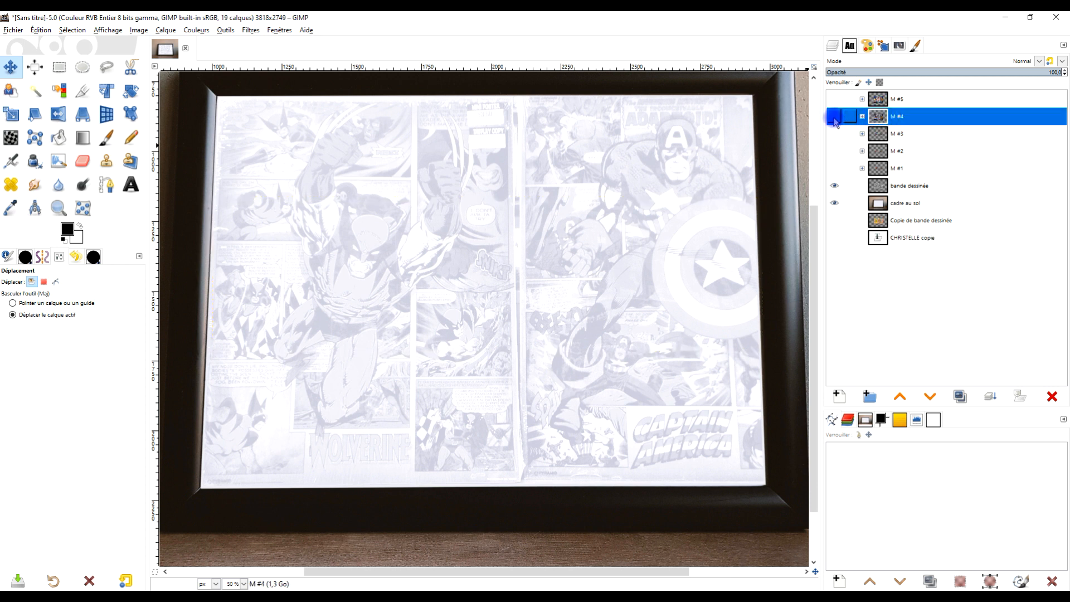
pyautogui.click(834, 118)
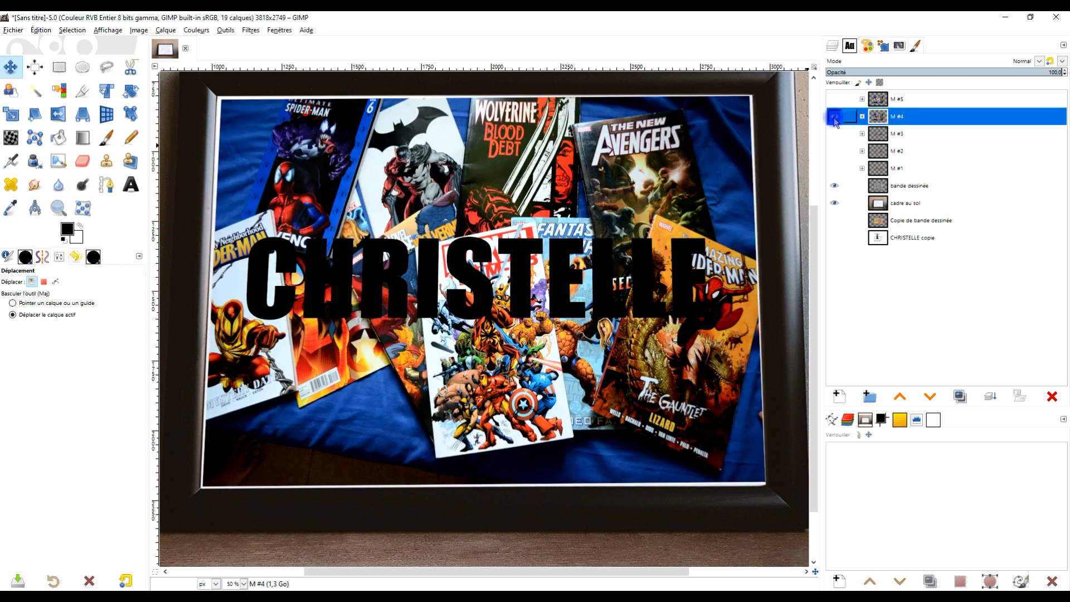
pyautogui.click(863, 117)
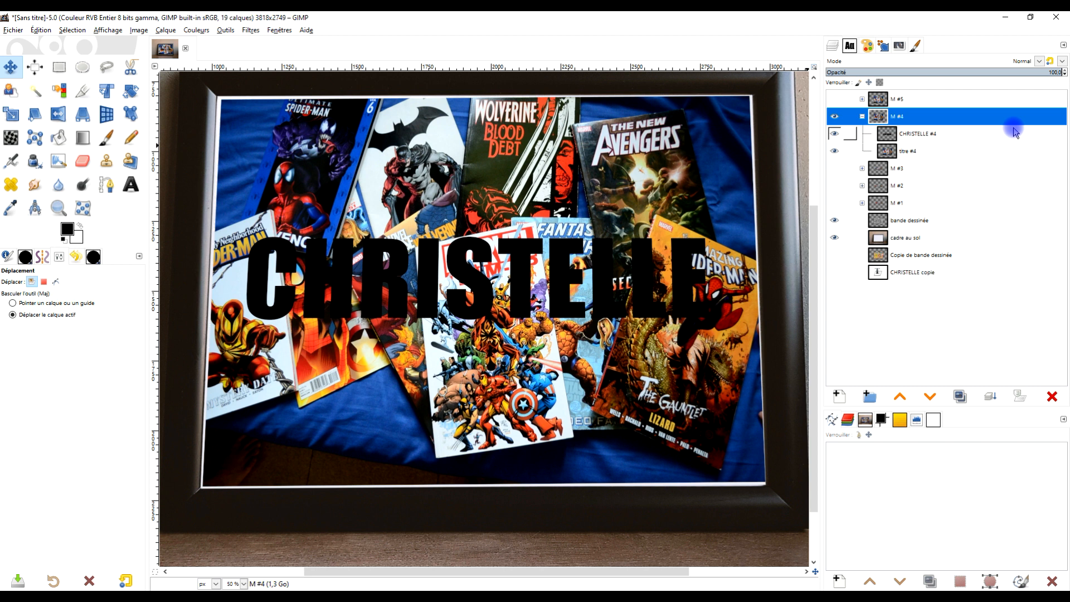
# Step: Lower the first-name layer below "titre #4" in group "M #4" and open the composite mode options of "titre #4"
pyautogui.click(893, 136)
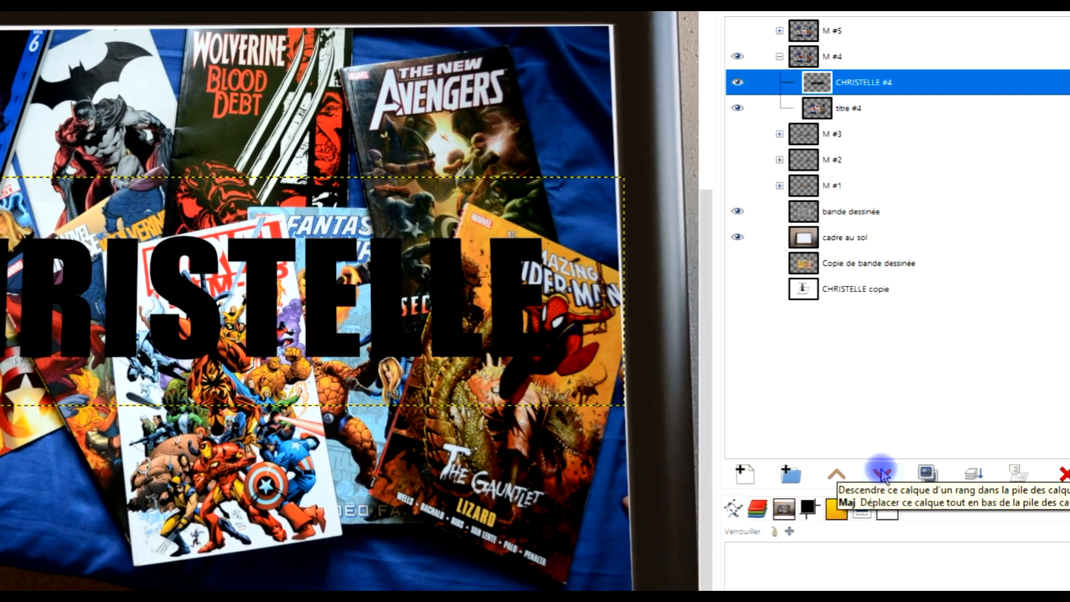
pyautogui.click(882, 474)
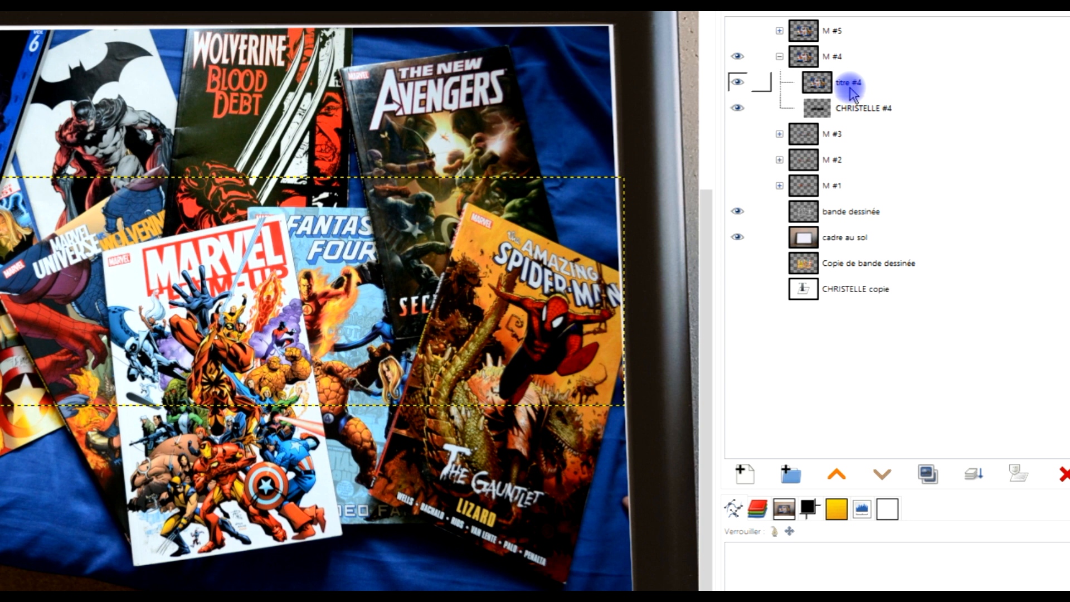
pyautogui.click(839, 87)
pyautogui.rightClick(827, 86)
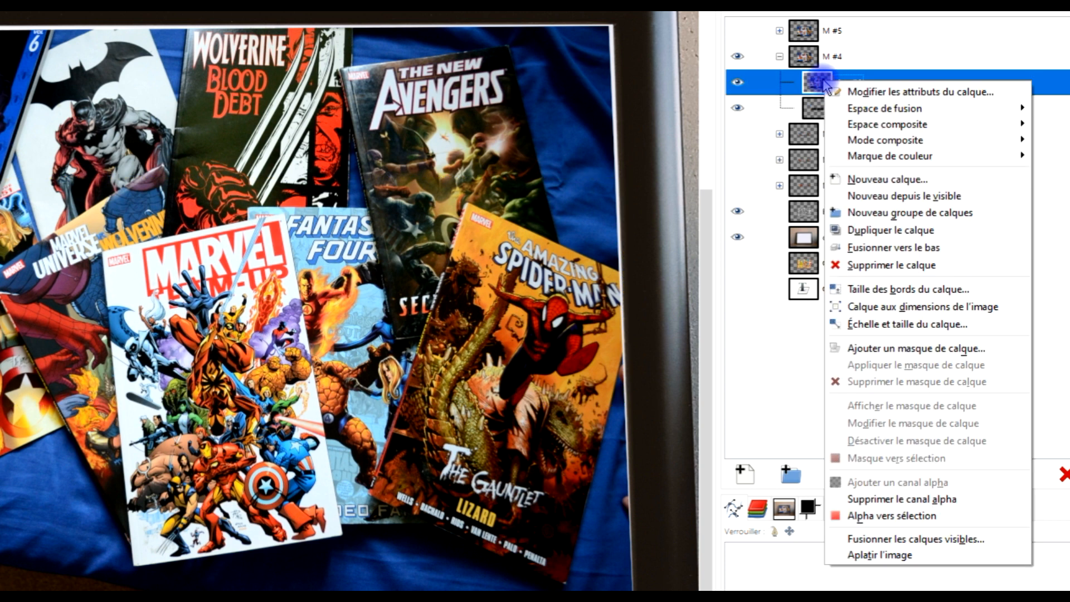
pyautogui.moveTo(873, 138)
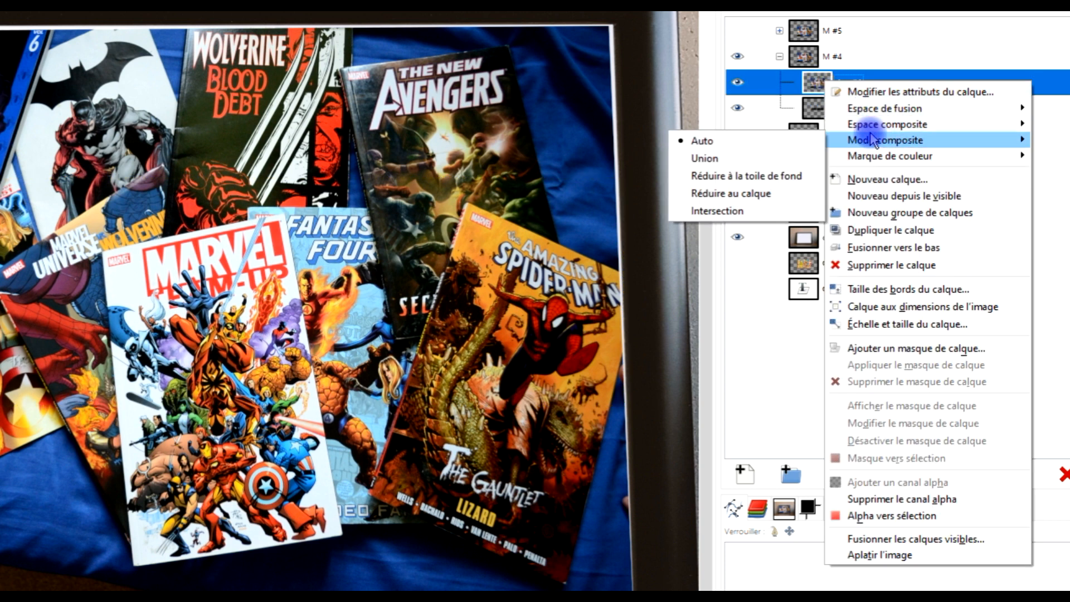
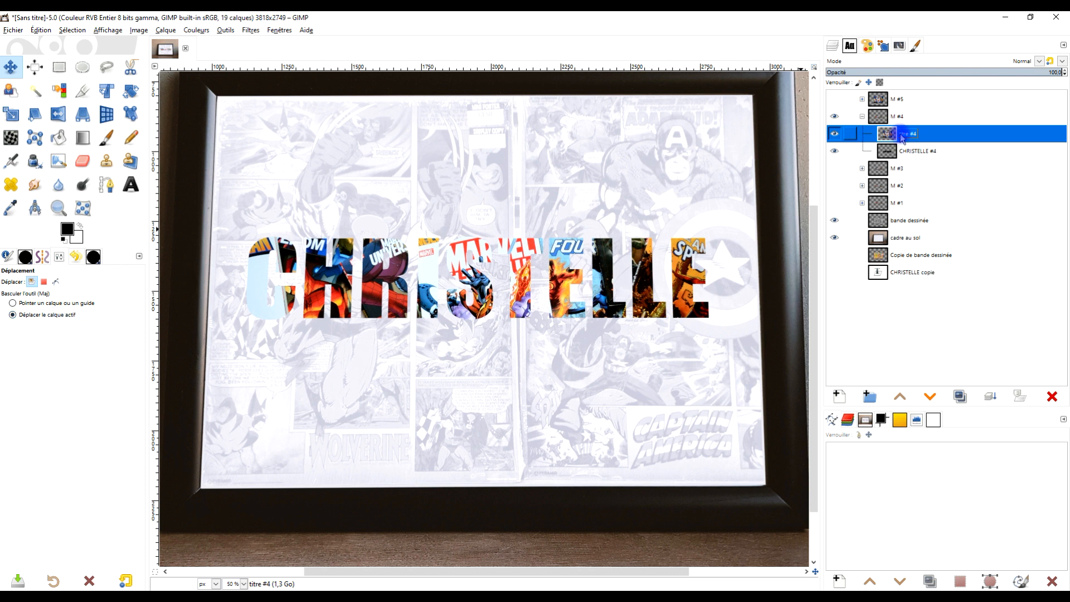
# Step: Reposition the comic covers of "titre #4" inside the letters with the Move tool and make the first-name layer in group "M #4" active
pyautogui.moveTo(469, 272); pyautogui.dragTo(456, 243)
pyautogui.moveTo(409, 271)
pyautogui.mouseDown()
pyautogui.moveTo(373, 277)
pyautogui.moveTo(397, 278)
pyautogui.mouseUp()
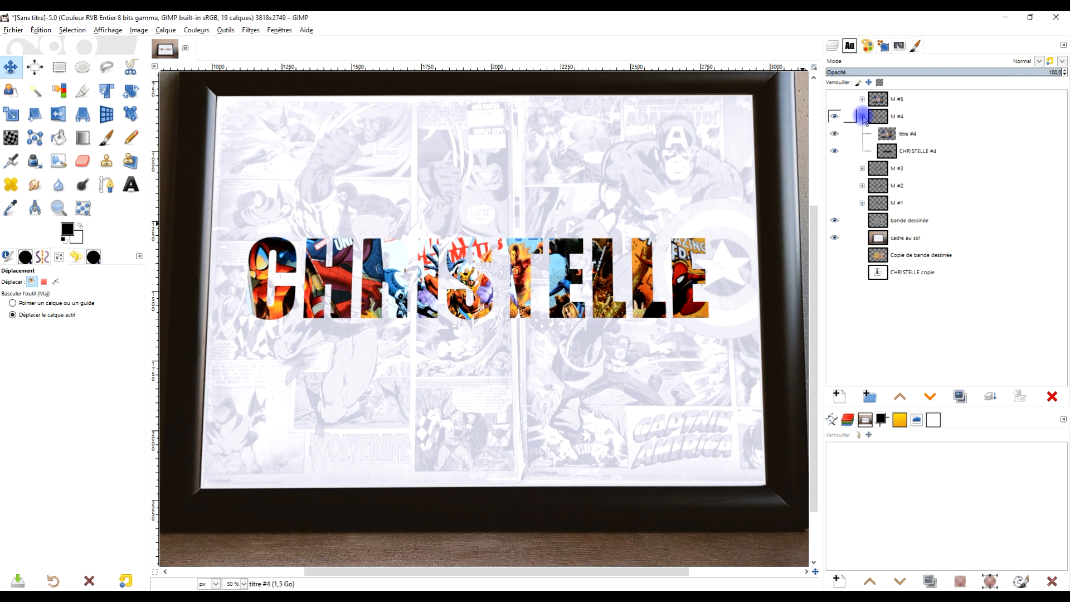
pyautogui.click(890, 135)
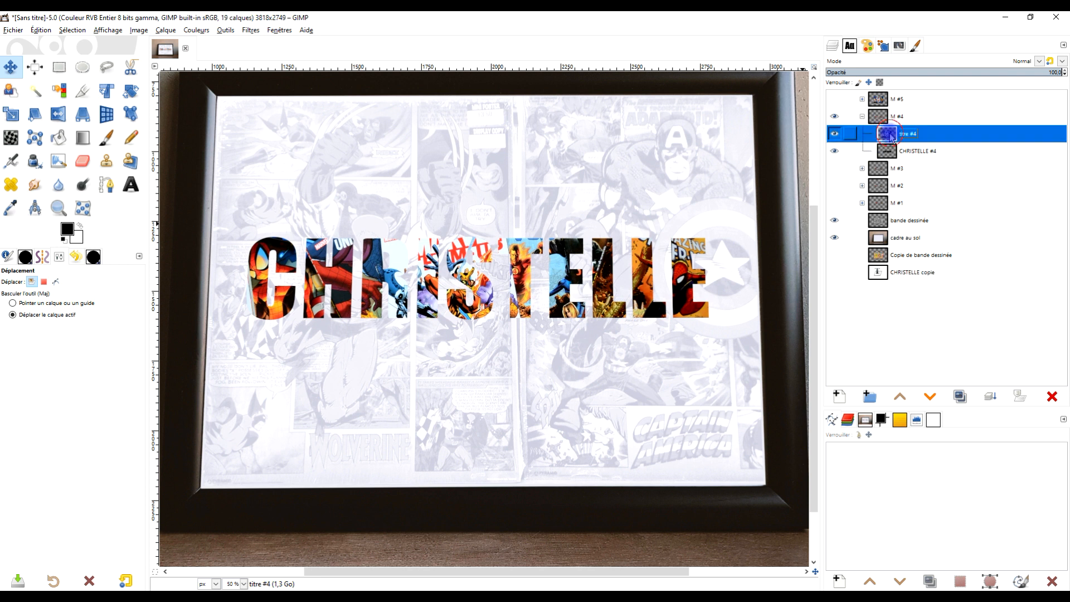
pyautogui.click(907, 158)
# Step: Collapse and hide group "M #4", show and expand group "M #5", and make its "titre #5" layer active
pyautogui.click(862, 117)
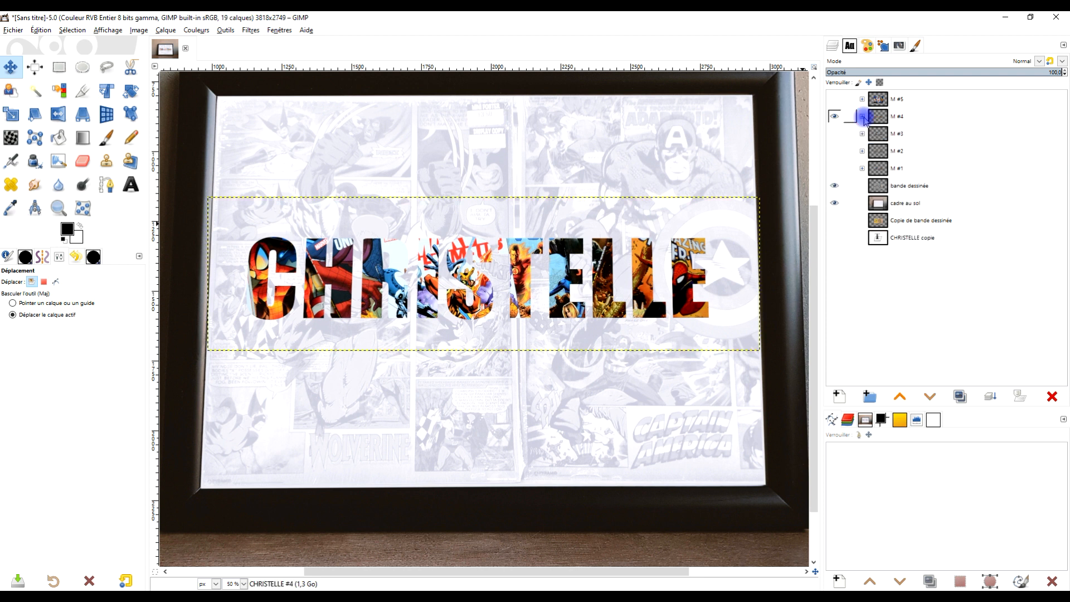
pyautogui.click(834, 116)
pyautogui.click(834, 99)
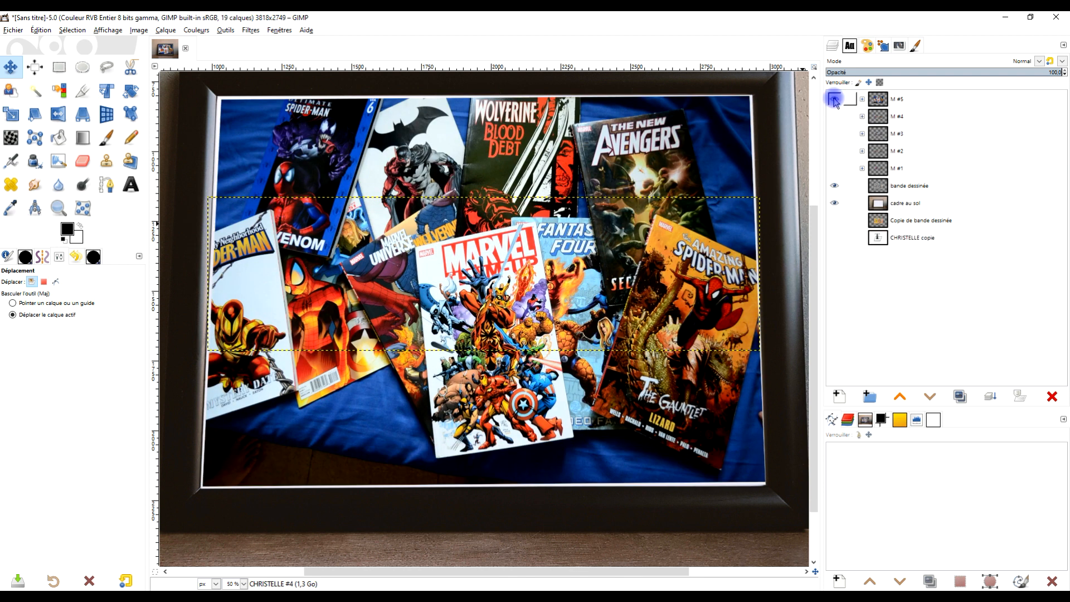
pyautogui.click(862, 99)
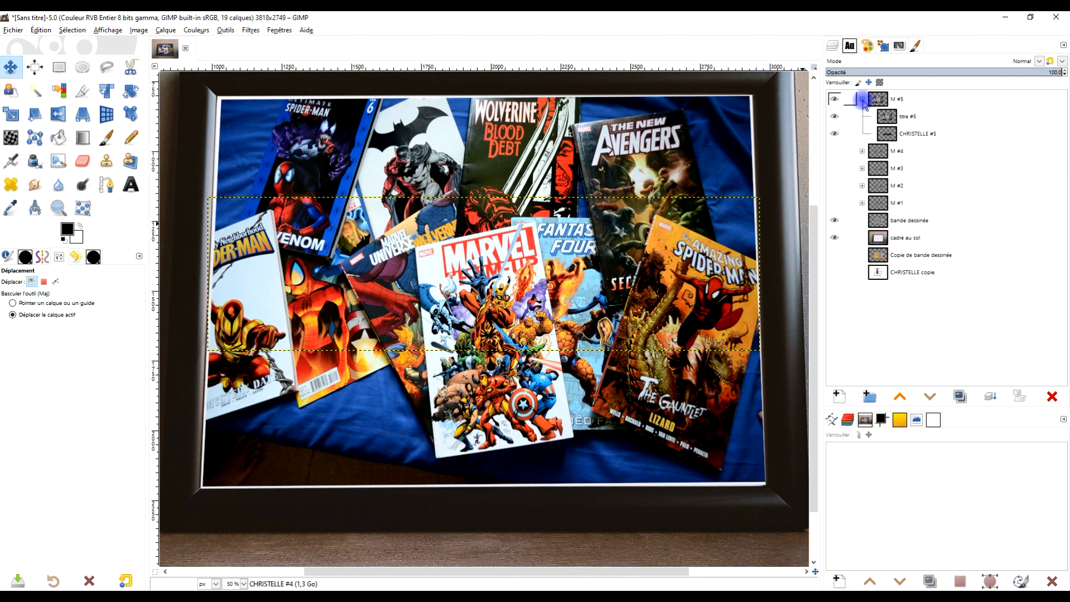
pyautogui.click(900, 124)
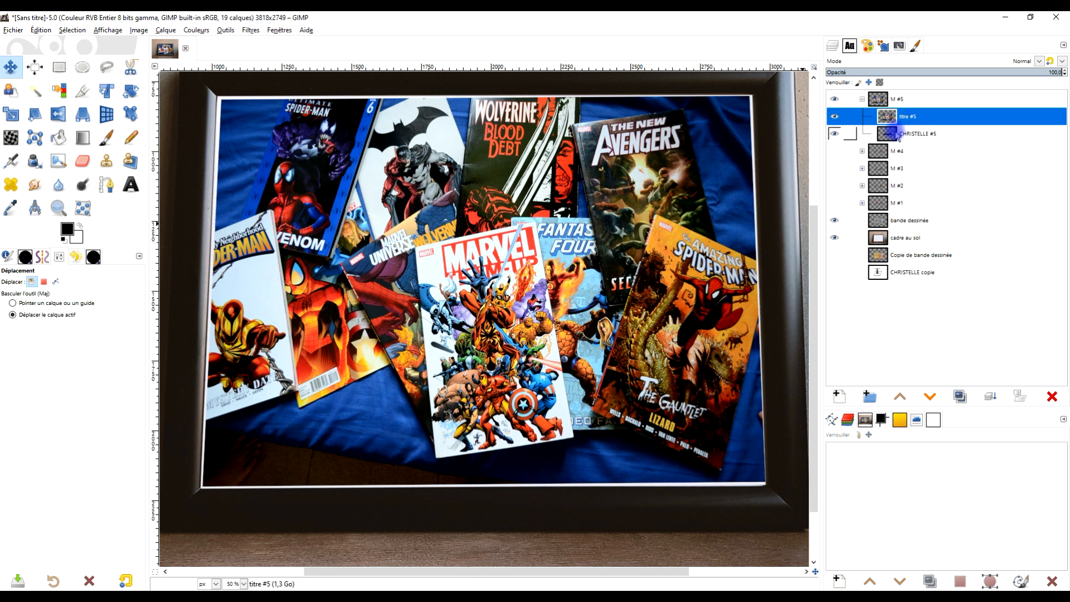
# Step: Try the Écran, Exclusion, Addition and Éclaircir seulement blend modes on the "titre #5" layer
pyautogui.click(1033, 62)
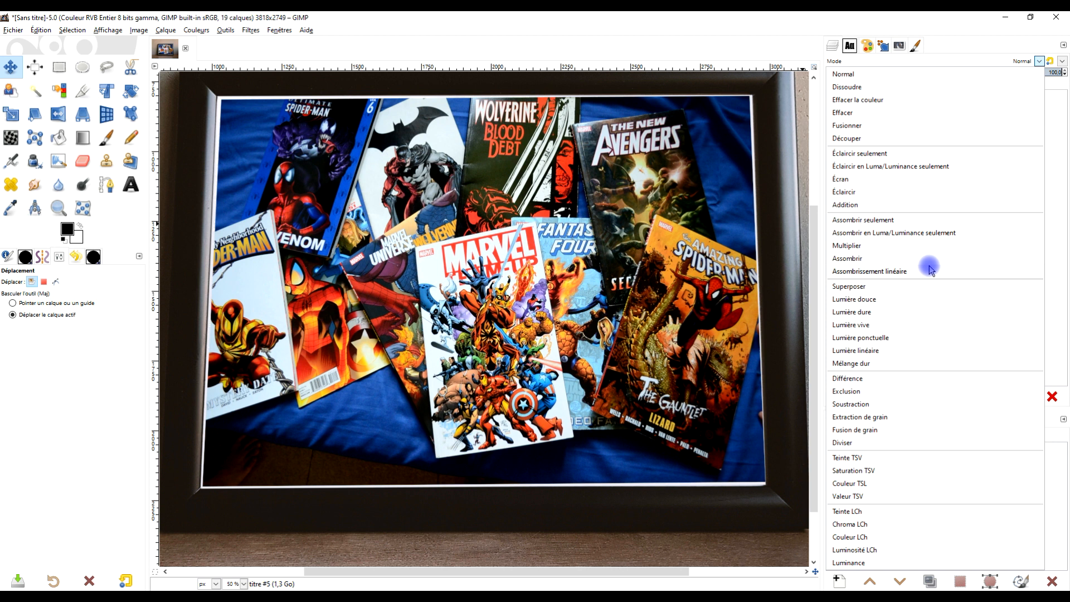
pyautogui.click(891, 181)
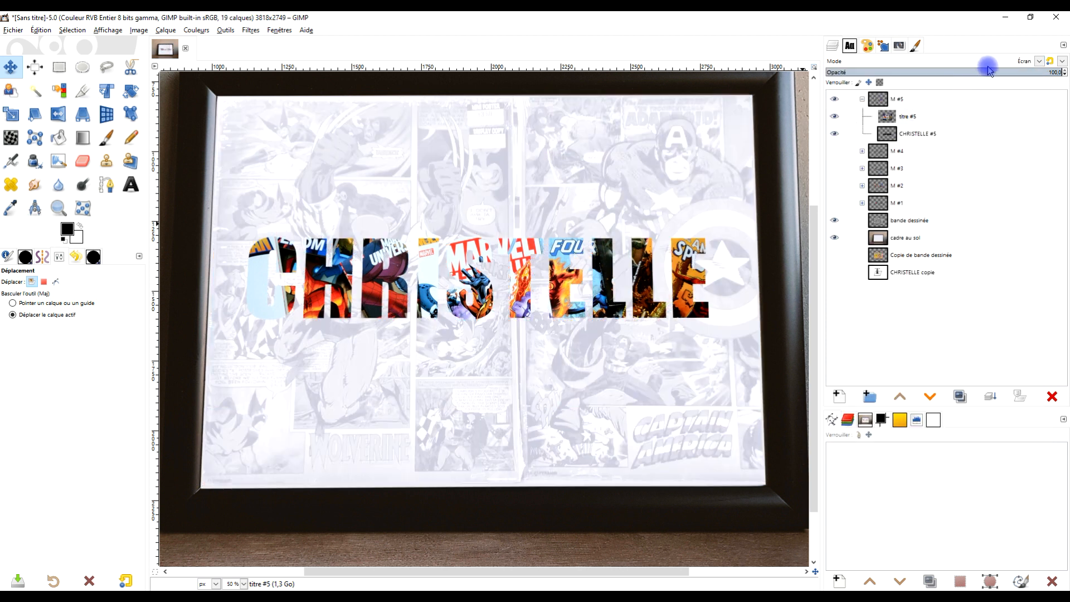
pyautogui.click(989, 68)
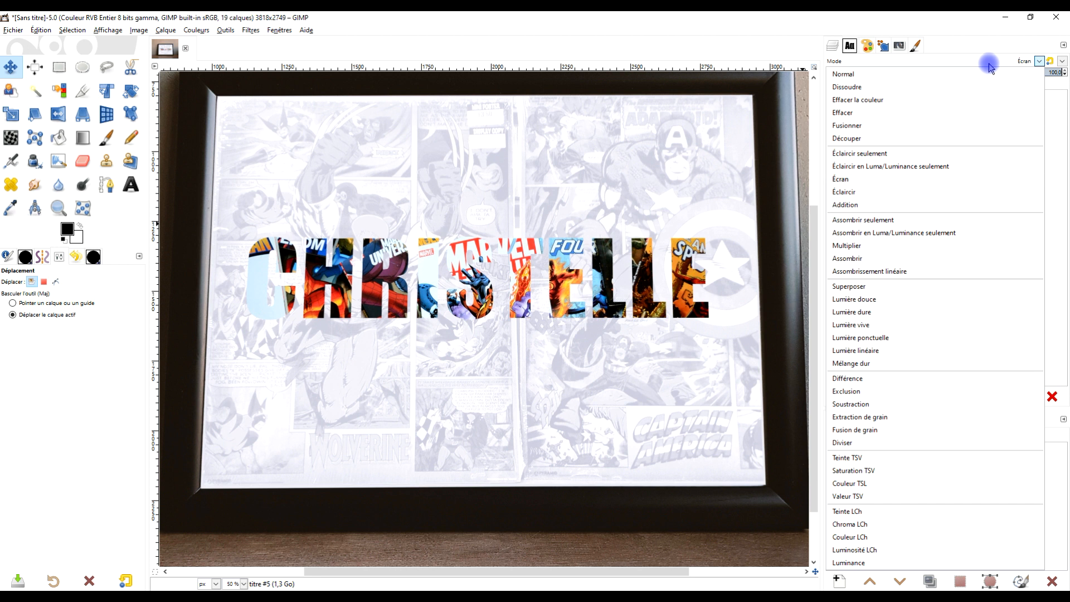
pyautogui.click(876, 394)
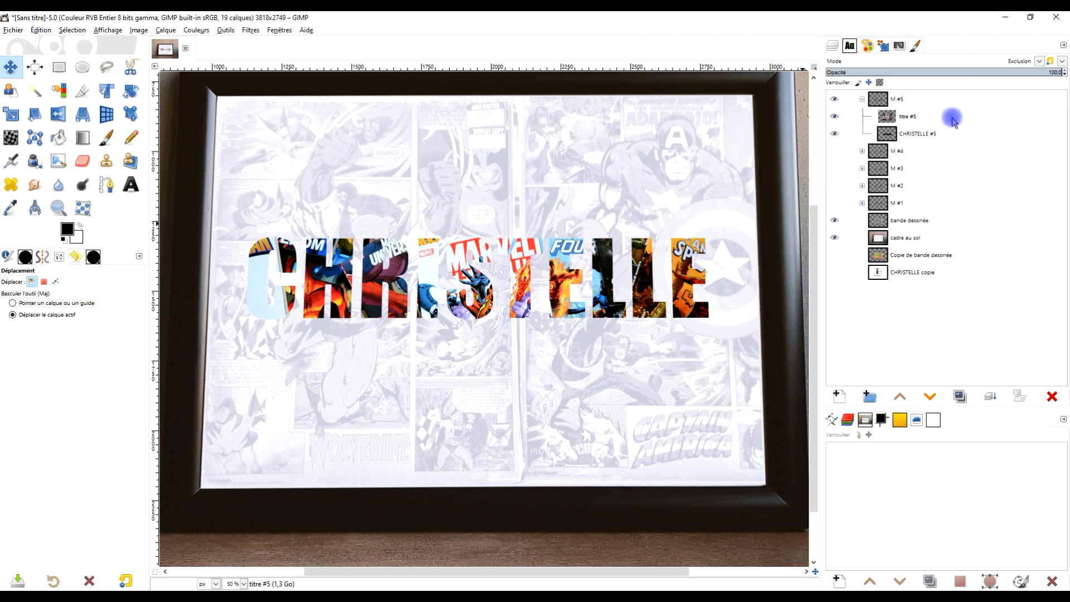
pyautogui.click(979, 61)
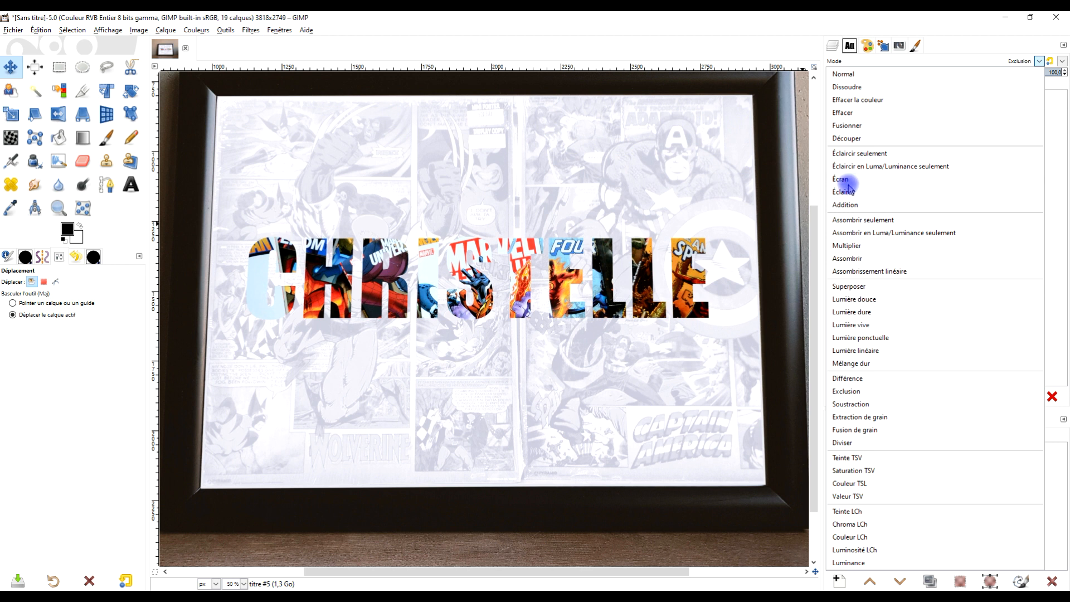
pyautogui.click(873, 207)
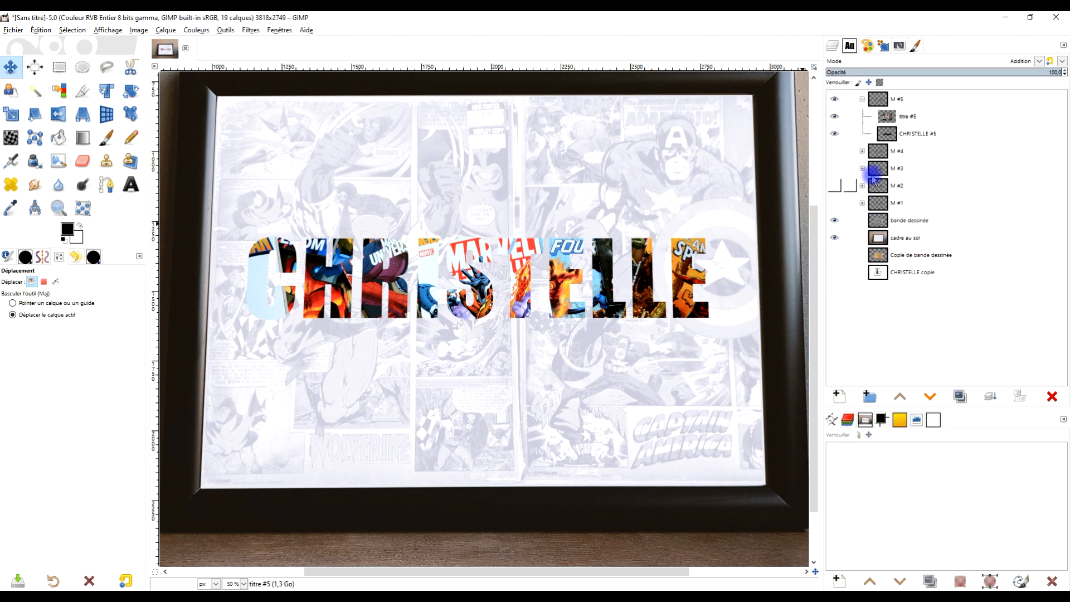
pyautogui.click(1003, 61)
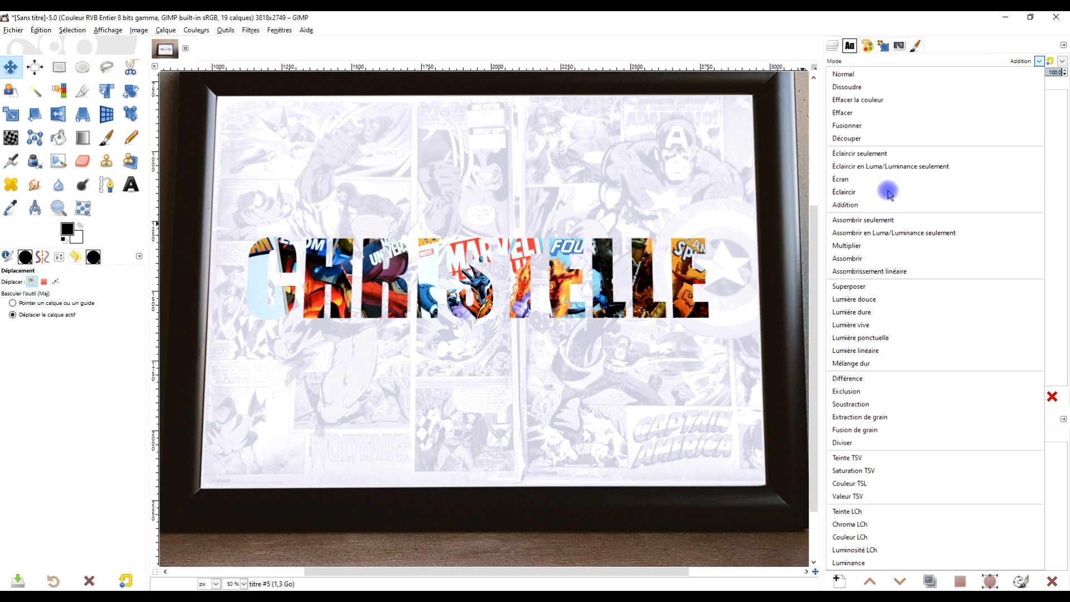
pyautogui.click(896, 154)
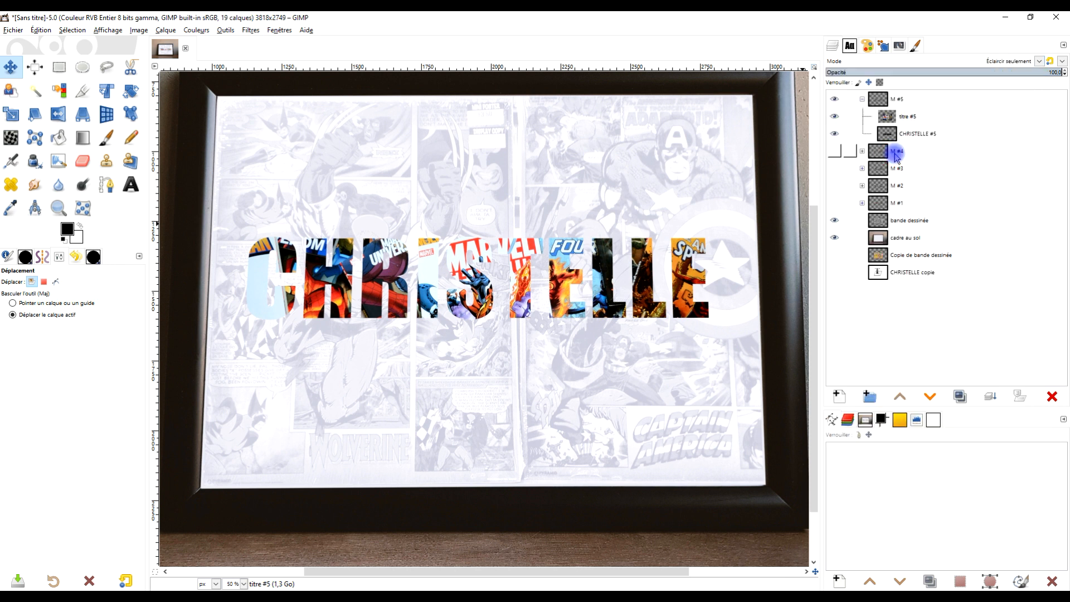
# Step: Try the Fusion de grain, Teinte TSV, Différence and Dissoudre blend modes on the "titre #5" layer
pyautogui.click(1003, 61)
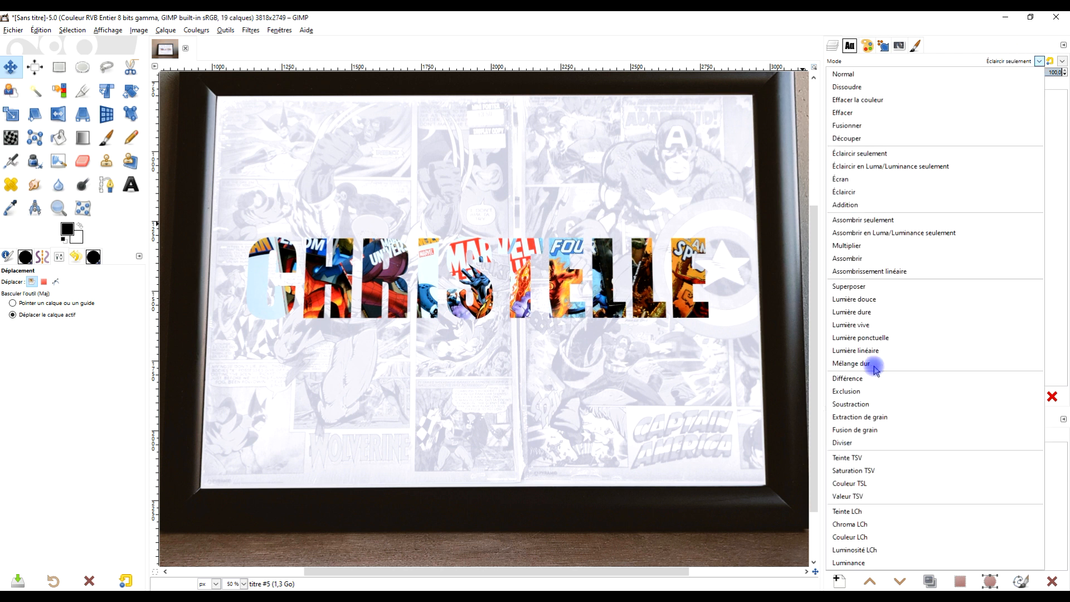
pyautogui.click(879, 430)
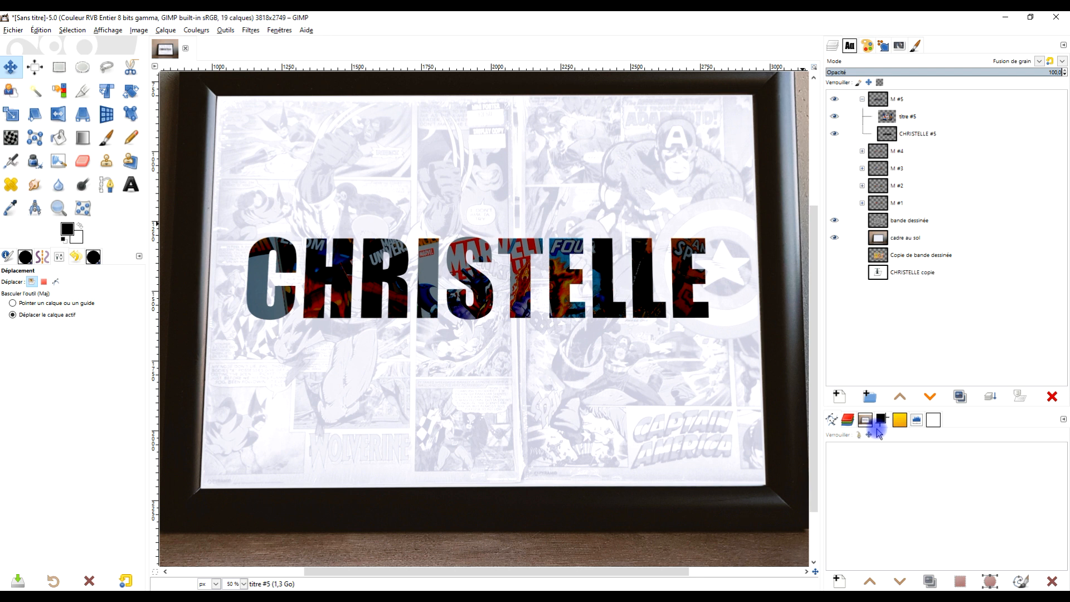
pyautogui.press('Down')
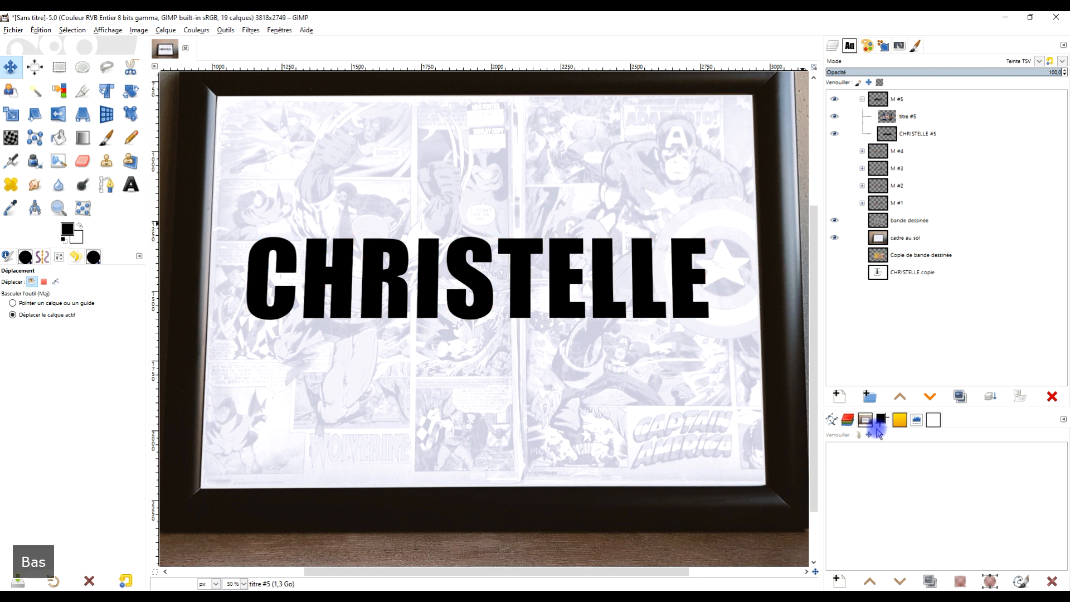
pyautogui.press('Up')
pyautogui.press('Up')
pyautogui.press('Up')
pyautogui.press('Up')
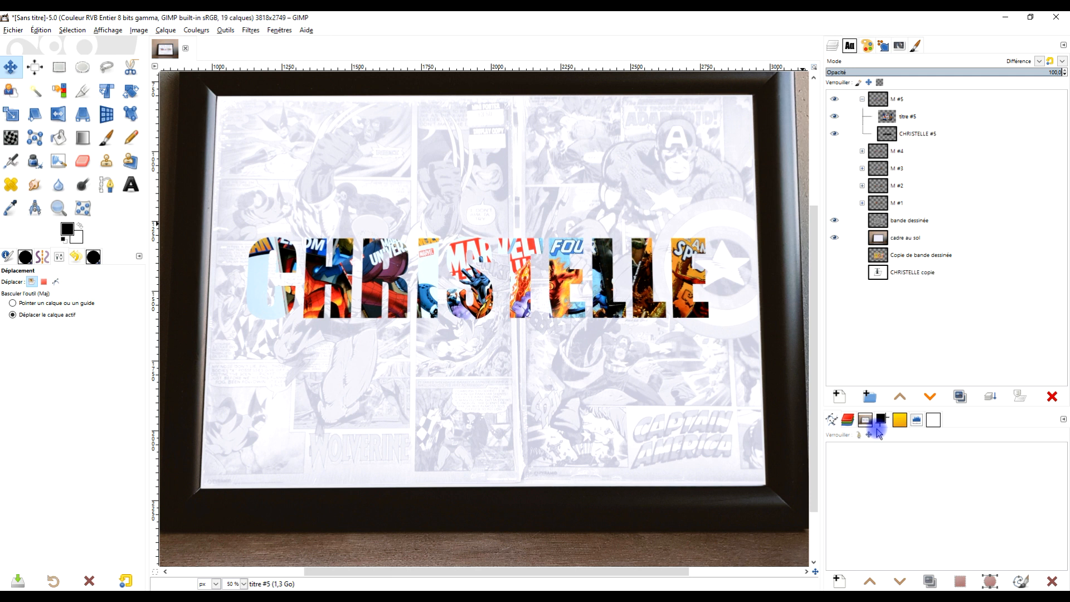
pyautogui.click(956, 60)
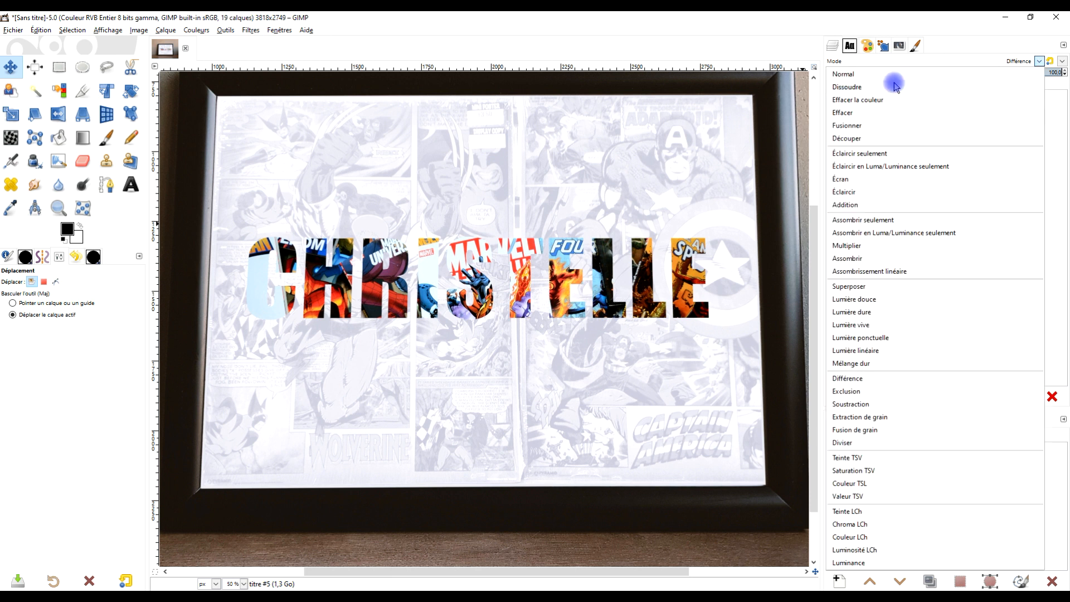
pyautogui.click(887, 88)
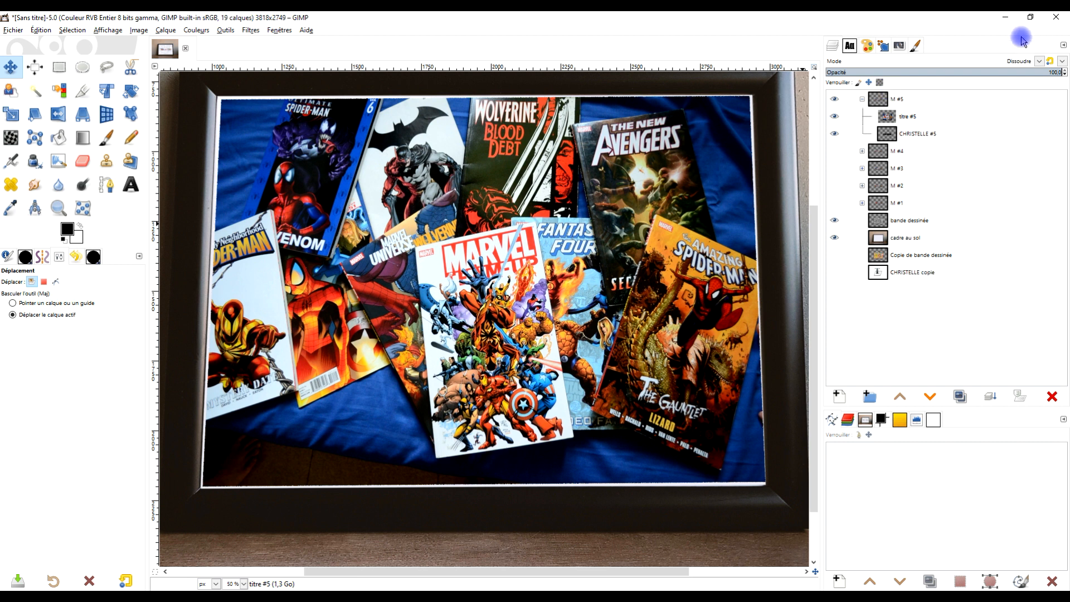
# Step: Set the blend mode of the "titre #5" layer to Addition
pyautogui.click(1009, 66)
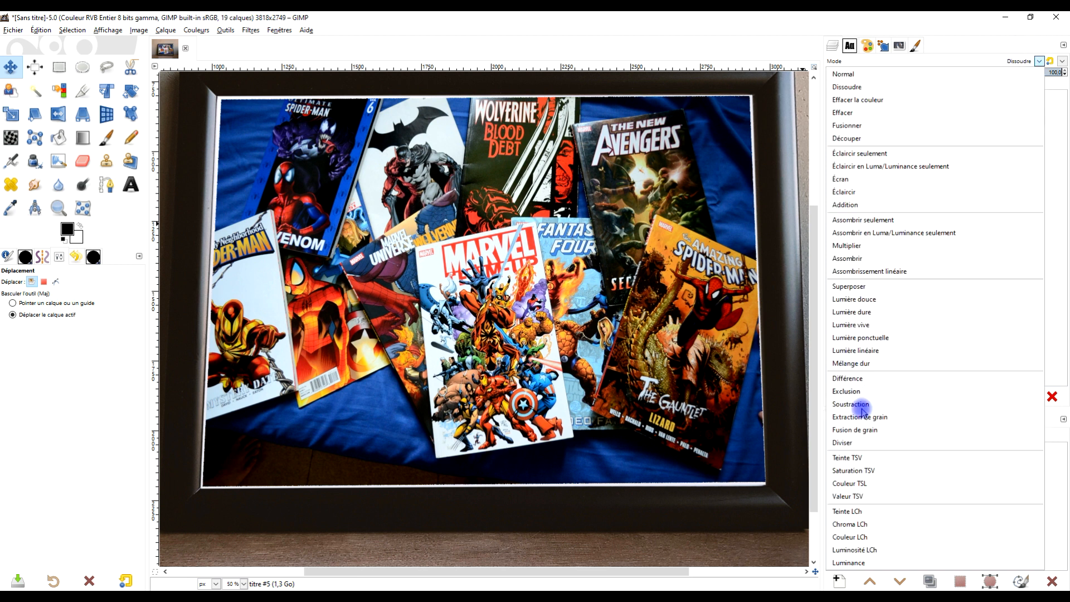
pyautogui.click(871, 206)
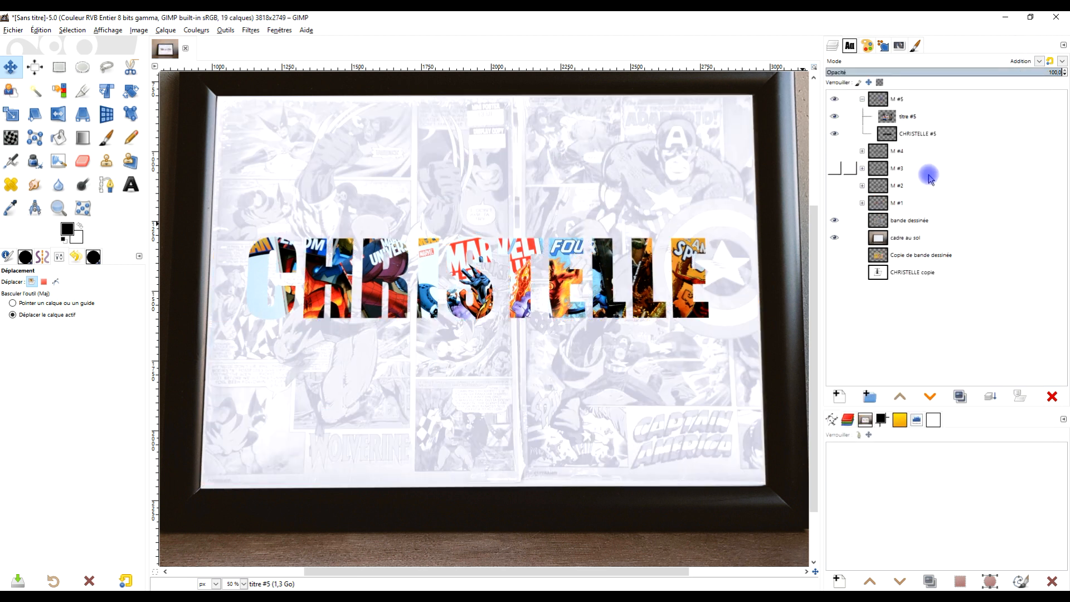
pyautogui.moveTo(468, 263); pyautogui.dragTo(477, 263)
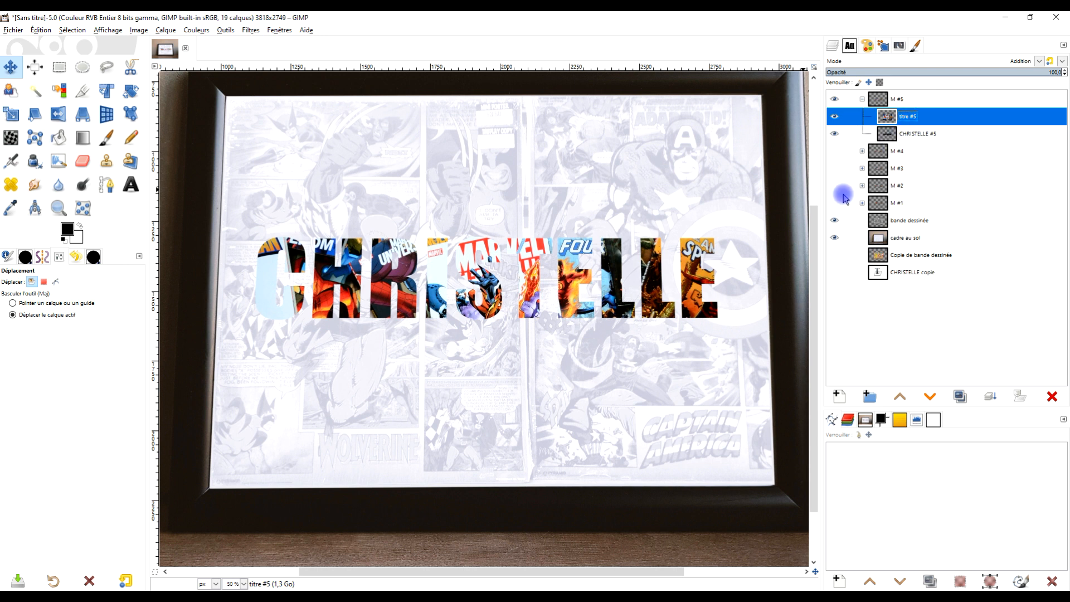
# Step: Hide the "bande dessinée" and "cadre au sol" layers and create a new layer from the visible comic-filled letters in group "M #5"
pyautogui.moveTo(836, 222); pyautogui.dragTo(829, 232)
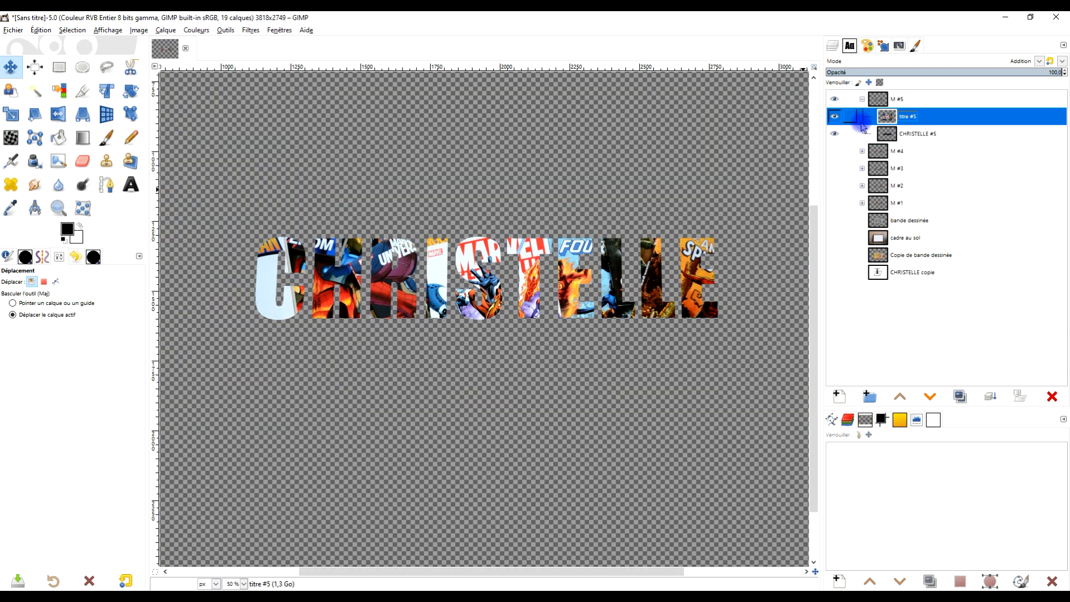
pyautogui.rightClick(895, 122)
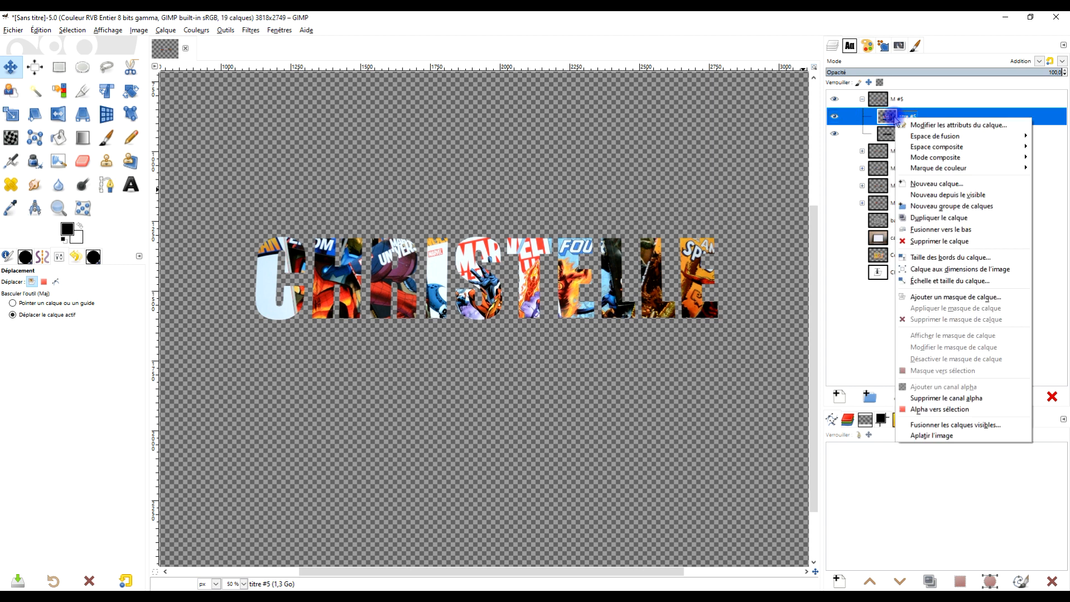
pyautogui.click(982, 199)
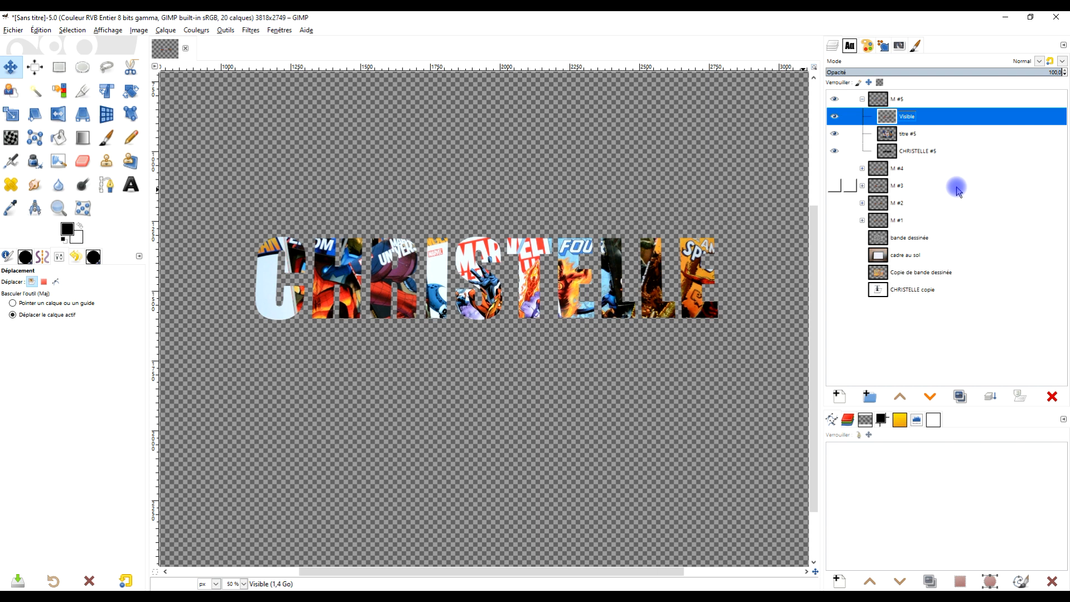
# Step: Hide "titre #5" and the first-name layer in group "M #5", and show the "cadre au sol" and "bande dessinée" layers
pyautogui.click(834, 133)
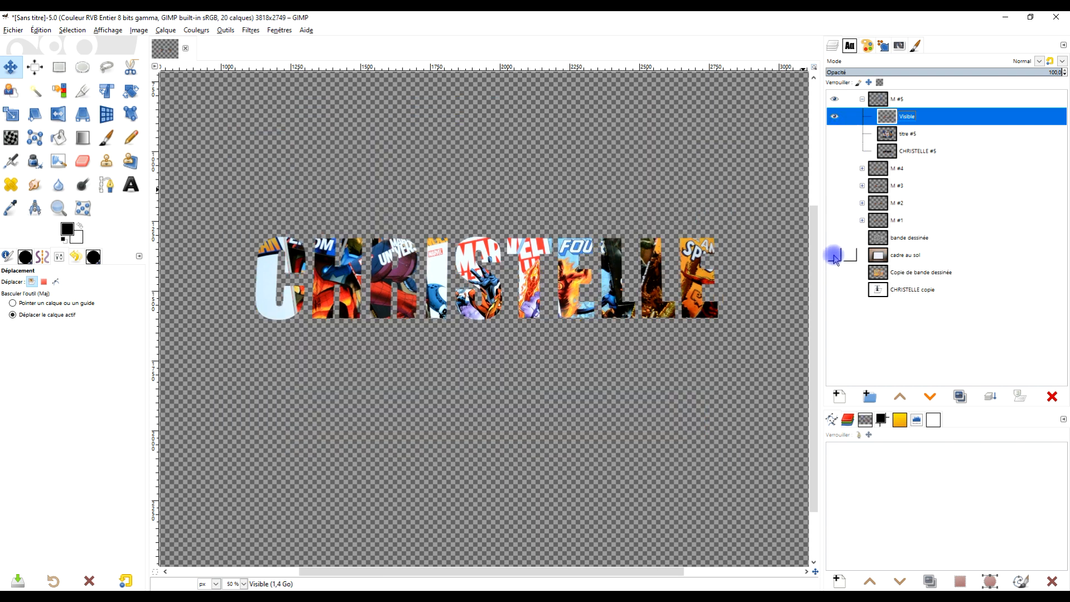
pyautogui.click(835, 255)
pyautogui.click(834, 239)
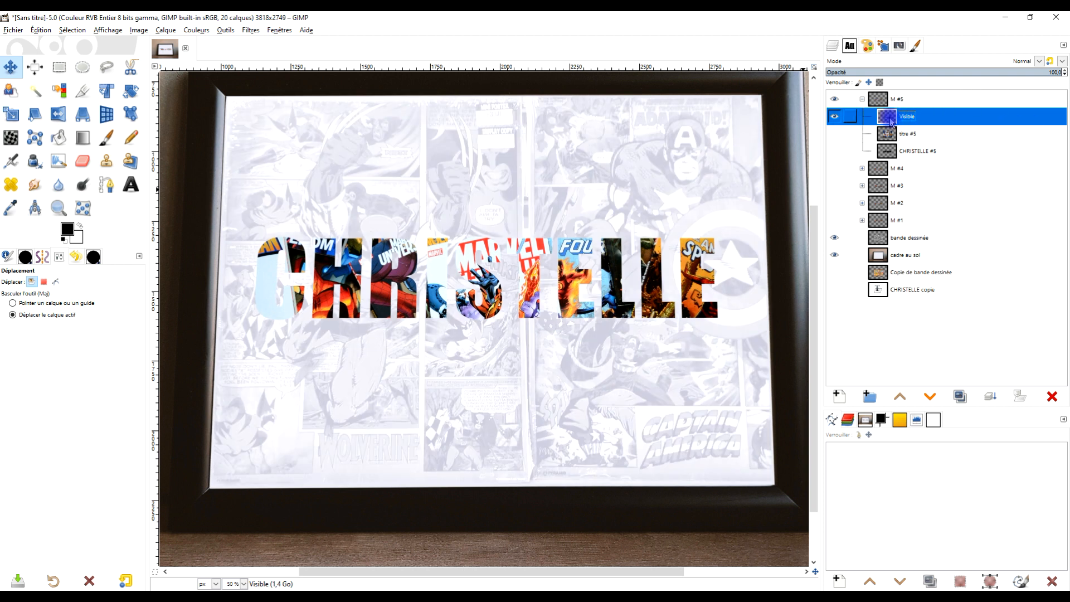
# Step: Show the black first-name layer in group "M #5" and offset it slightly to the right behind the comic-filled letters with the Move tool
pyautogui.click(836, 152)
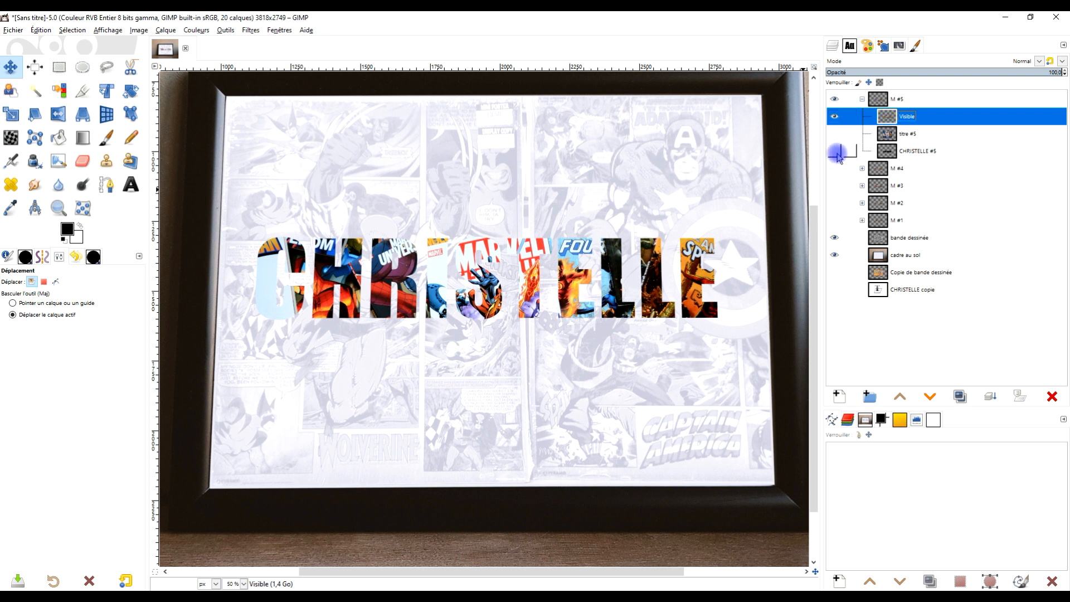
pyautogui.click(891, 152)
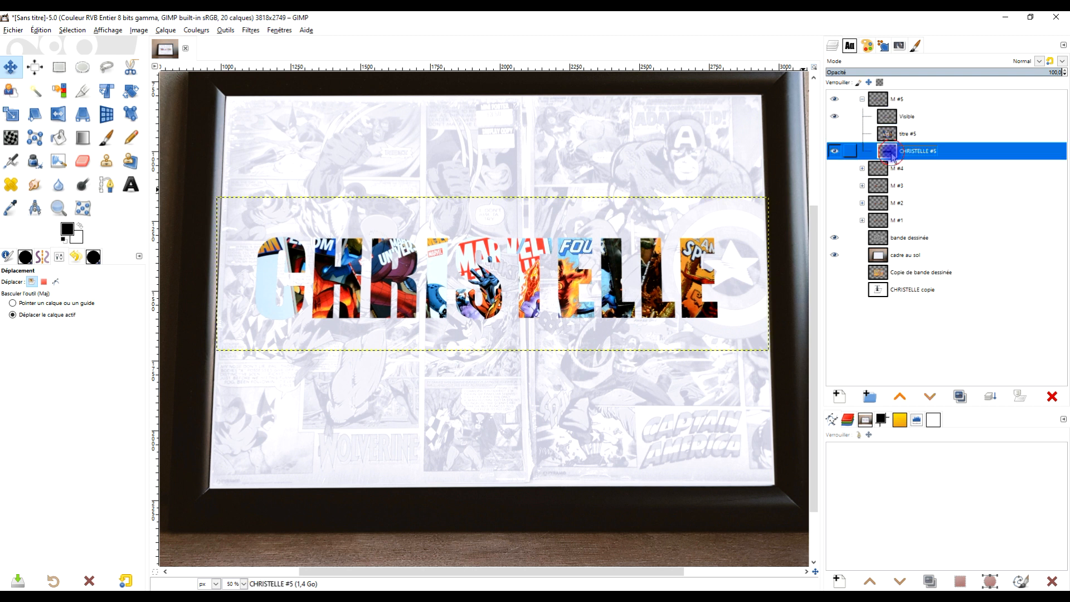
pyautogui.click(11, 69)
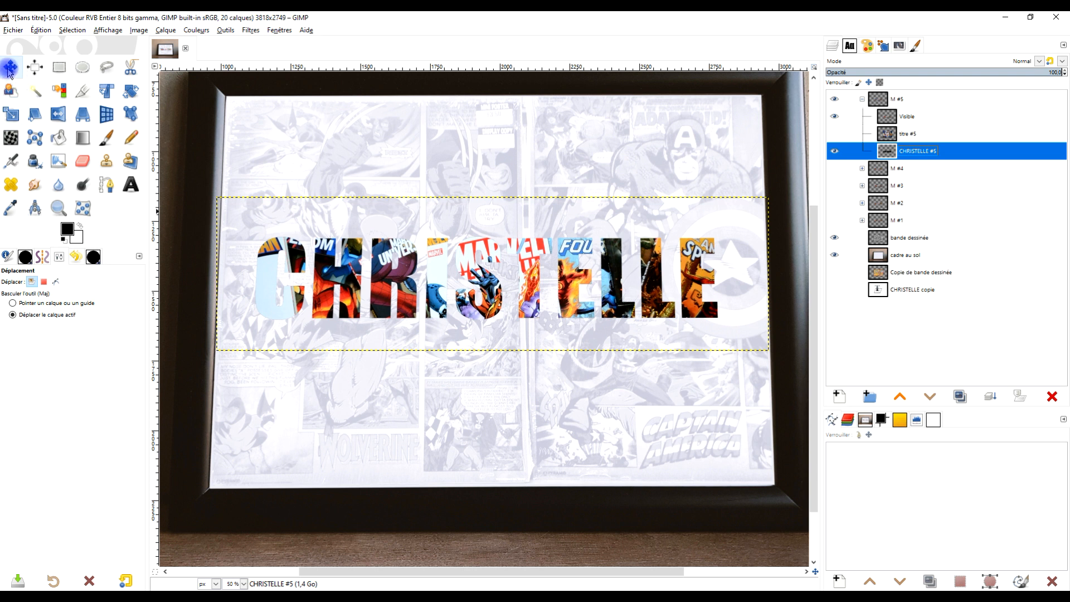
pyautogui.moveTo(393, 296); pyautogui.dragTo(397, 294)
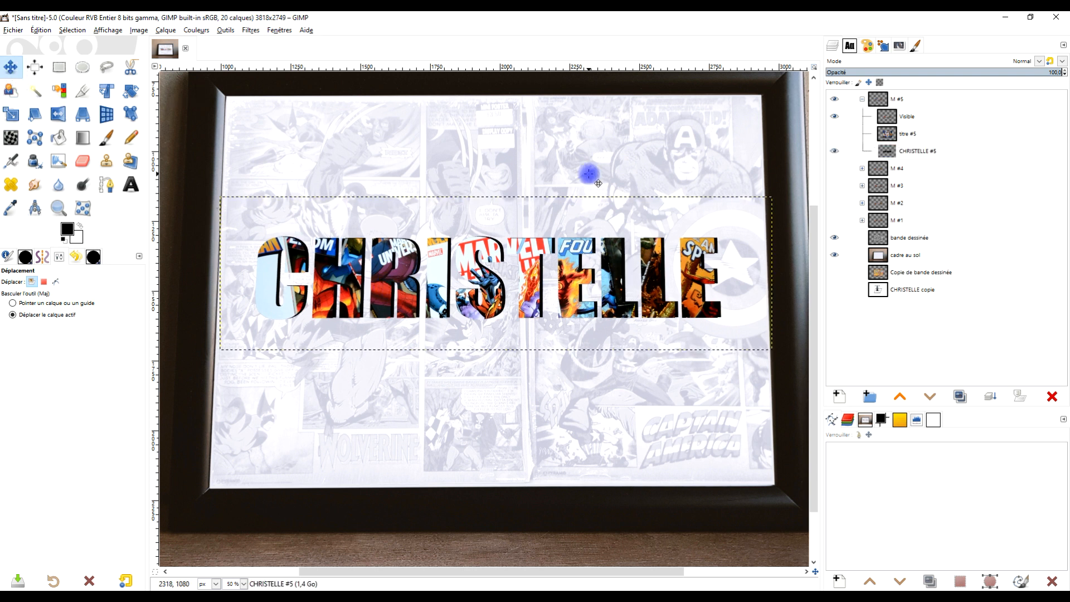
# Step: Resize the first-name layer in group "M #5" to the image dimensions and collapse the group
pyautogui.rightClick(892, 152)
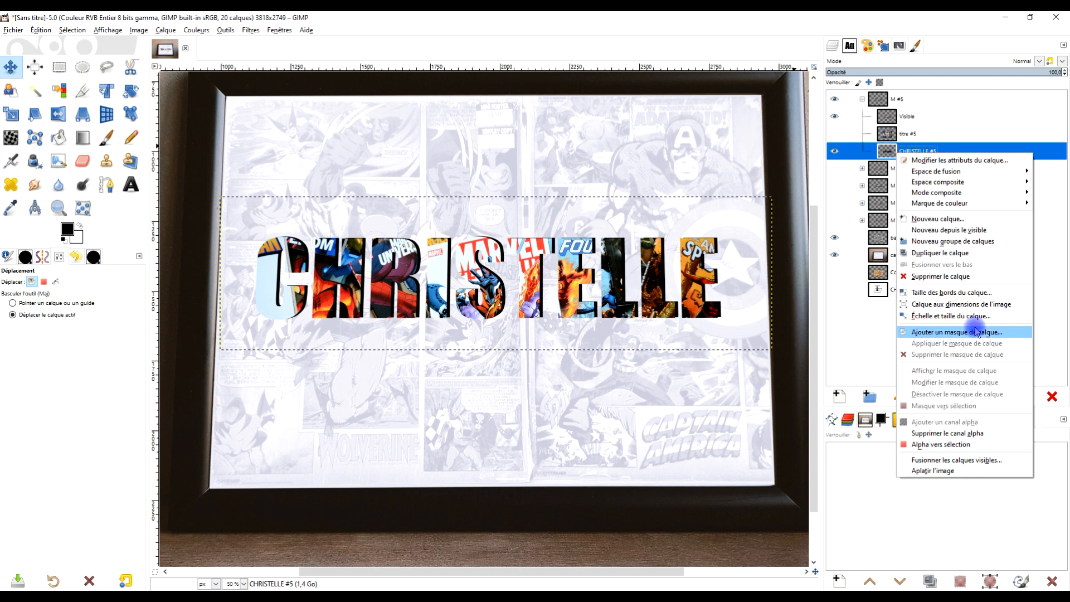
pyautogui.click(984, 304)
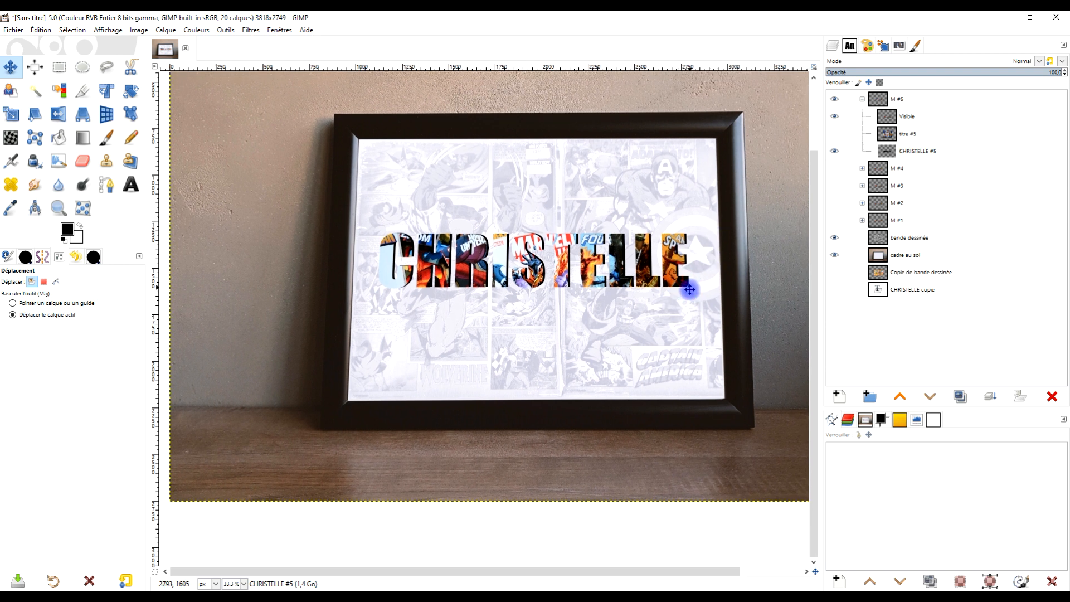
pyautogui.click(862, 99)
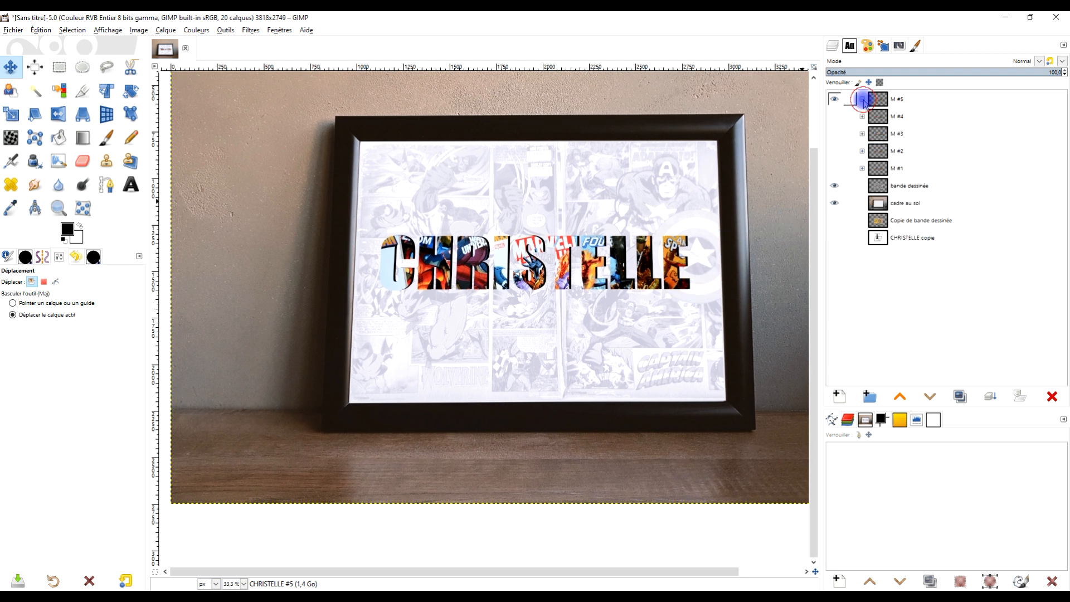
# Step: Compare the comic-filled lettering versions by toggling the visibility of groups "M #1" to "M #5" over the framed background
pyautogui.click(836, 99)
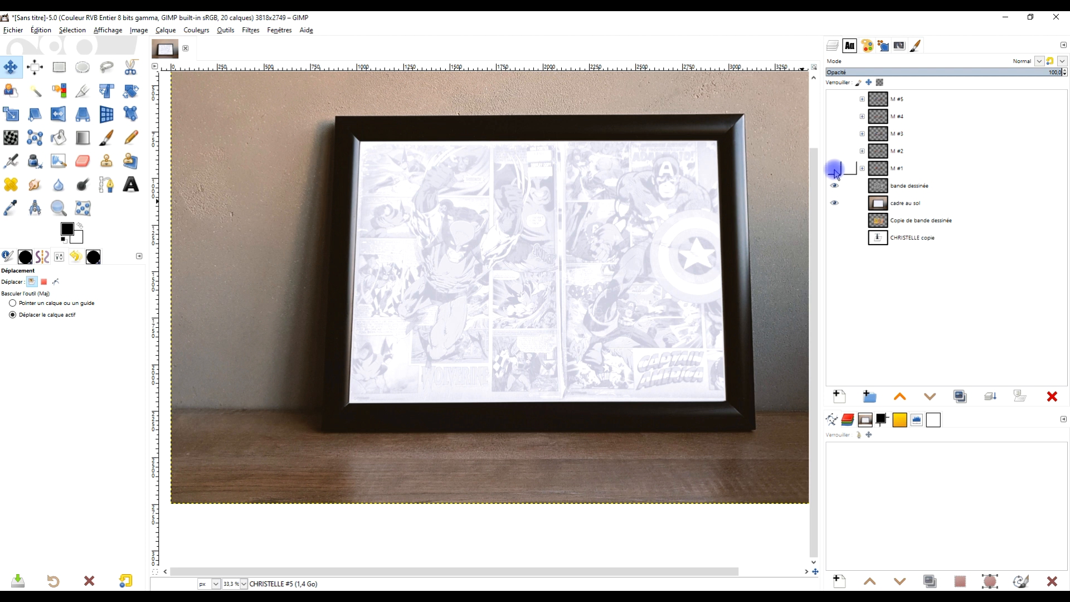
pyautogui.click(835, 168)
pyautogui.click(836, 150)
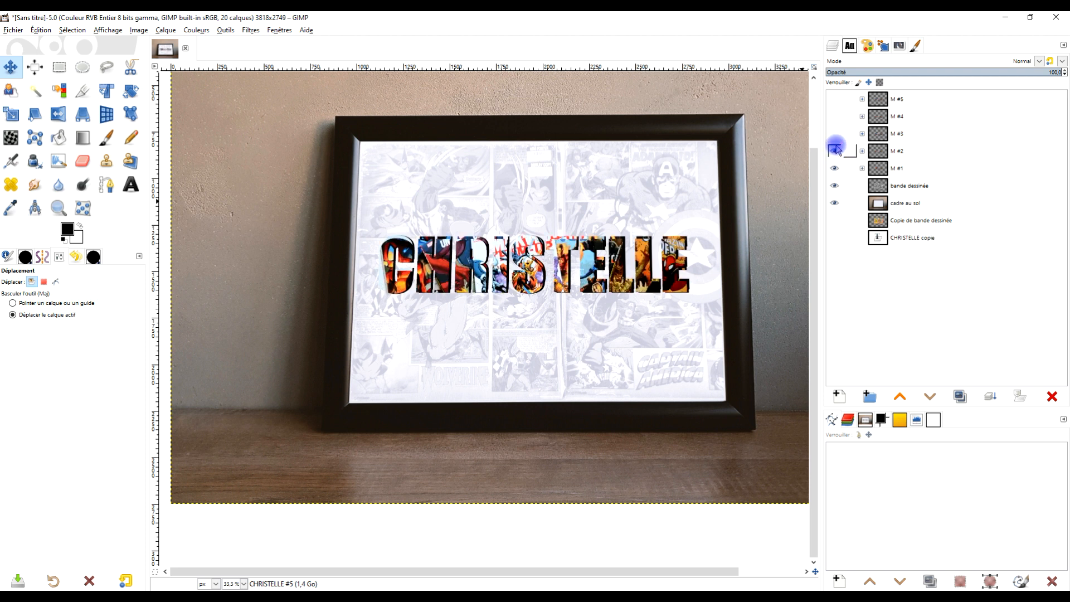
pyautogui.click(836, 138)
pyautogui.click(835, 116)
pyautogui.click(835, 100)
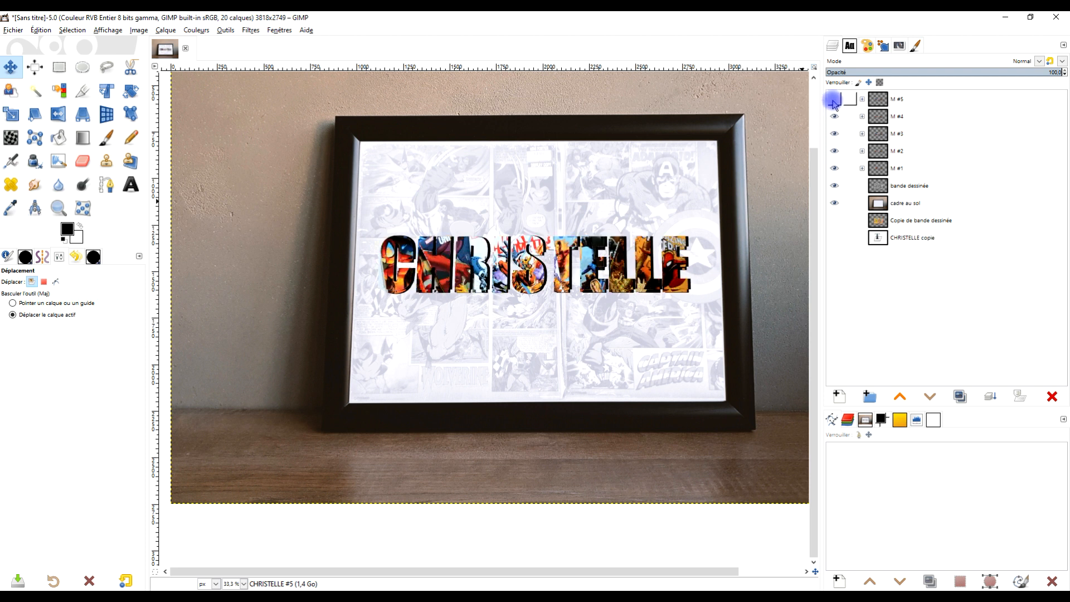
pyautogui.moveTo(835, 116); pyautogui.dragTo(835, 170)
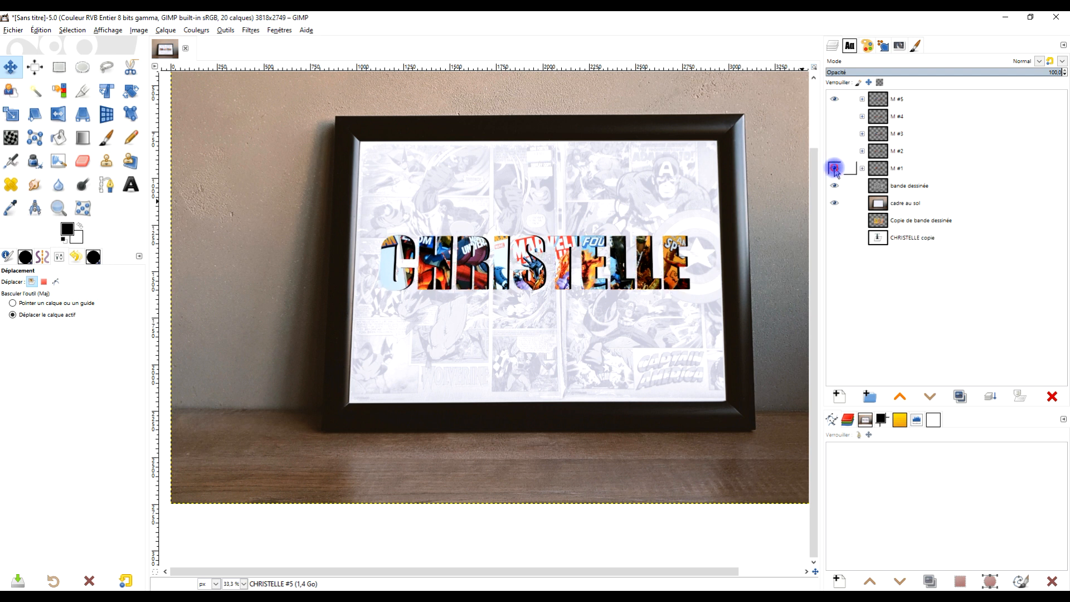
pyautogui.click(834, 99)
pyautogui.click(835, 168)
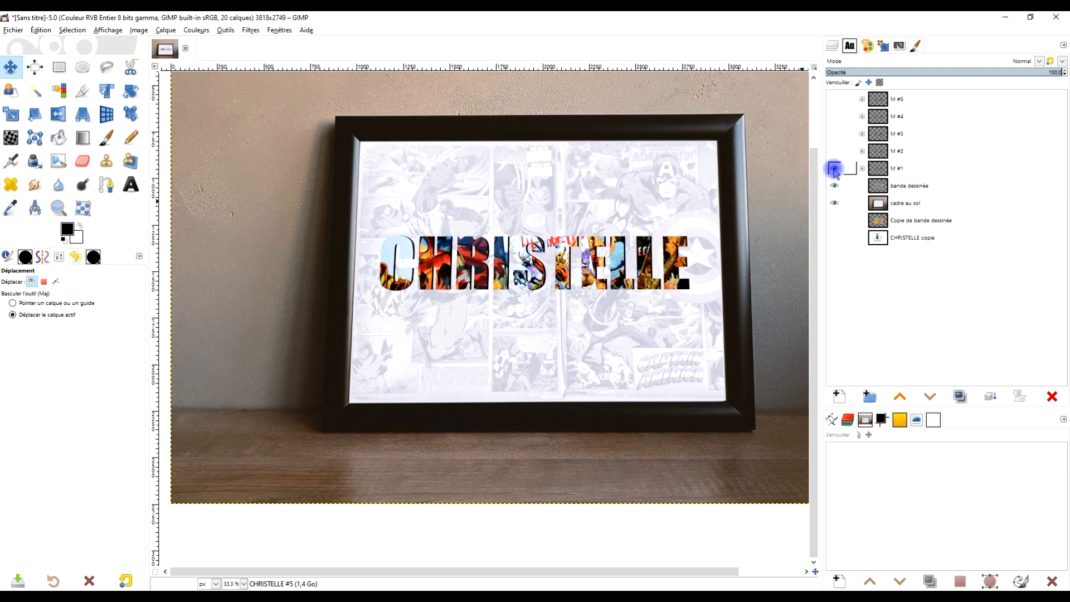
# Step: Review the lettering of groups "M #1" to "M #4" one at a time, inspecting the layers inside "M #3" and "M #4"
pyautogui.click(899, 168)
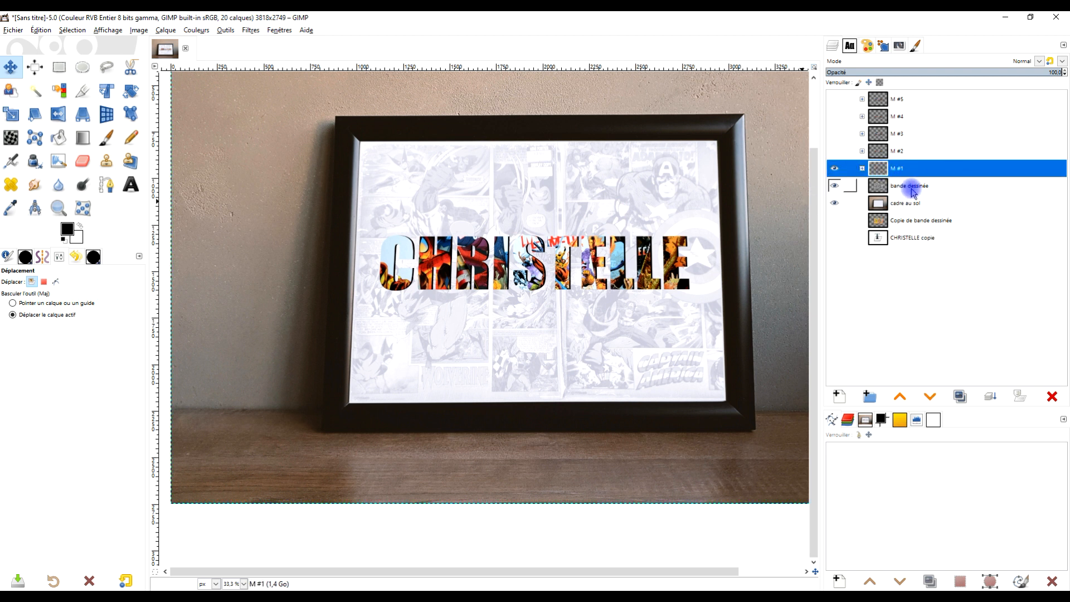
pyautogui.click(834, 151)
pyautogui.click(835, 168)
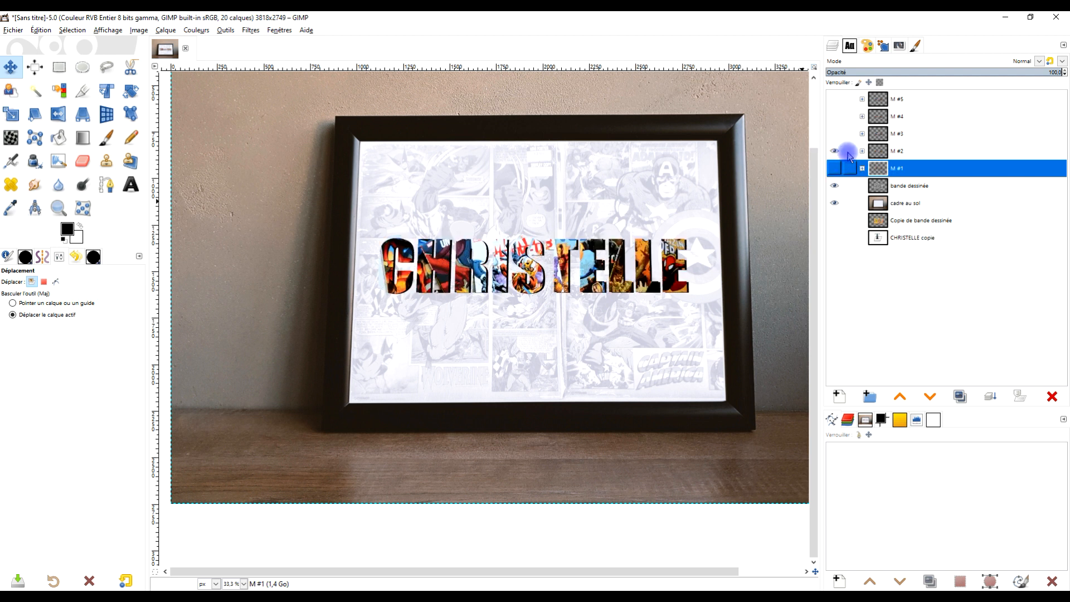
pyautogui.click(880, 155)
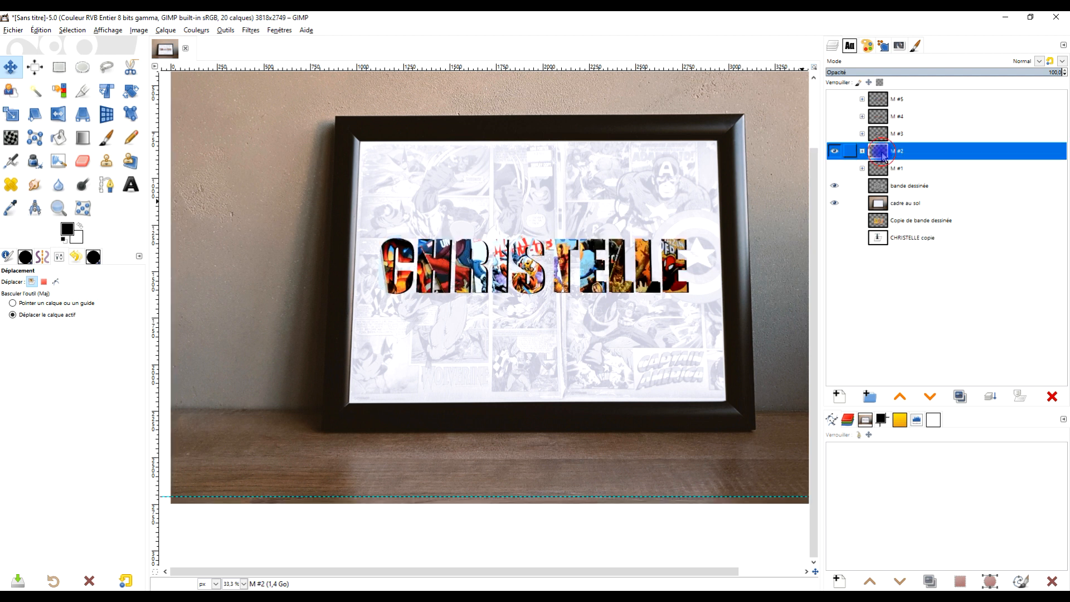
pyautogui.click(835, 150)
pyautogui.click(834, 133)
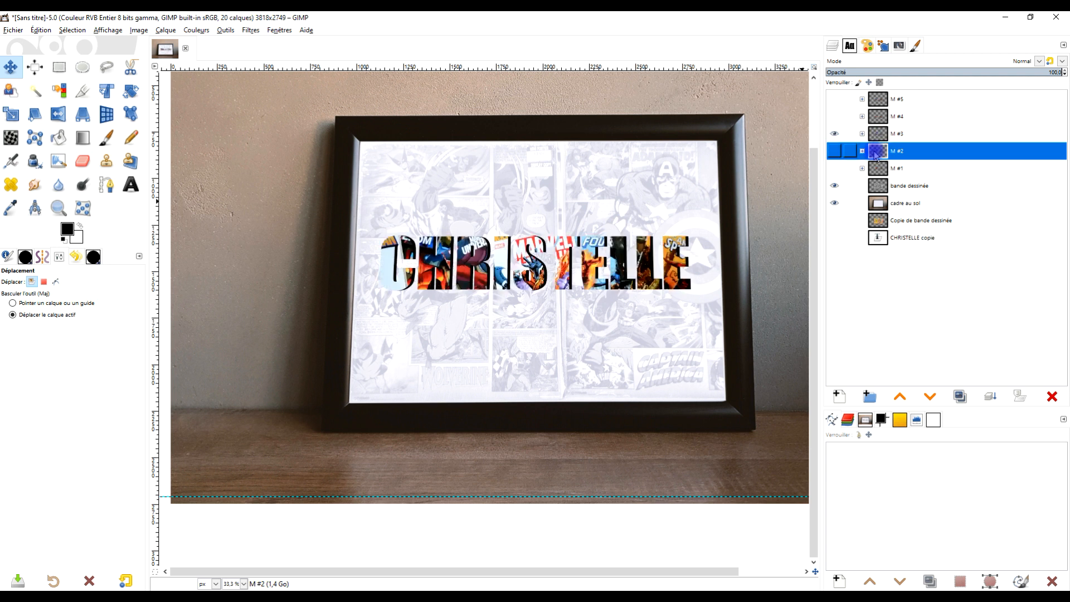
pyautogui.click(862, 133)
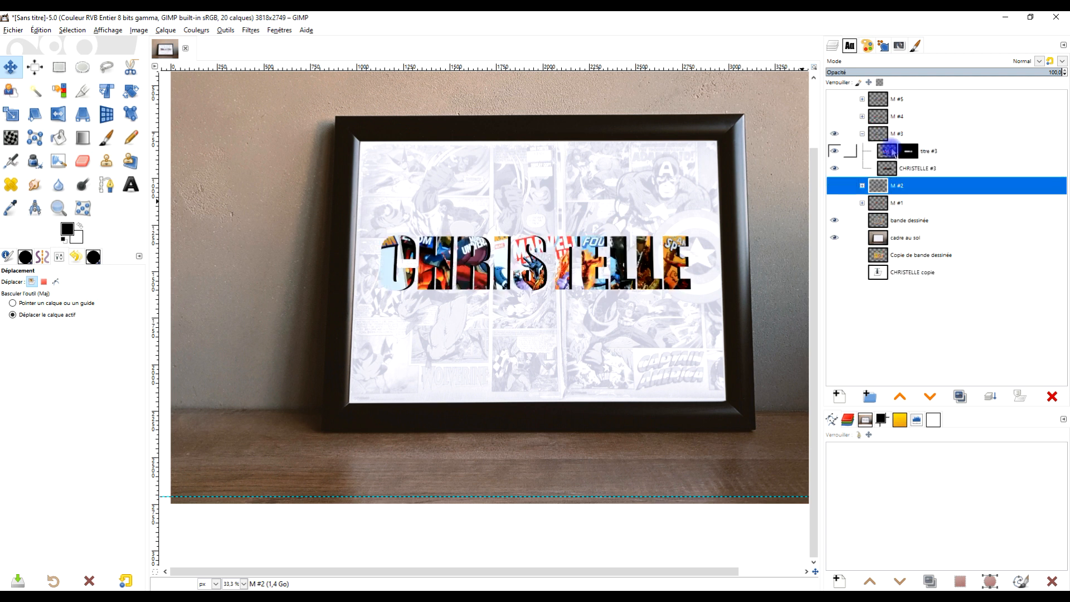
pyautogui.click(863, 133)
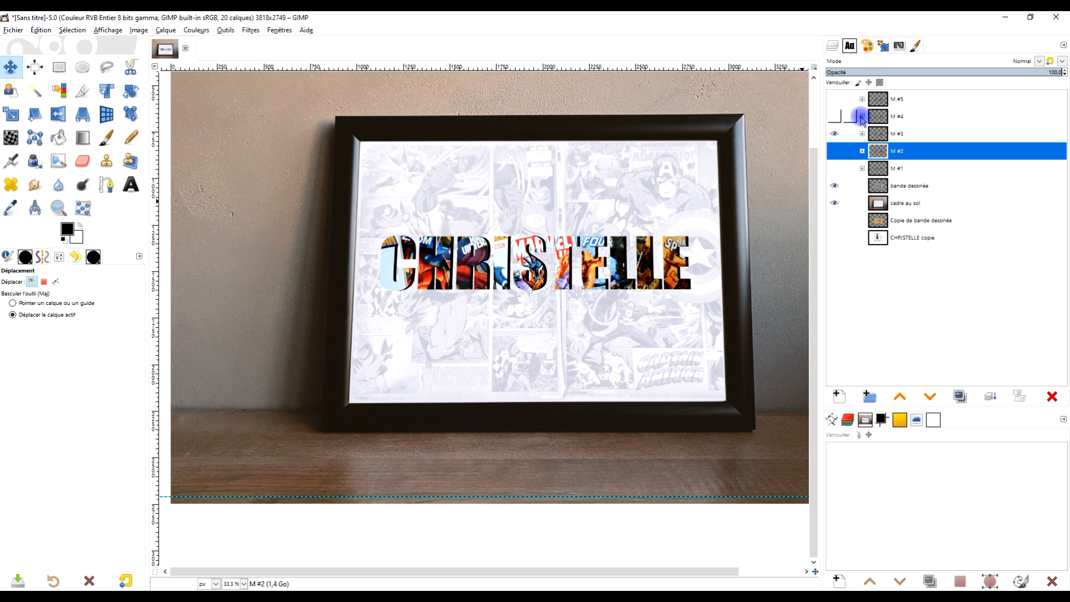
pyautogui.click(863, 116)
pyautogui.click(834, 117)
pyautogui.click(834, 168)
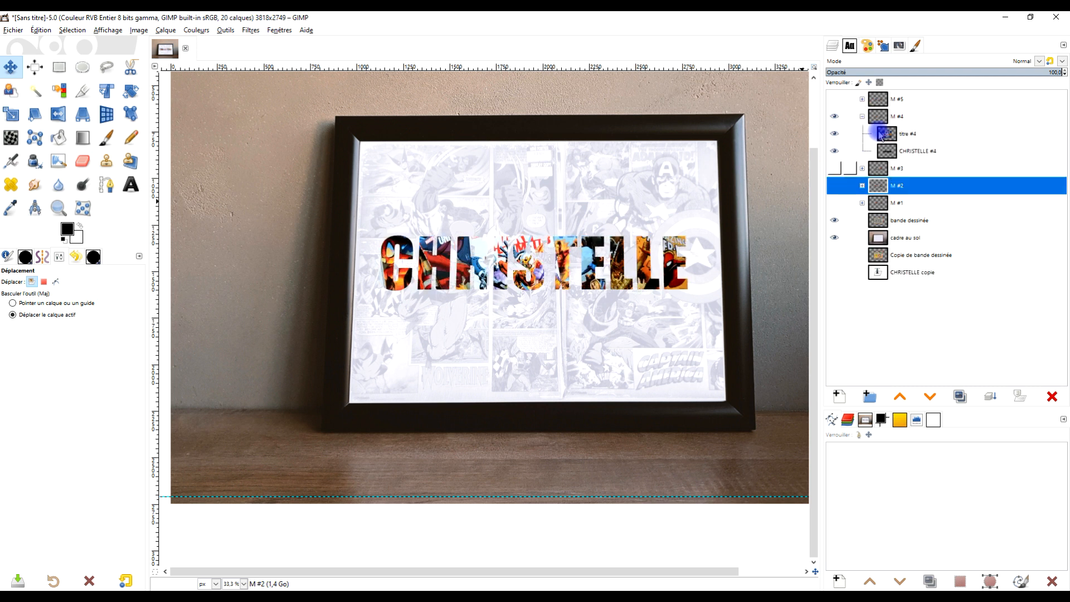
pyautogui.click(883, 116)
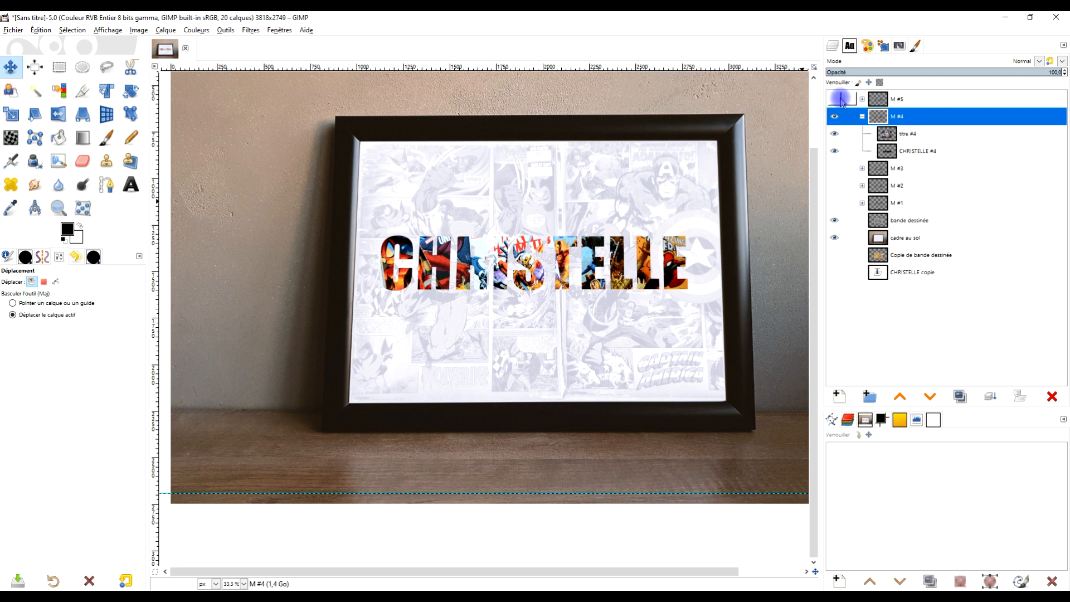
# Step: Expand and show group "M #5" and rename it "M #5 - mode de calque"
pyautogui.click(862, 99)
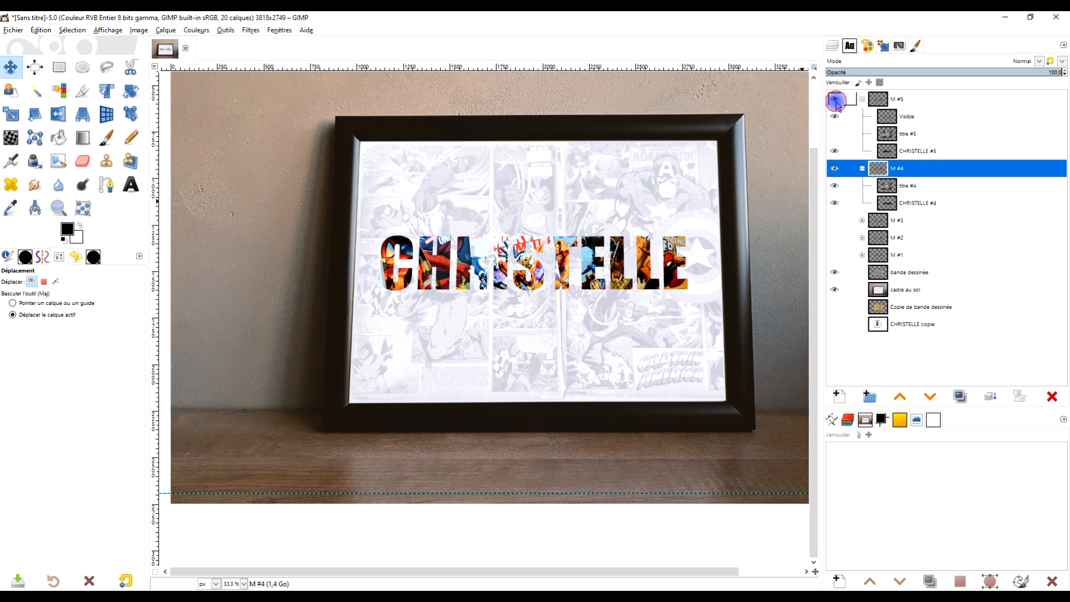
pyautogui.click(835, 99)
pyautogui.click(885, 99)
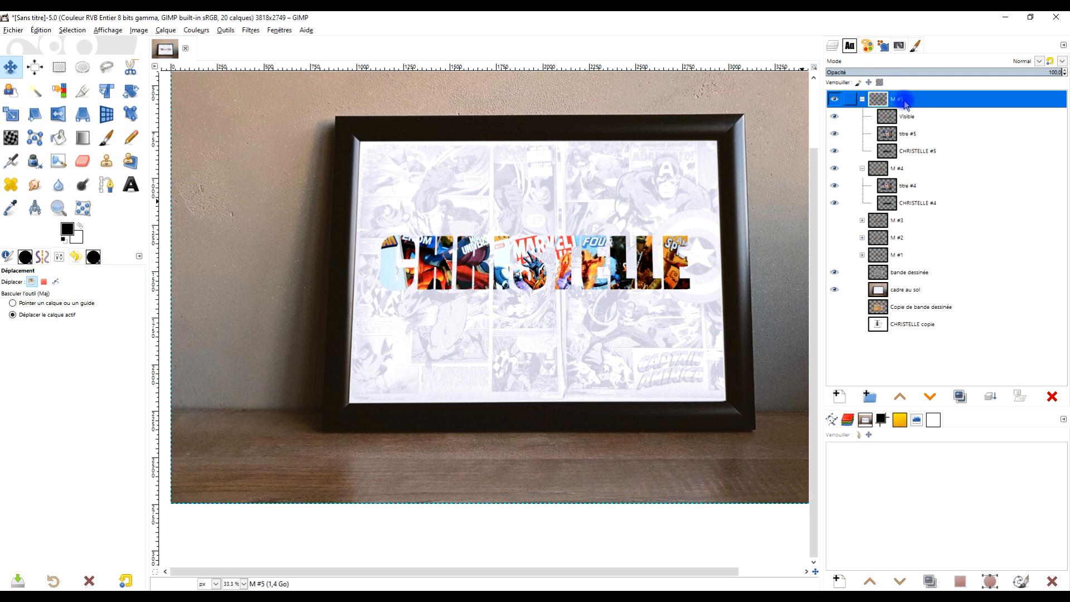
pyautogui.doubleClick(903, 100)
pyautogui.write('- mode de ca')
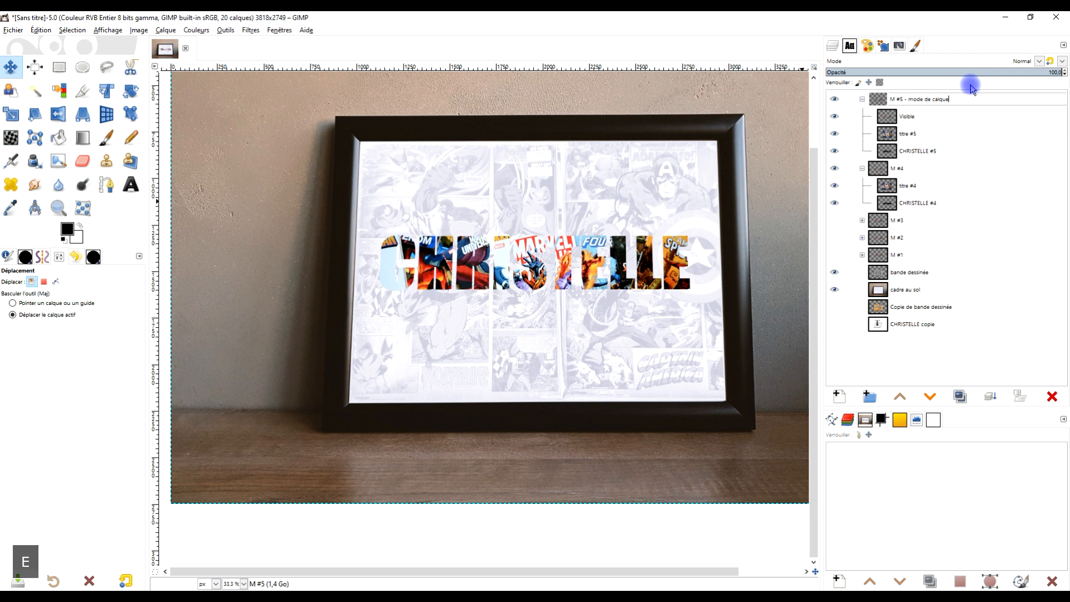
pyautogui.write('lque')
pyautogui.press('Return')
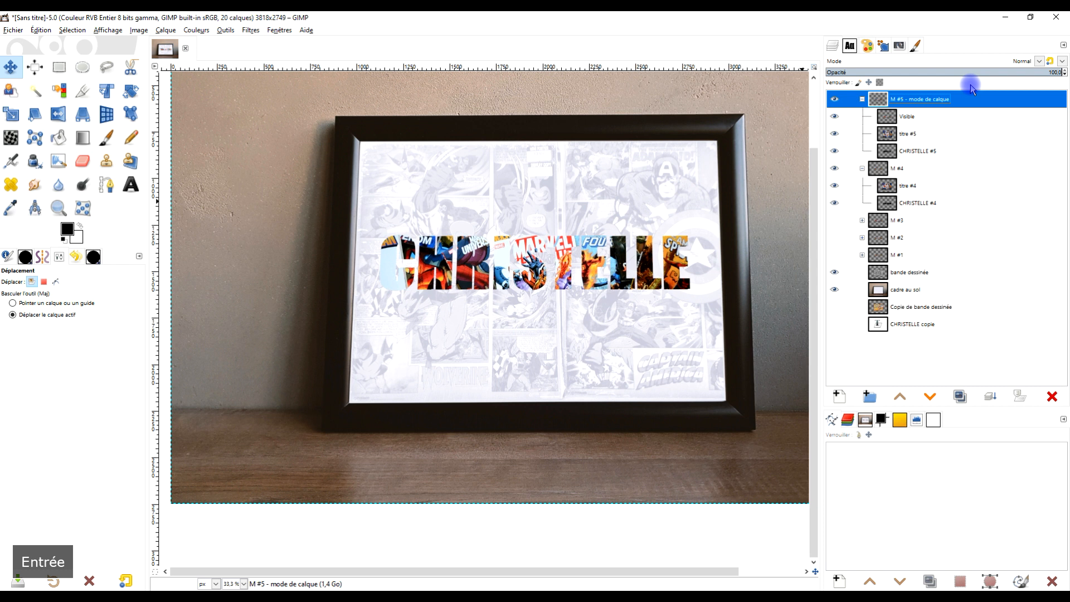
# Step: Rename group "M #4" as "M #4 - mode composite" and collapse both it and the "M #5 - mode de calque" group
pyautogui.click(900, 169)
pyautogui.click(862, 100)
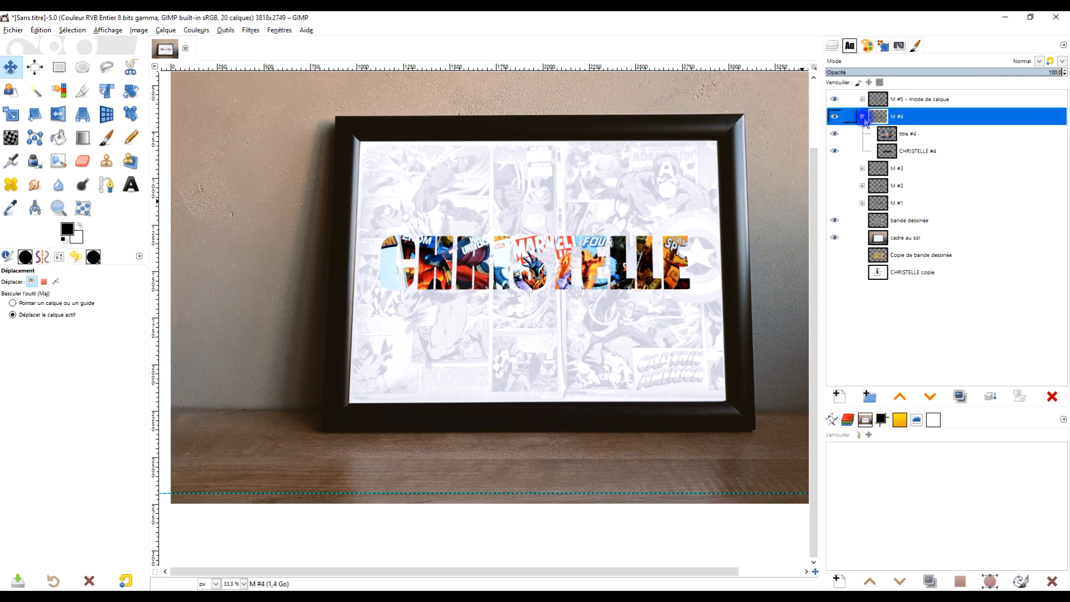
pyautogui.doubleClick(897, 116)
pyautogui.write('- mode composite')
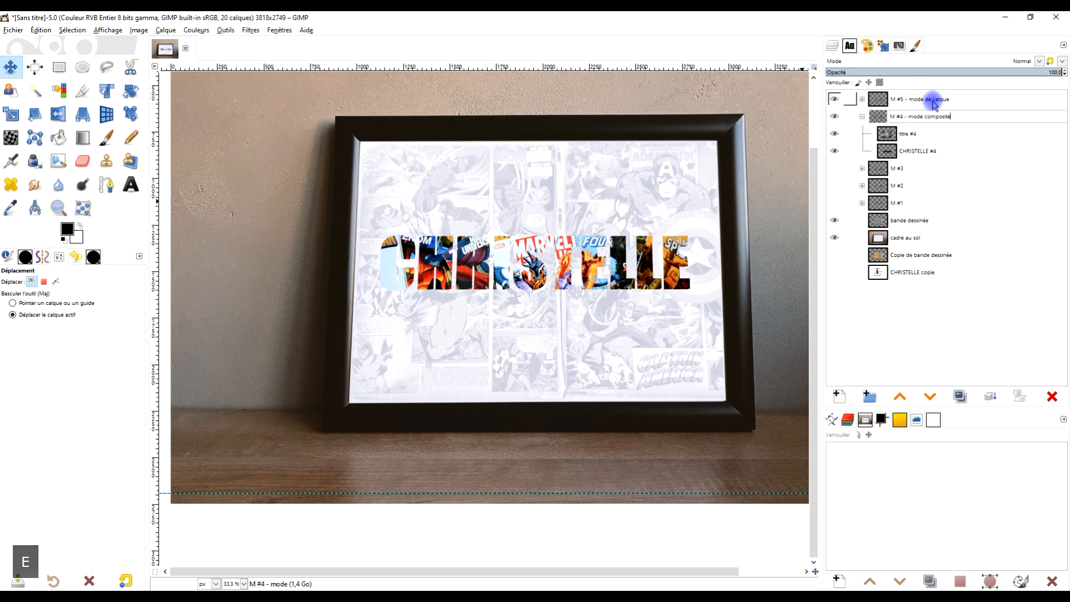
pyautogui.press('Return')
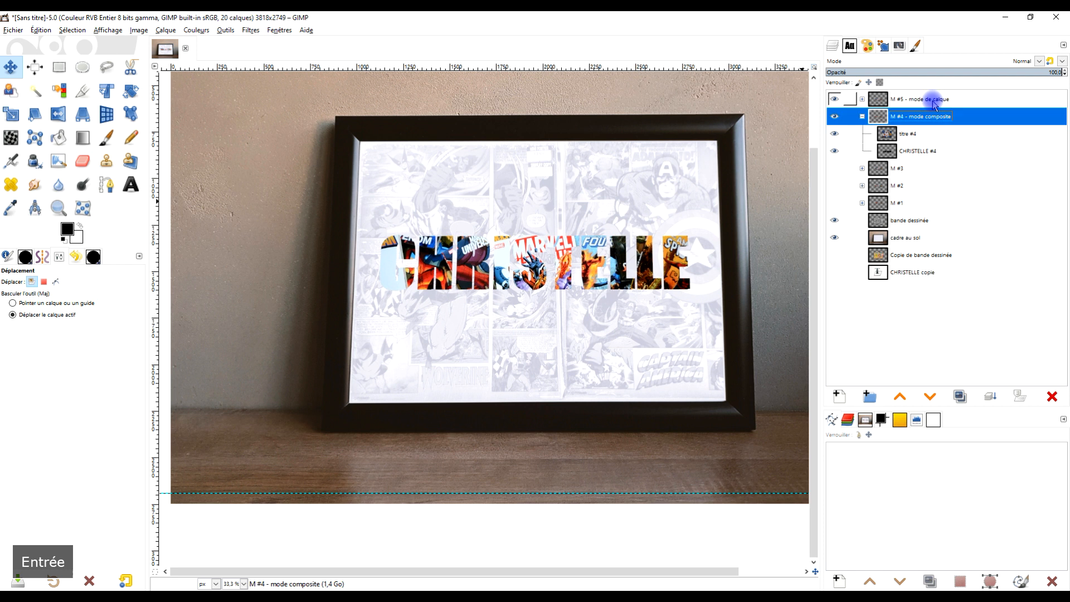
pyautogui.click(863, 117)
# Step: Show group "M #3" in place of the "M #4" and "M #5" groups and rename it "M #3 - masque de calque"
pyautogui.click(835, 99)
pyautogui.click(834, 116)
pyautogui.click(835, 135)
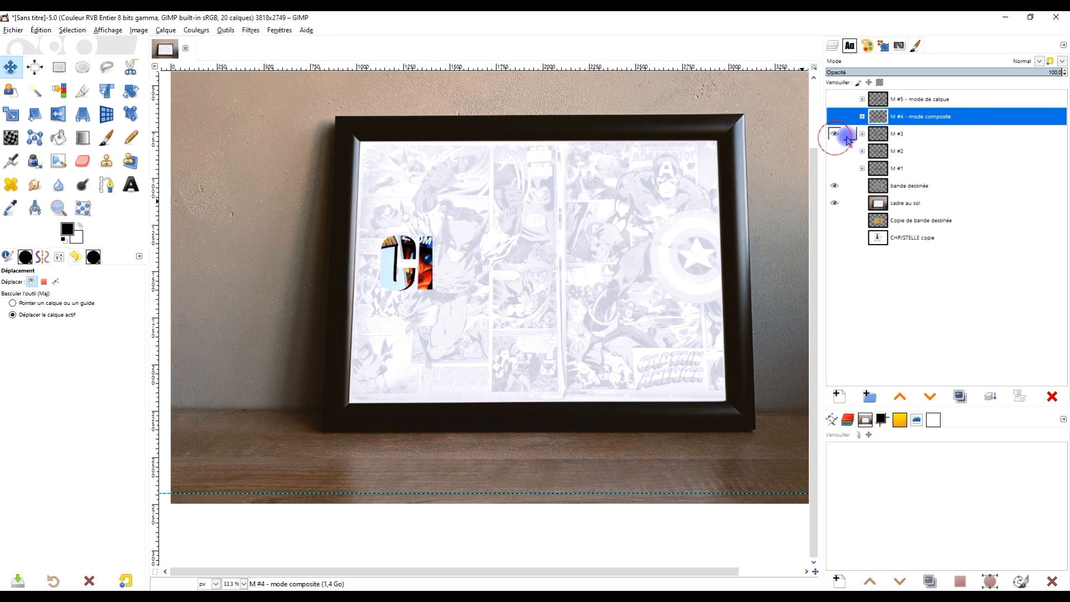
pyautogui.click(863, 134)
pyautogui.doubleClick(909, 134)
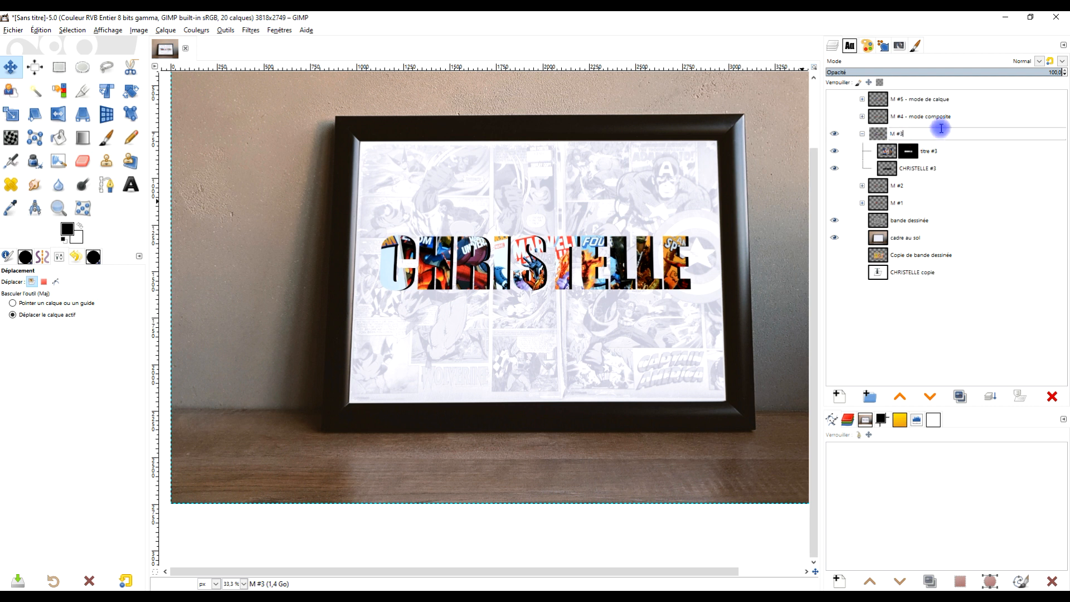
pyautogui.write('- masq')
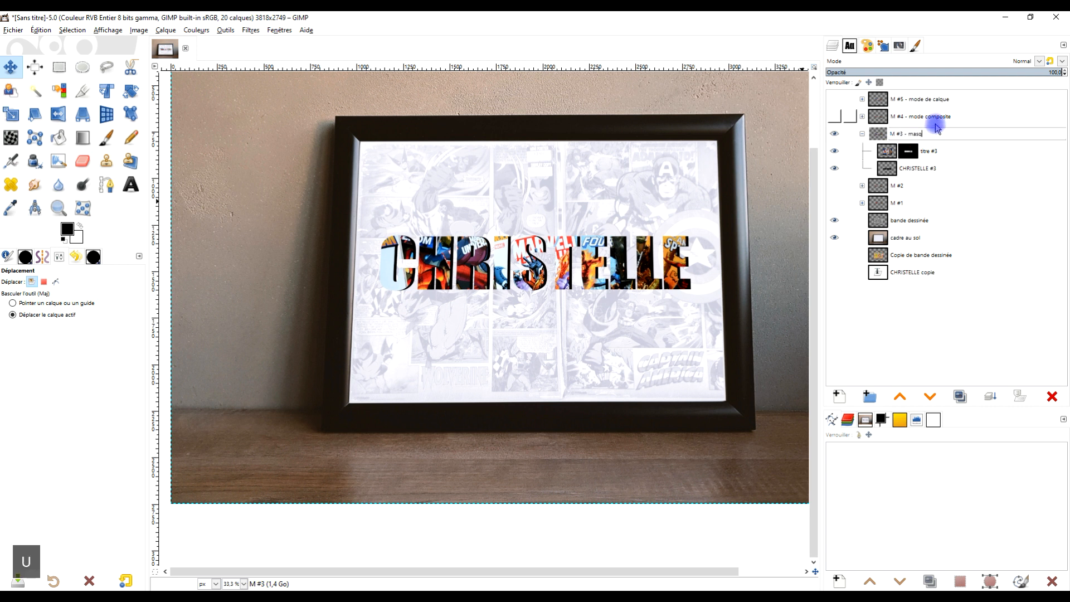
pyautogui.write('ue de calque')
pyautogui.press('Return')
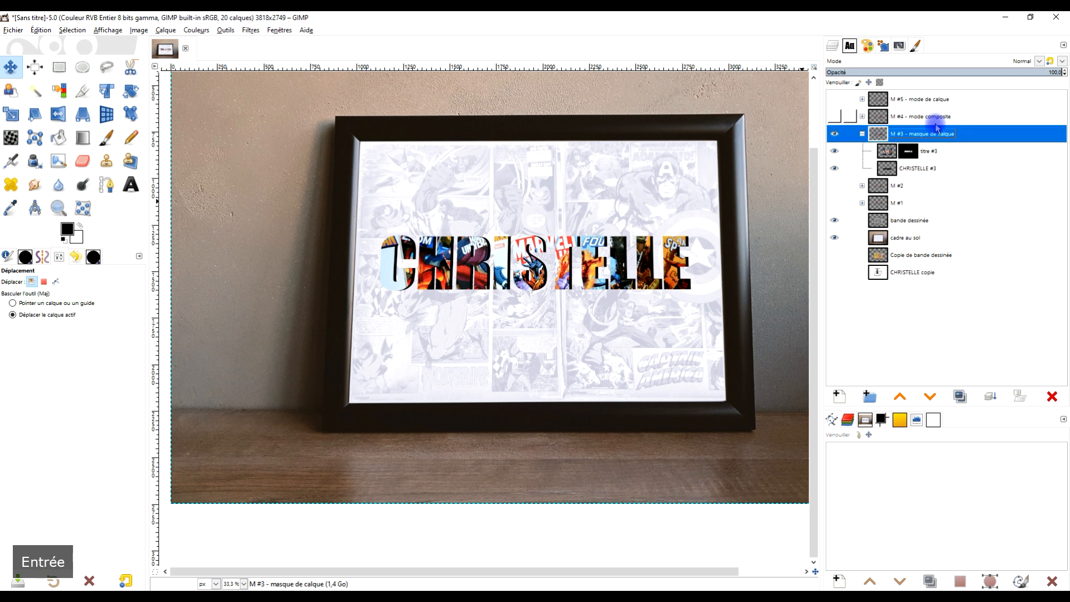
pyautogui.click(863, 134)
# Step: Show group "M #2" in place of the "M #3" group and rename it "M #2 - déplacement de la sélection"
pyautogui.click(862, 151)
pyautogui.click(835, 134)
pyautogui.click(835, 152)
pyautogui.doubleClick(892, 151)
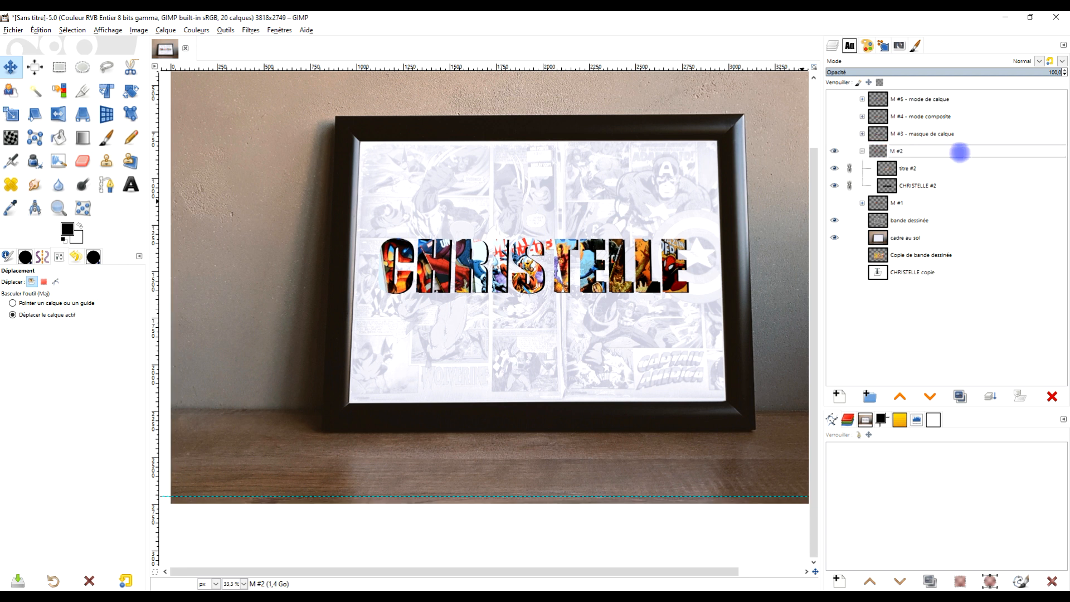
pyautogui.write('- dép')
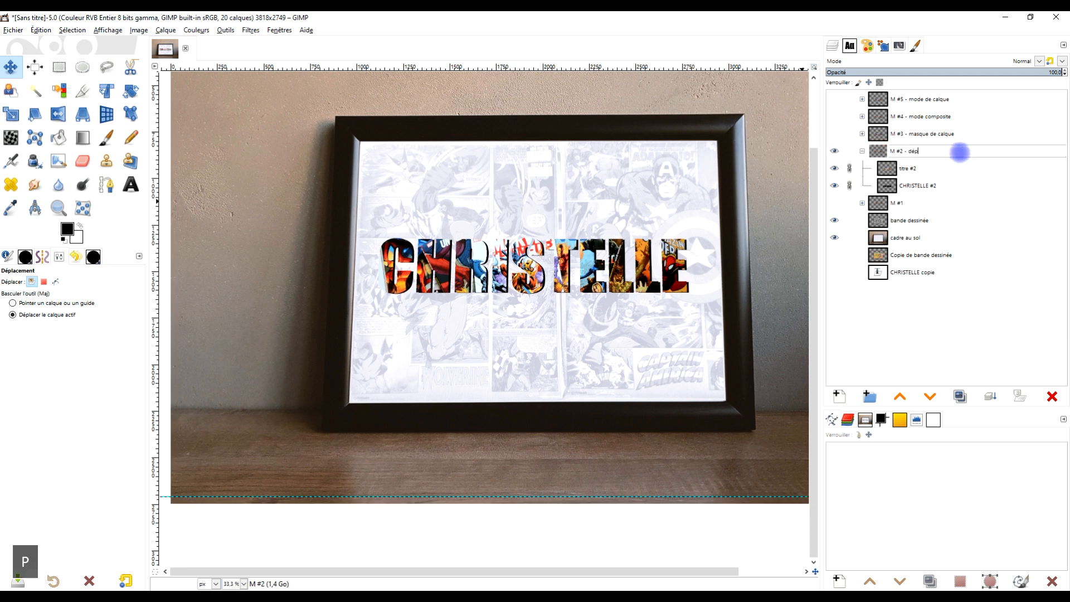
pyautogui.write('lacement de la sélection')
pyautogui.press('Return')
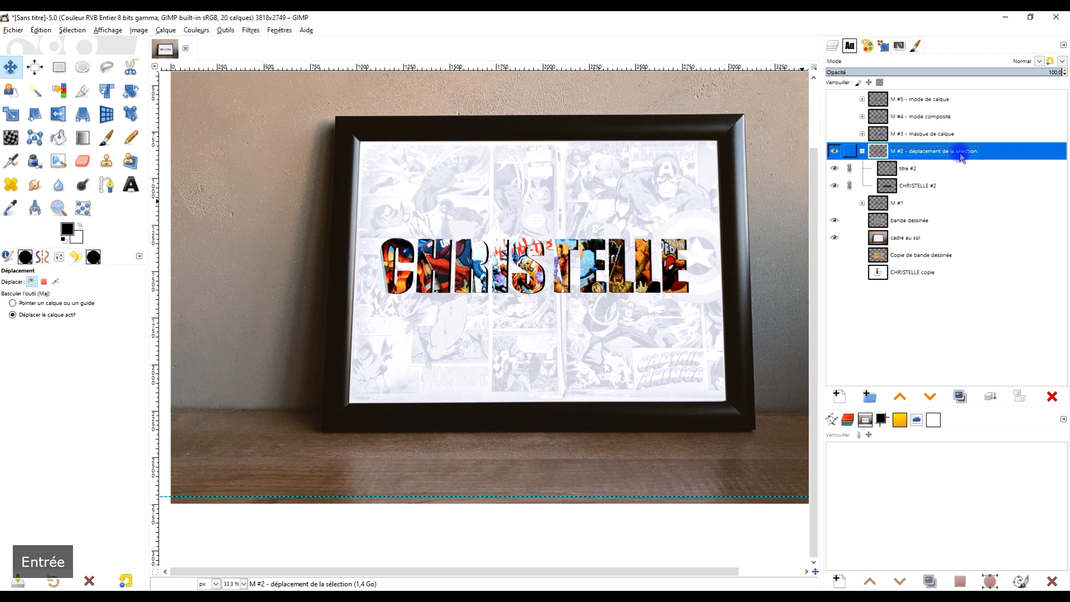
pyautogui.click(863, 152)
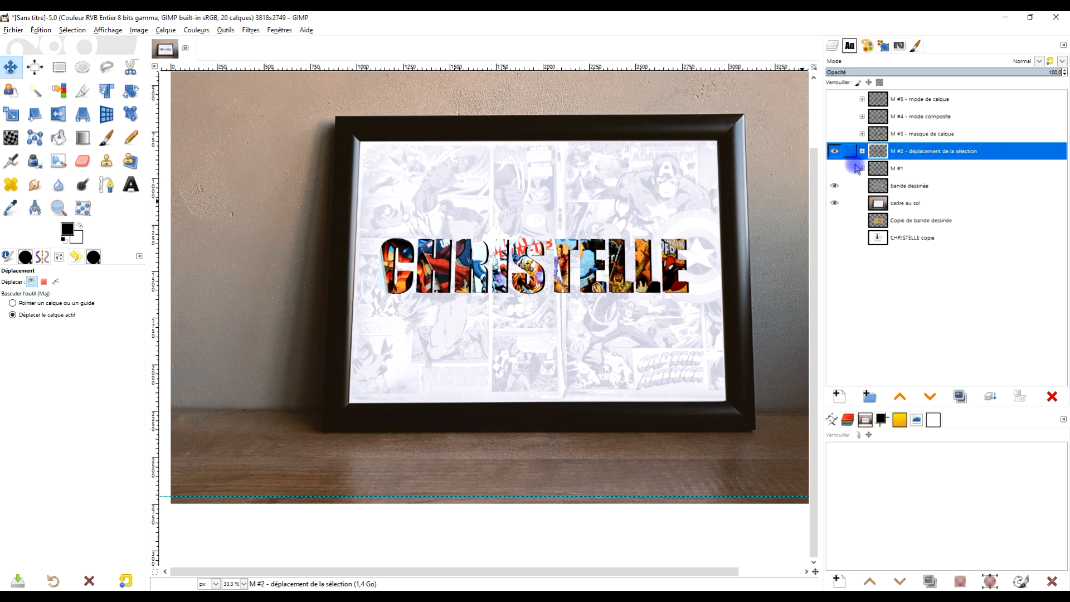
# Step: Show group "M #1" in place of the "M #2" group and rename it "M #1 - suppression des pixels en trop"
pyautogui.click(835, 151)
pyautogui.click(835, 168)
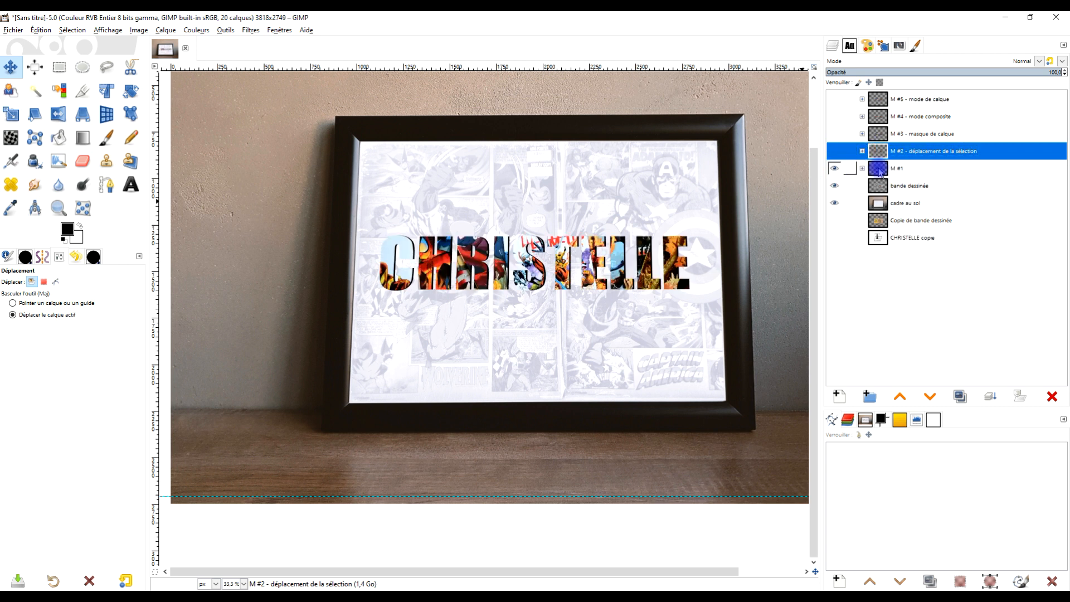
pyautogui.doubleClick(894, 168)
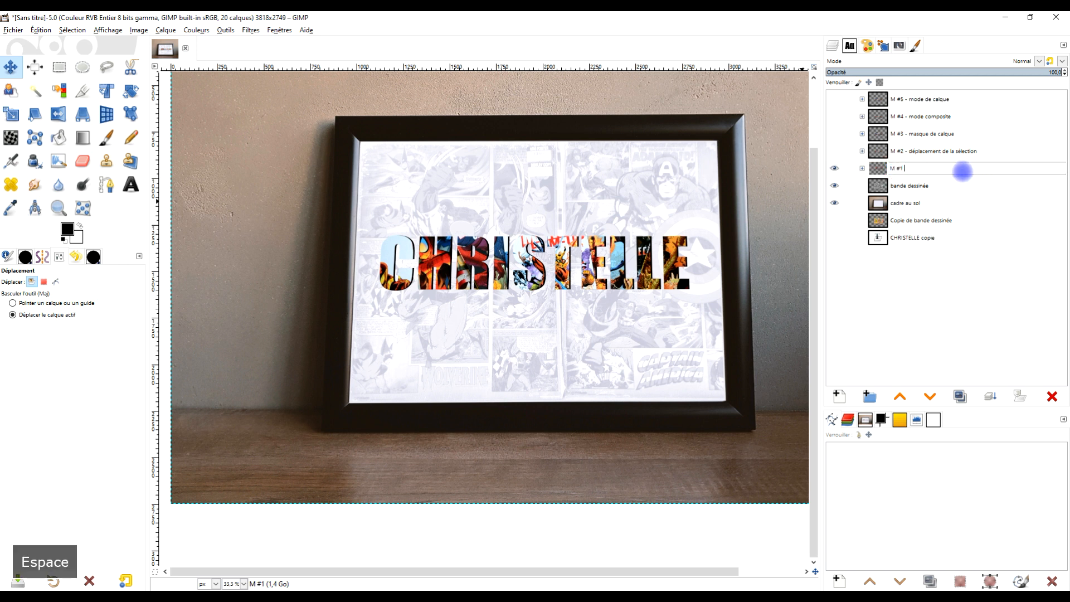
pyautogui.write('- suppression des p')
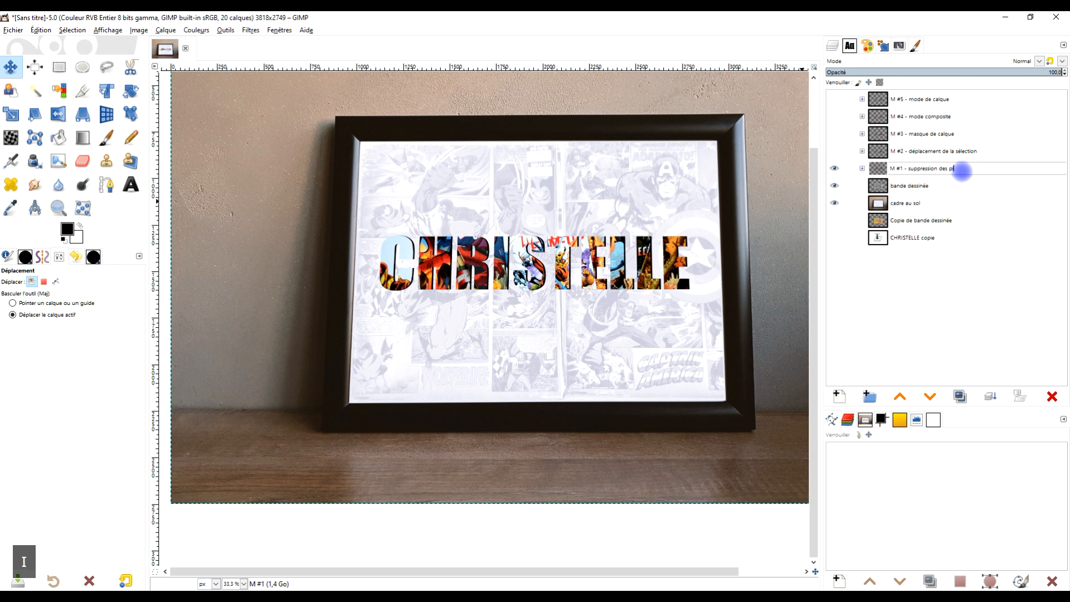
pyautogui.write('ixels non')
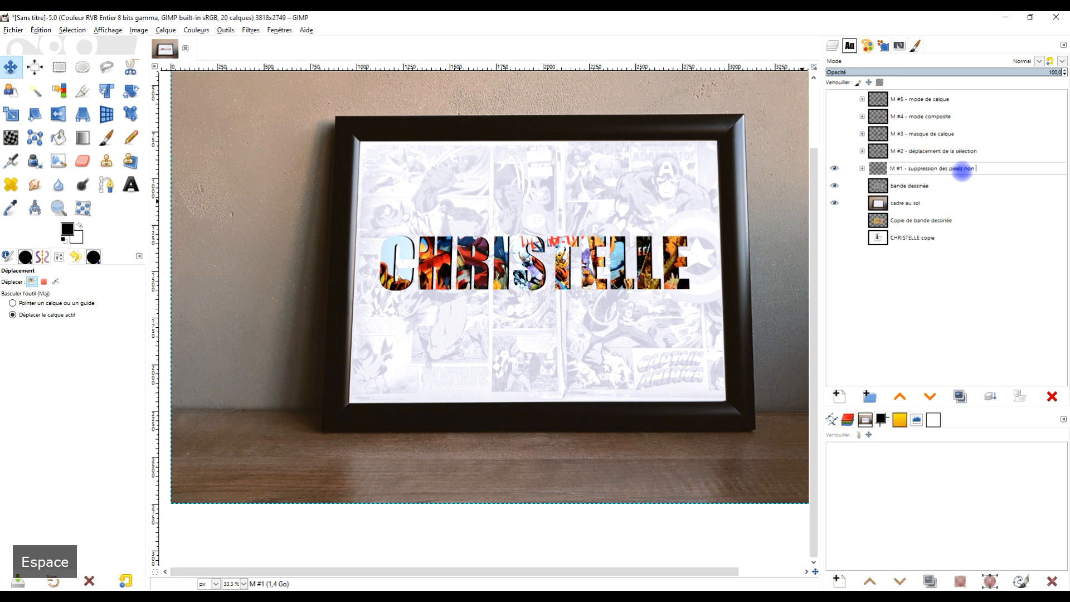
pyautogui.press('BackSpace')
pyautogui.write('en tr')
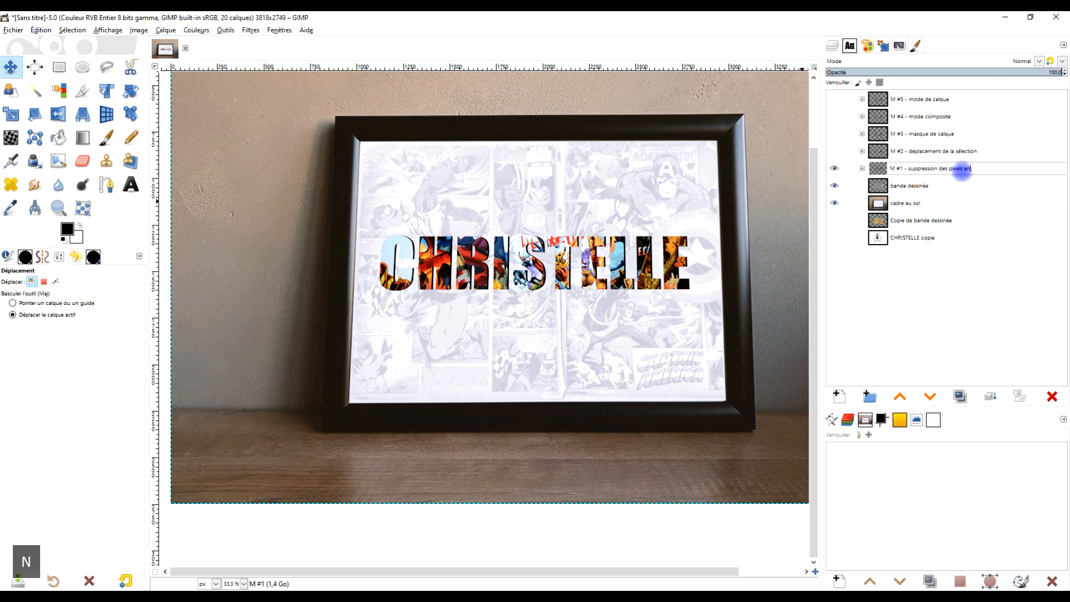
pyautogui.press('Return')
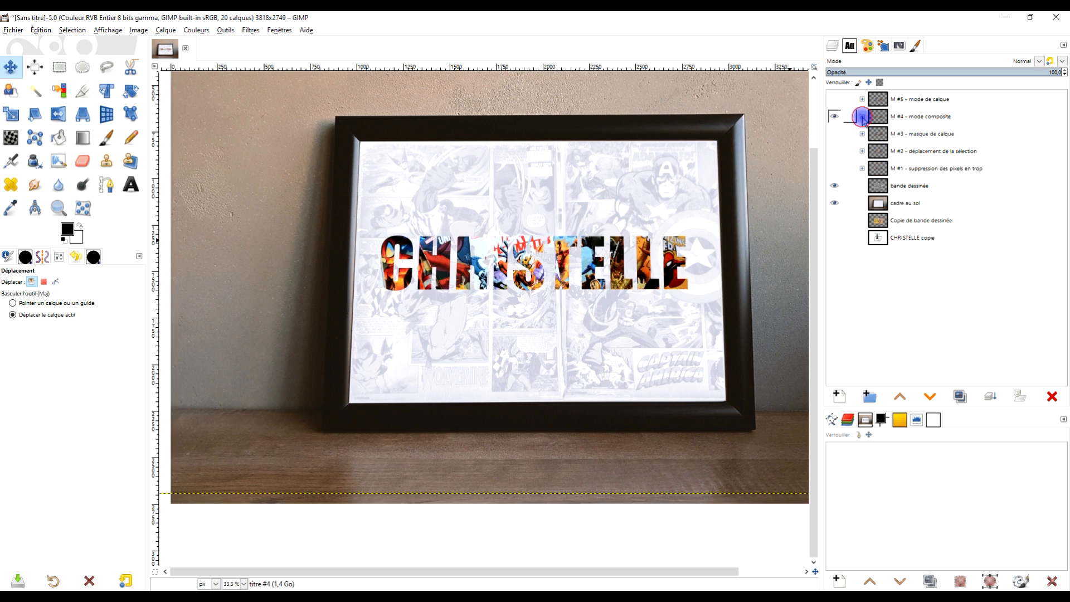
# Step: Expand the "M #4 - mode composite" and "M #5 - mode de calque" groups to view their layers
pyautogui.click(863, 117)
pyautogui.click(862, 99)
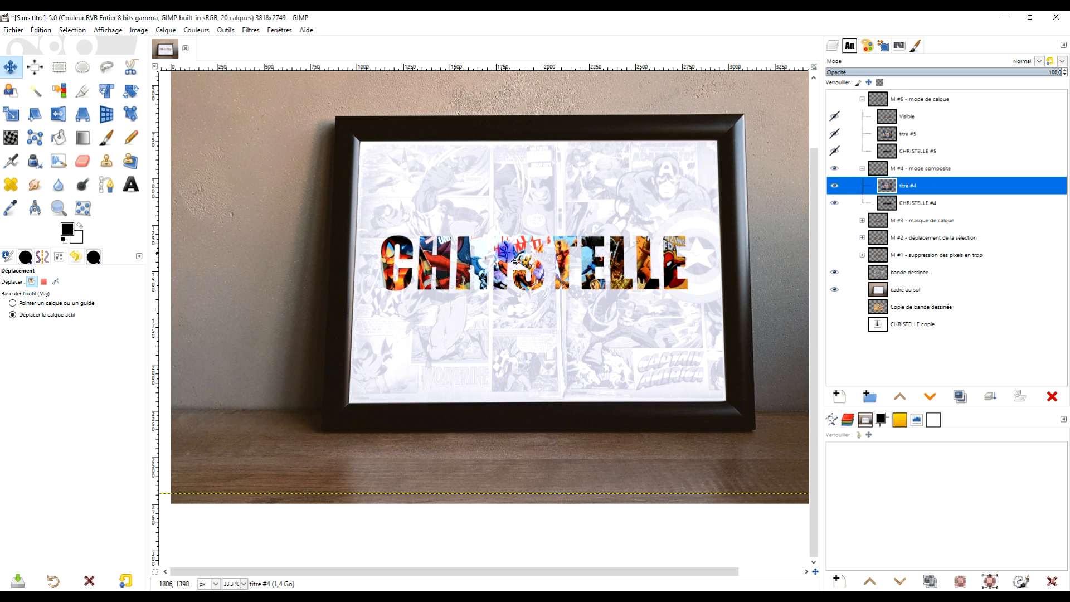
# Step: Duplicate the black name layer of group "M #4", place the copy just below that group, and collapse group "M #5"
pyautogui.keyDown('alt'); pyautogui.click(887, 202); pyautogui.keyUp('alt')
pyautogui.click(960, 396)
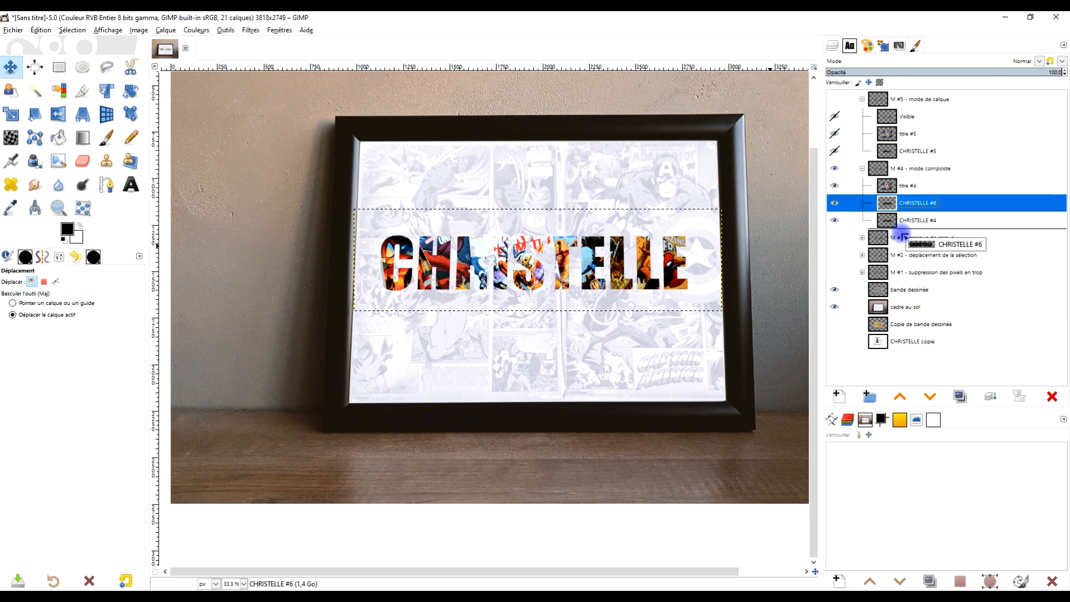
pyautogui.doubleClick(964, 223)
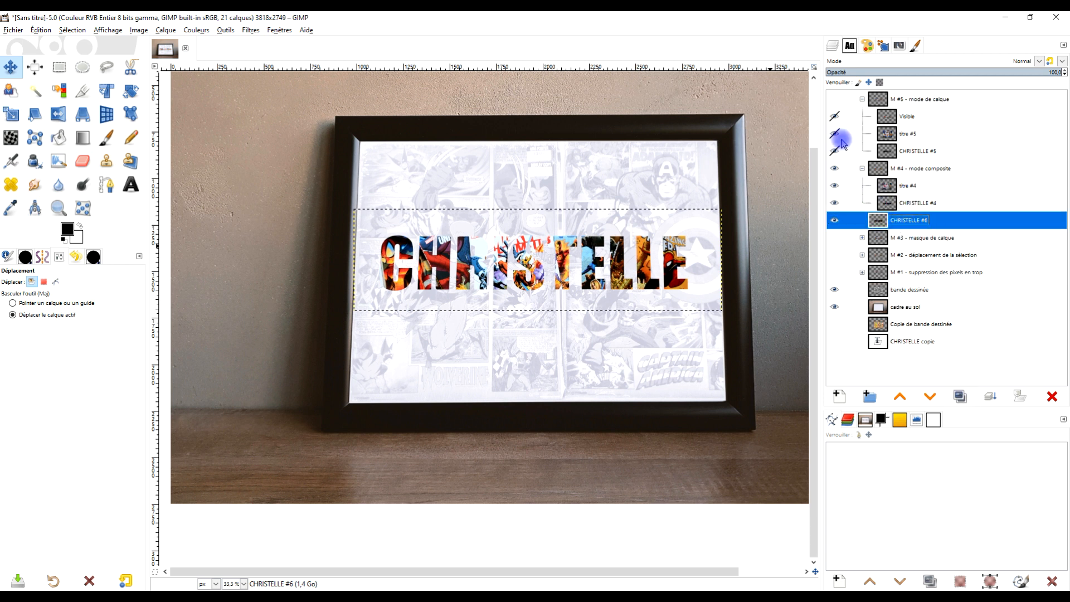
pyautogui.click(862, 99)
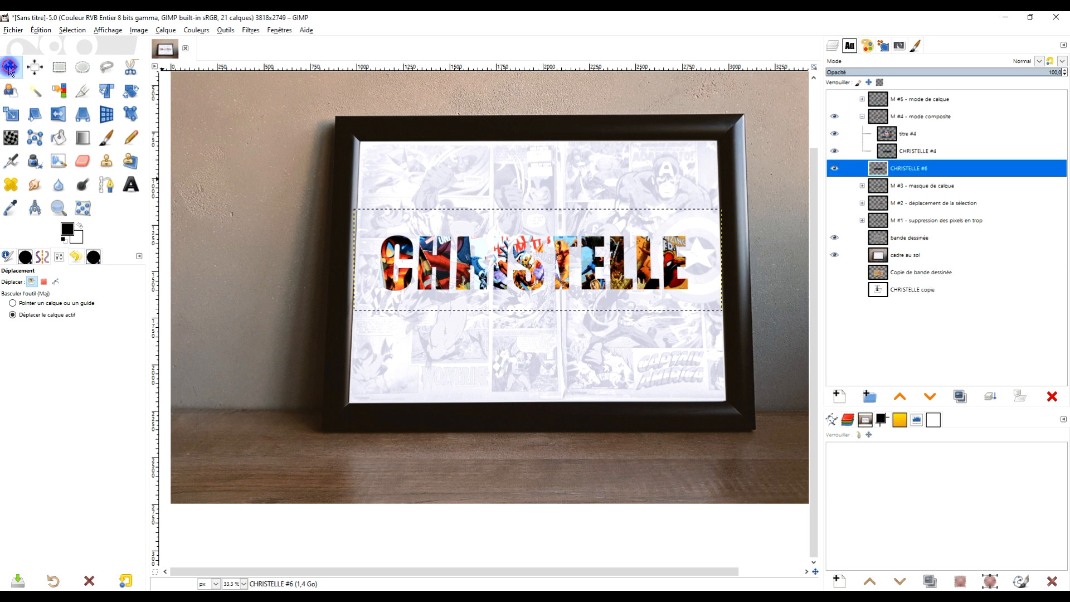
# Step: Offset the duplicated black name layer slightly from the comic-filled letters so it forms a shadow along their edges
pyautogui.moveTo(466, 259); pyautogui.dragTo(471, 259)
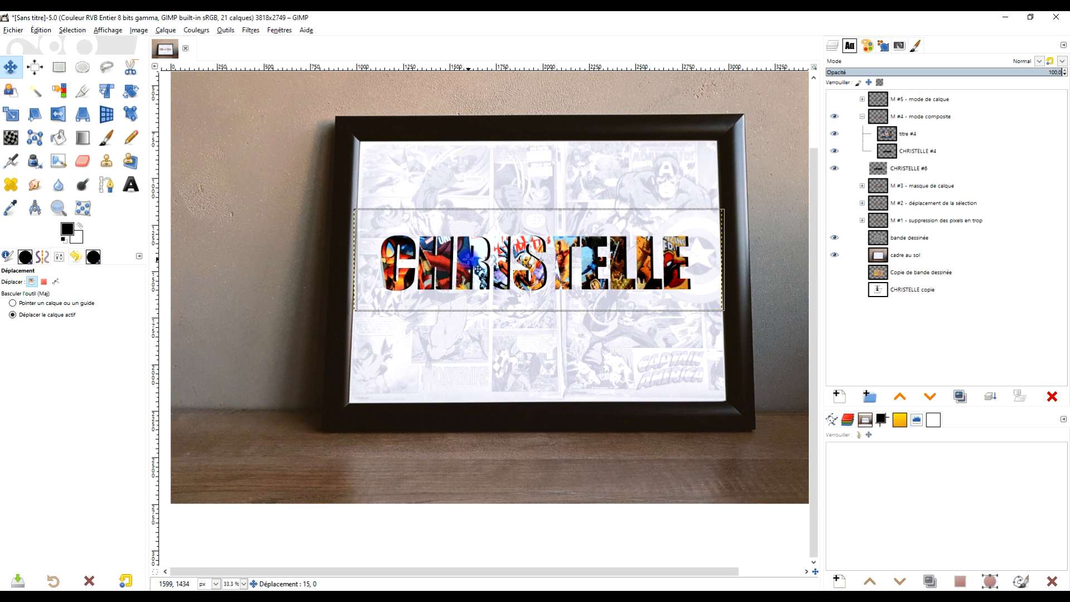
pyautogui.click(920, 117)
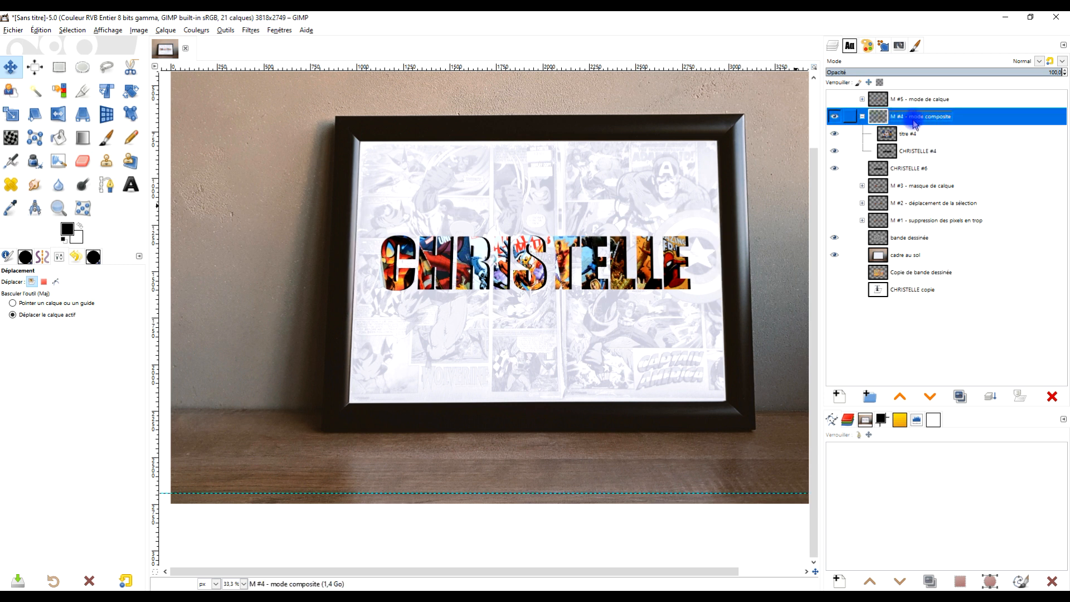
pyautogui.click(903, 168)
pyautogui.moveTo(529, 272); pyautogui.dragTo(543, 267)
pyautogui.scroll(1, 534, 257)
pyautogui.moveTo(615, 282); pyautogui.dragTo(579, 295)
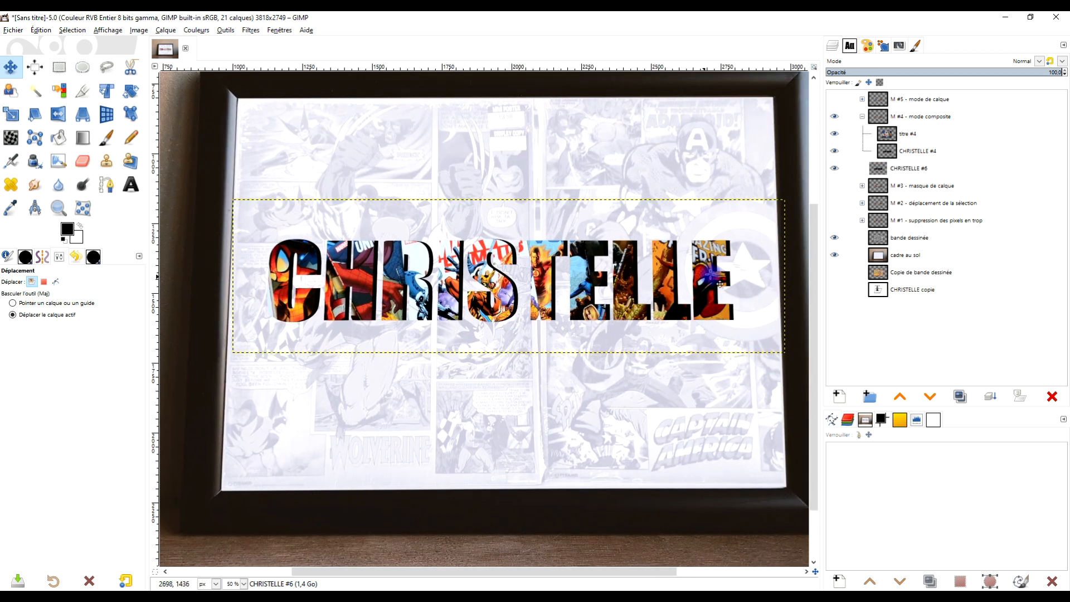
# Step: Collapse group "M #4 - mode composite" and resize the duplicated name layer to the image dimensions
pyautogui.click(863, 117)
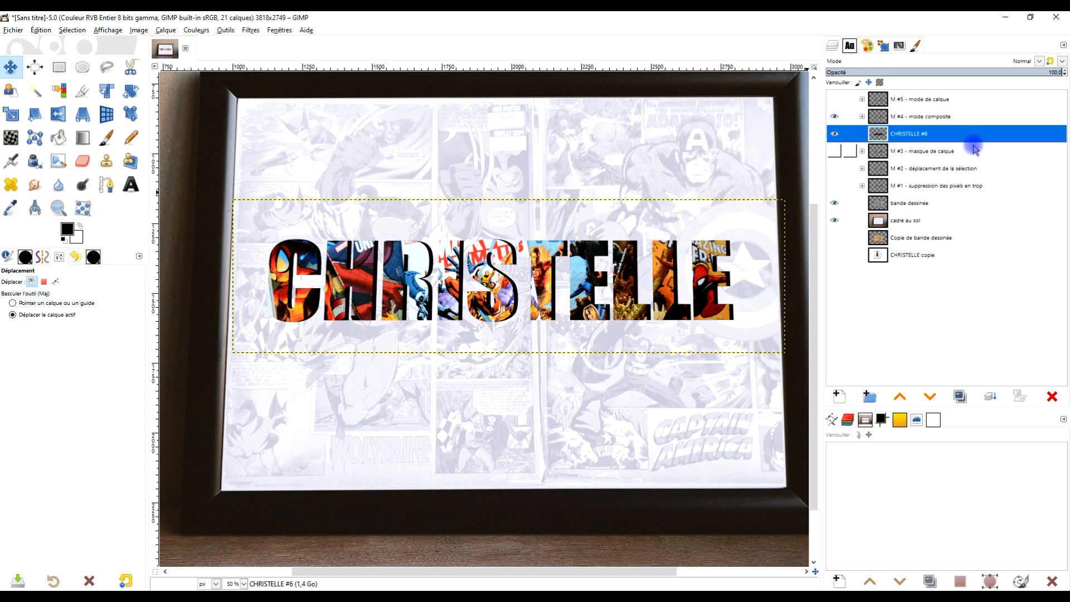
pyautogui.rightClick(882, 133)
pyautogui.click(981, 283)
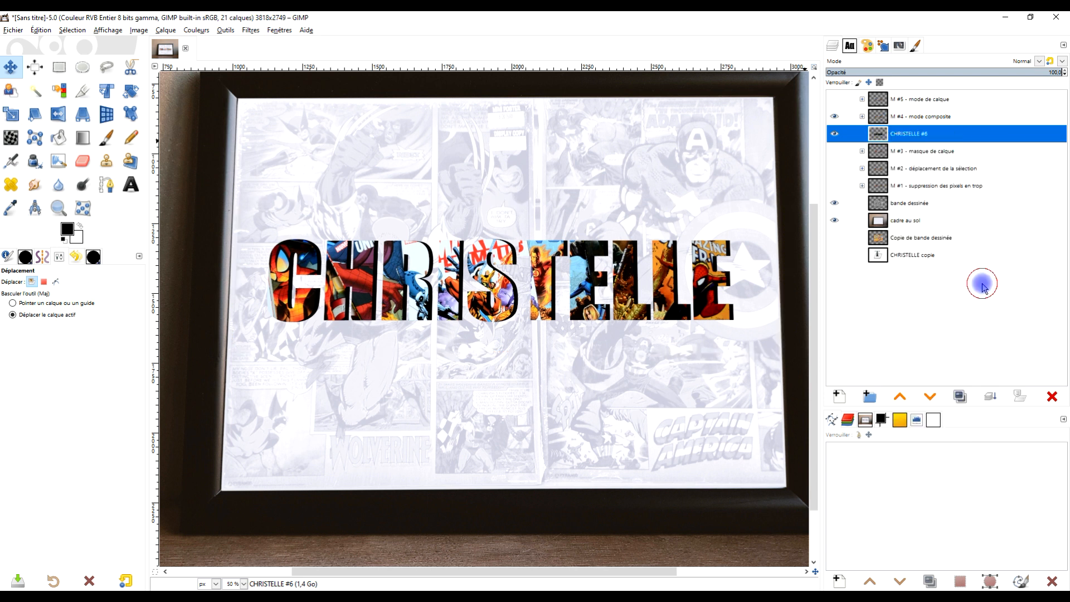
# Step: Show group "M #3" in place of "M #4" and the duplicated name, and move the "titre #3" layer mask above the black name
pyautogui.moveTo(708, 224); pyautogui.dragTo(669, 232)
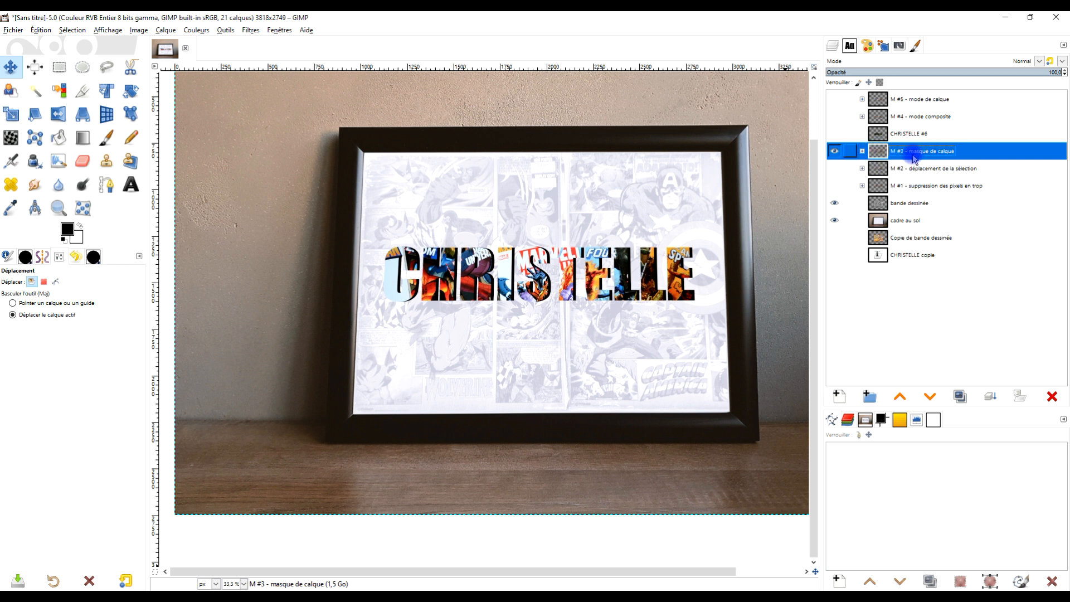
pyautogui.click(863, 151)
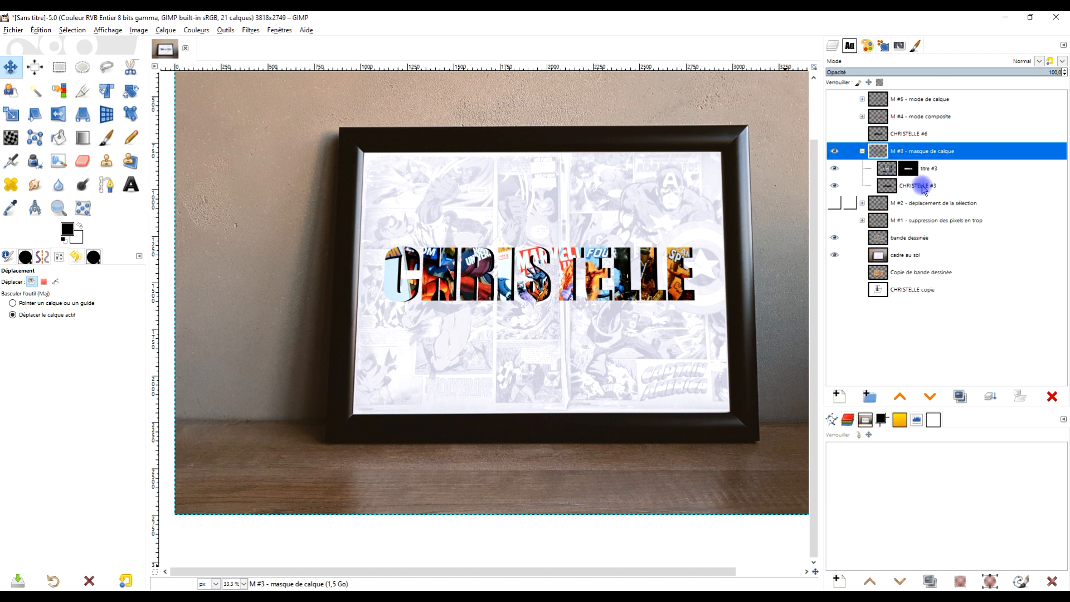
pyautogui.click(908, 168)
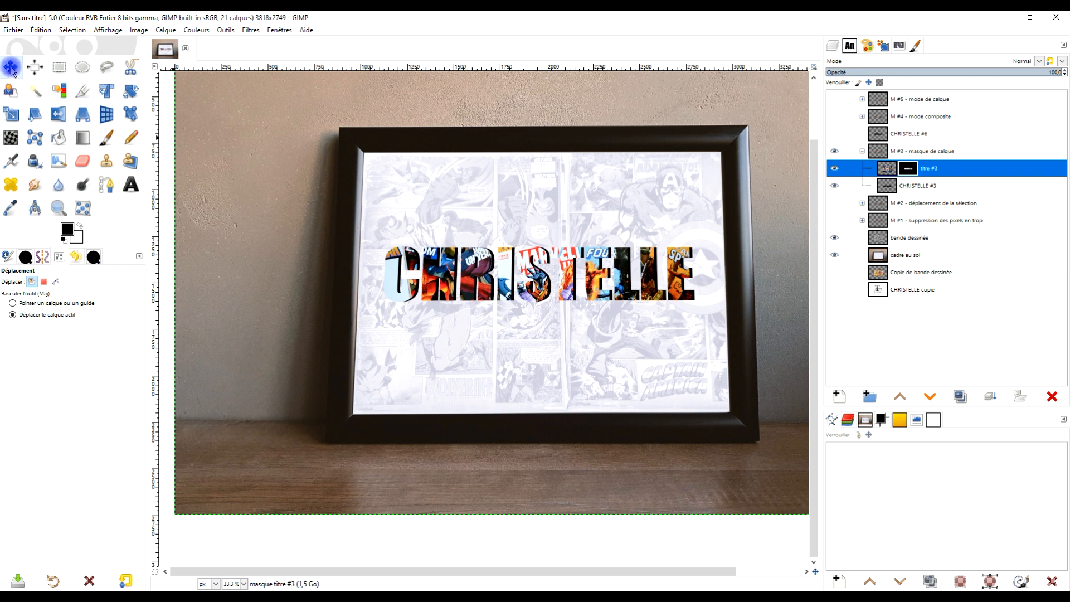
pyautogui.moveTo(516, 273); pyautogui.dragTo(620, 249)
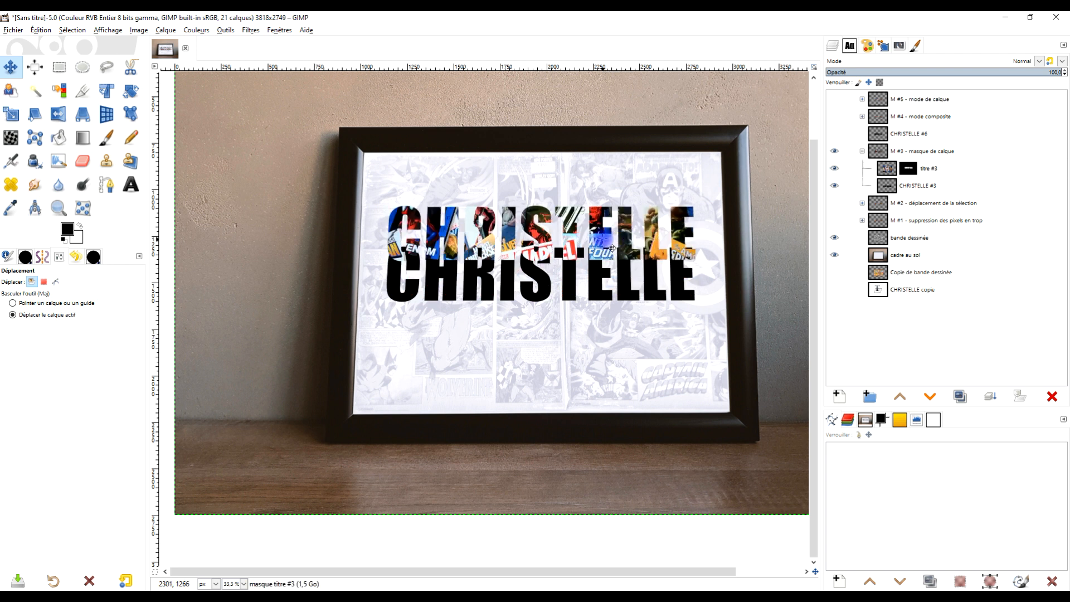
pyautogui.moveTo(536, 233); pyautogui.dragTo(538, 219)
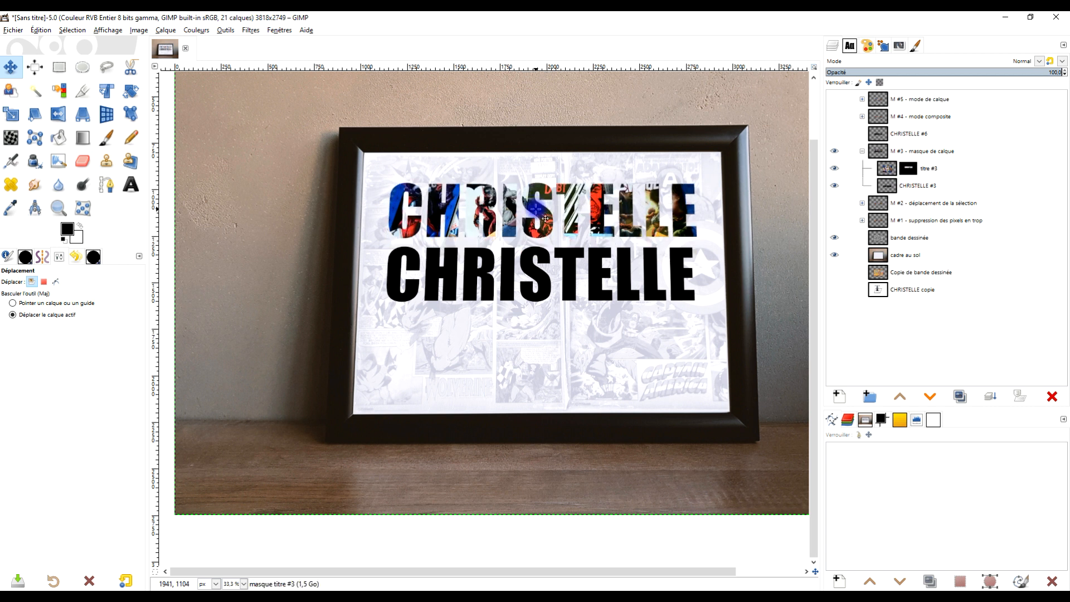
# Step: Apply the layer mask of "titre #3" and move the cut-out comic letters down onto the black name with a slight offset
pyautogui.rightClick(916, 169)
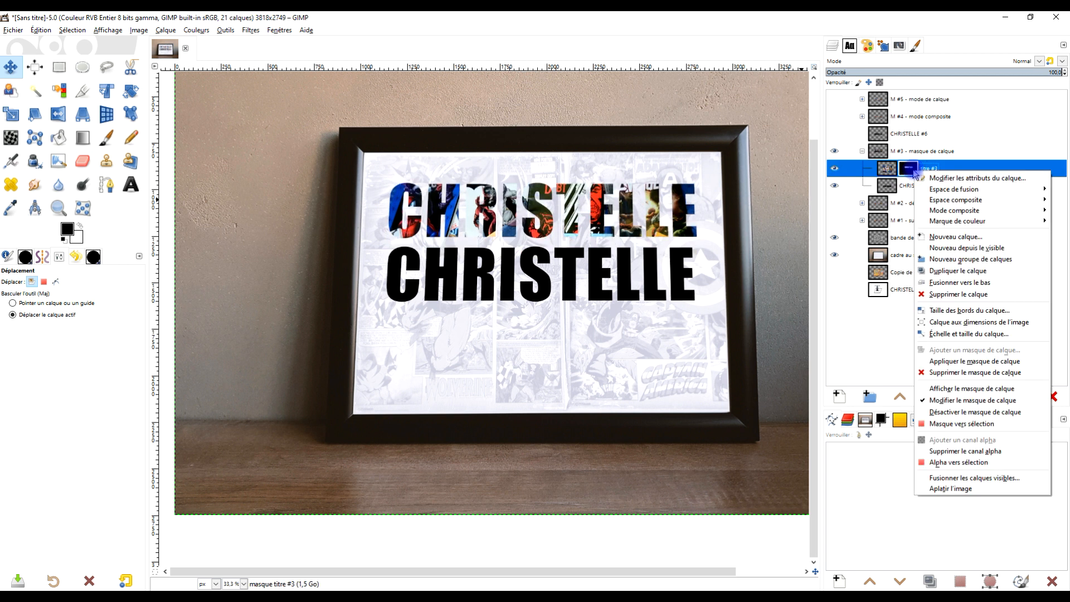
pyautogui.click(977, 362)
pyautogui.moveTo(538, 205); pyautogui.dragTo(535, 270)
# Step: Resize the "titre #3" layer to the image dimensions and collapse group "M #3 - masque de calque"
pyautogui.rightClick(892, 169)
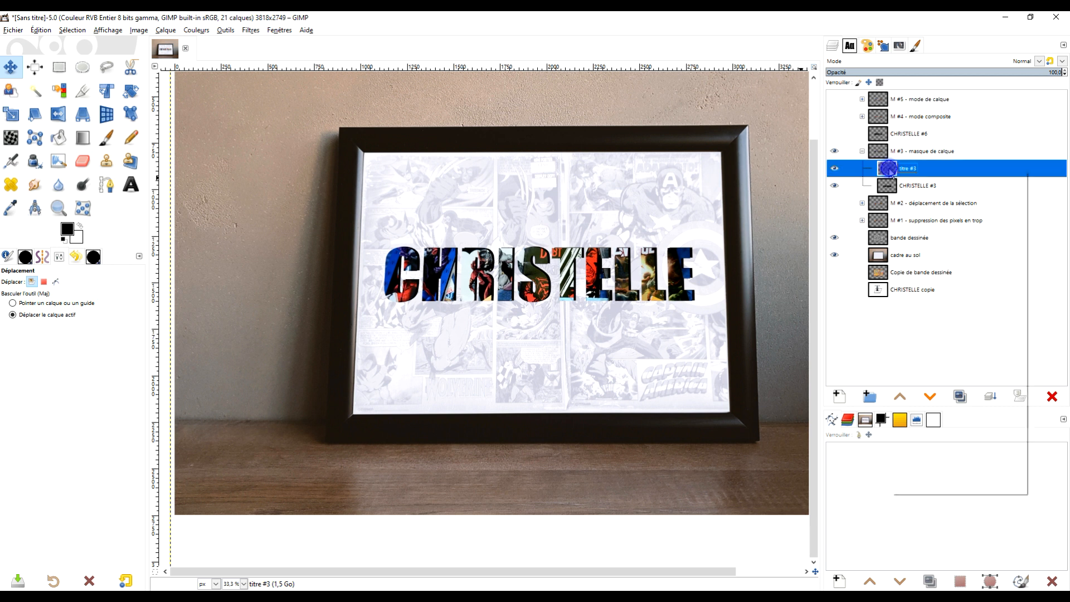
pyautogui.click(970, 322)
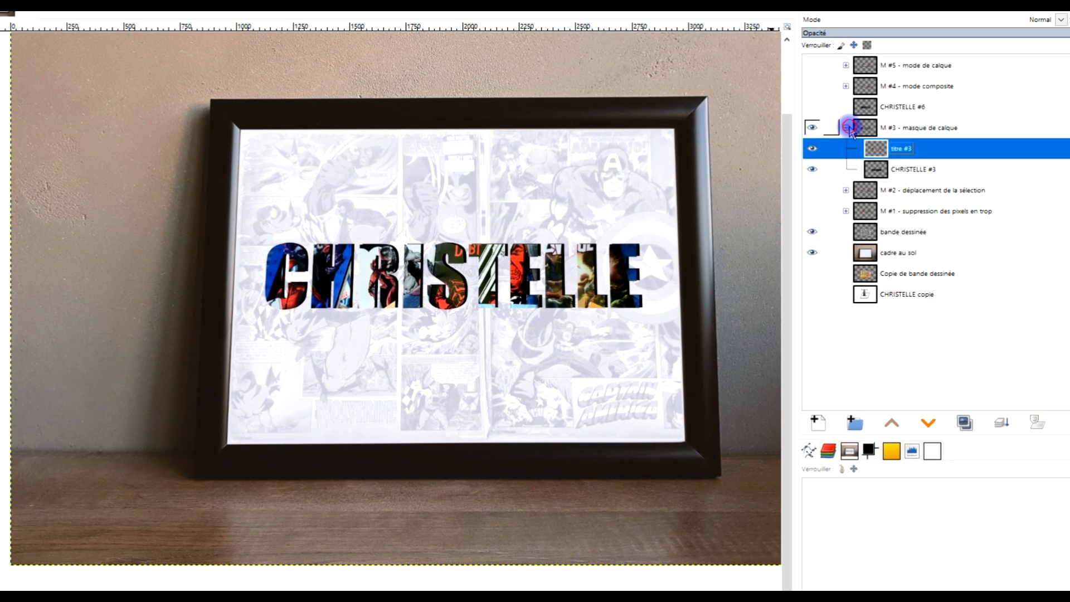
pyautogui.click(861, 146)
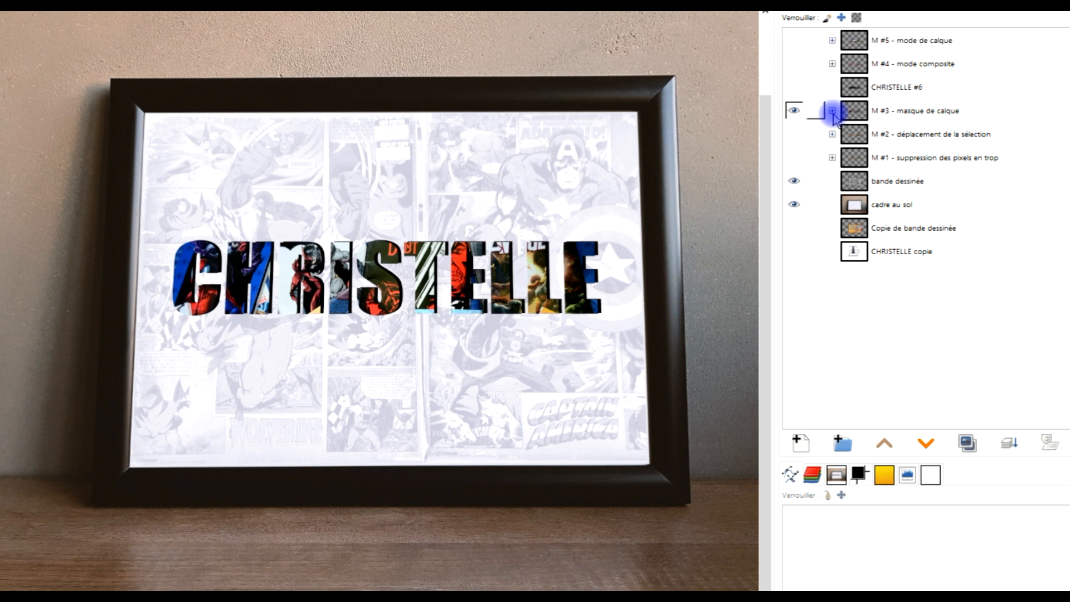
pyautogui.click(832, 111)
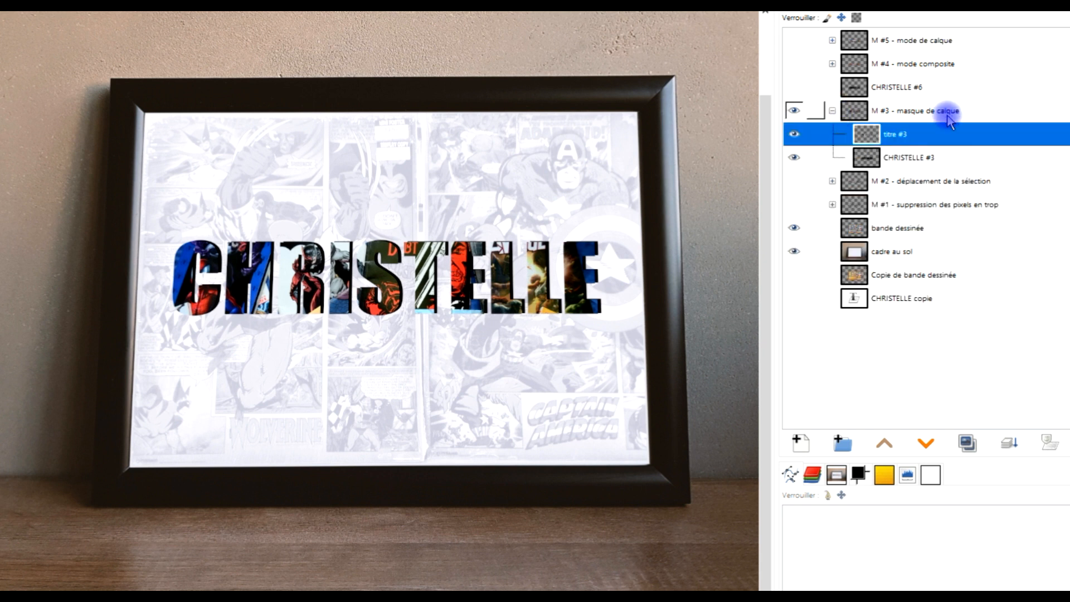
pyautogui.click(832, 111)
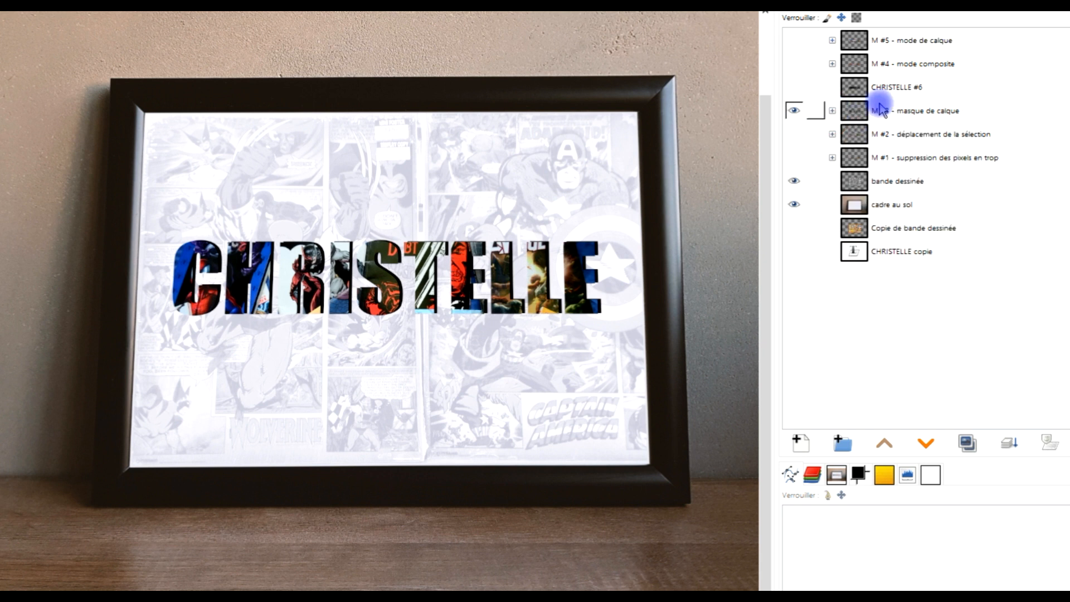